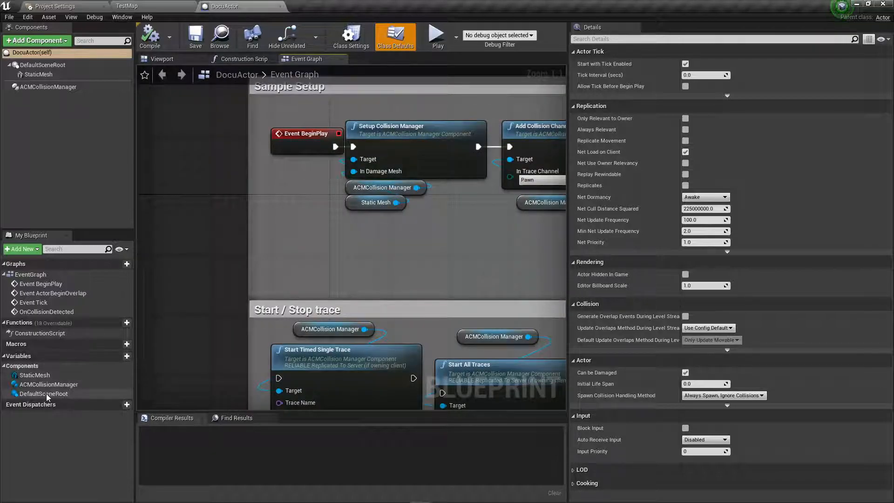
Inspect DocuActor's ACMCollisionManager component and its sample collision setup nodes up to Print String, and close the blueprint.
left_click(55, 87)
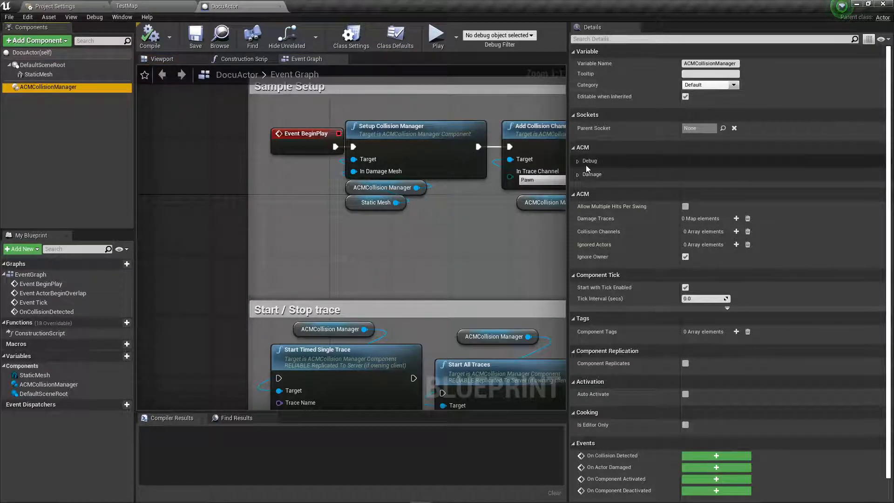
right_click_drag(339, 252, 244, 340)
left_click_drag(169, 205, 347, 328)
right_click_drag(469, 179, 92, 150)
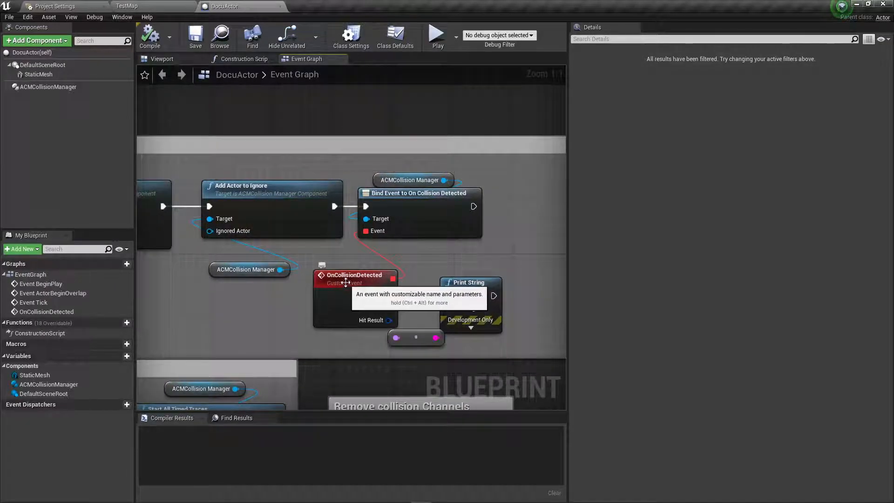
left_click(461, 312)
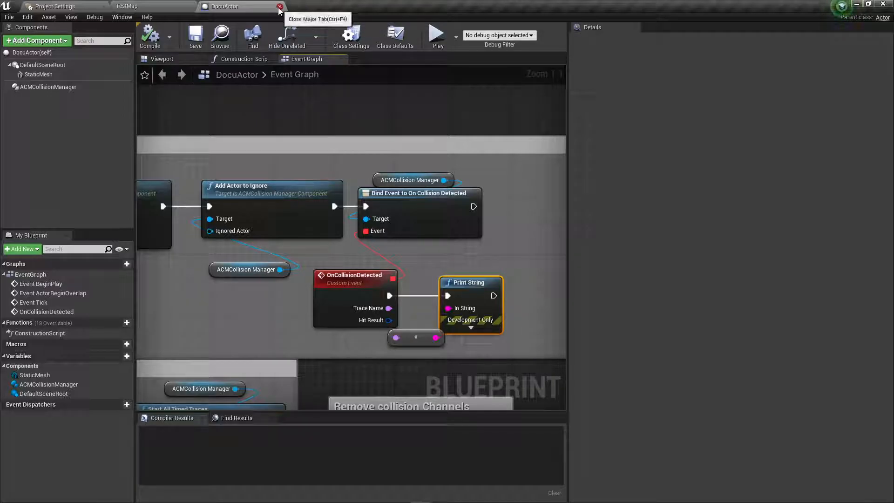
left_click(280, 6)
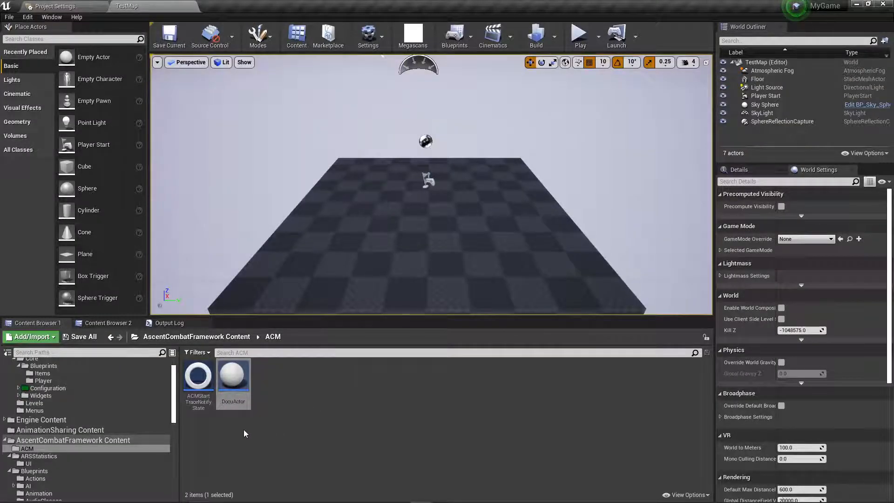
Open the Actions folder inside the Blueprints folder of AscentCombatFramework Content.
mouse_move(198, 377)
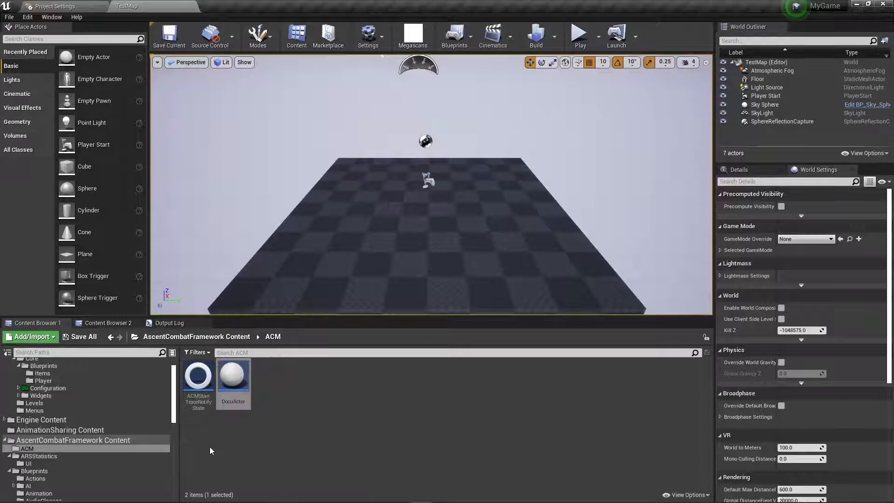
left_click(213, 334)
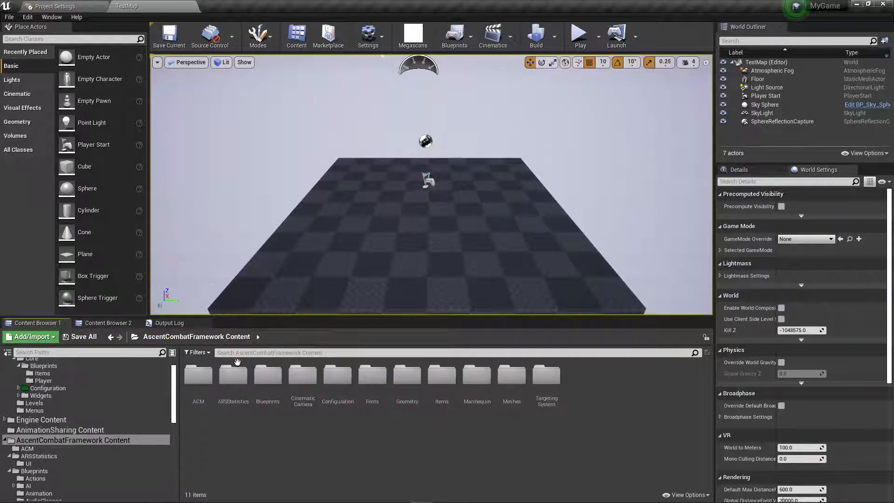
double_click(268, 373)
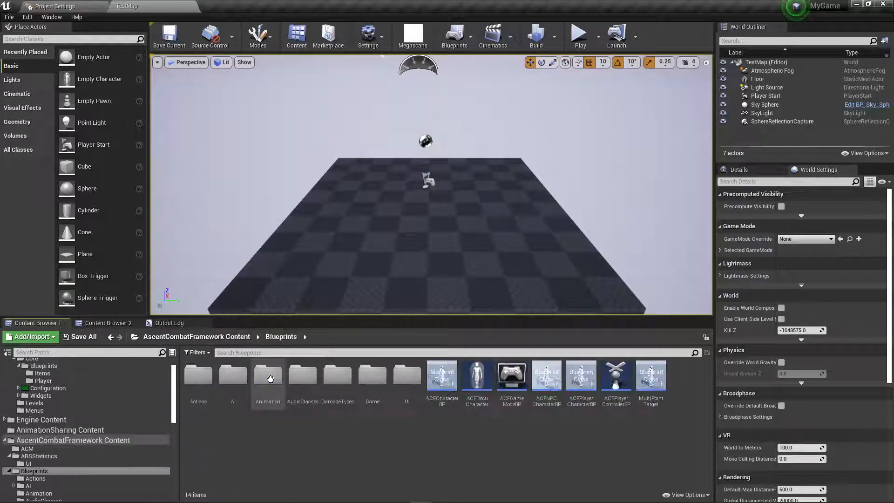
double_click(204, 376)
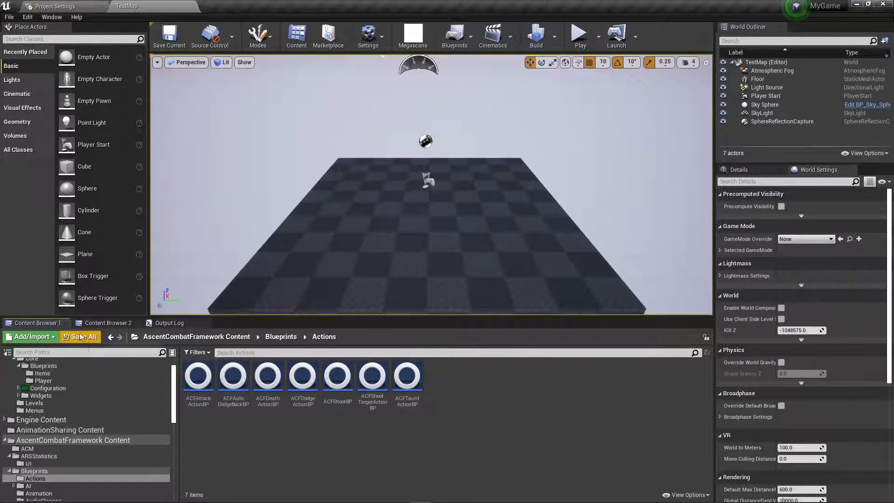
Create a new folder named Actions in _MyGame/Core/Blueprints using the second content browser.
left_click(93, 322)
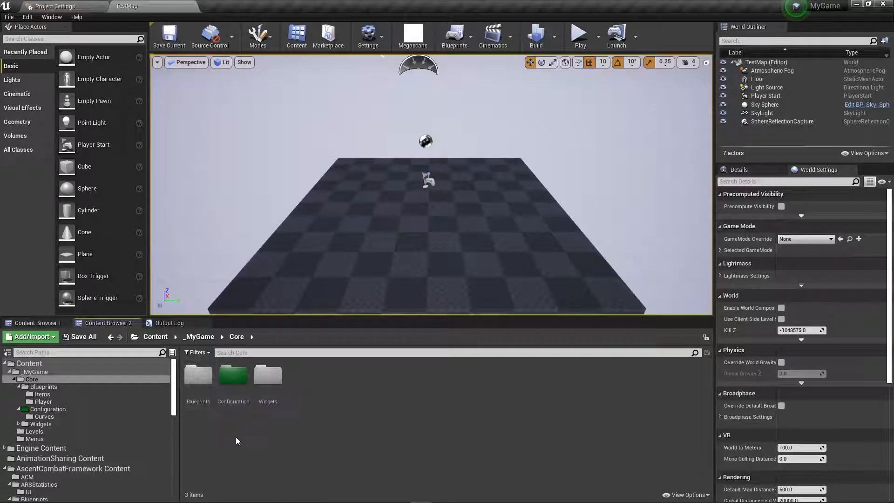
double_click(207, 388)
right_click(546, 392)
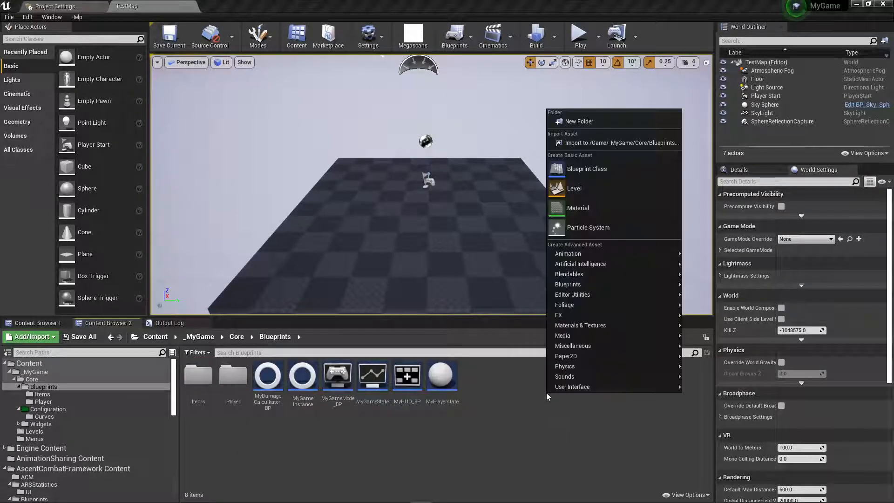
left_click(575, 121)
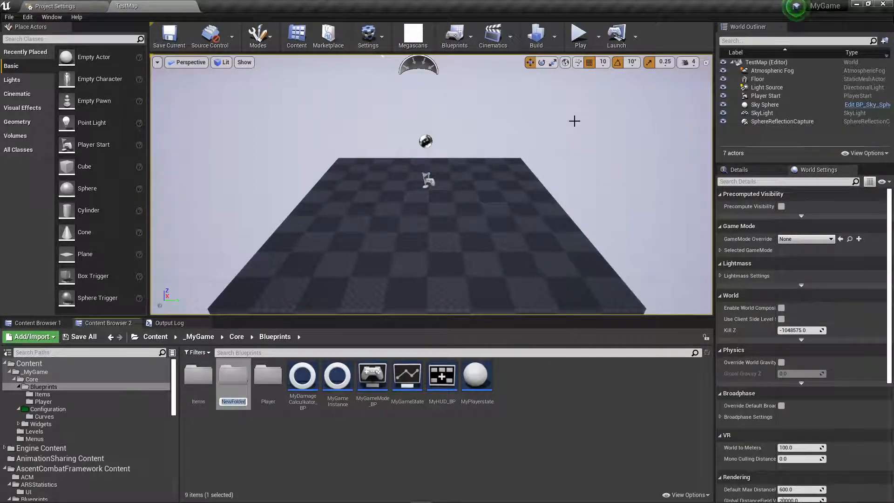
type("Actions")
key("Return")
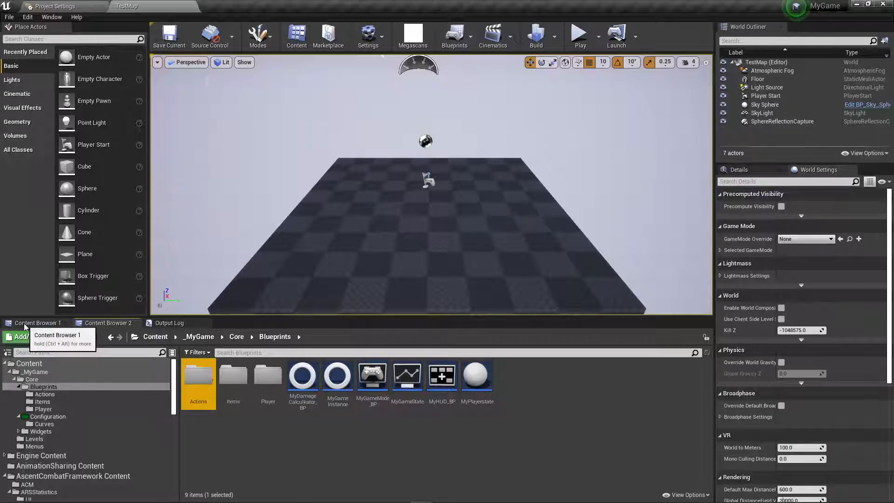
Copy all the framework's action blueprints into the _MyGame/Core/Blueprints/Actions folder and open that folder.
scroll(94, 409, "down", 3)
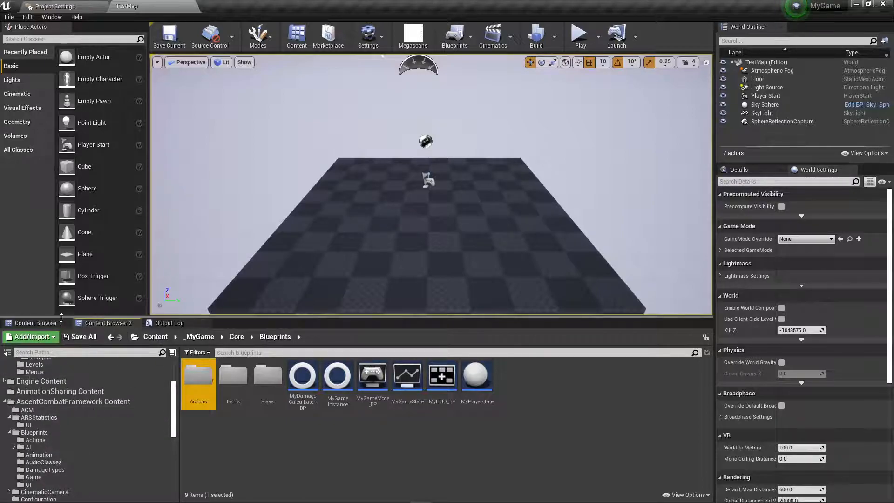
left_click(38, 323)
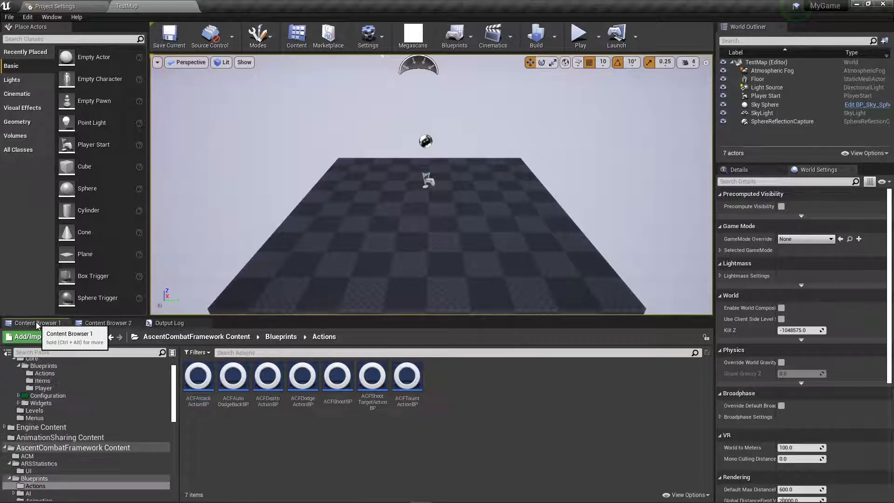
left_click(400, 396, "shift")
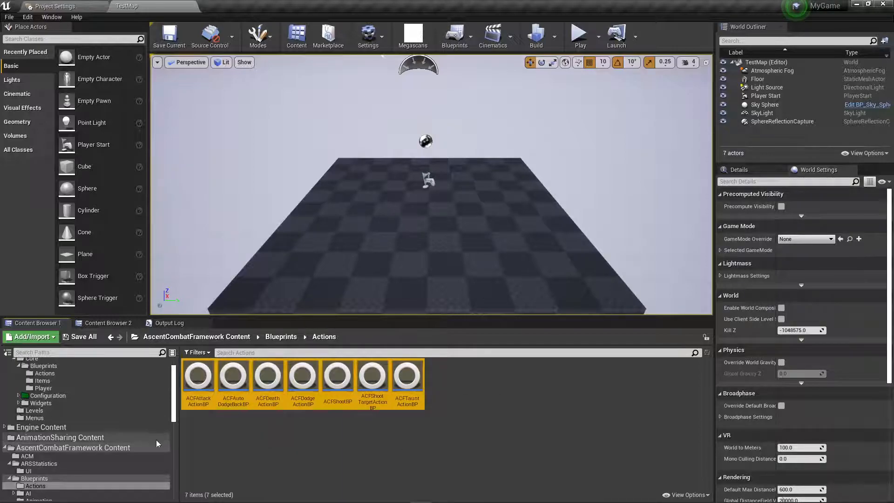
left_click_drag(173, 418, 173, 410)
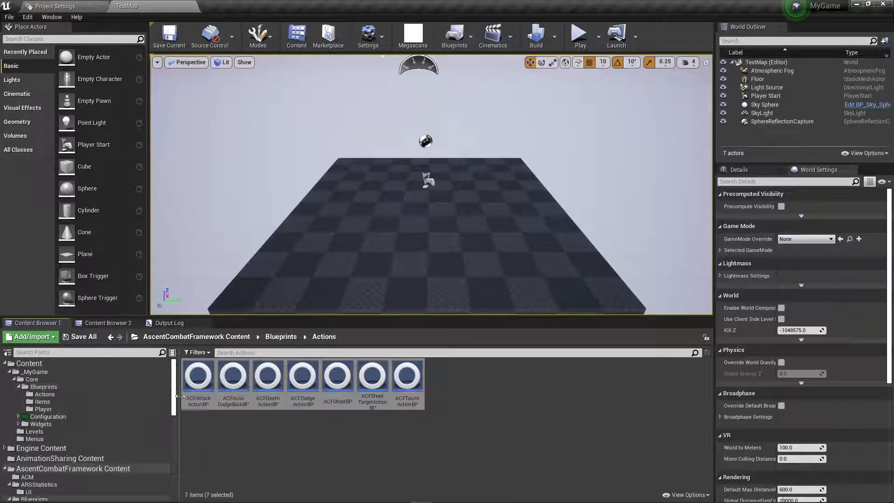
left_click_drag(199, 375, 69, 394)
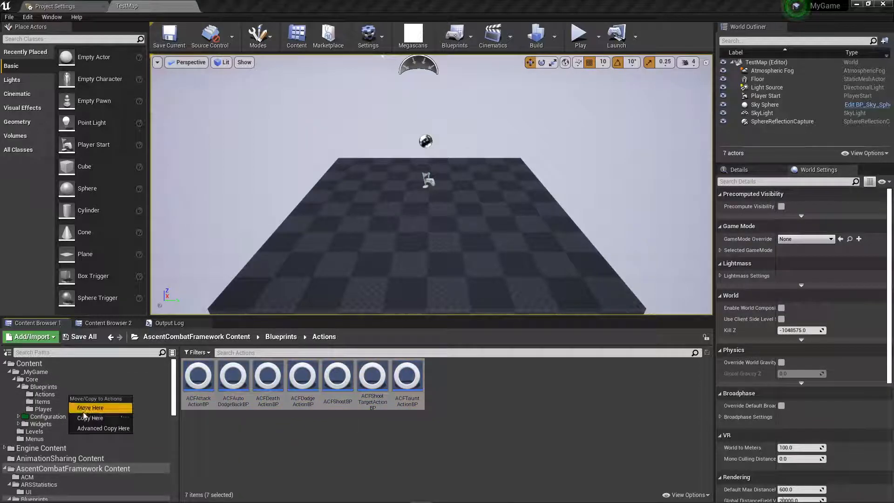
left_click(87, 418)
left_click(44, 395)
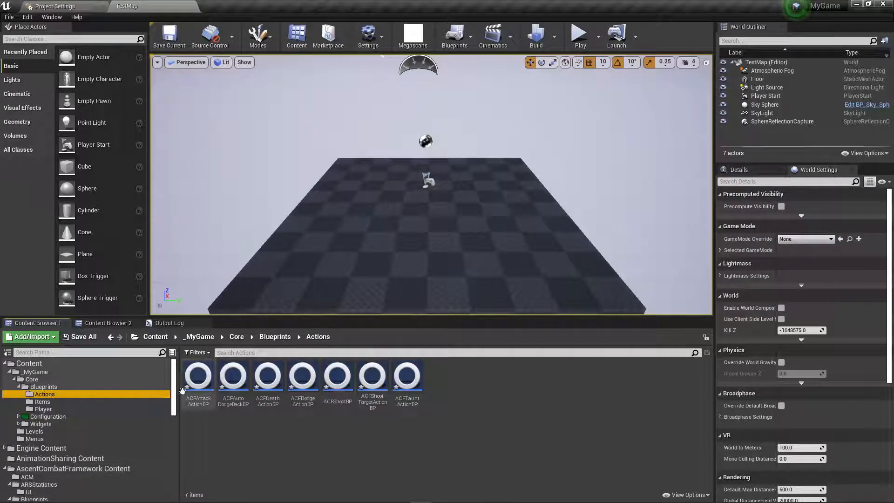
Rename the copied ACFAttackActionBP blueprint as DP_AttackActionBP.
left_click(196, 381)
key("F2")
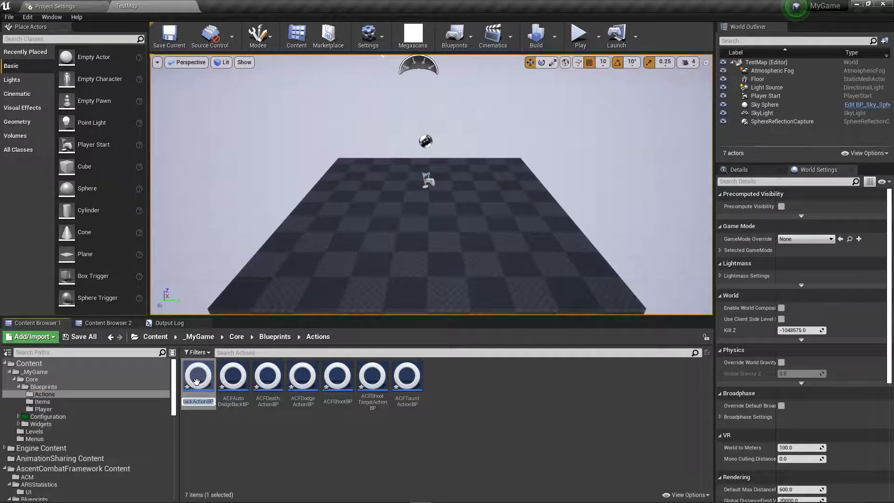
key("Home")
type("DP_")
key("shift+Home")
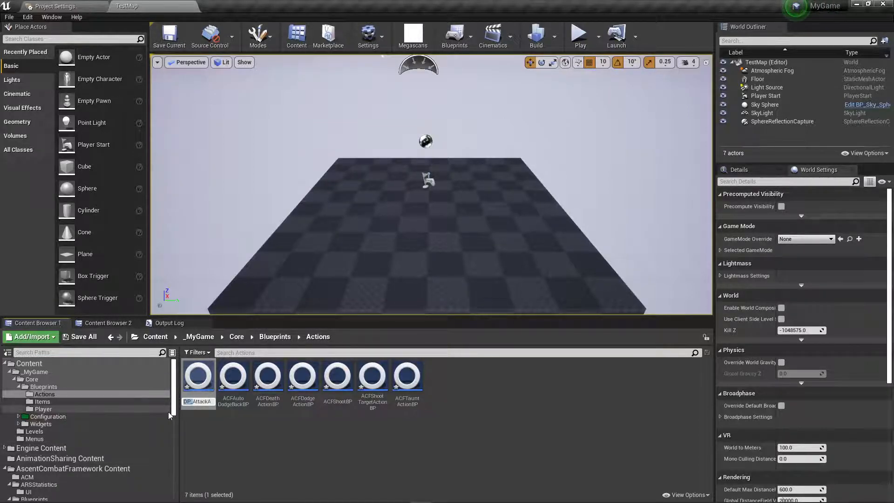
key("Return")
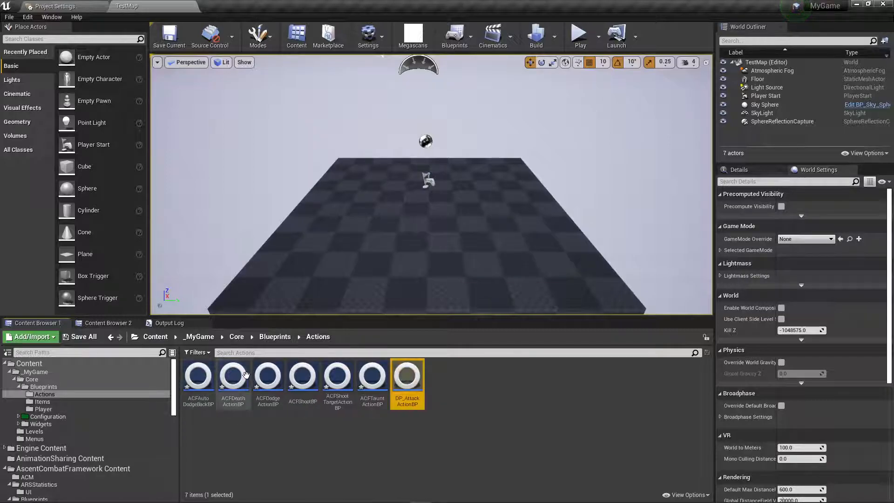
Rename the copied ACFAutoDodgeBackBP blueprint as DP_AutoDodgeBackBP.
left_click(210, 381)
key("F2")
key("Home")
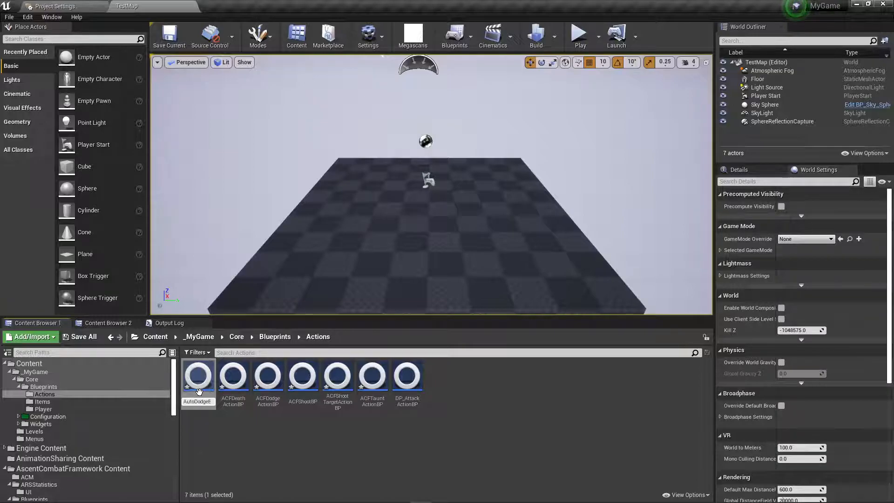
type("DP_")
key("Return")
Rename the copied ACFDeathActionBP blueprint as DP_DeathActionBP.
left_click(199, 391)
key("F2")
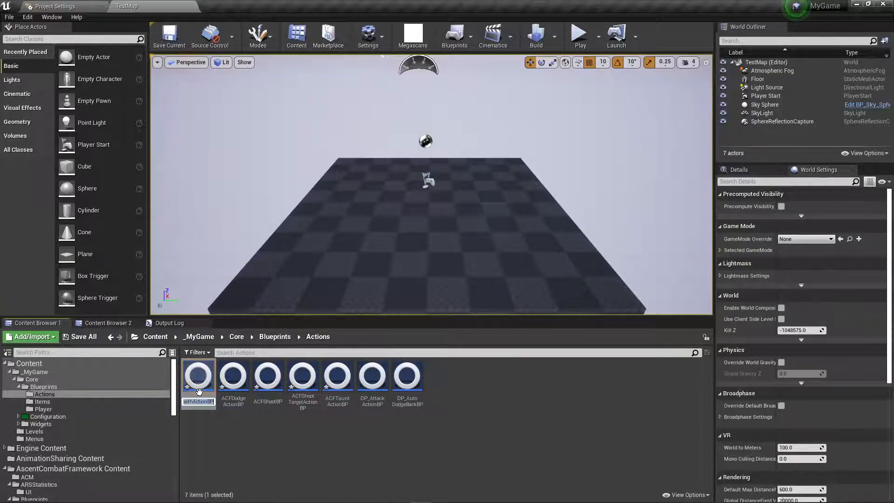
key("Home")
type("DP_")
key("Return")
Rename the copied ACFDodgeActionBP blueprint as DP_DodgeActionBP.
left_click(199, 391)
key("F2")
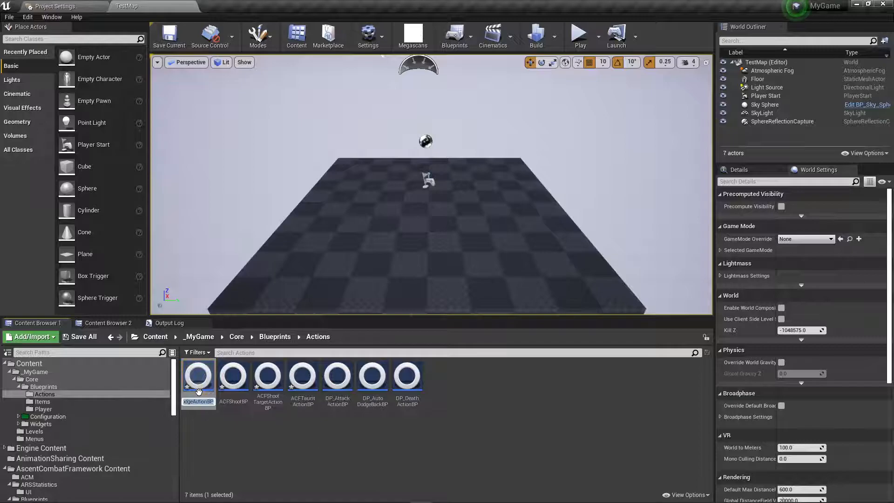
key("Home")
key("Delete")
key("Delete")
key("Delete")
type("DP_")
key("Return")
Rename the copied ACFShootBP blueprint as DP_ShootBP.
left_click(199, 390)
key("F2")
key("Home")
key("Delete")
key("Delete")
key("Delete")
type("DP_")
key("Return")
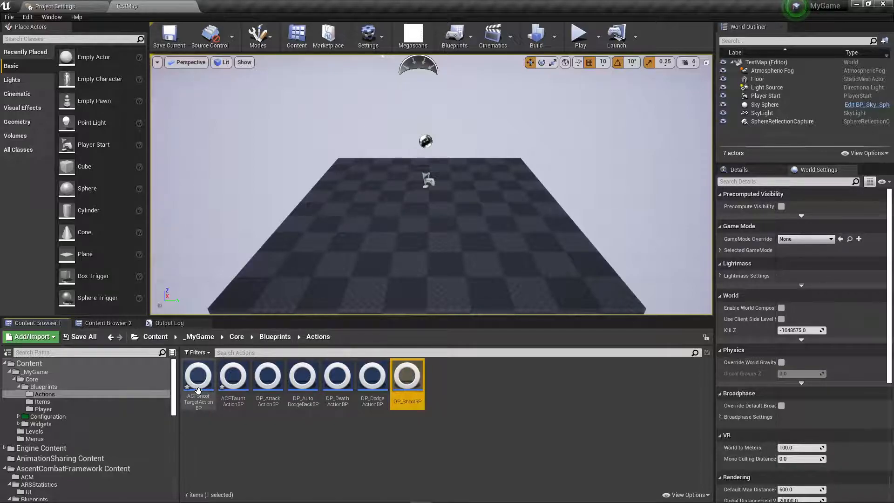
Rename the copied ACFShootTargetActionBP blueprint as DP_ShootTargetActionBP.
double_click(198, 391)
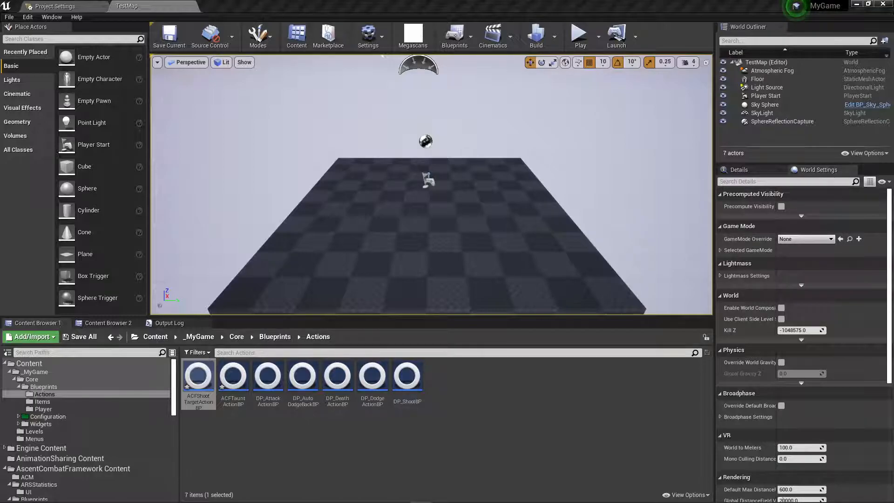
key("F2")
key("Home")
type("DP_")
key("Return")
Rename the copied ACFTauntActionBP blueprint as DP_TauntActionBP.
left_click(200, 384)
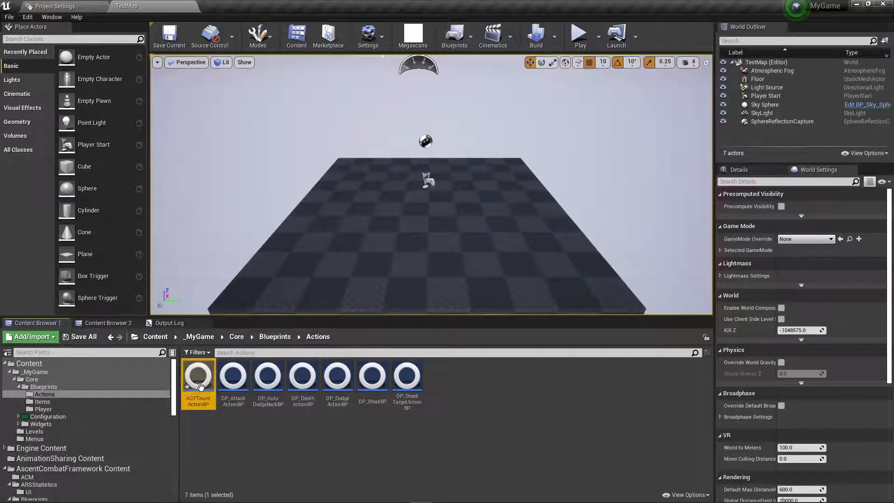
key("F2")
key("Home")
key("Delete")
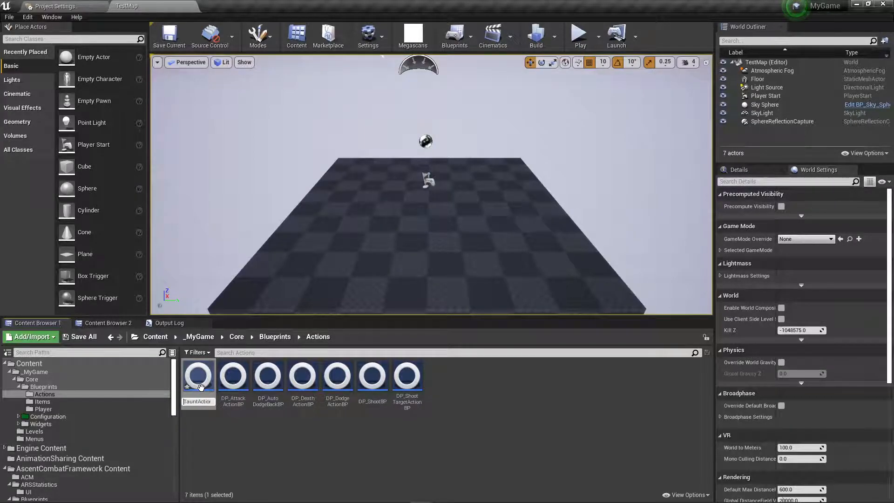
key("Return")
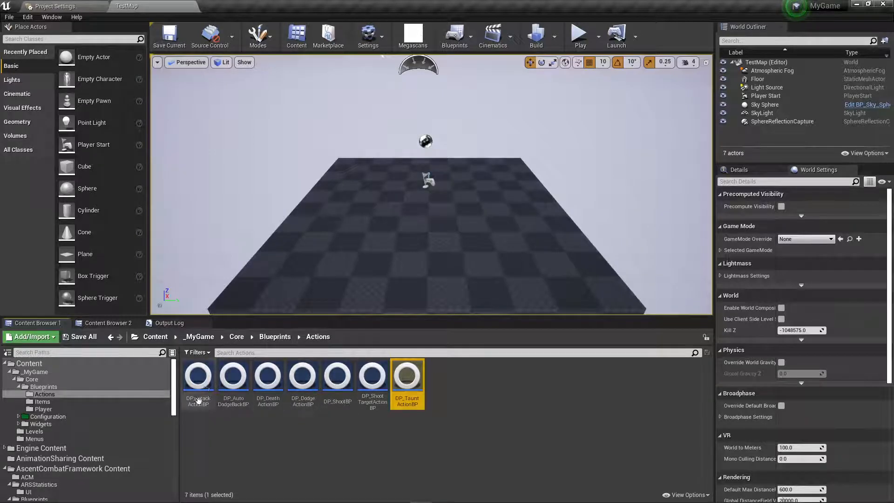
Open DP_AttackActionBP in the full Blueprint editor.
left_click(200, 382)
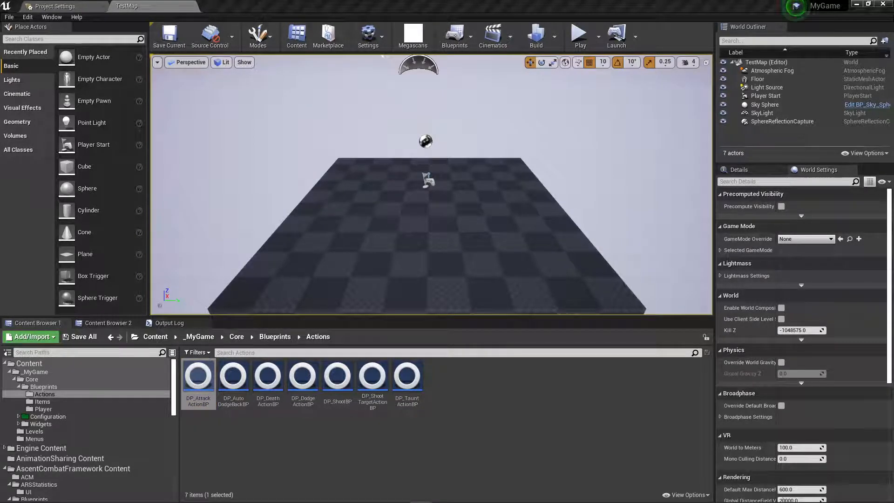
double_click(198, 380)
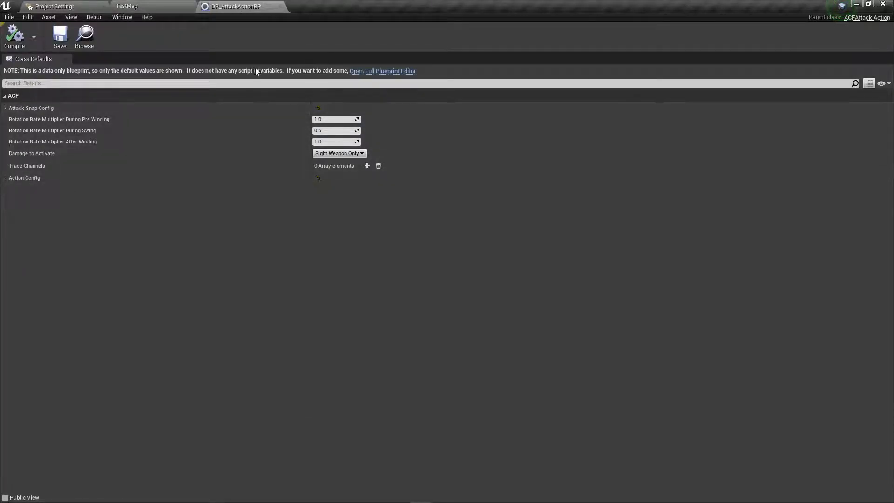
left_click(384, 71)
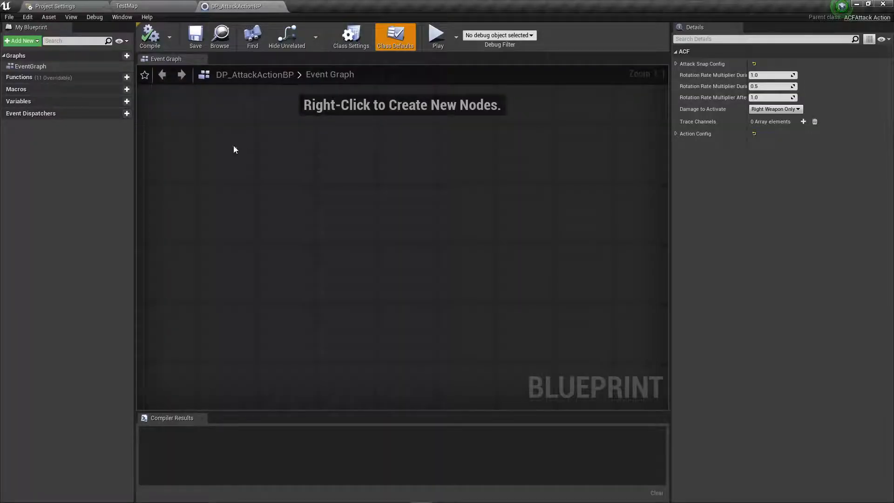
Check the attack action's class settings and expand Action Config and Action Cost in its class defaults.
left_click(352, 43)
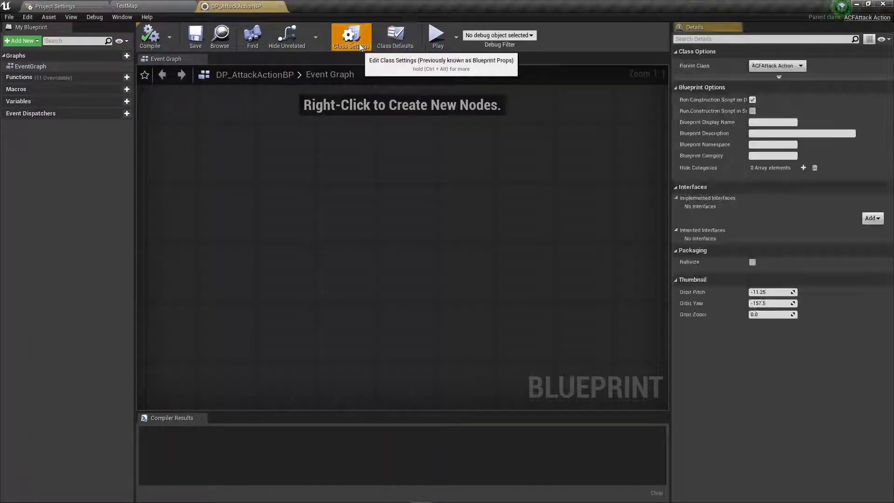
left_click(395, 40)
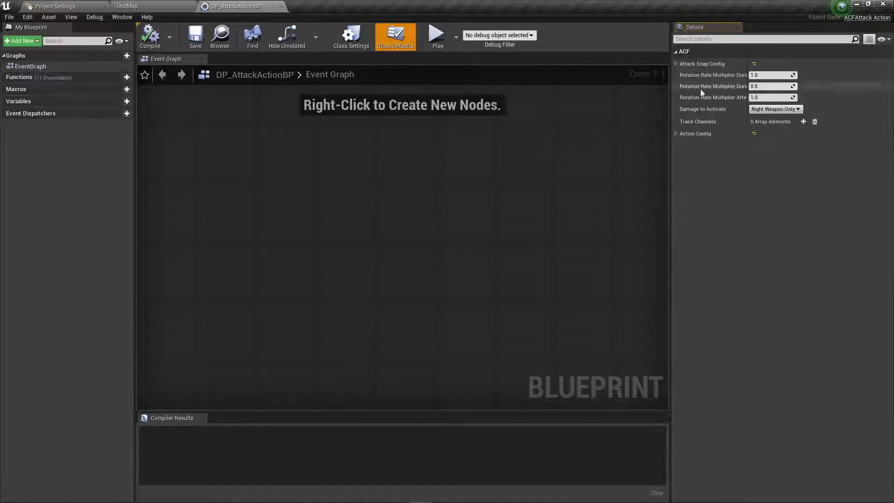
left_click(675, 134)
left_click(681, 145)
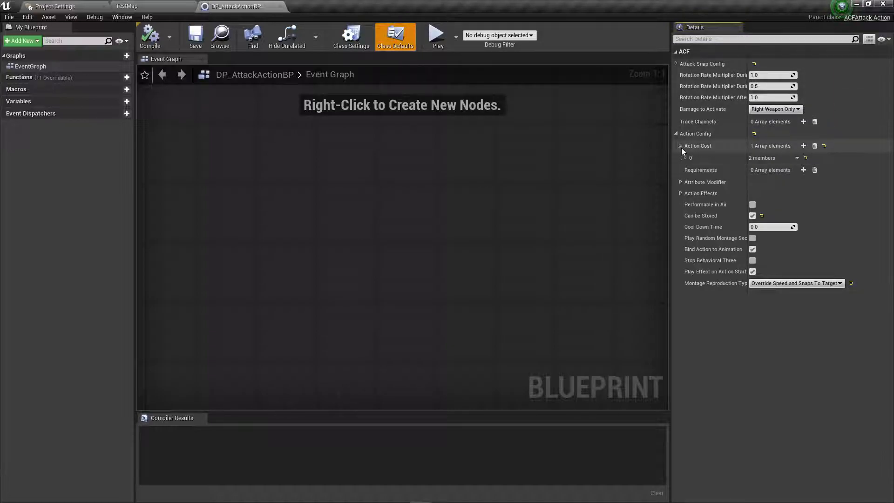
Expand the first Action Cost entry of DP_AttackActionBP to check its statistic and value, and close the blueprint.
left_click(685, 157)
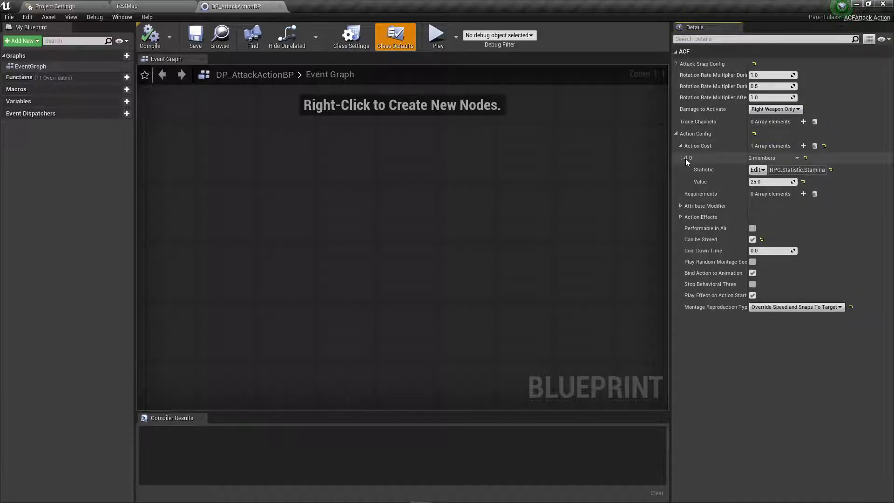
left_click(279, 6)
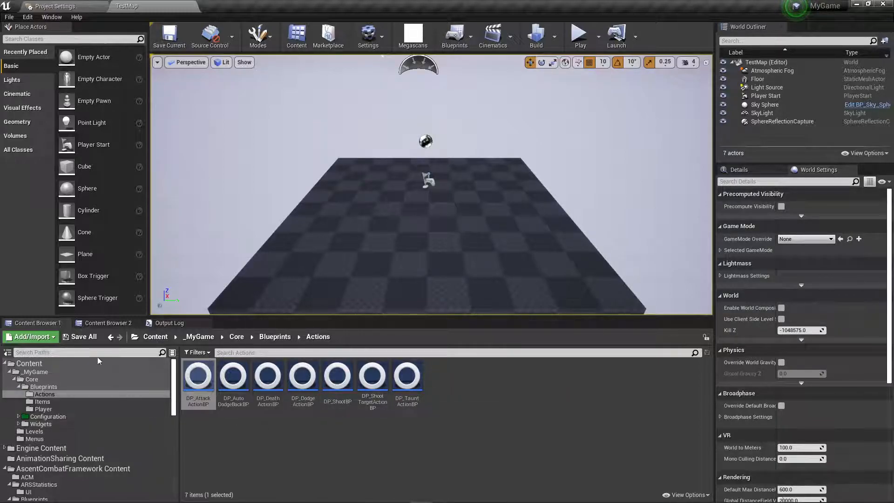
Browse the AscentCombatFramework Content folder in the second Content Browser and inspect its CinematicCamera folder.
left_click(99, 323)
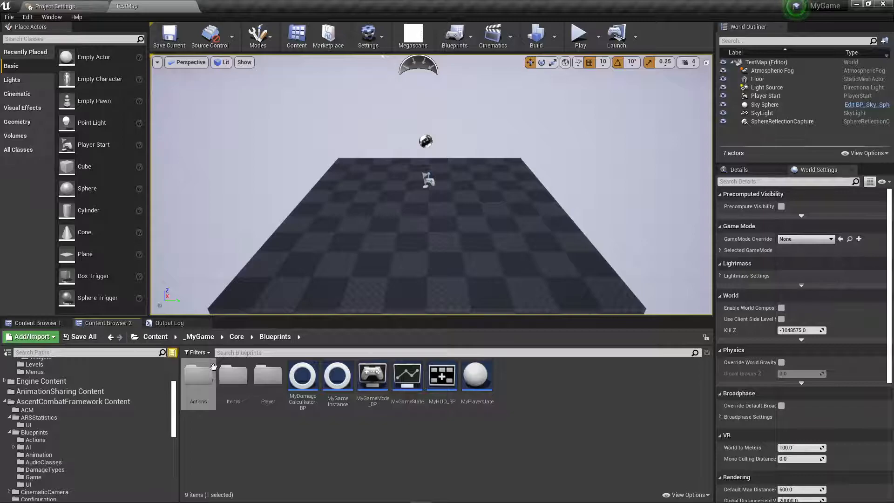
left_click(102, 403)
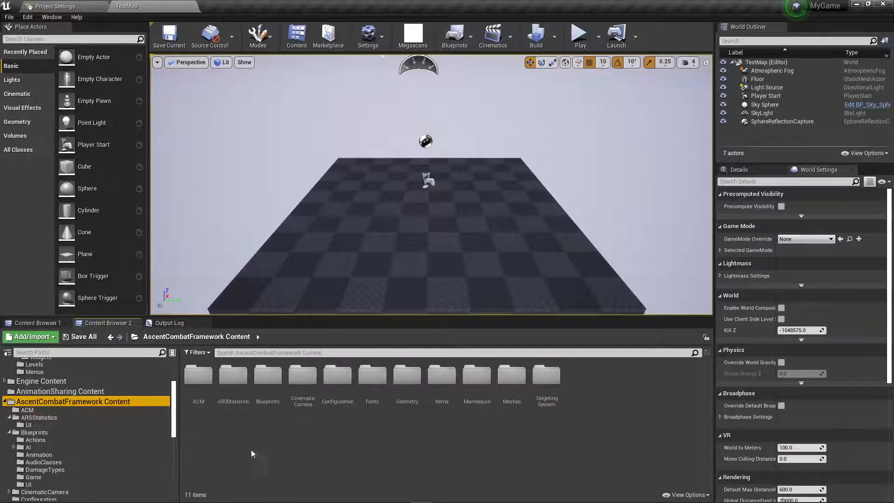
double_click(303, 377)
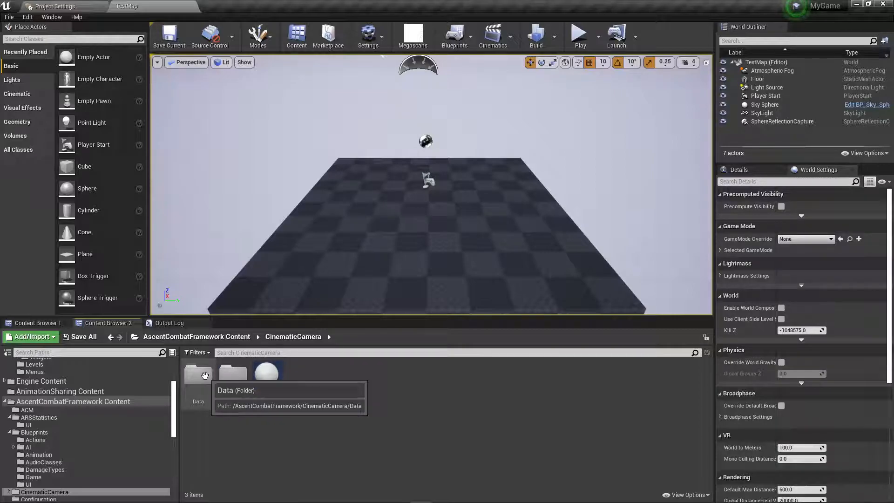
mouse_move(279, 375)
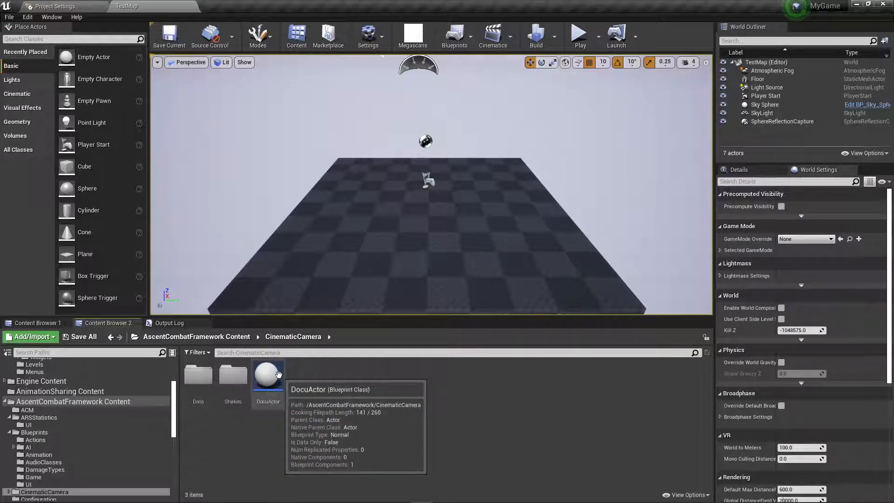
left_click(234, 338)
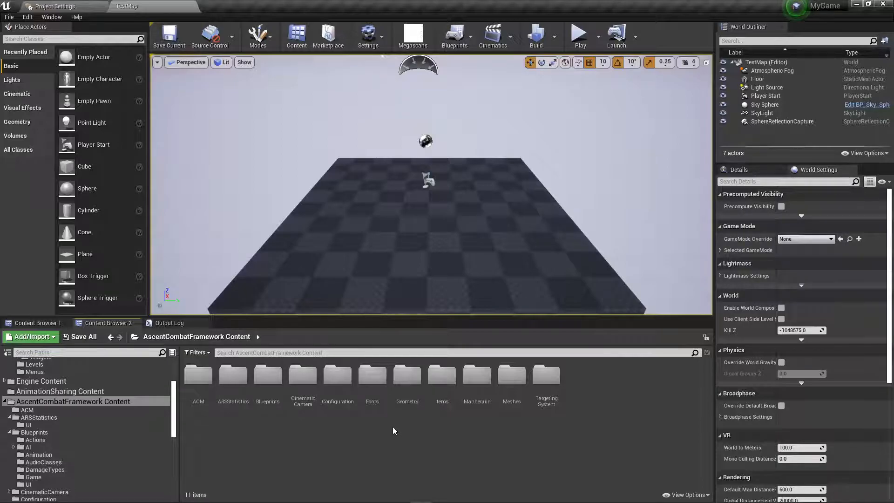
Inspect the Items and TargetingSystem folders of AscentCombatFramework Content.
double_click(442, 378)
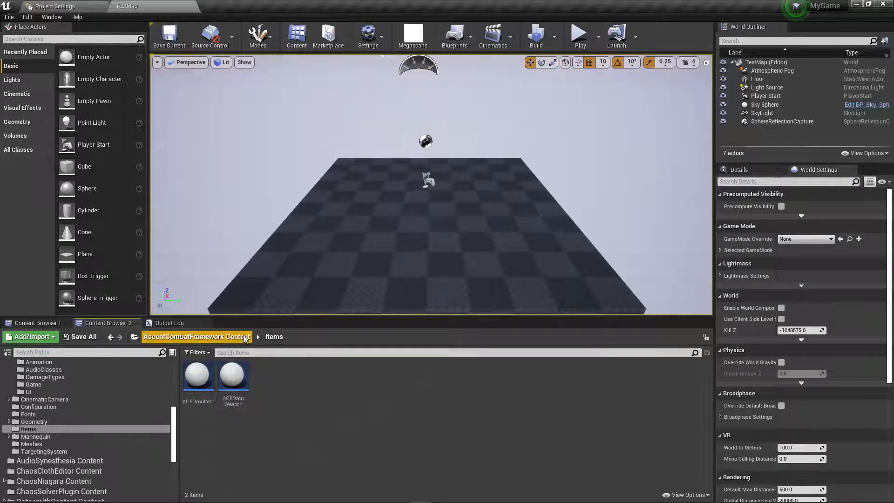
mouse_move(238, 377)
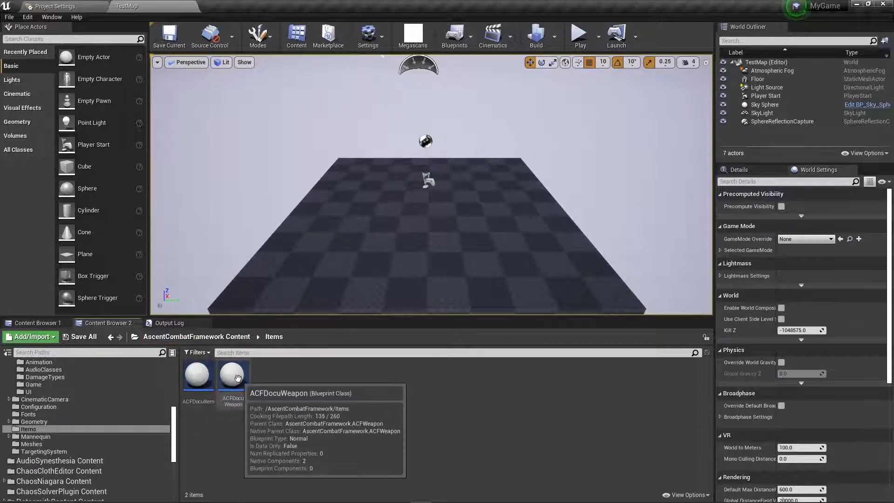
left_click(236, 339)
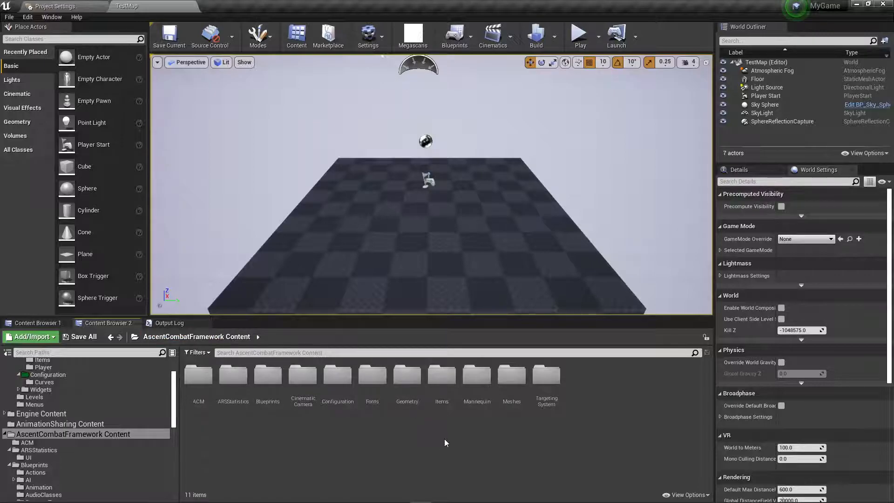
double_click(545, 374)
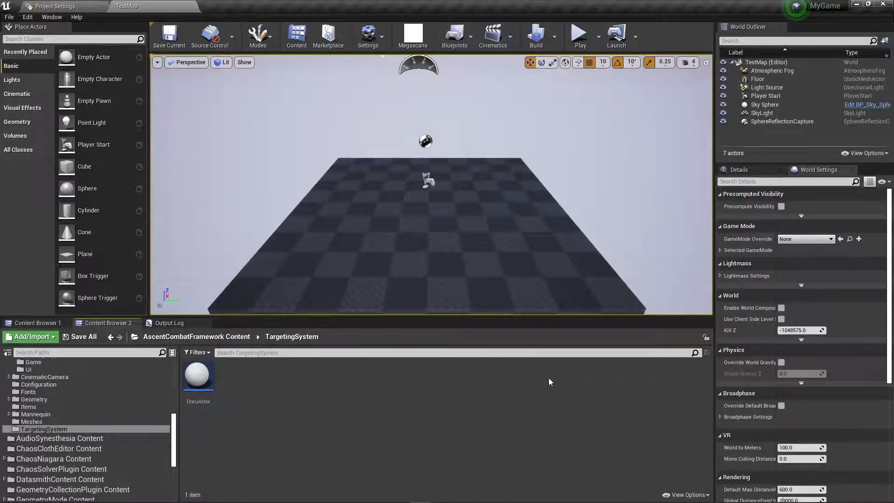
left_click(217, 341)
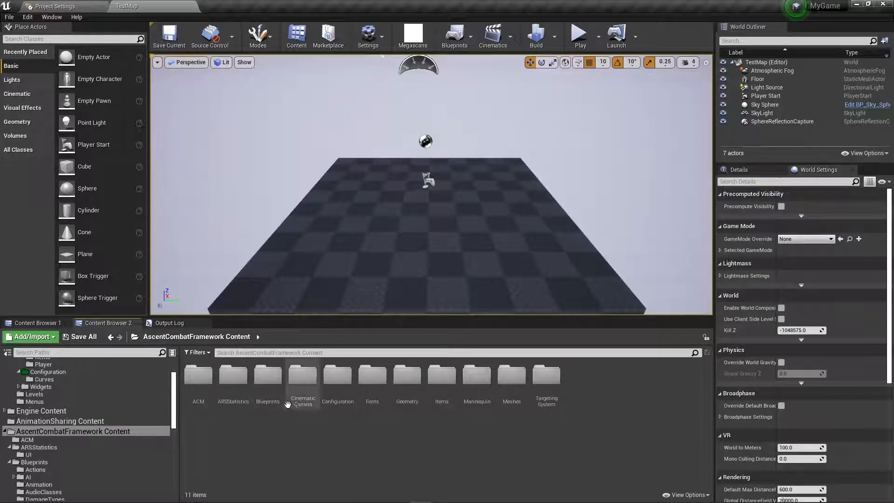
Look through the framework's Blueprints/AI folder and its Commands subfolder, and return to Blueprints.
double_click(264, 376)
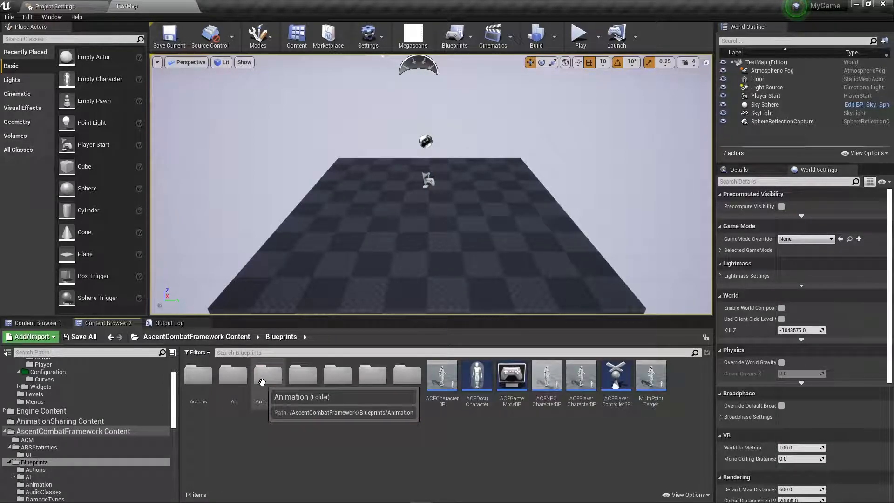
double_click(232, 376)
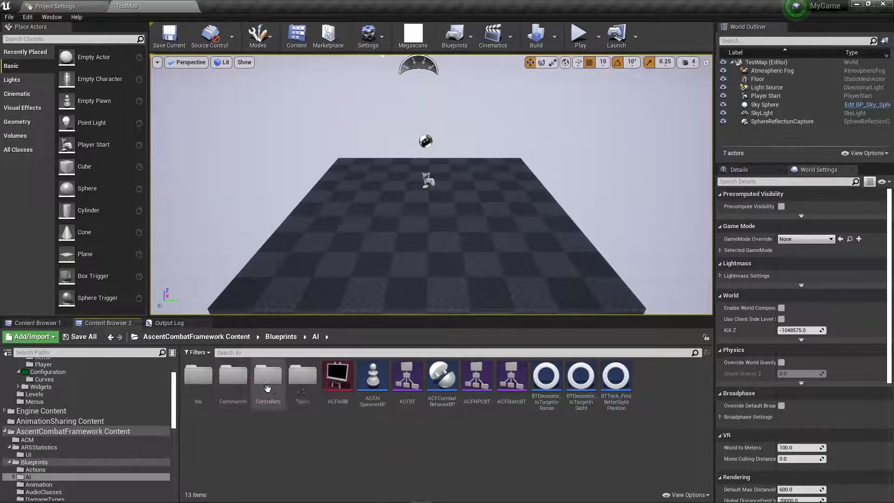
double_click(239, 376)
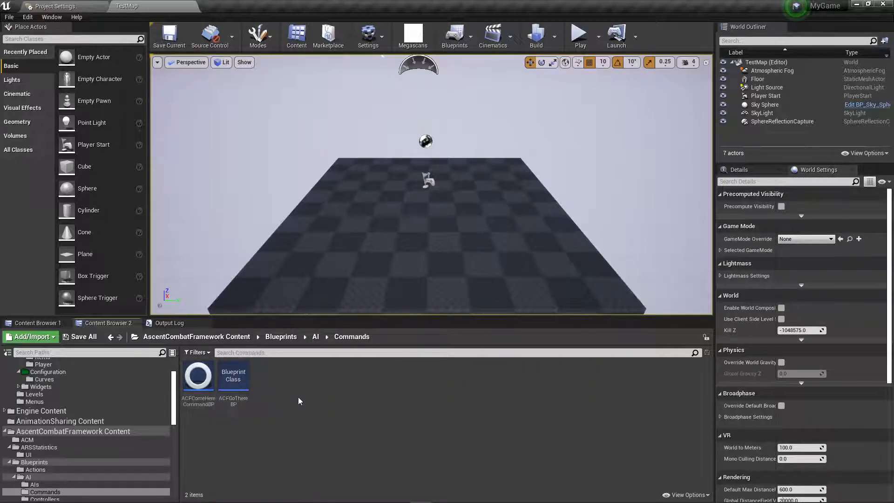
left_click(276, 337)
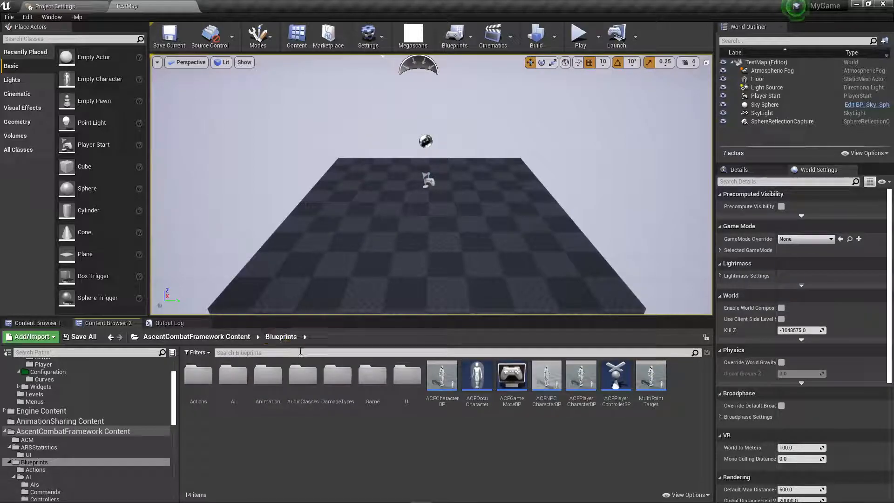
Open ACFCutDamageType from the DamageTypes folder to check its parent class and defaults, and close it.
double_click(339, 377)
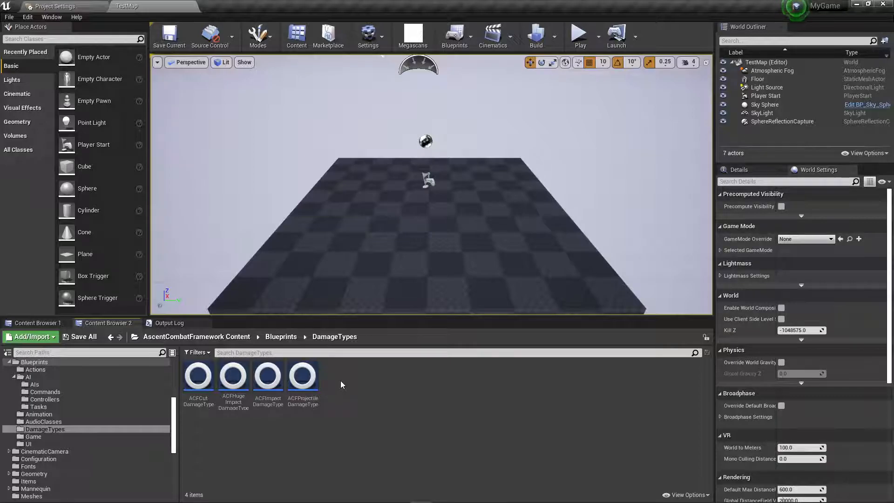
double_click(196, 376)
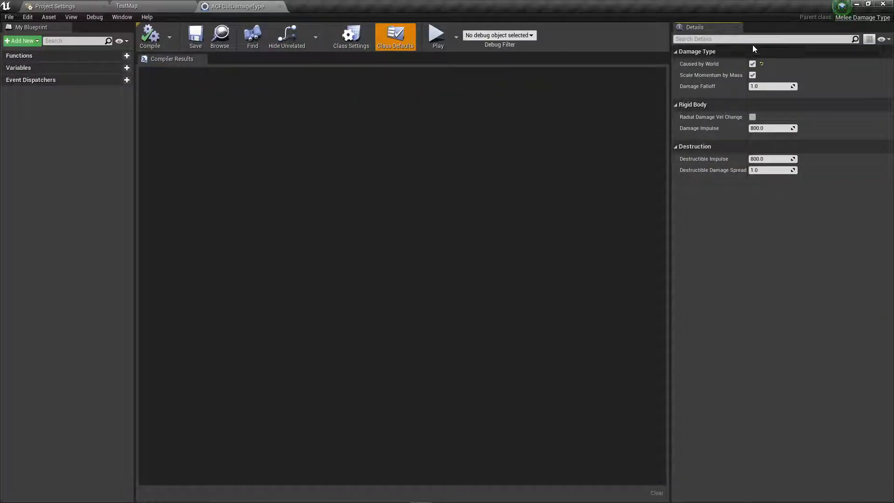
left_click(277, 7)
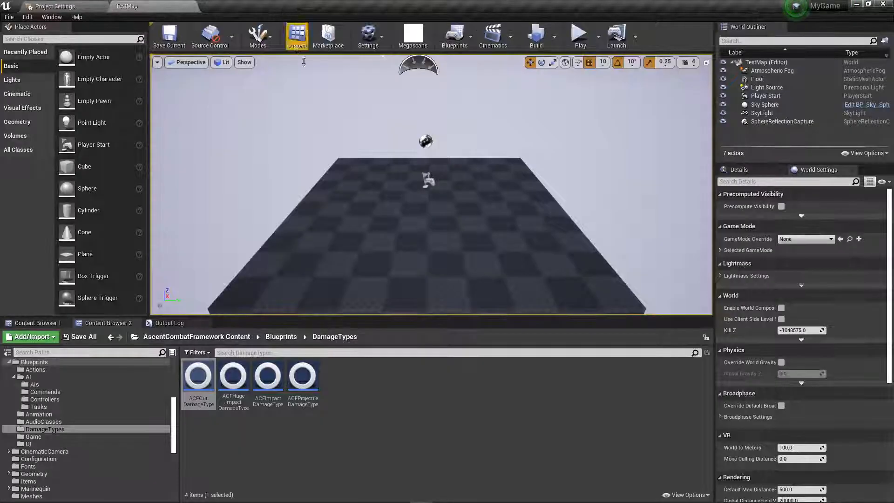
Open ACFProjectileDamageType and check its parent class and default values in the full Blueprint editor.
left_click(303, 377)
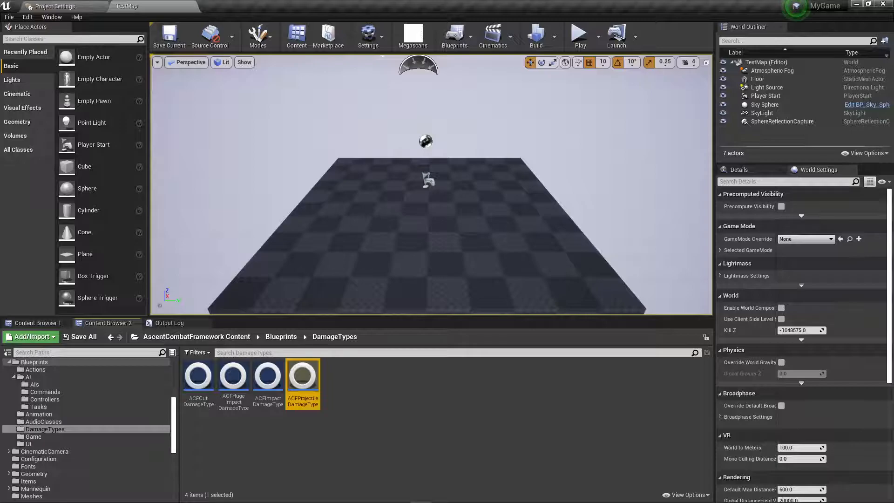
double_click(304, 378)
left_click_drag(338, 4, 339, 6)
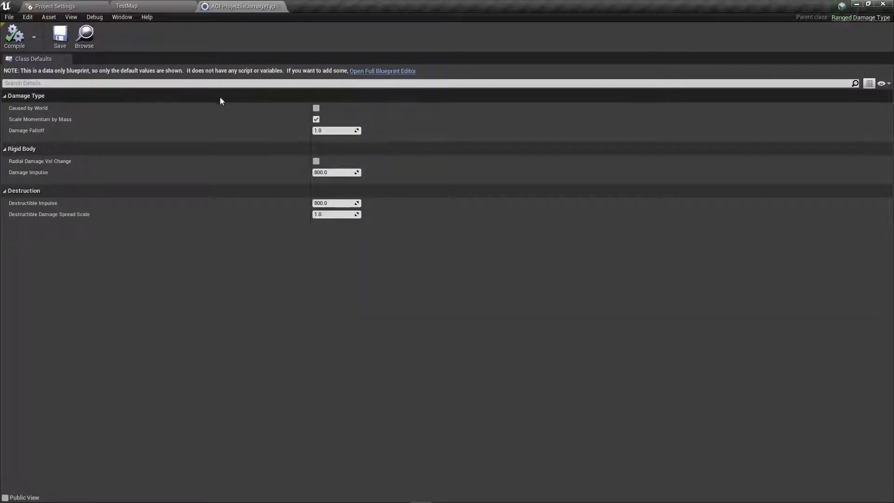
left_click(403, 71)
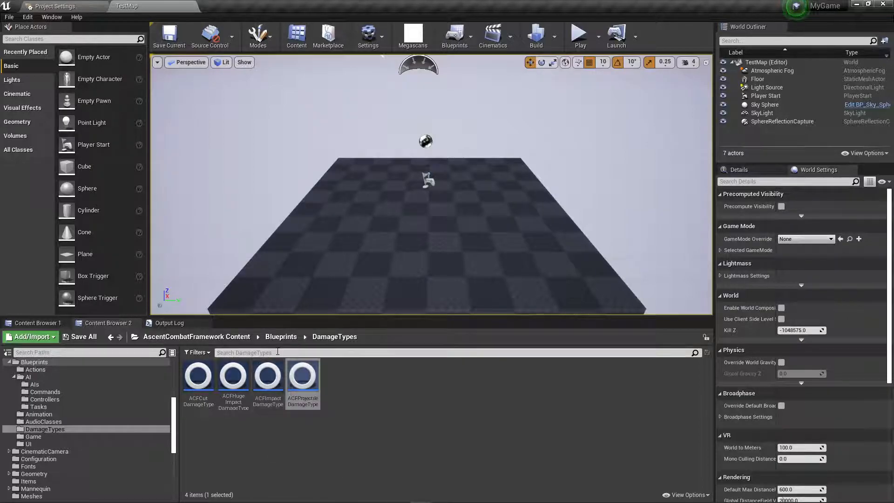
Open ACFFootstepBP from the Blueprints/Animation folder and examine the Trigger Footstep node in its Received Notify graph.
left_click(281, 336)
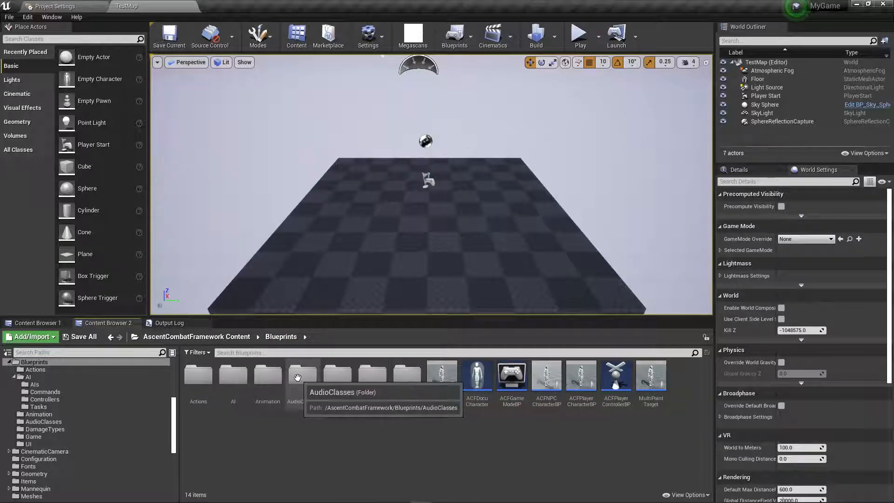
double_click(275, 385)
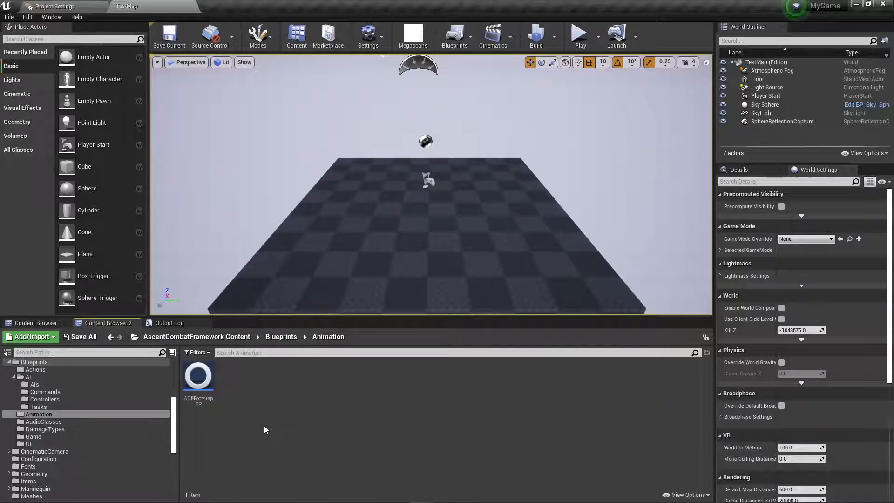
left_click(207, 382)
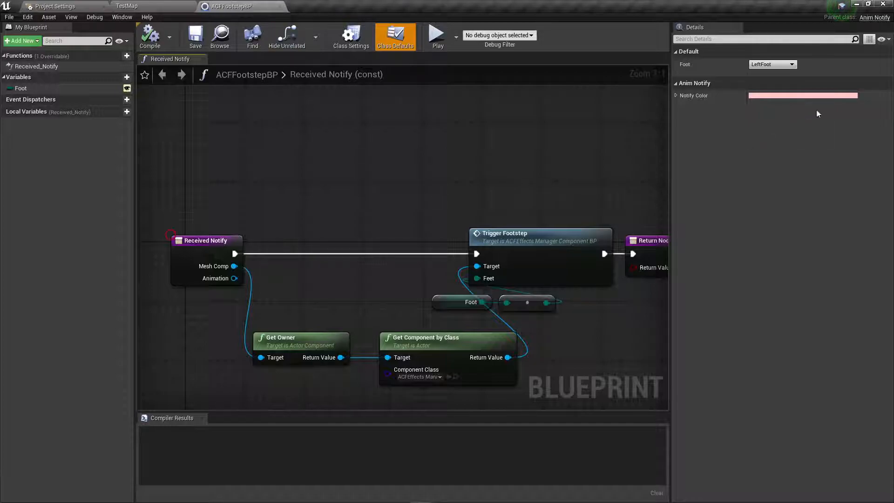
left_click(526, 232)
right_click_drag(561, 166, 493, 189)
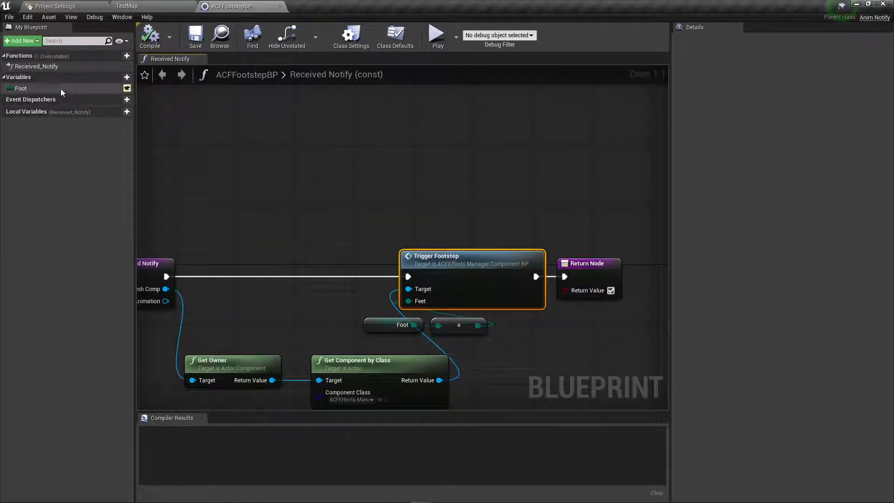
Check the options for the Foot variable's default value in ACFFootstepBP and close the blueprint.
left_click(28, 88)
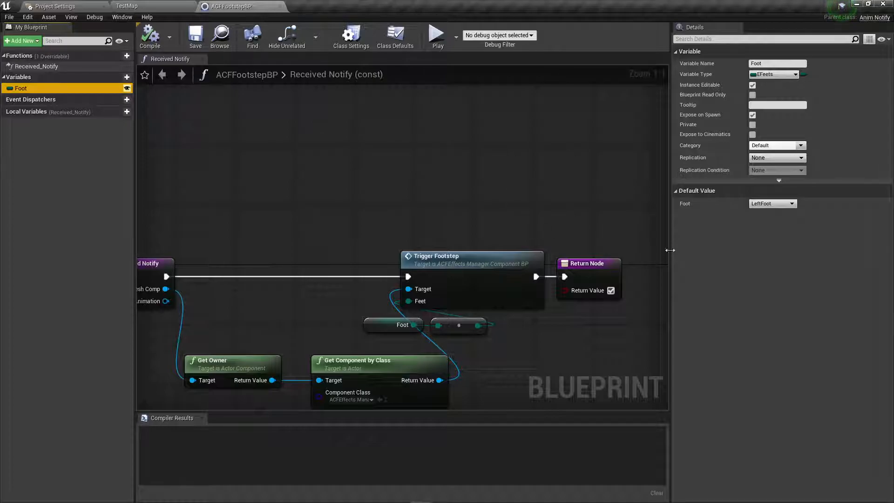
left_click(792, 204)
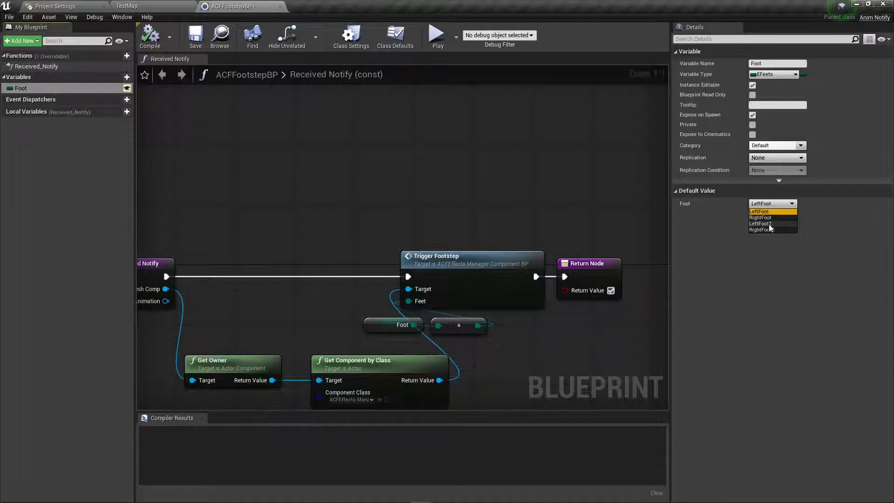
left_click(361, 173)
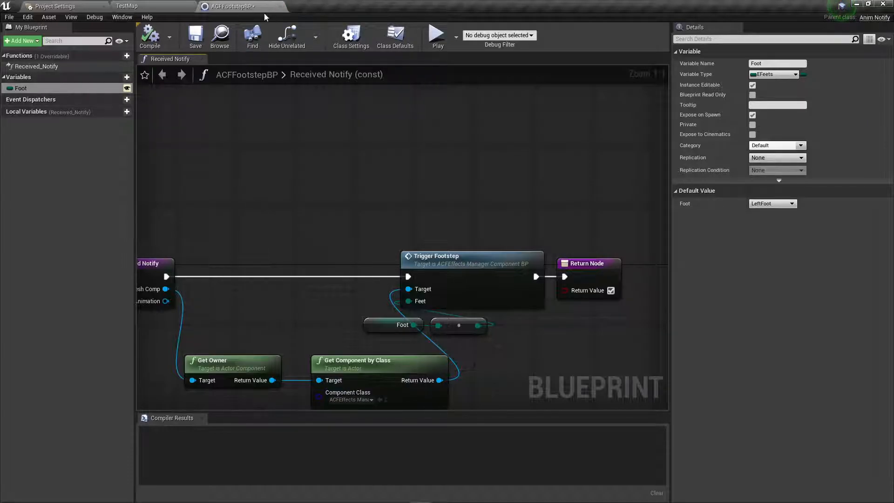
left_click(280, 7)
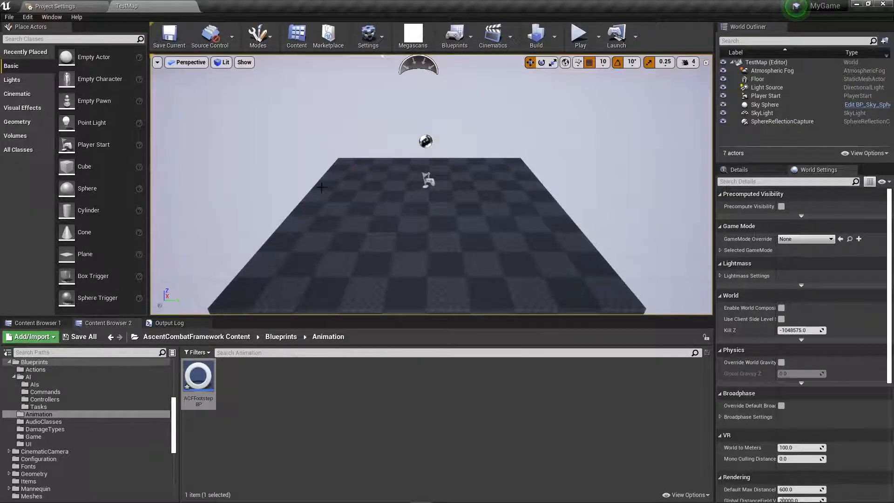
Open the EFeets enumeration from the Blueprints/Game folder, review its enumerators and close it.
left_click(281, 337)
left_click(366, 383)
double_click(365, 382)
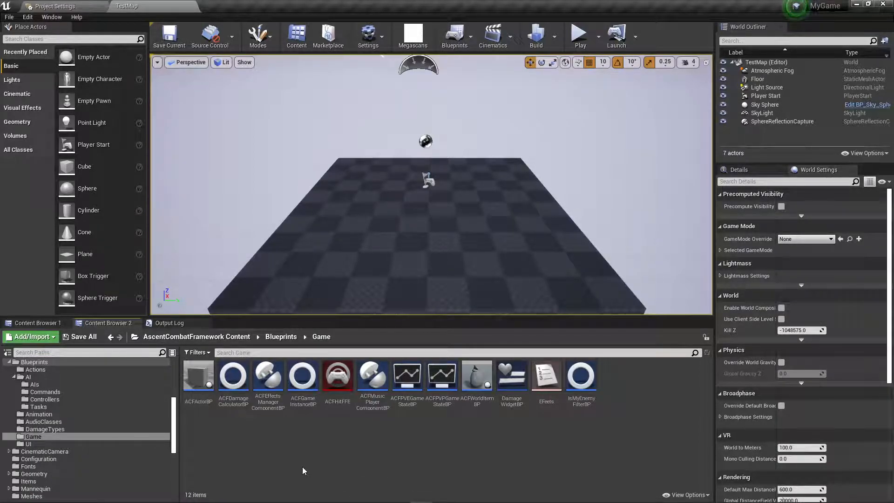
left_click(546, 377)
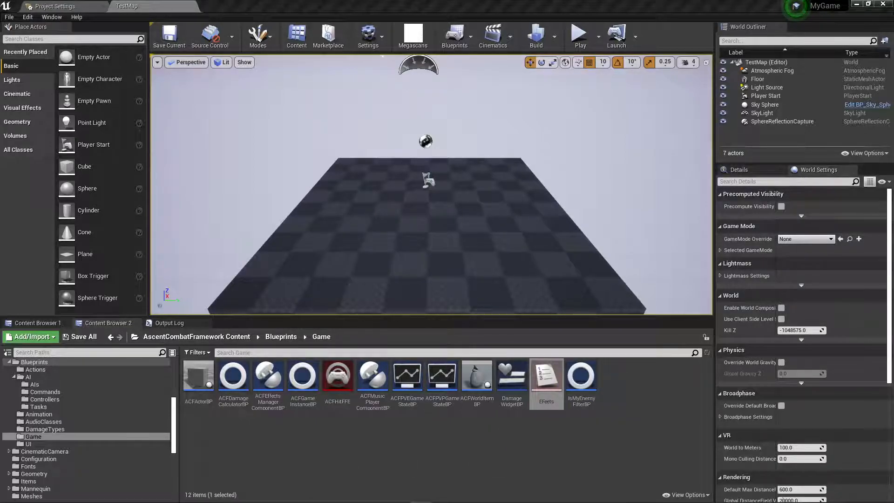
double_click(547, 377)
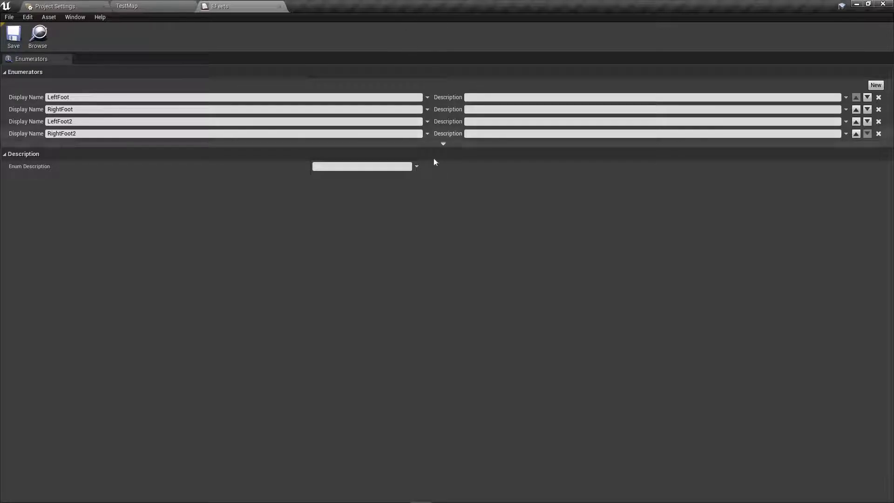
left_click(279, 6)
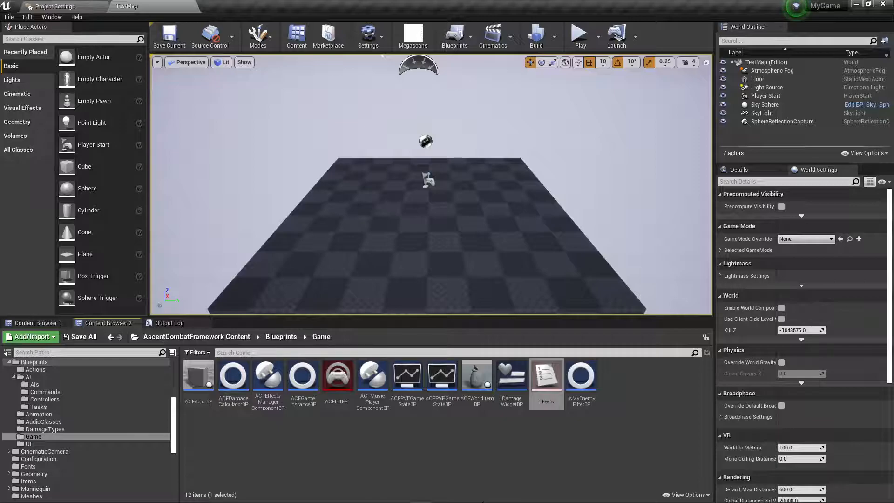
Open IsMyEnemyFilterBP, examine its Is Actor Targetable function and Event Graph, and close the blueprint.
double_click(587, 380)
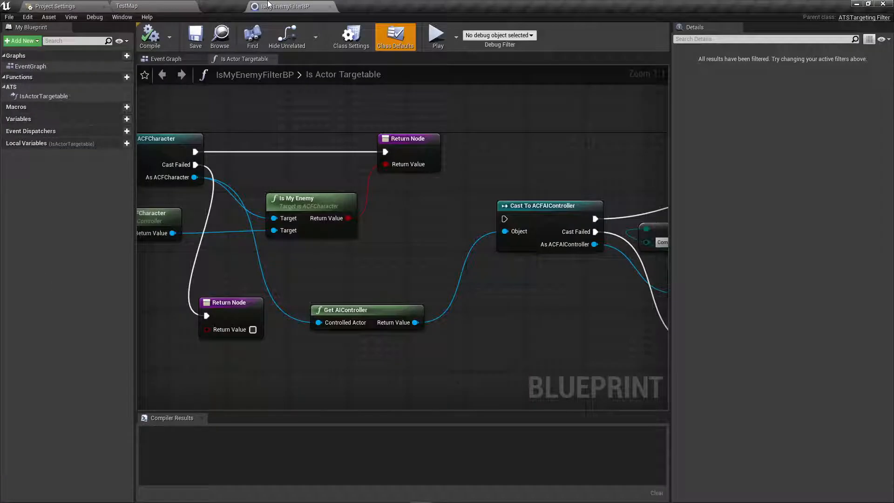
scroll(319, 227, "down", 7)
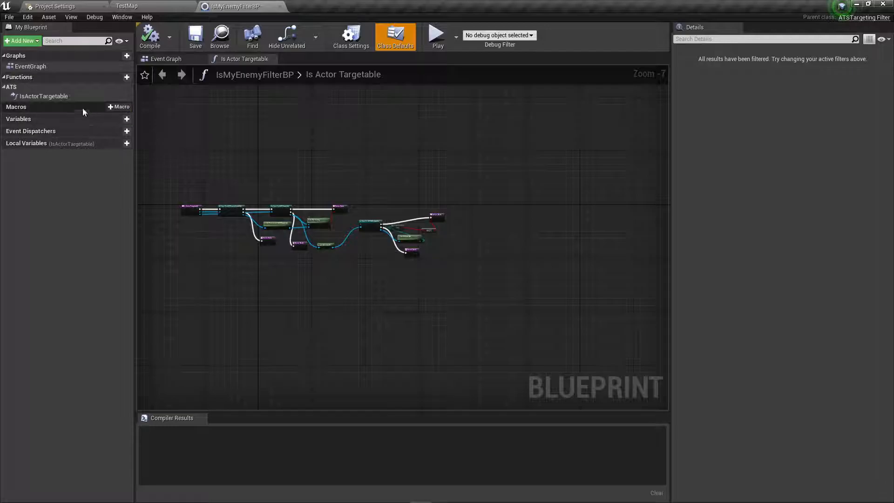
left_click(52, 96)
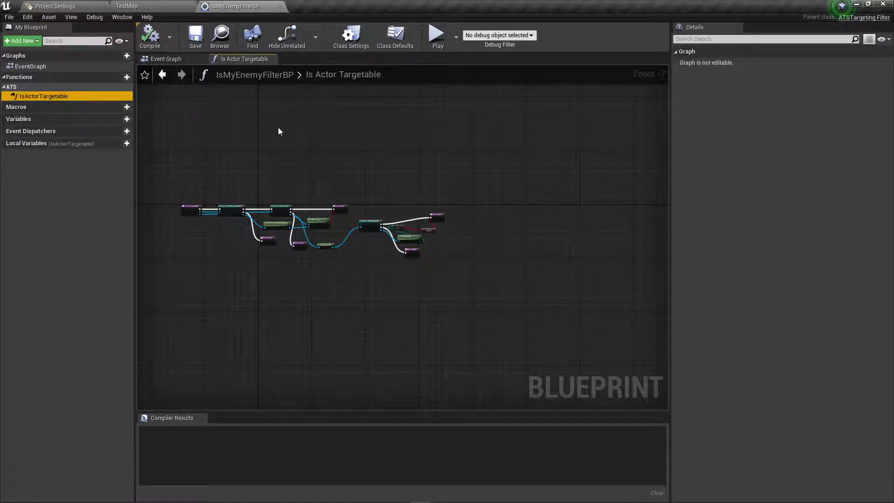
scroll(281, 155, "up", 4)
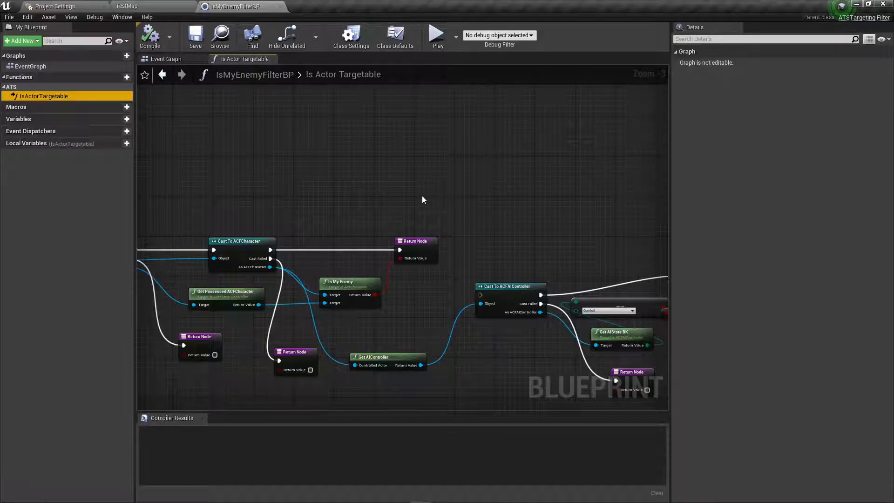
left_click_drag(453, 230, 630, 336)
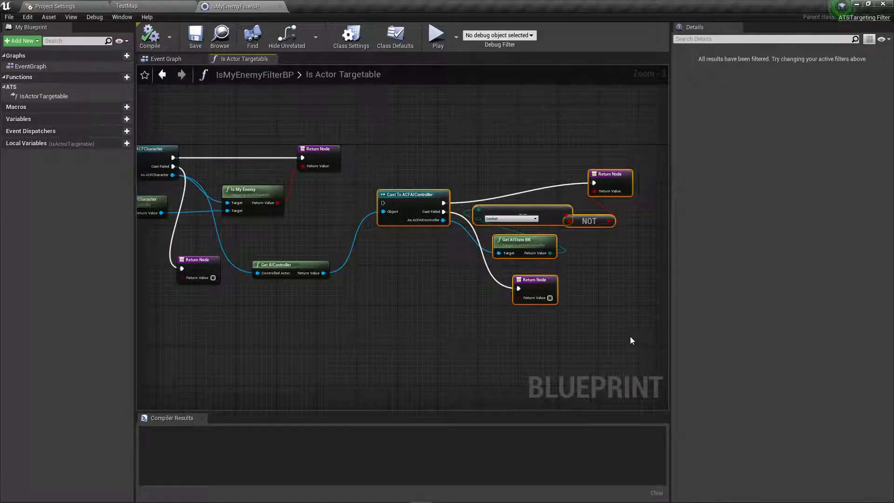
right_click_drag(403, 118, 512, 201)
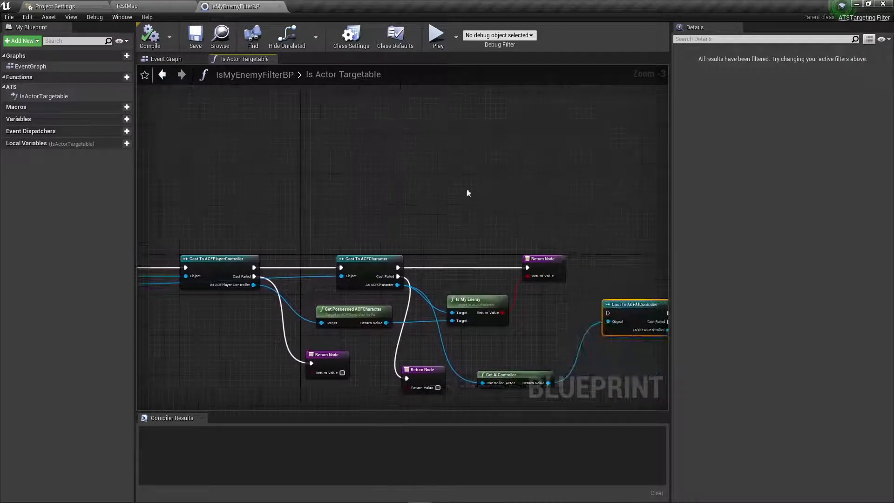
left_click(162, 60)
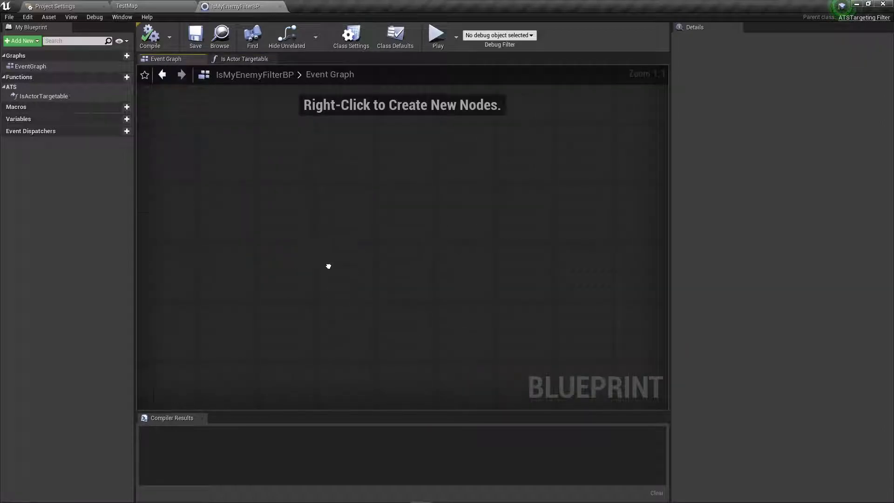
left_click(279, 7)
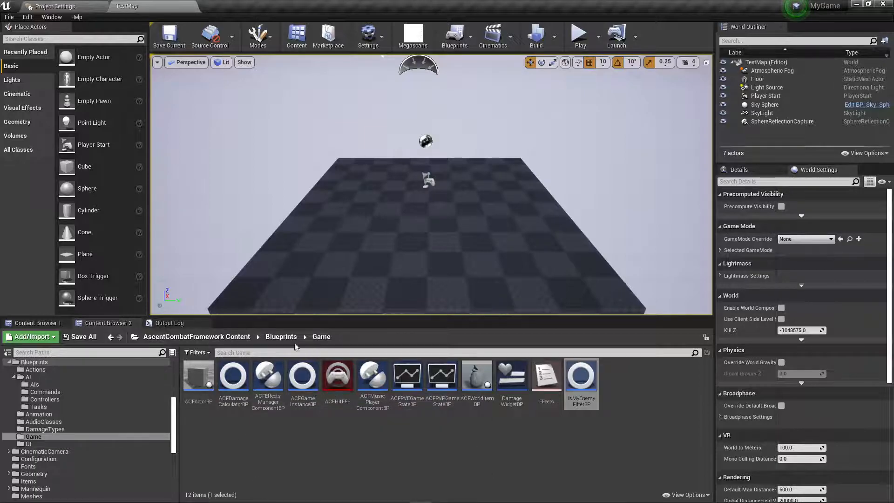
Show the framework's Blueprints/UI folder in Content Browser 2 and the _MyGame/Core/Widgets folder in Content Browser 1.
left_click(280, 337)
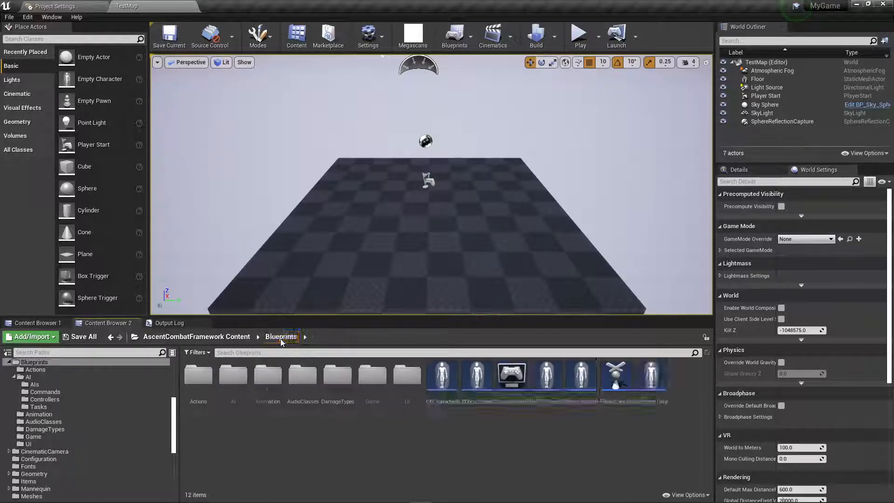
double_click(404, 374)
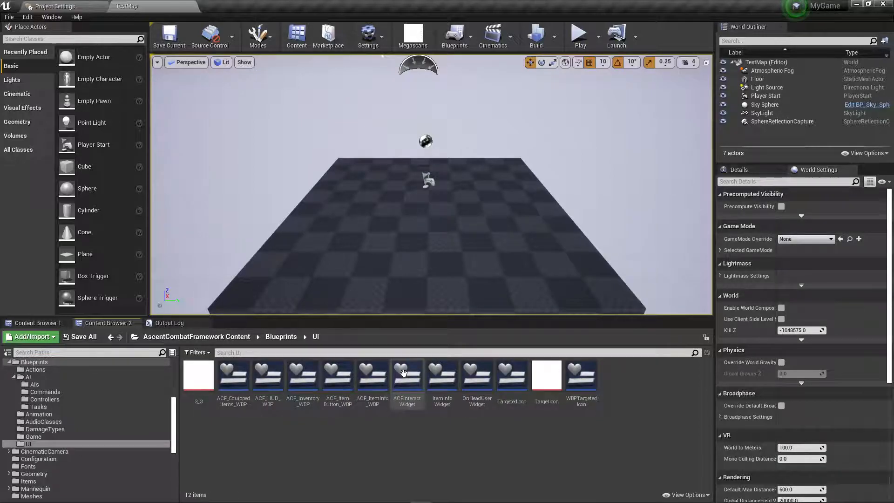
left_click(39, 323)
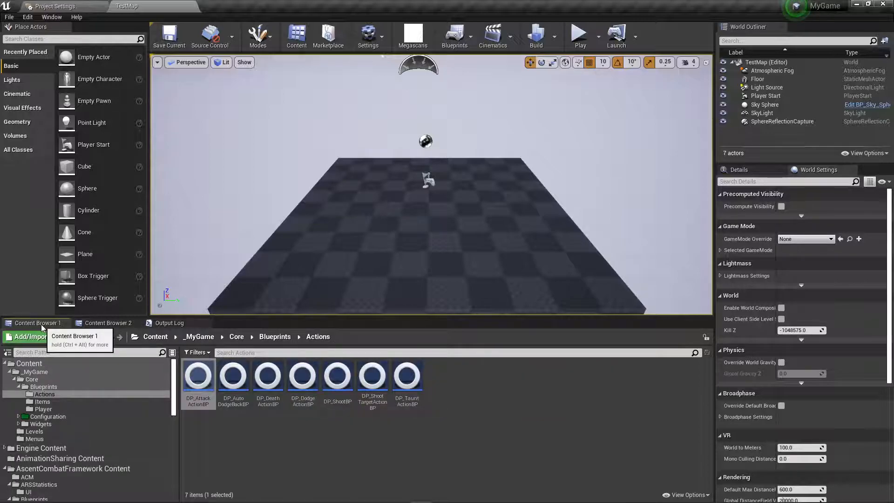
left_click(46, 424)
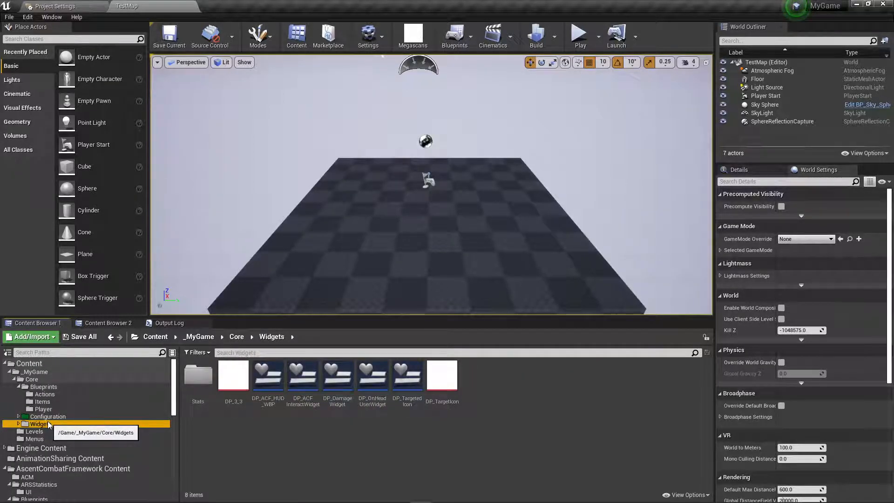
Create a folder named interaction in Widgets and move DP_ACFInteractWidget into it.
right_click(578, 421)
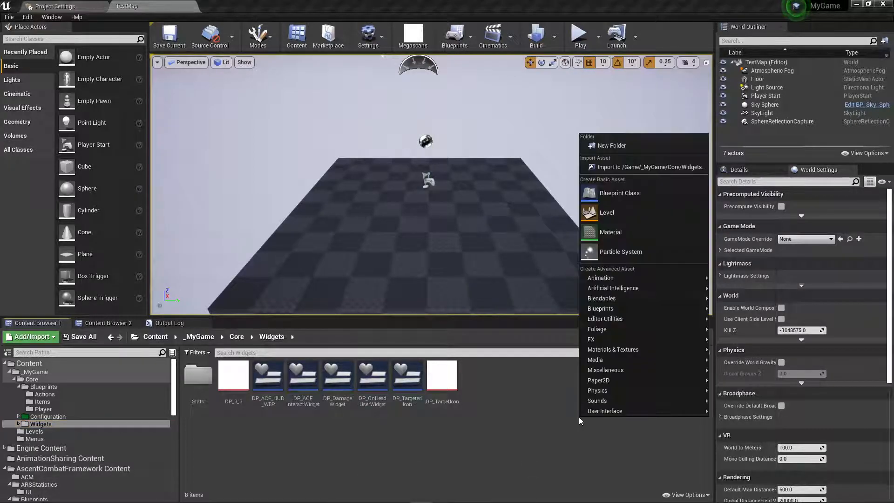
left_click(633, 147)
type("int")
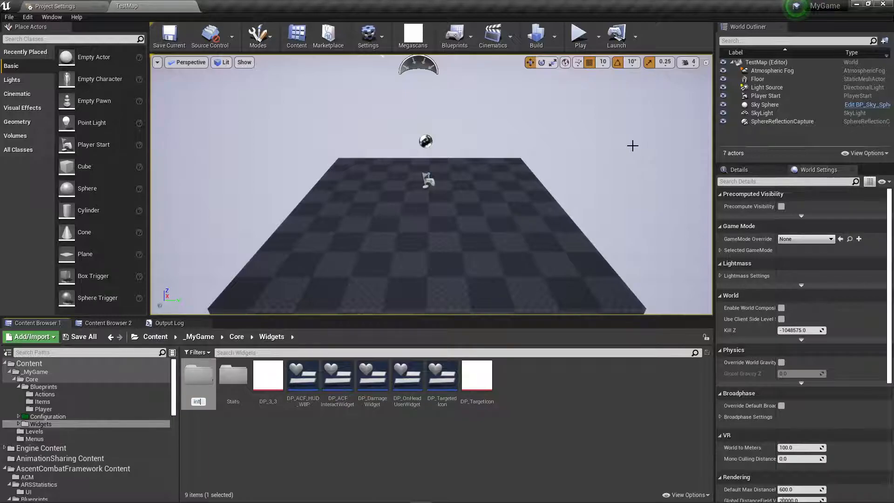
type("eraction")
key("Return")
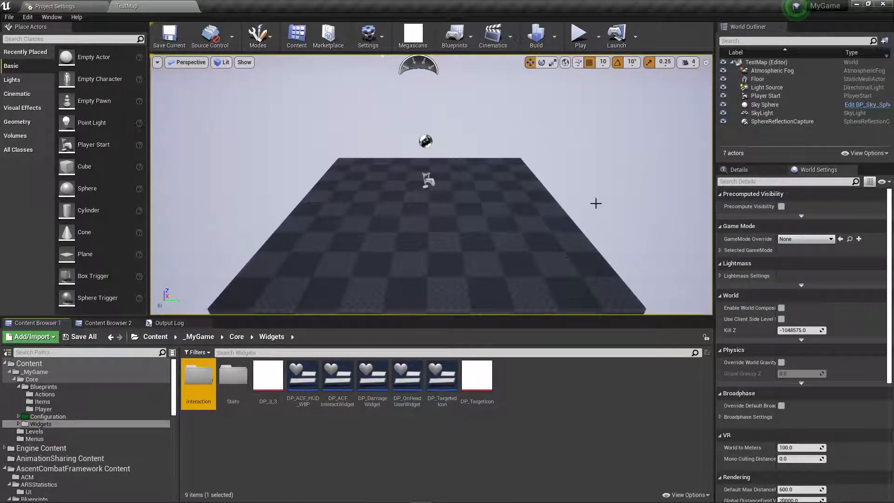
left_click_drag(336, 380, 190, 380)
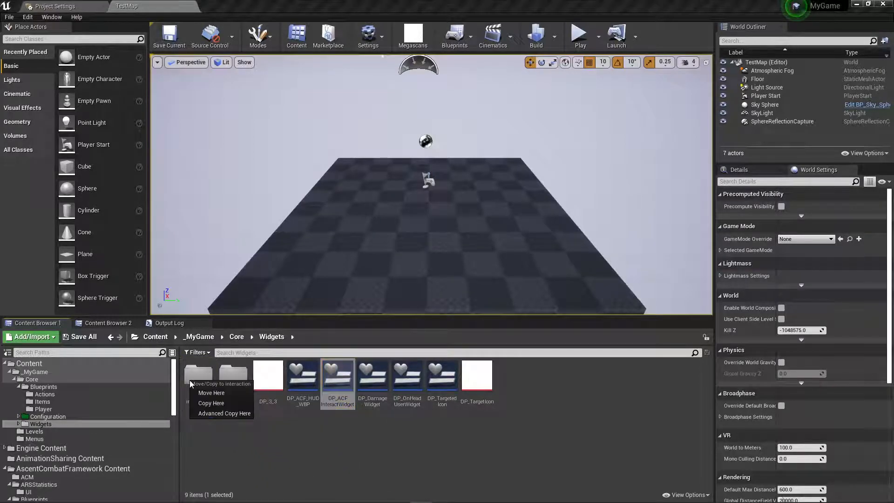
left_click(194, 390)
Create a folder named textures in Widgets and move the DP_3_3 and DP_TargetIcon textures into it.
right_click(561, 386)
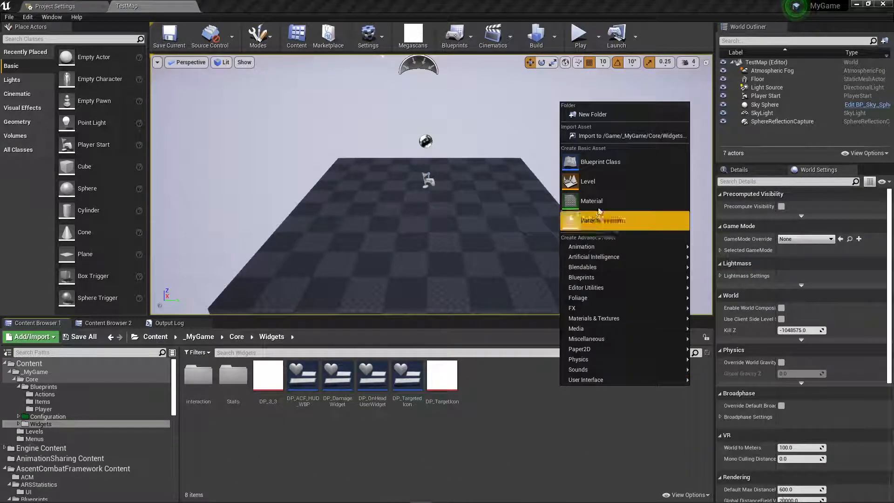
left_click(607, 117)
type("textures")
key("Return")
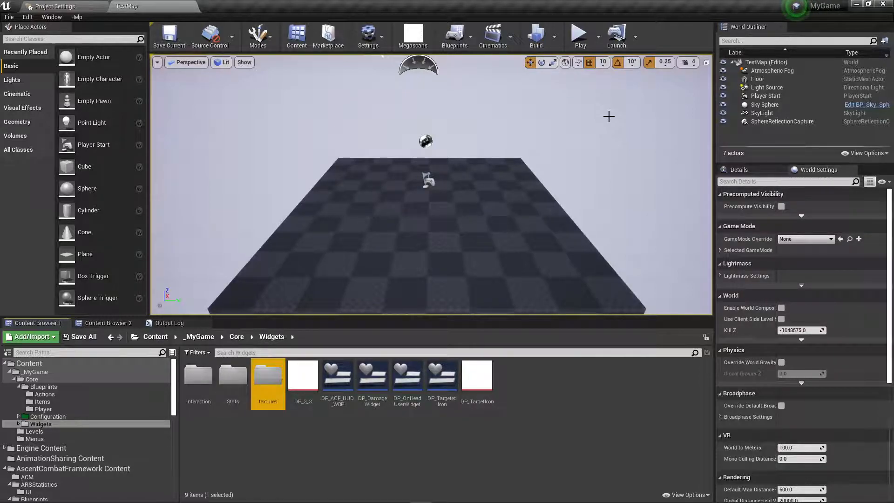
left_click(302, 377)
left_click(477, 380, "ctrl")
left_click_drag(307, 395, 275, 384)
left_click(289, 396)
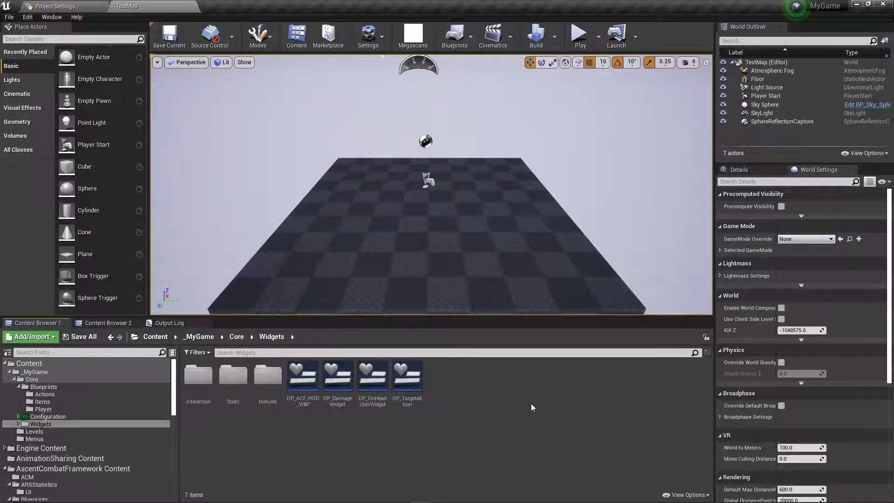
Create a folder named PlayerHud in Widgets and move DP_ACF_HUD_WBP into it.
right_click(531, 404)
left_click(563, 132)
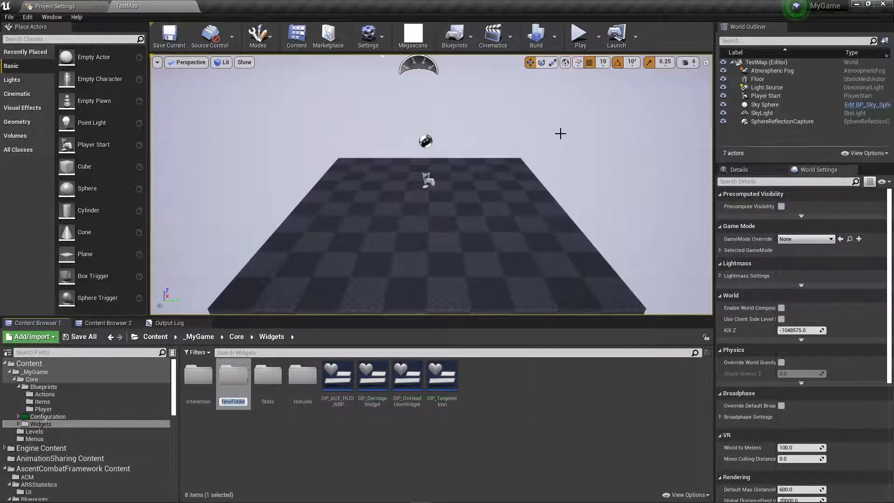
type("PlayerHud")
key("Return")
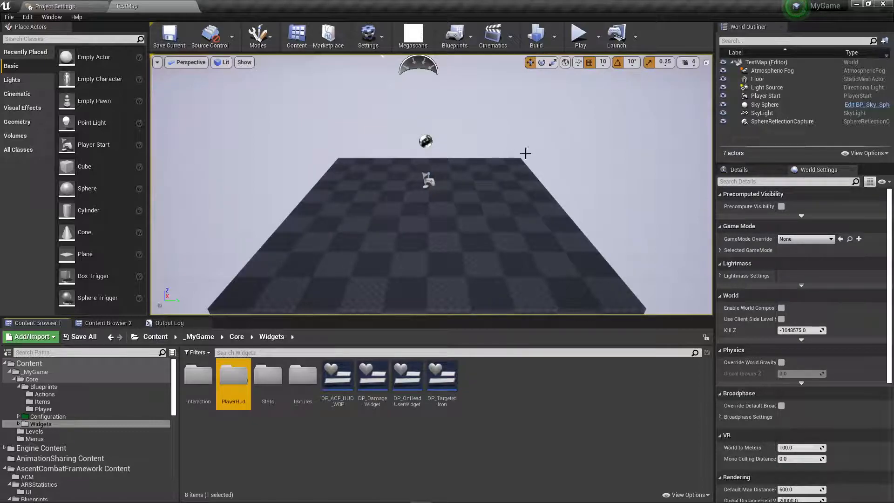
left_click_drag(337, 378, 227, 393)
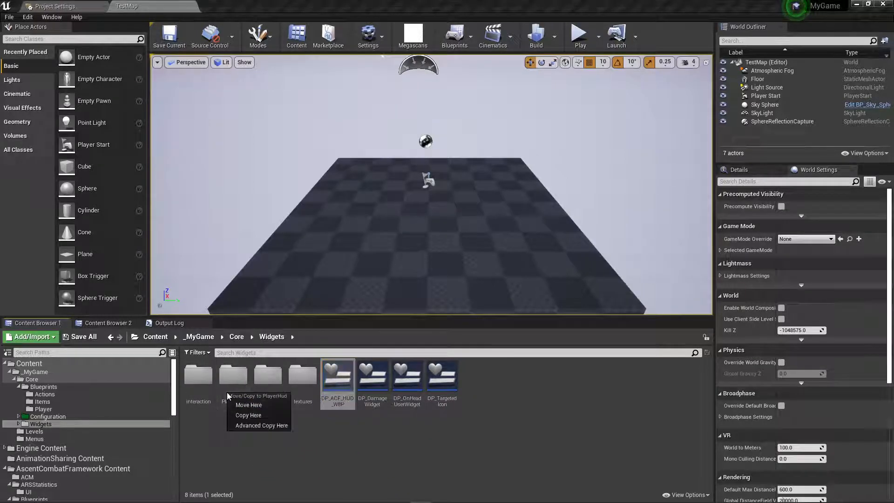
left_click(248, 406)
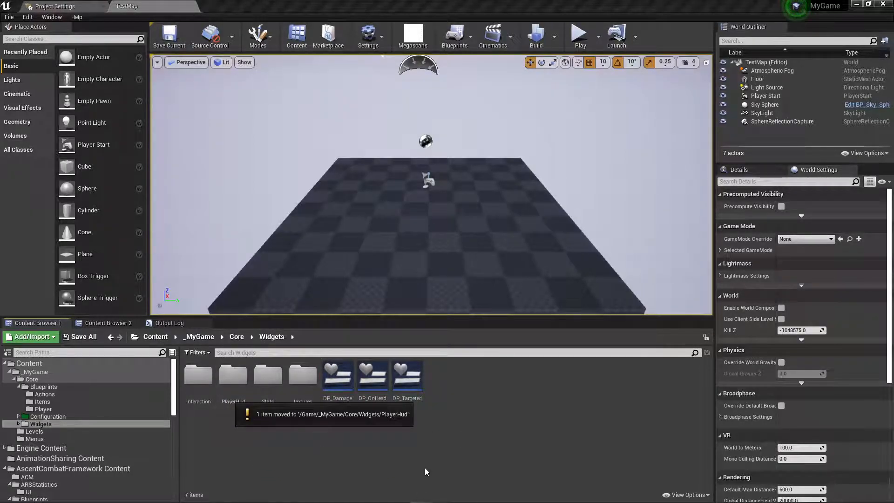
Create a folder named DamageandStats in Widgets and move DP_DamageWidget, DP_OnHeadUserWidget and DP_TargetedIcon into it.
right_click(513, 419)
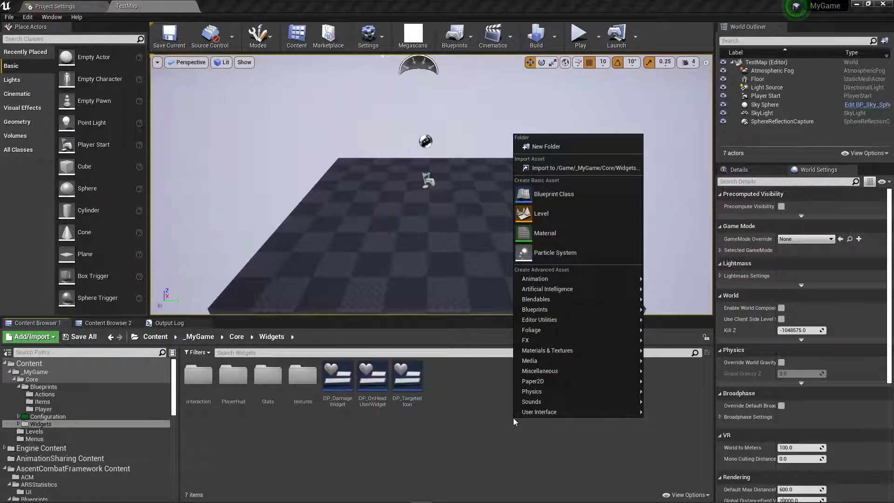
left_click(580, 146)
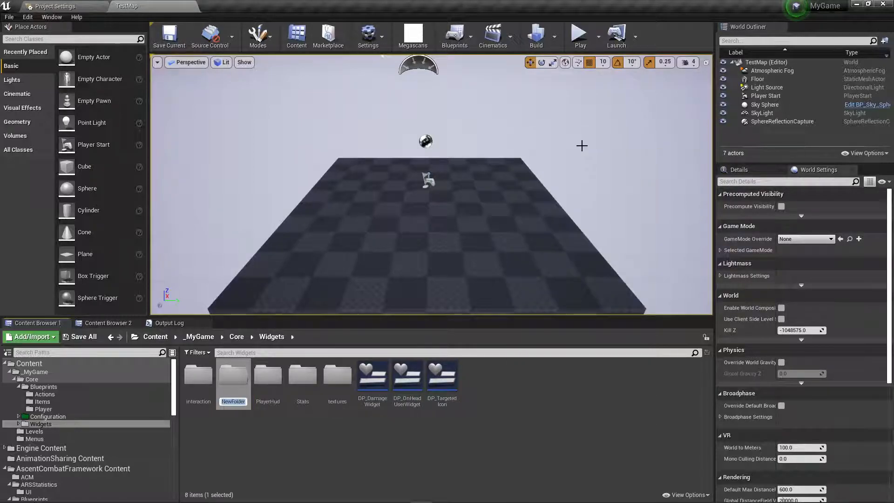
type("DamageandStats")
key("Return")
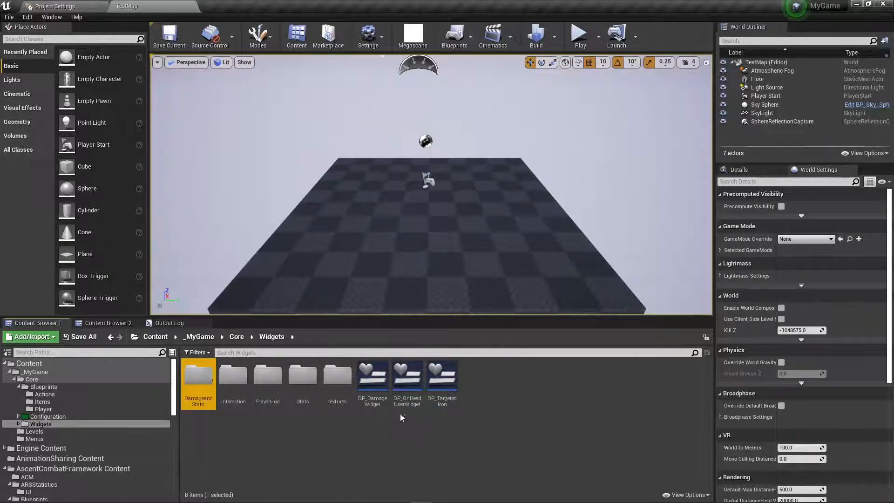
left_click(404, 391)
left_click(370, 388, "ctrl")
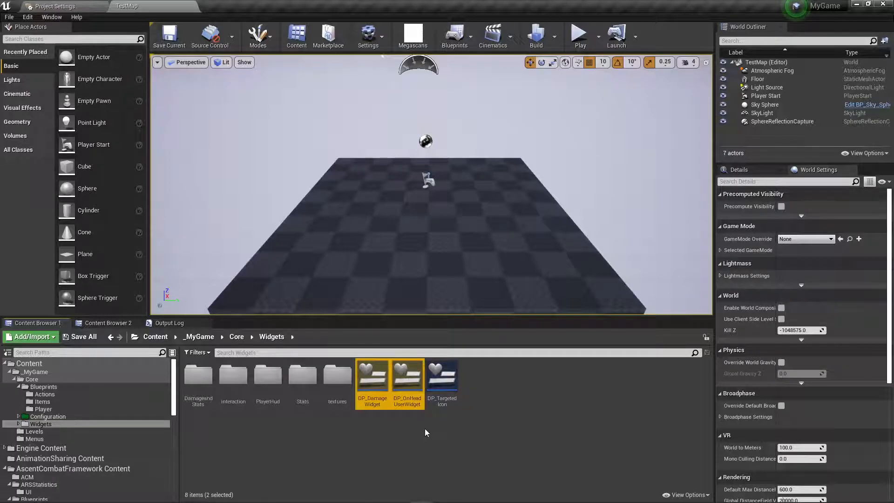
left_click(442, 380, "ctrl")
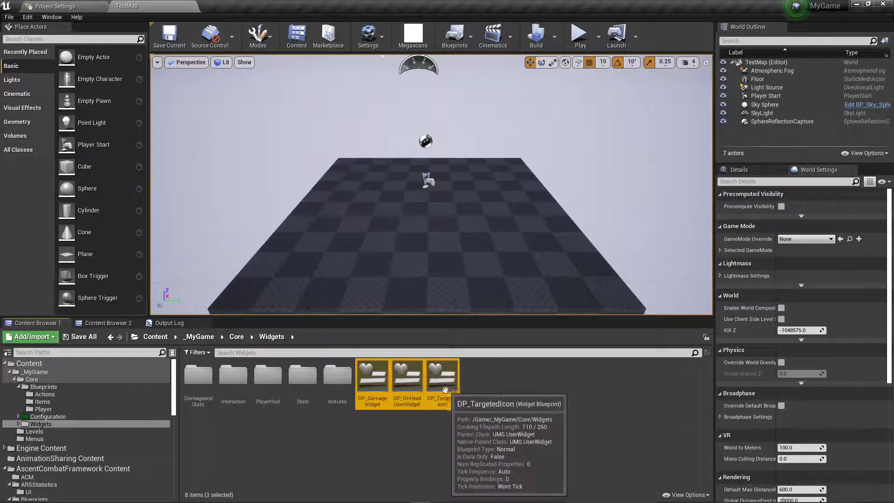
left_click_drag(369, 363, 212, 398)
left_click(212, 397)
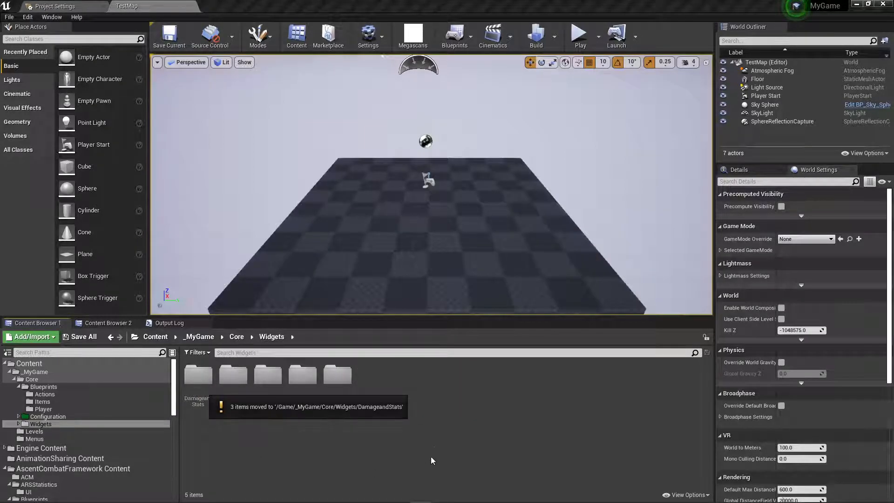
Create a folder named EquipmentComponent in the Widgets folder.
right_click(427, 387)
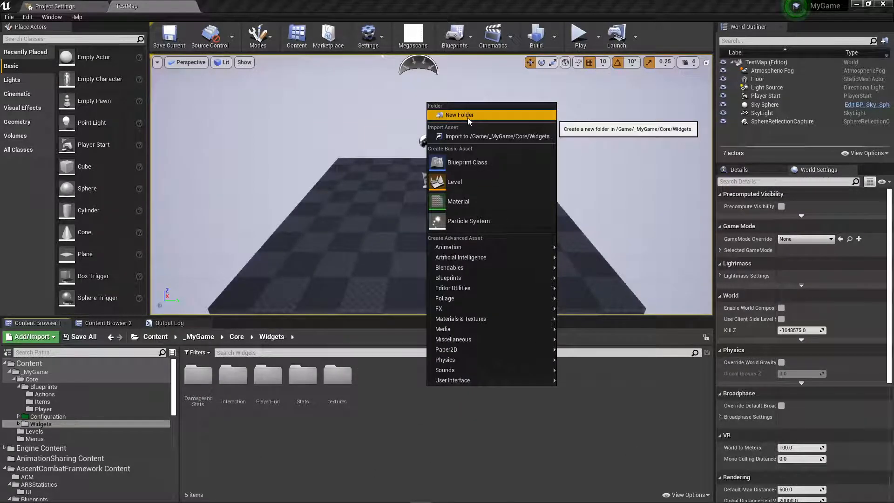
left_click(467, 117)
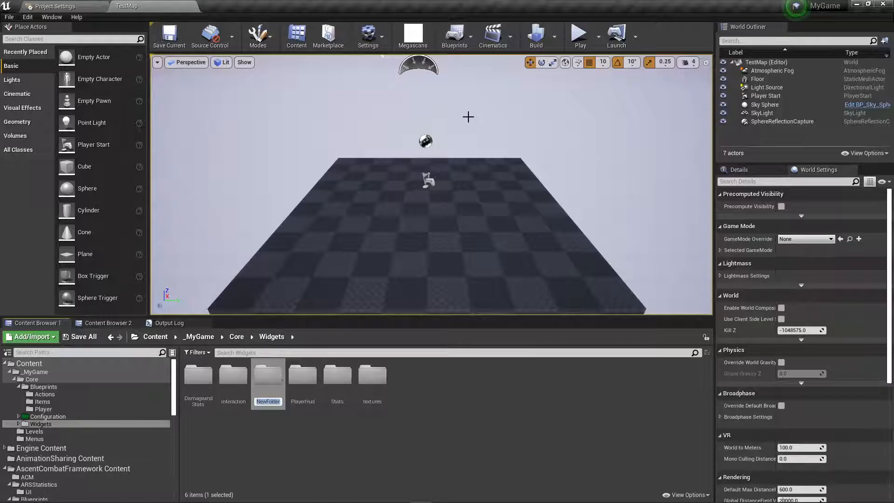
type("E")
key("Return")
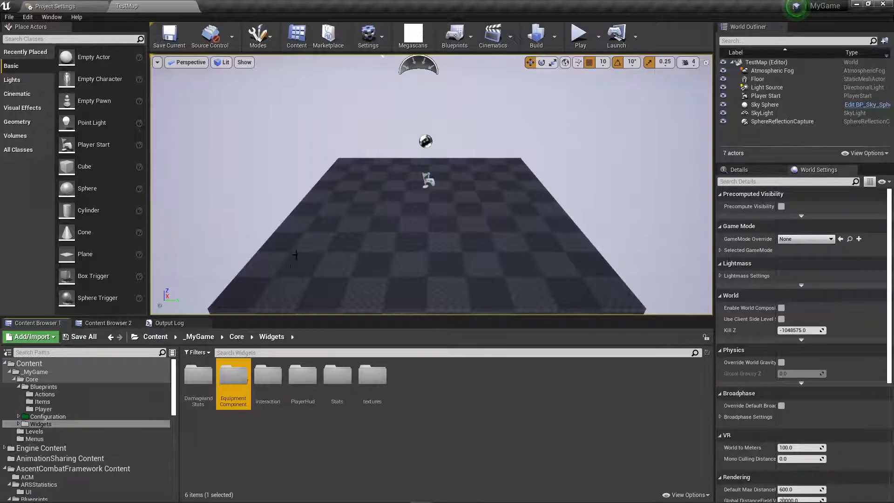
Copy ACF_EquippedItems_WBP, ACF_Inventory_WBP, ACF_ItemButton_WBP, ACF_ItemInfo_WBP and ItemInfoWidget from the framework's UI folder into MyGame's EquipmentComponent folder.
left_click(99, 323)
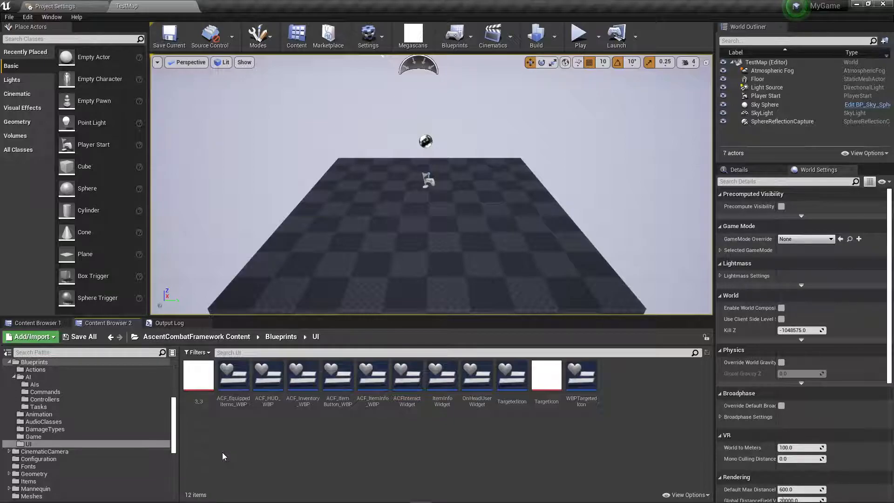
left_click(233, 380)
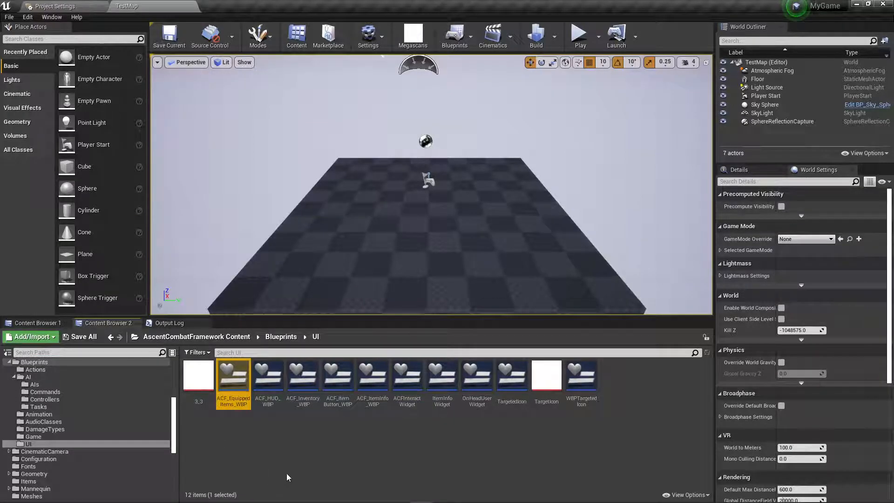
left_click(302, 377, "ctrl")
left_click(338, 377, "ctrl")
left_click(373, 378, "ctrl")
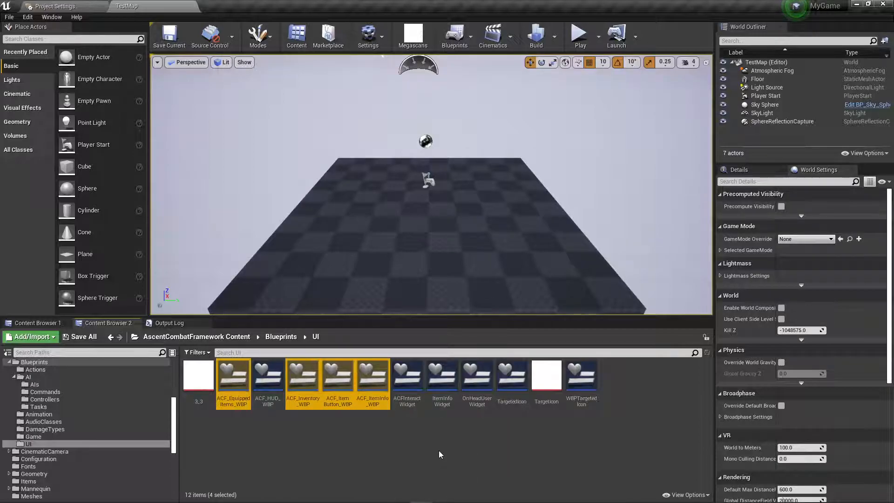
left_click(443, 378, "ctrl")
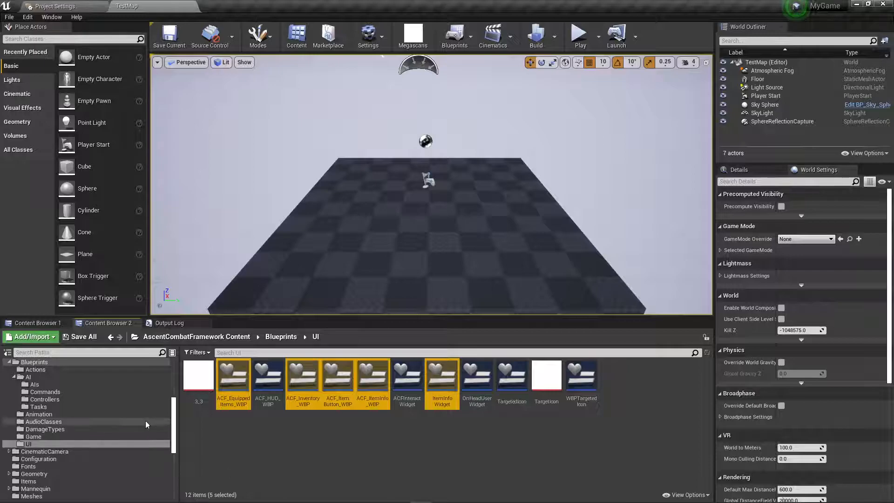
left_click_drag(173, 430, 172, 429)
scroll(172, 429, "up", 5)
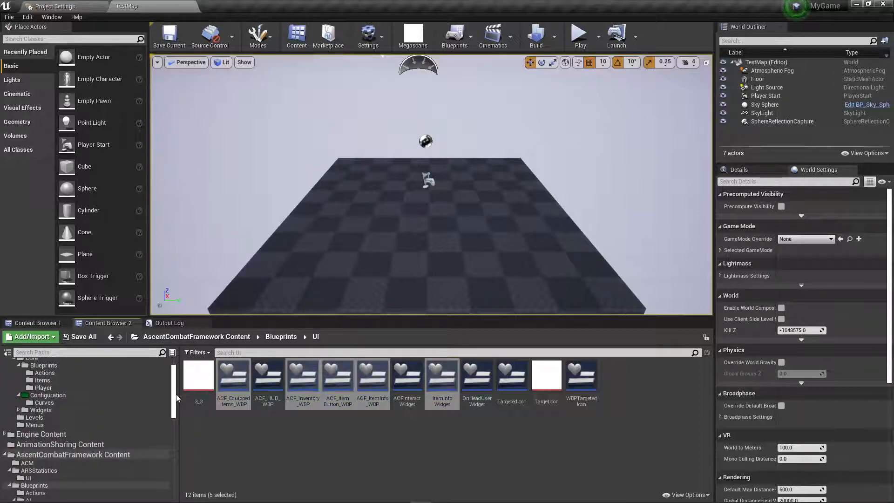
left_click(18, 409)
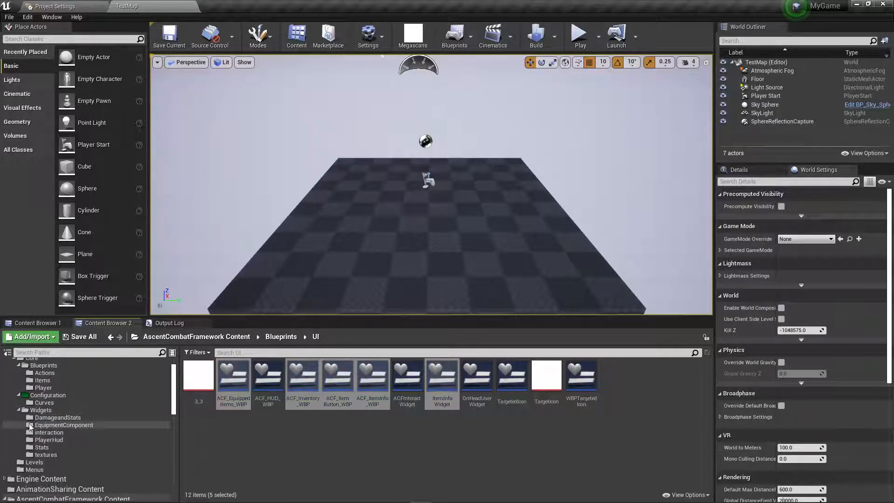
left_click_drag(233, 378, 91, 425)
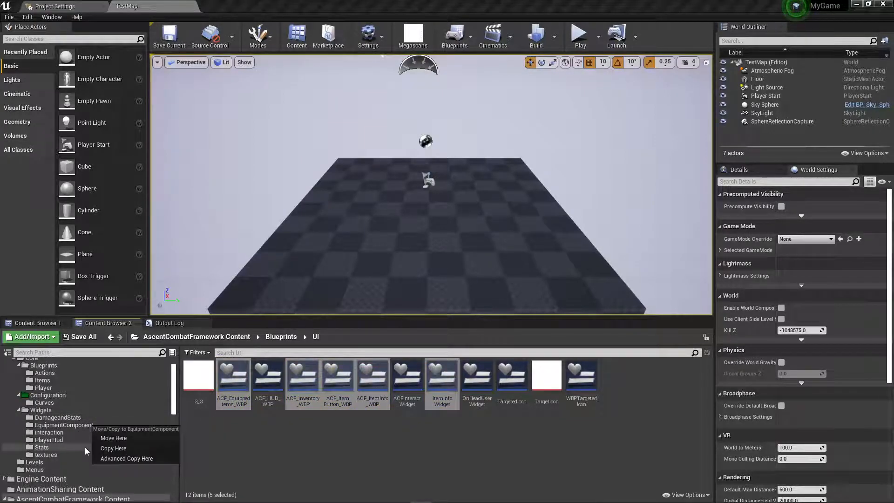
left_click(105, 448)
In the EquipmentComponent folder, rename ACF_EquippedItems_WBP as DP_EquippedItems_WBP.
left_click(81, 424)
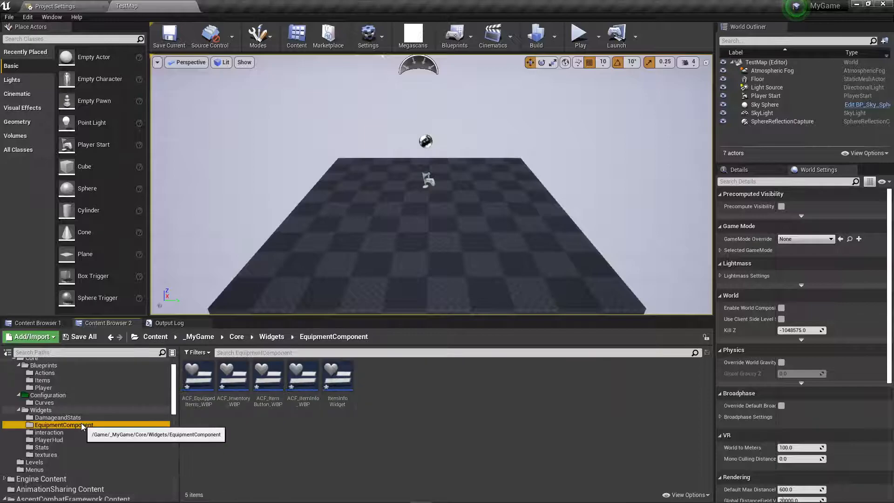
left_click(198, 377)
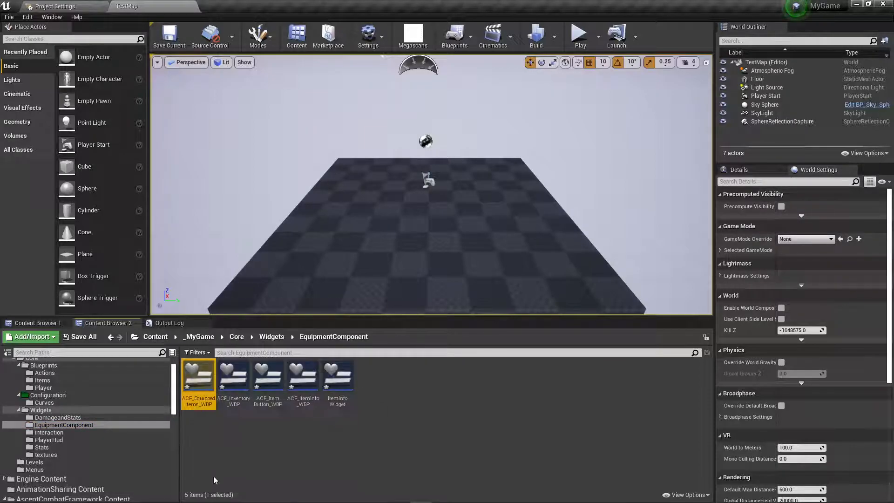
key("F2")
type("EquippedIte")
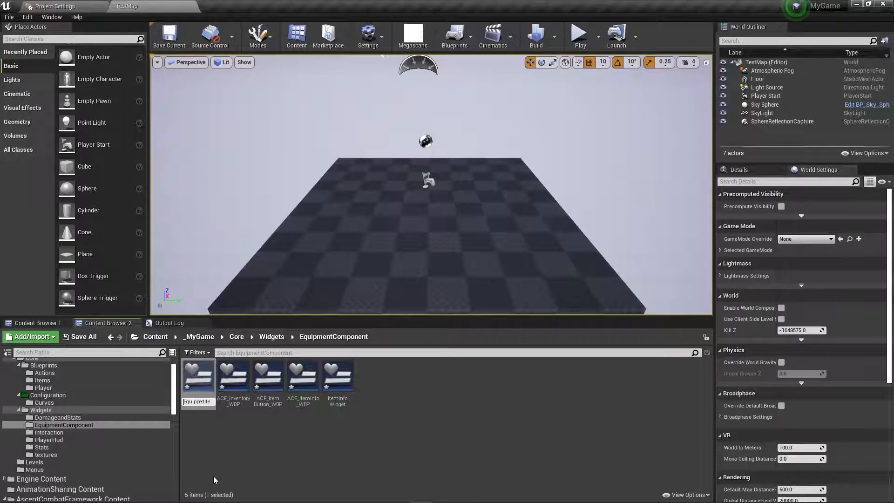
type("DP_")
key("Return")
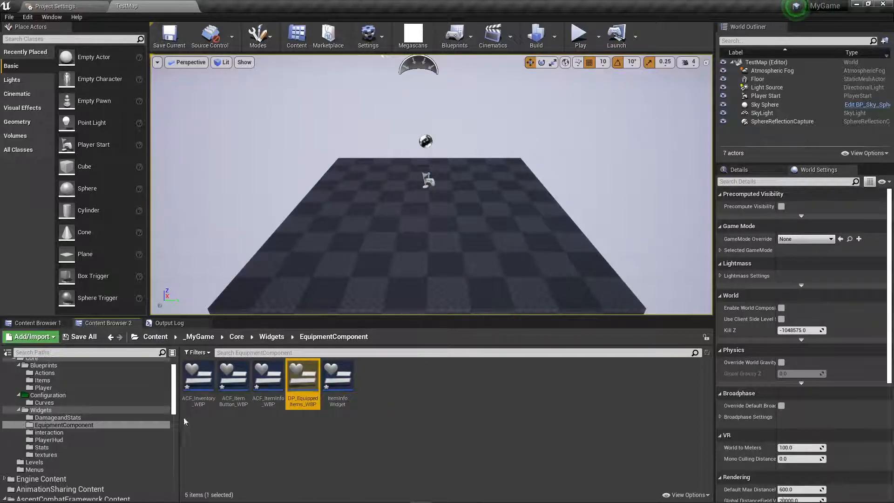
Rename the copied ACF_Inventory_WBP widget as DP_Inventory_WBP.
left_click(204, 386)
key("F2")
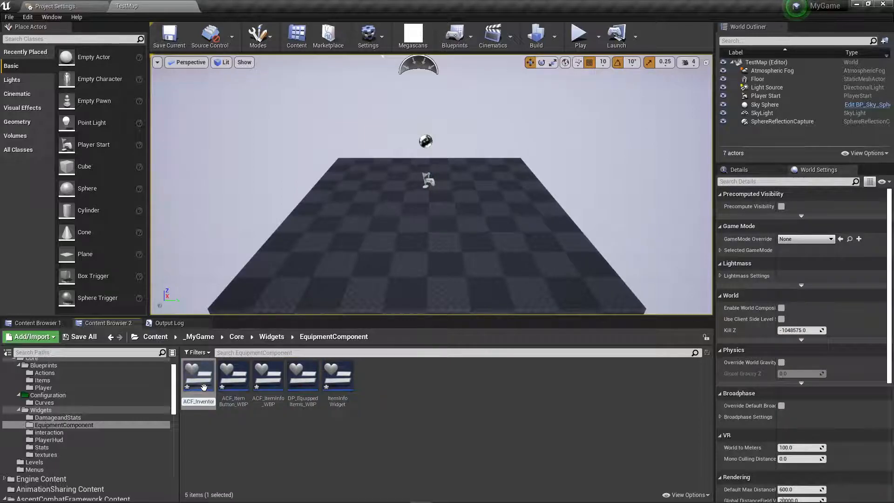
key("Delete")
key("Return")
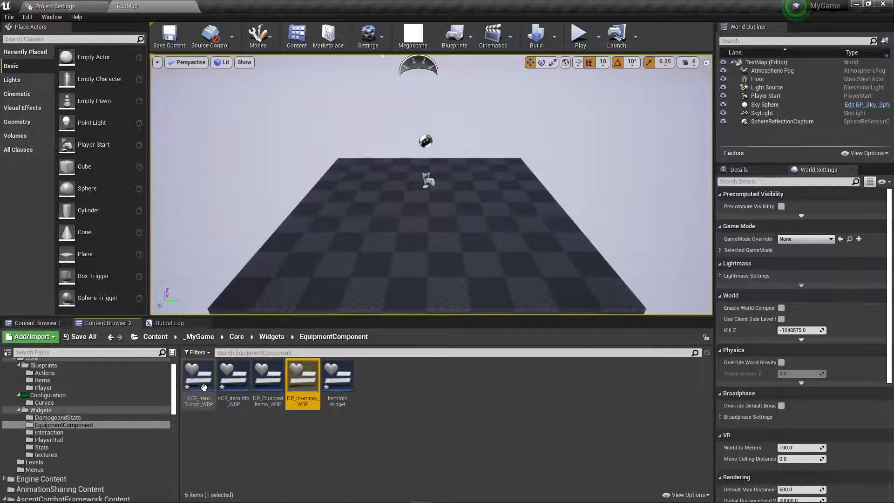
Rename the copied ACF_ItemButton_WBP widget as DP_ItemButton_WBP.
right_click(203, 387)
left_click(305, 459)
left_click(186, 388)
key("F2")
type("ItemButton_")
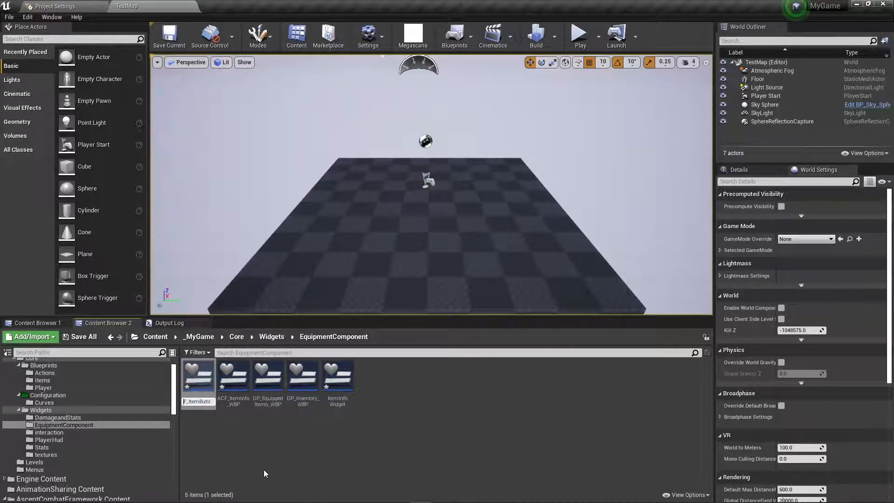
type("DP_")
key("Return")
Rename the copied ACF_ItemInfo_WBP widget as DP_ItemInfo_WBP.
left_click(192, 385)
key("F2")
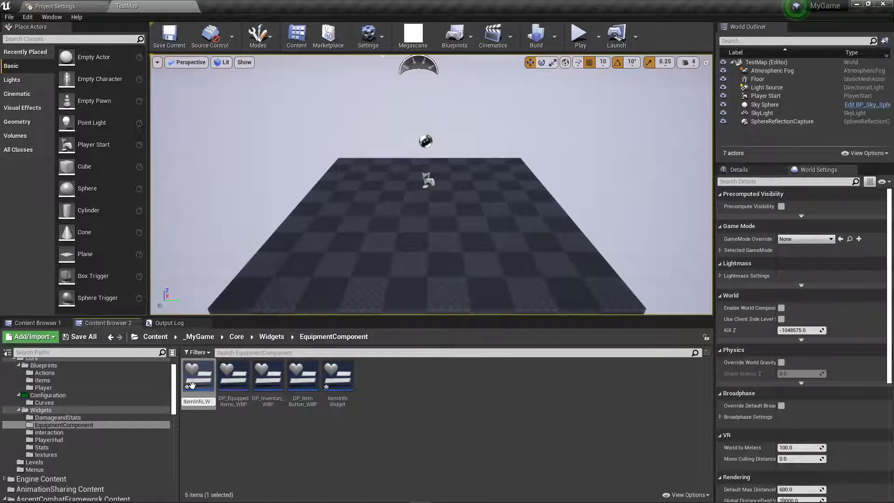
key("Return")
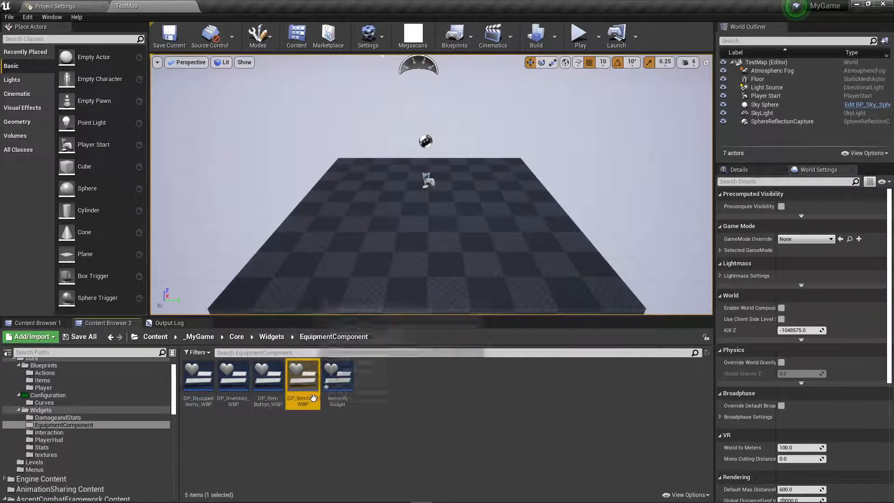
Rename the copied ItemInfoWidget as DP_ItemInfoWidget.
left_click(345, 394)
key("F2")
key("Home")
type("DP_")
key("Return")
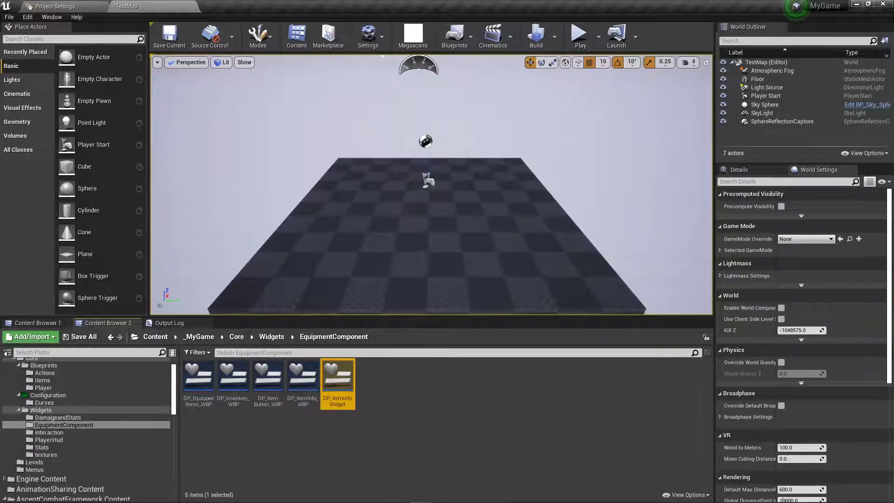
Check the event graph of DP_ItemInfoWidget, then compile the widget and close it.
double_click(333, 381)
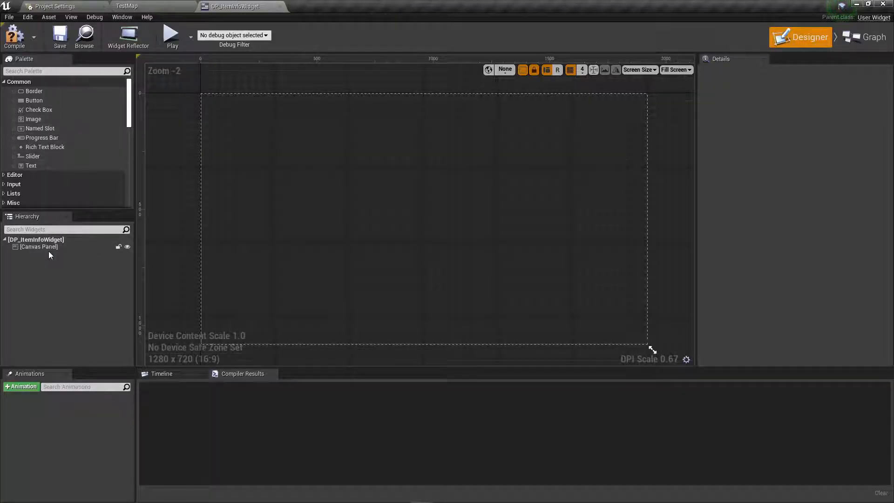
left_click(865, 39)
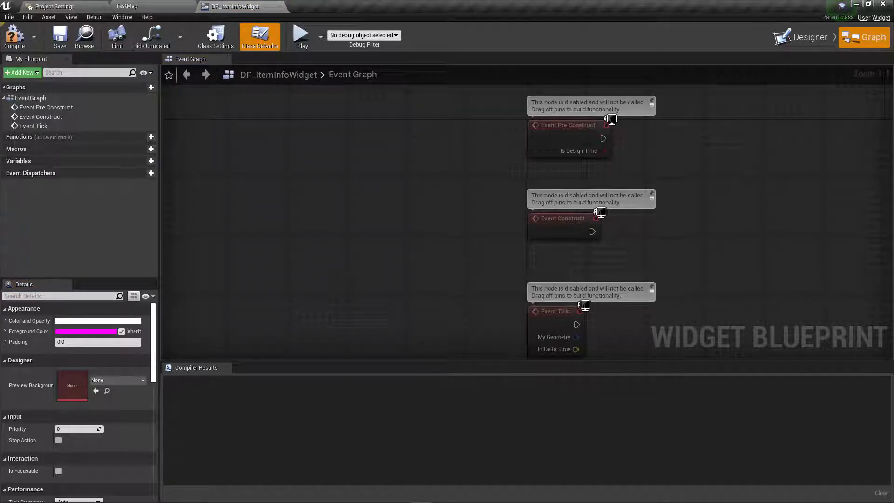
left_click(14, 46)
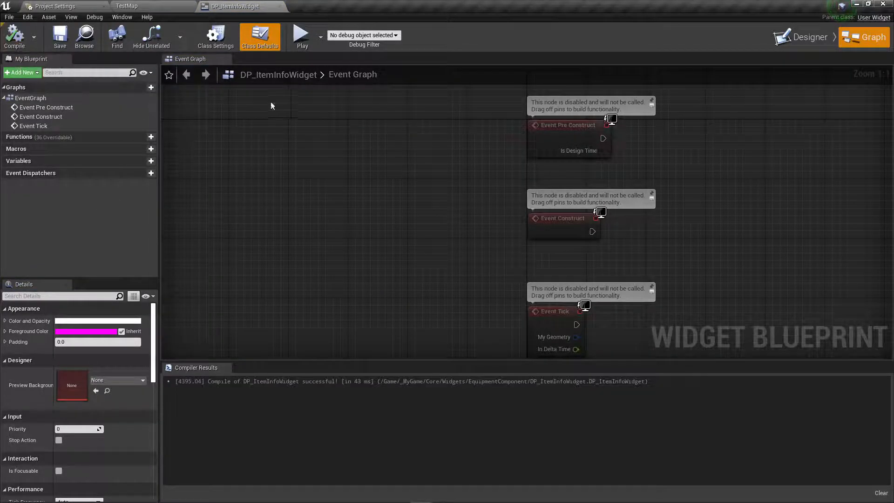
left_click(279, 6)
Open DP_ItemInfo_WBP, DP_ItemButton_WBP, DP_Inventory_WBP and DP_EquippedItems_WBP for editing.
double_click(295, 385)
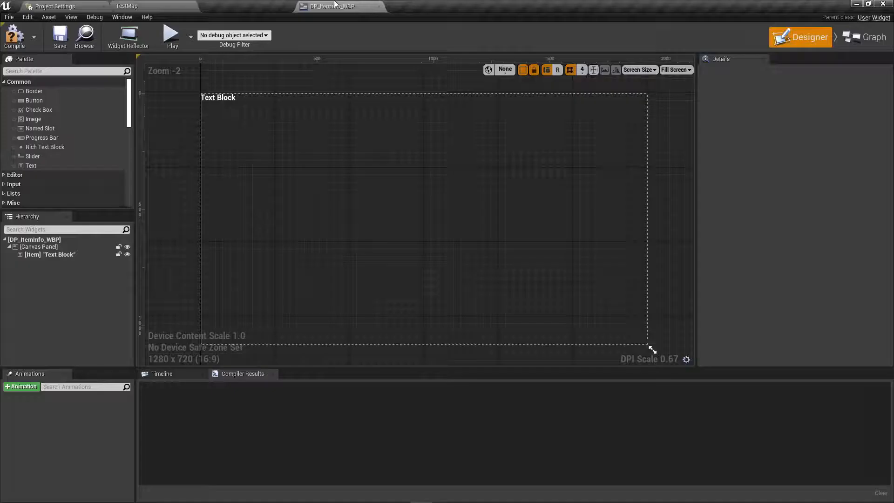
left_click(152, 6)
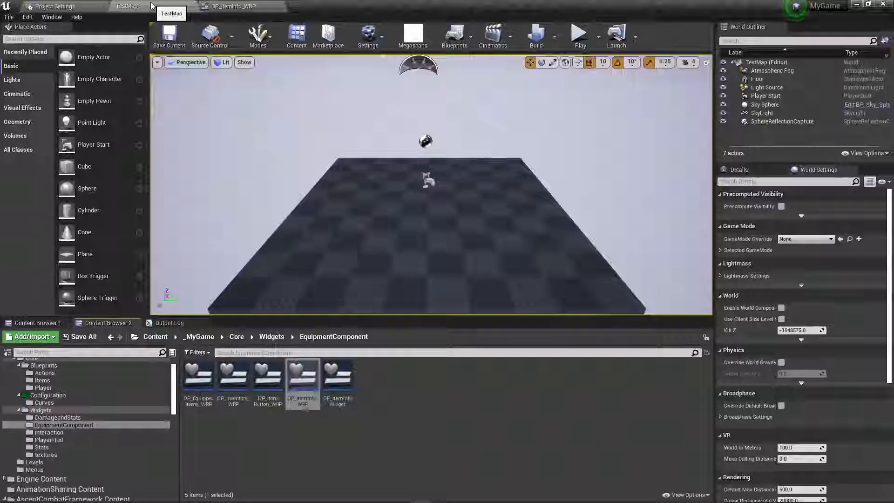
left_click(270, 365)
double_click(270, 368)
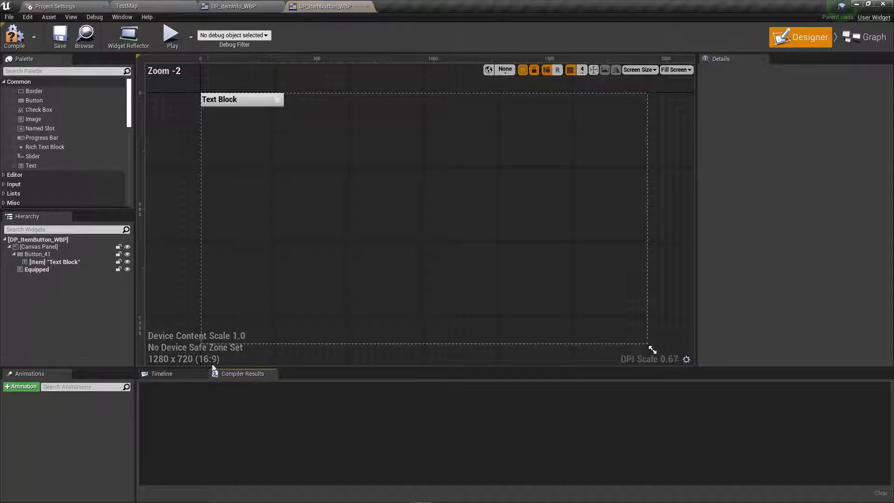
left_click(127, 6)
double_click(229, 377)
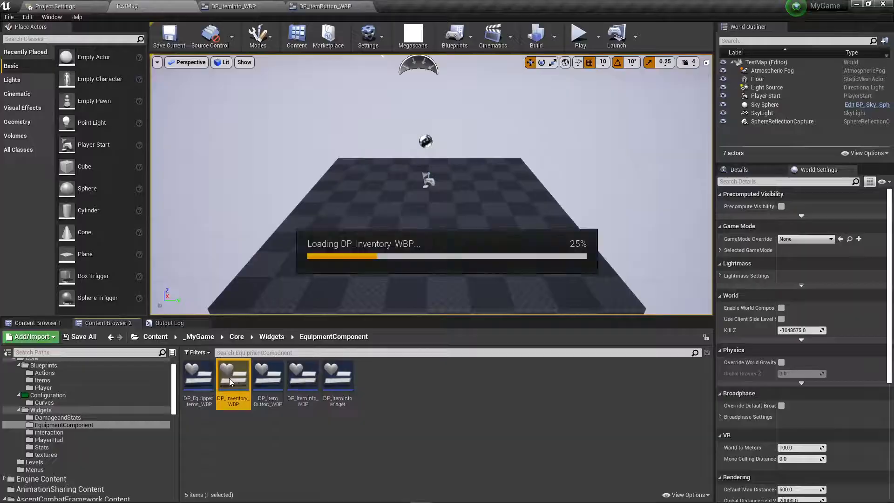
left_click(143, 6)
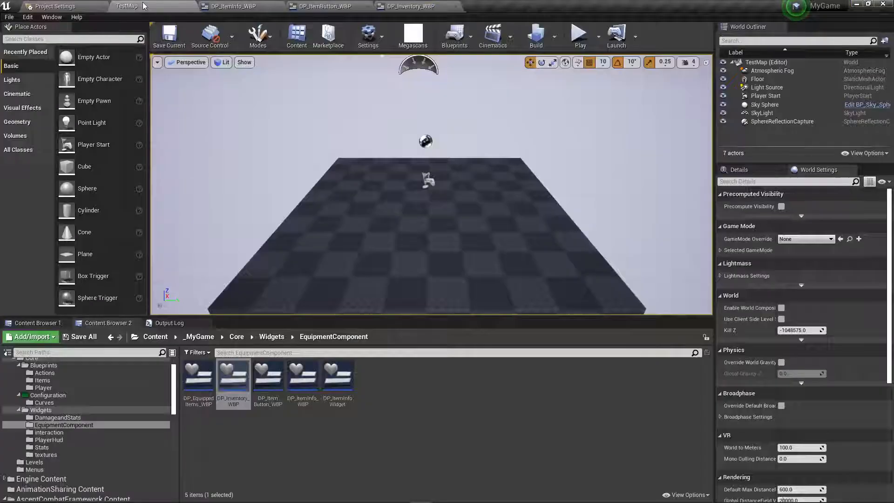
double_click(198, 377)
left_click(157, 7)
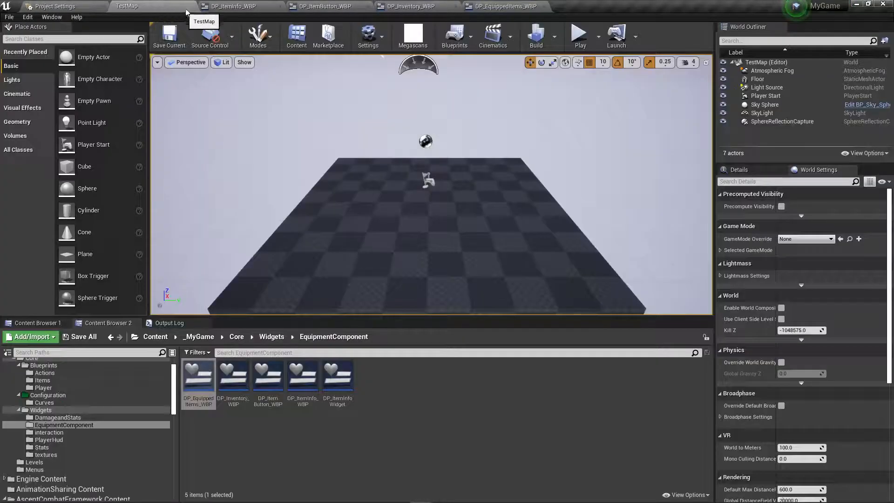
In DP_ItemInfo_WBP's event graph, delete the disabled Event Pre Construct node and place the Inventory Item node beside Break InventoryItem.
left_click(233, 6)
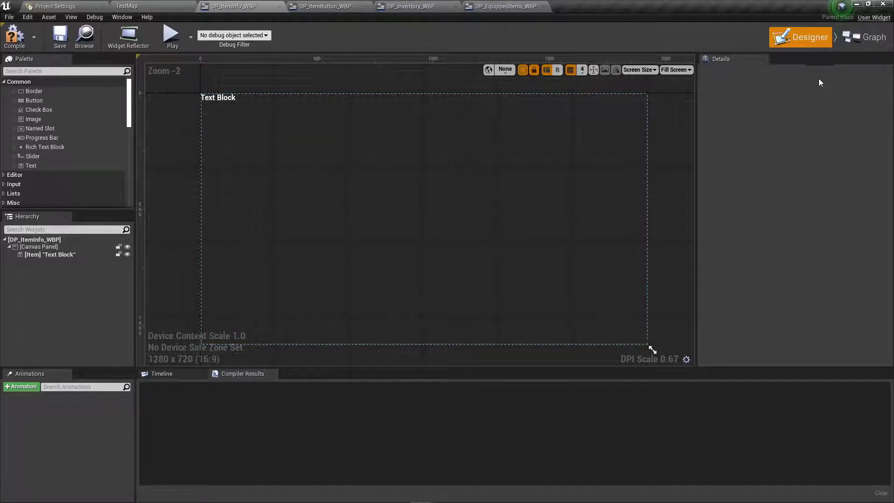
left_click(865, 37)
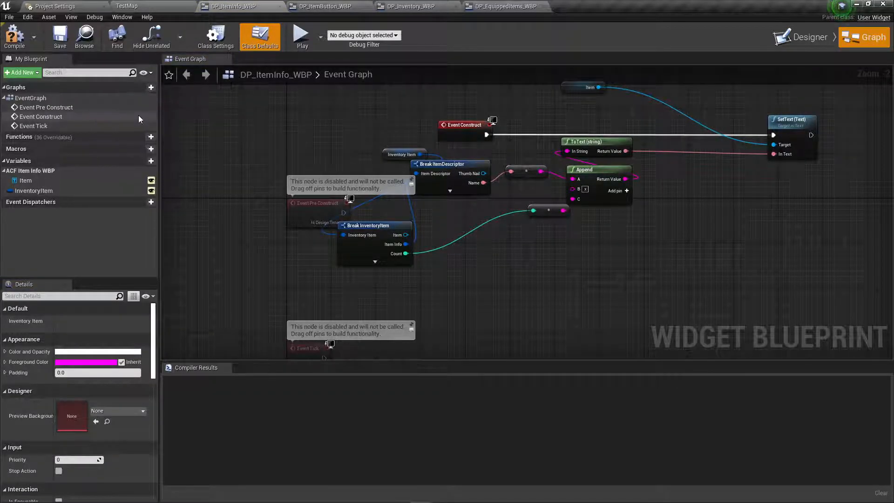
right_click_drag(542, 268, 510, 295)
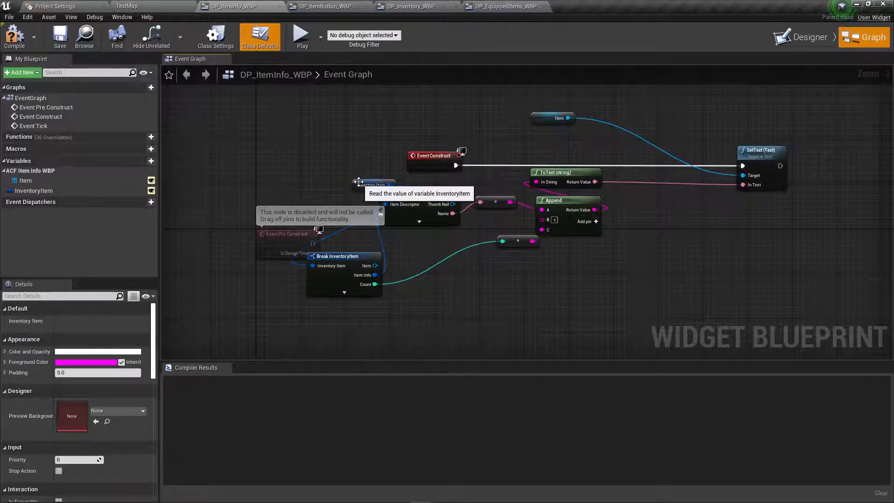
left_click_drag(375, 184, 265, 100)
left_click_drag(350, 263, 362, 269)
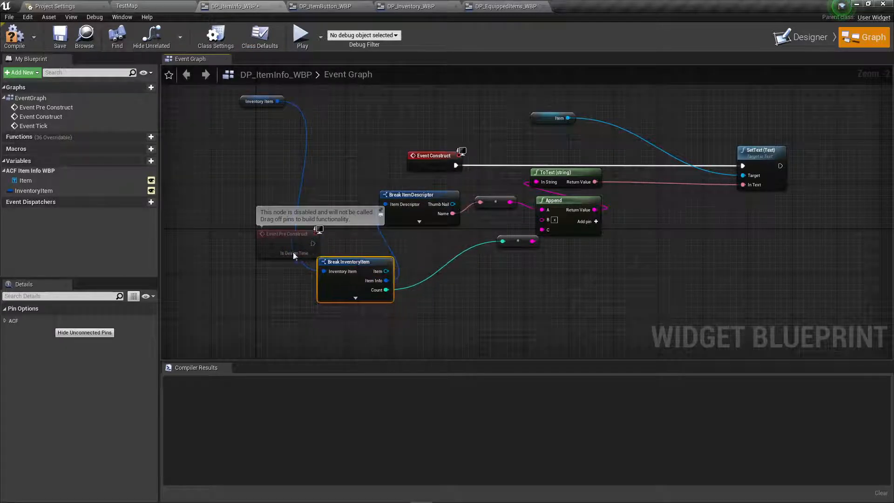
left_click(267, 257)
key("Delete")
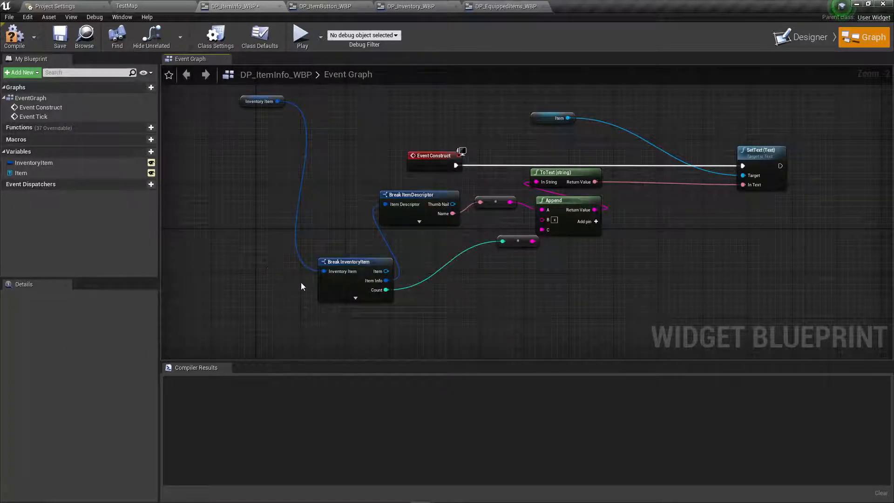
left_click_drag(356, 263, 332, 246)
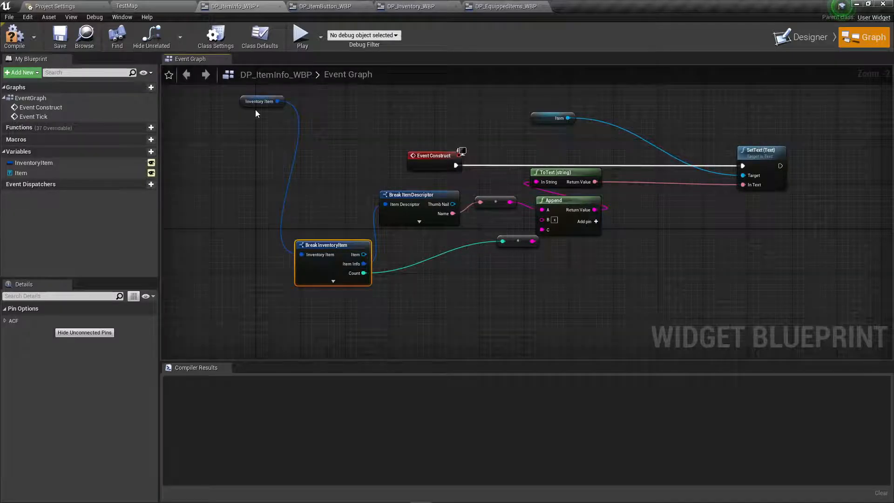
left_click_drag(243, 101, 238, 257)
Compile and save the DP_ItemInfo_WBP widget blueprint.
scroll(477, 274, "down", 2)
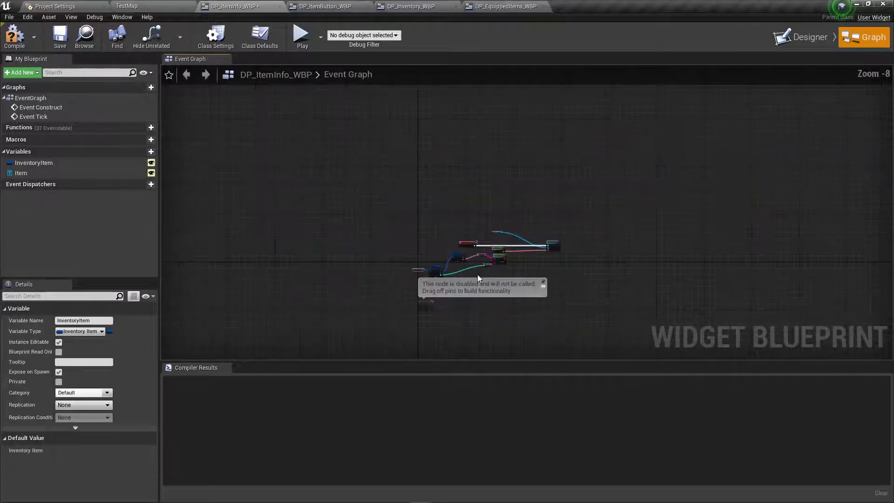
left_click(19, 42)
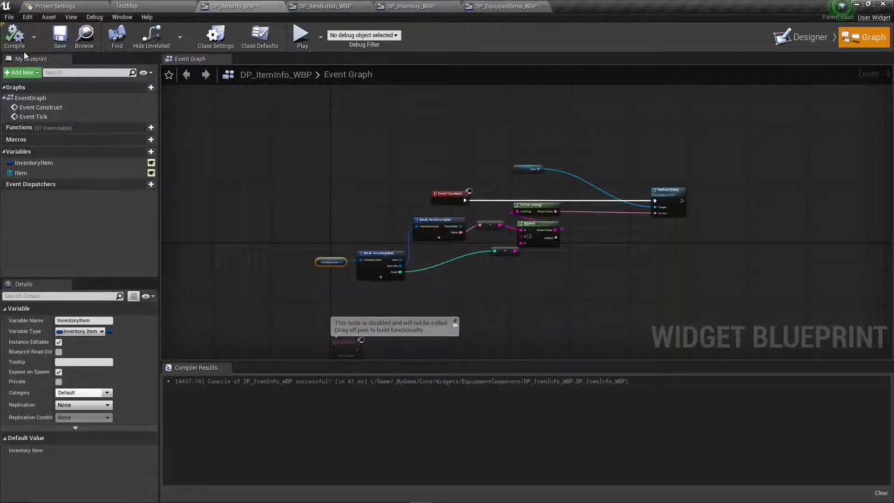
left_click(61, 40)
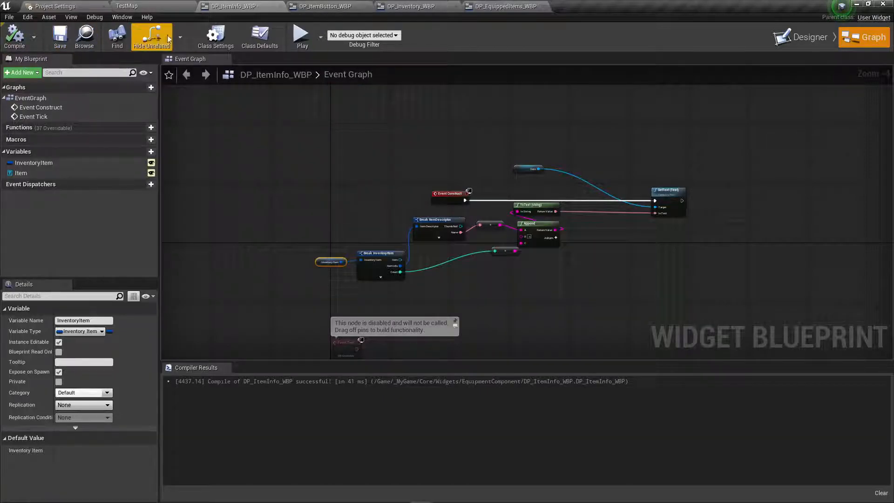
Review the event graph of DP_ItemButton_WBP, compile the widget blueprint and close it along with DP_ItemInfo_WBP.
left_click(282, 6)
left_click(236, 6)
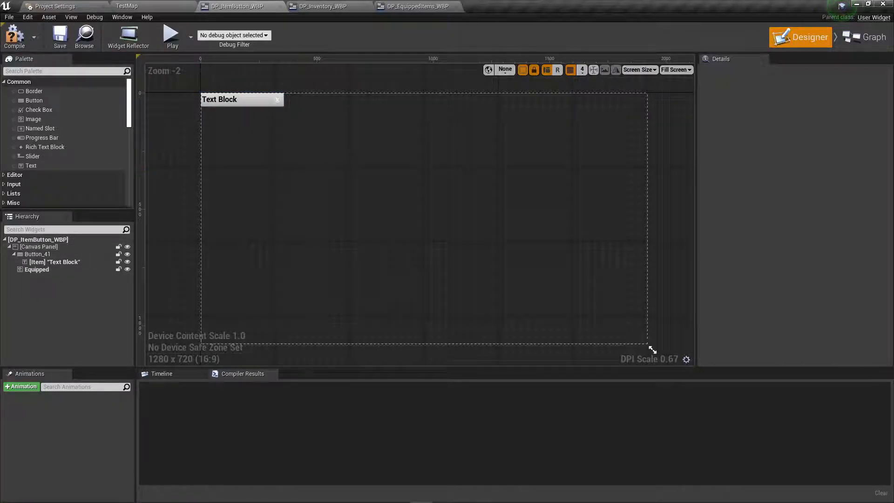
left_click(864, 37)
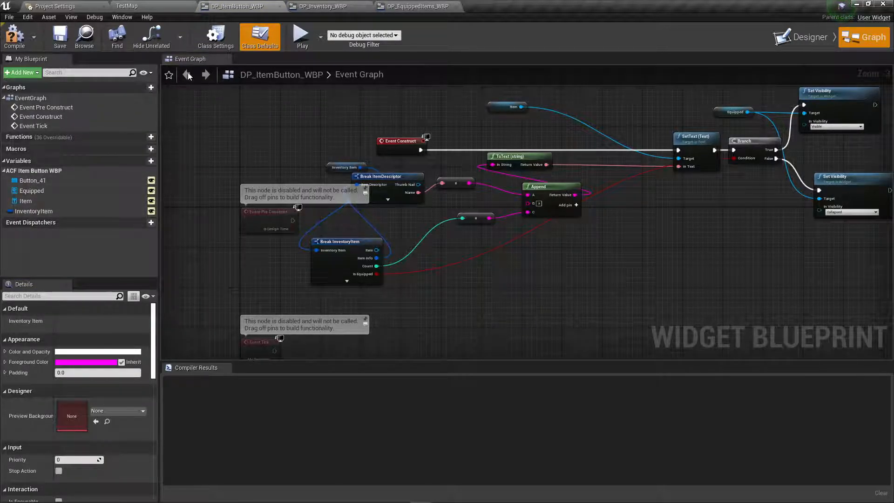
right_click_drag(676, 263, 381, 340)
right_click_drag(381, 340, 690, 257)
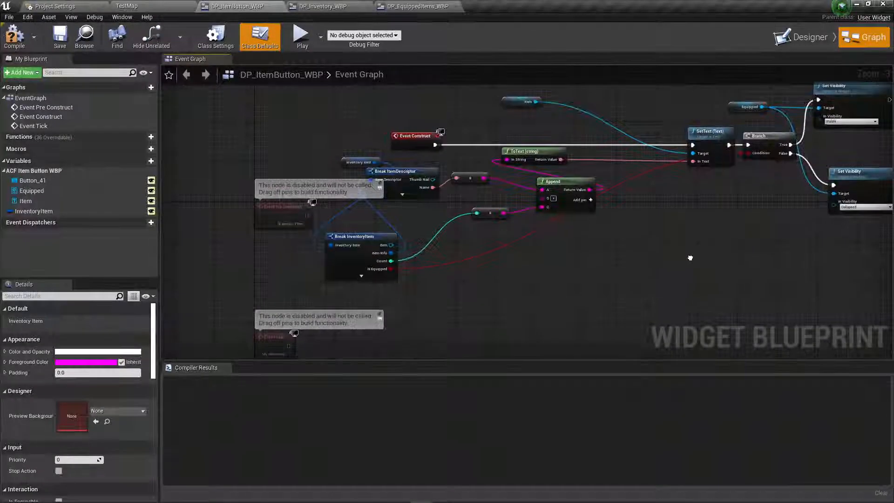
left_click(15, 37)
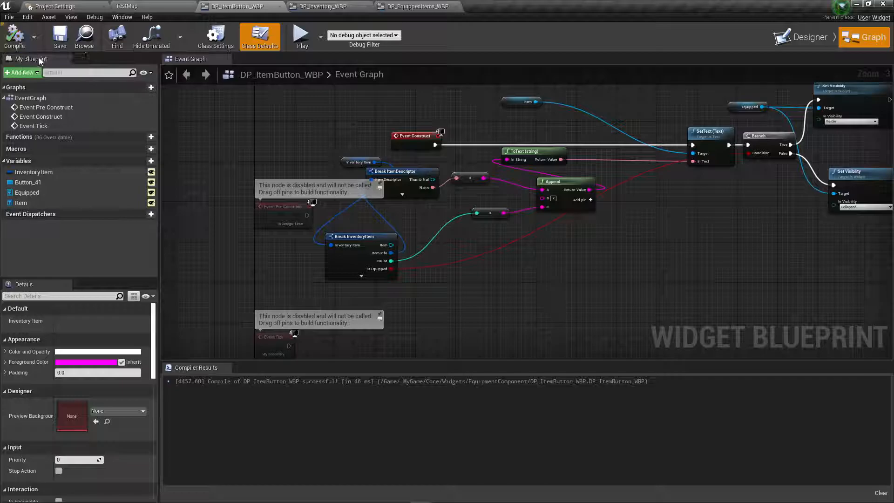
left_click(280, 7)
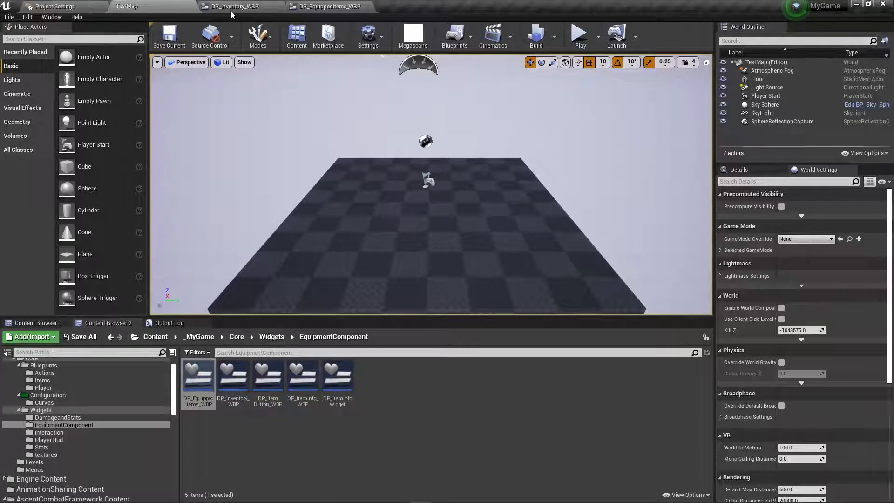
Open the RefreshEquip function of DP_EquippedItems_WBP and bring its Create Widget node into view.
left_click(325, 6)
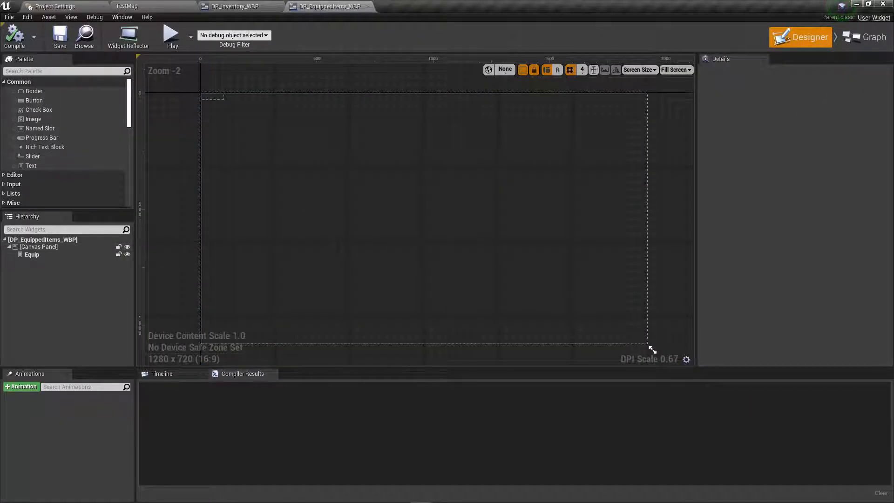
left_click(865, 37)
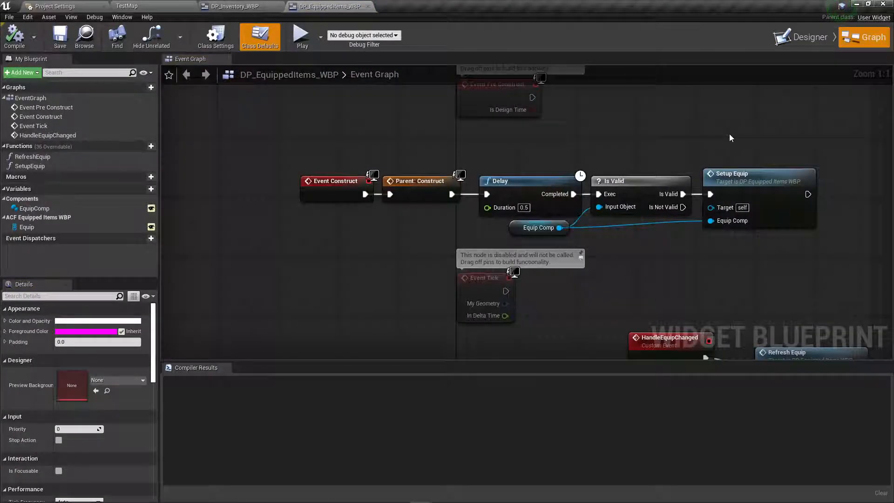
scroll(730, 134, "down", 3)
right_click_drag(798, 140, 690, 221)
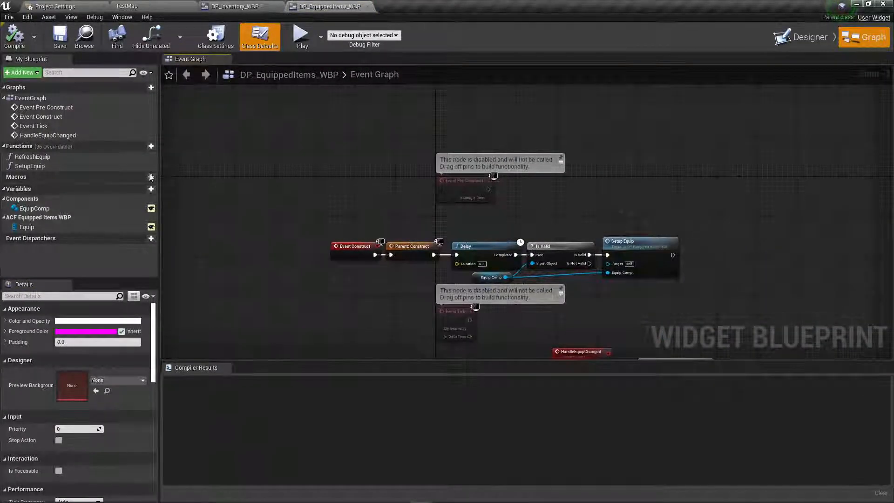
double_click(32, 157)
right_click_drag(670, 132, 534, 113)
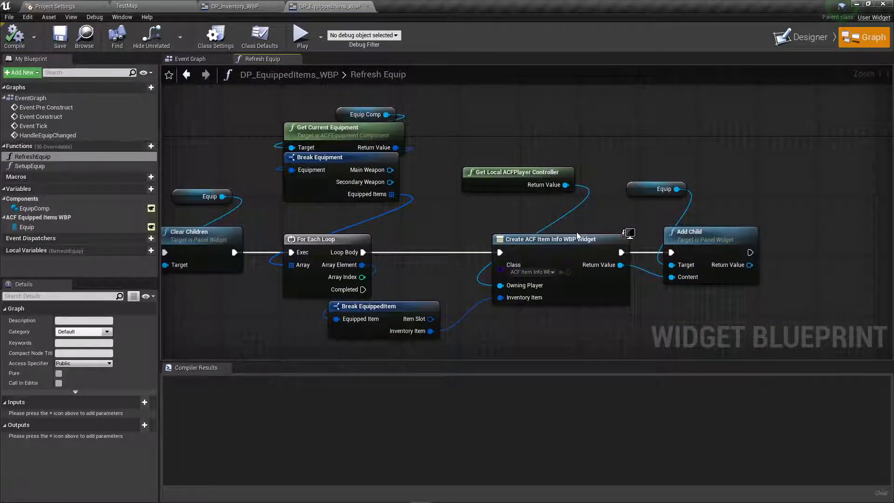
right_click_drag(578, 236, 444, 211)
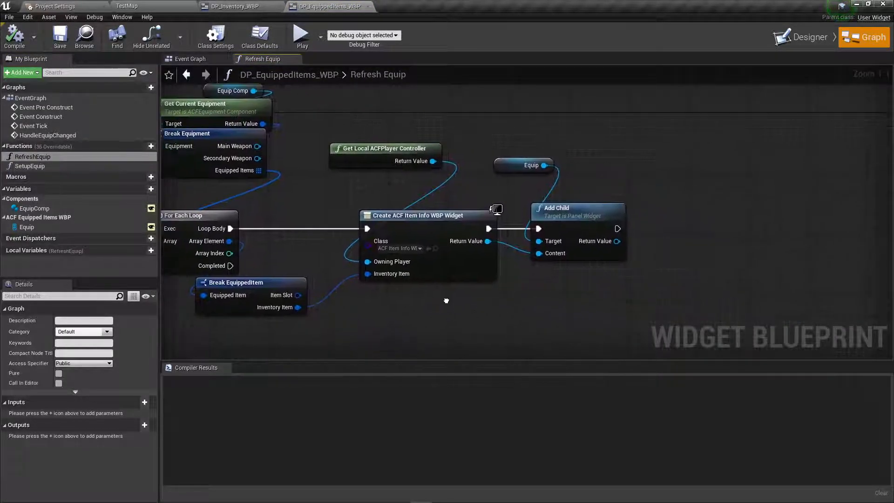
Try DP_ItemInfoWidget as the class of RefreshEquip's Create Widget node and undo the change.
left_click(416, 251)
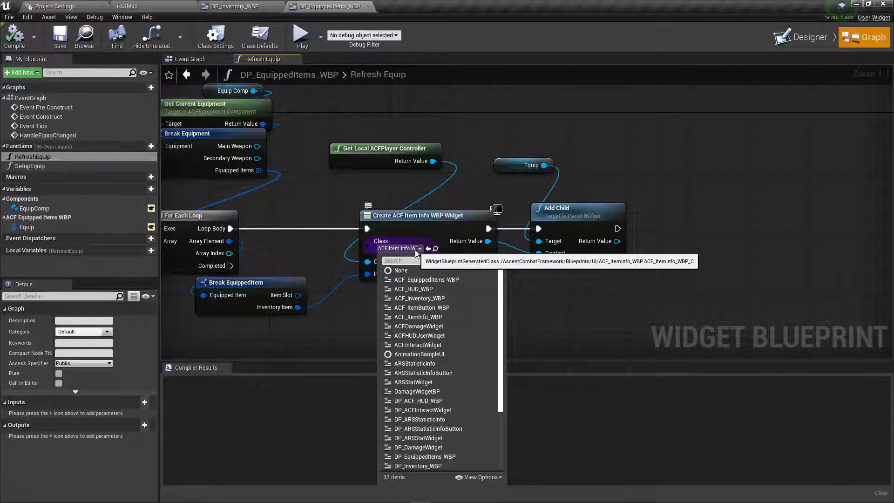
scroll(442, 326, "down", 3)
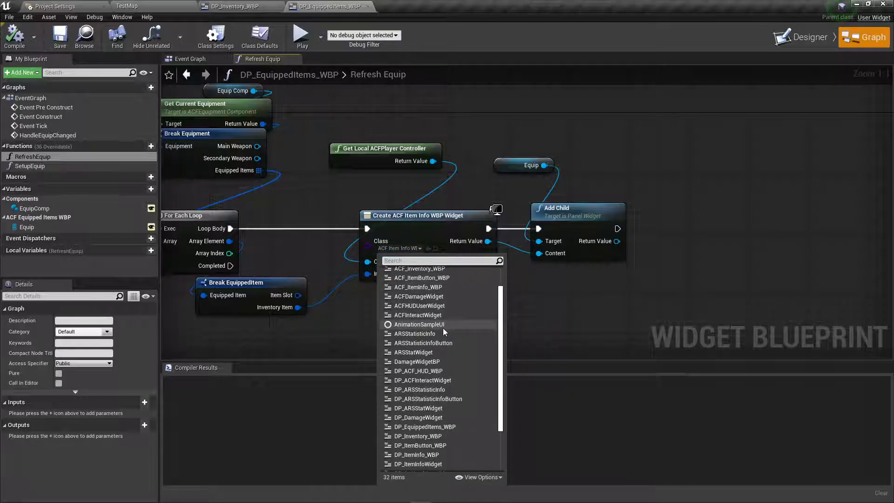
left_click(431, 465)
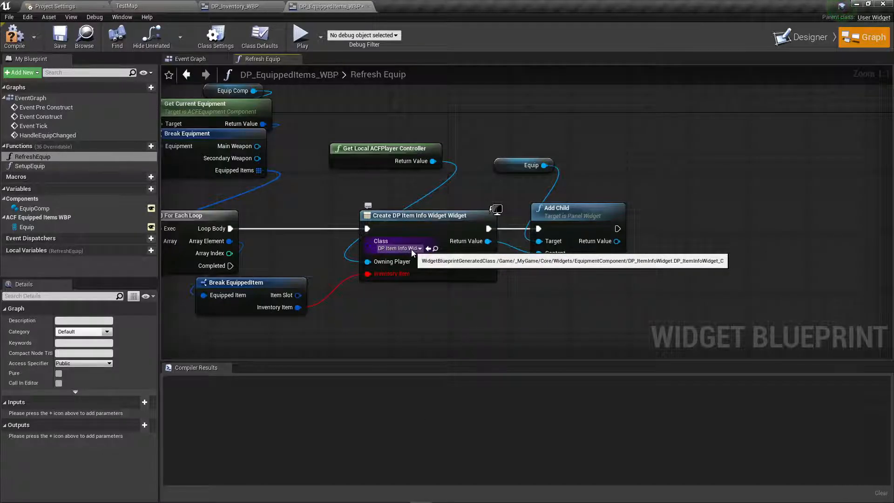
left_click(26, 18)
left_click(42, 32)
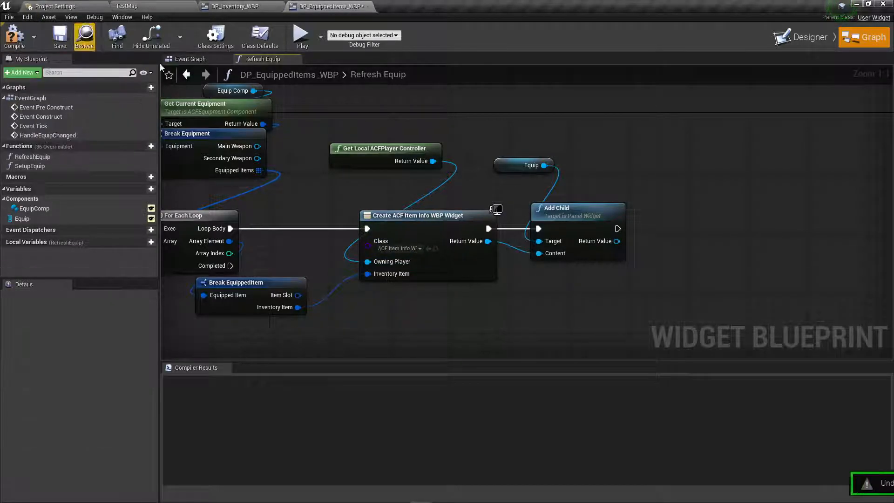
Locate the Create Widget node's current class asset in the Content Browser and look for its DP_ counterpart among the available classes.
left_click(435, 248)
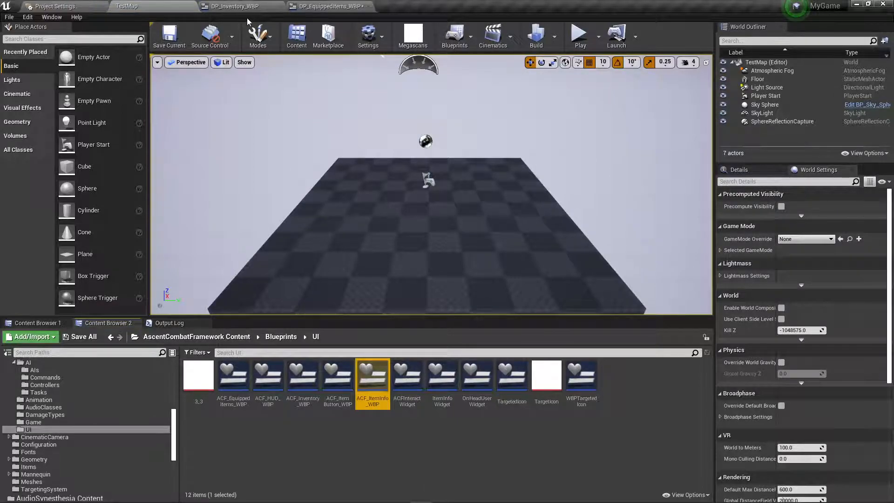
left_click(330, 6)
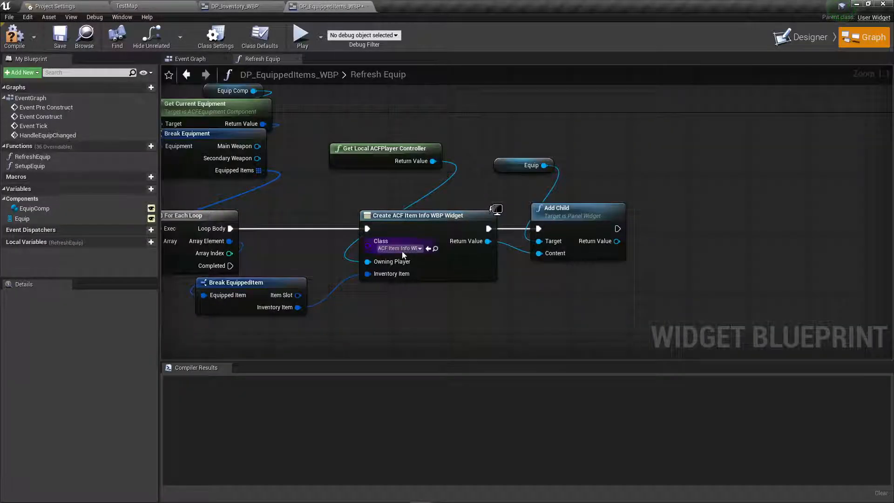
left_click(410, 249)
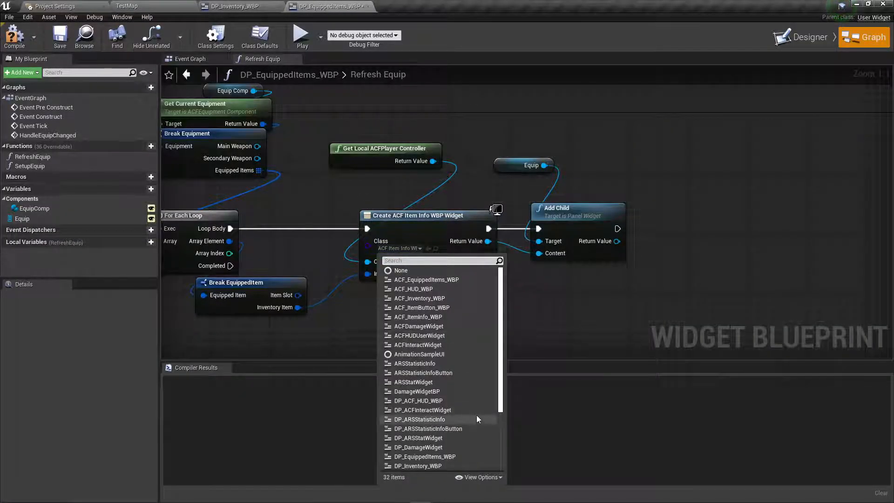
scroll(476, 416, "down", 2)
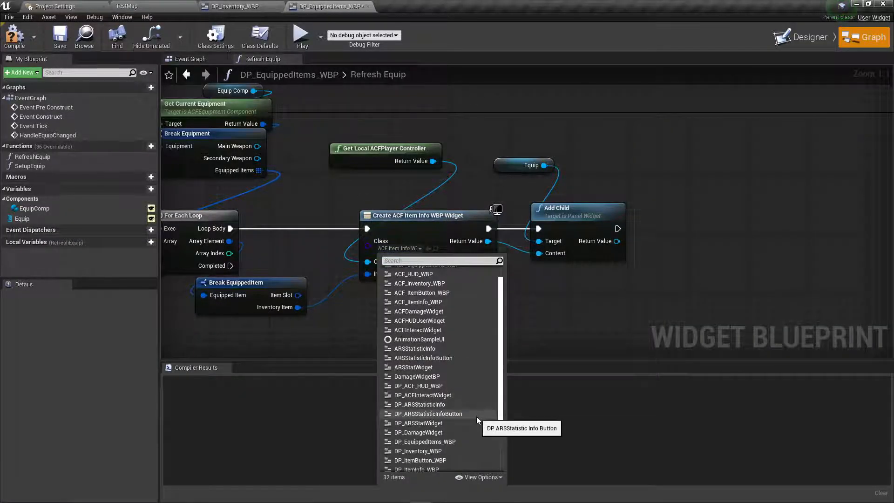
scroll(476, 418, "down", 2)
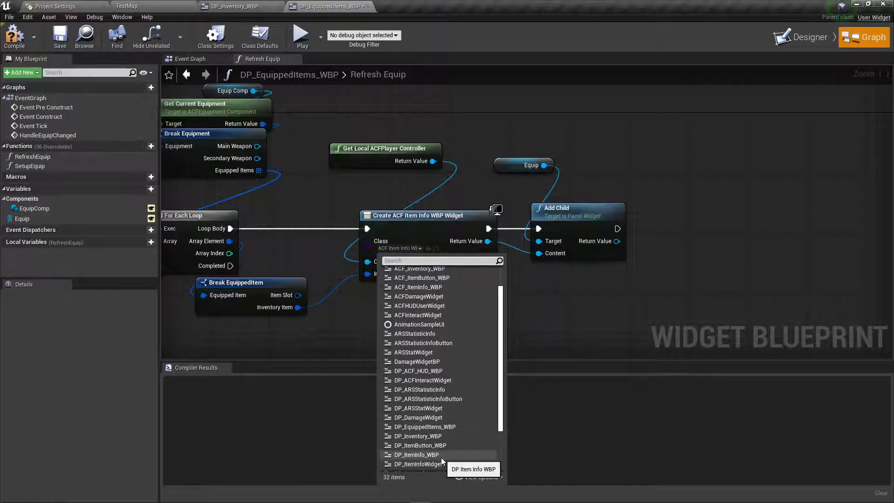
left_click(256, 5)
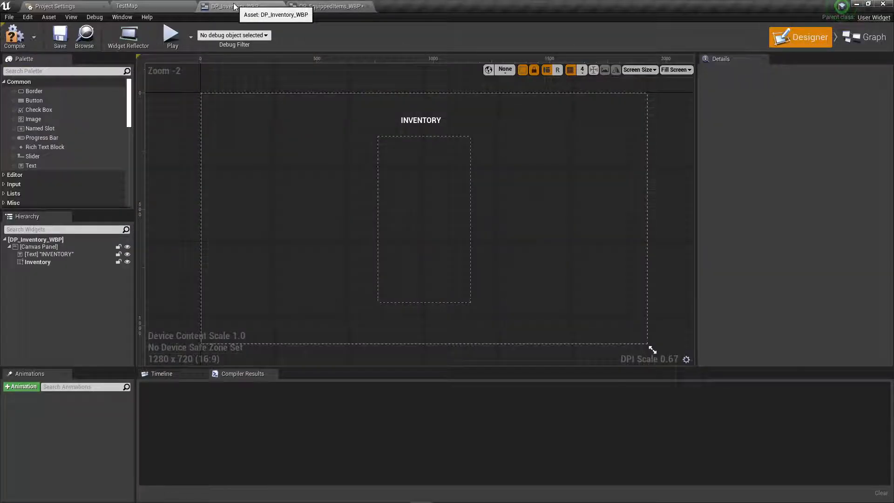
left_click(138, 5)
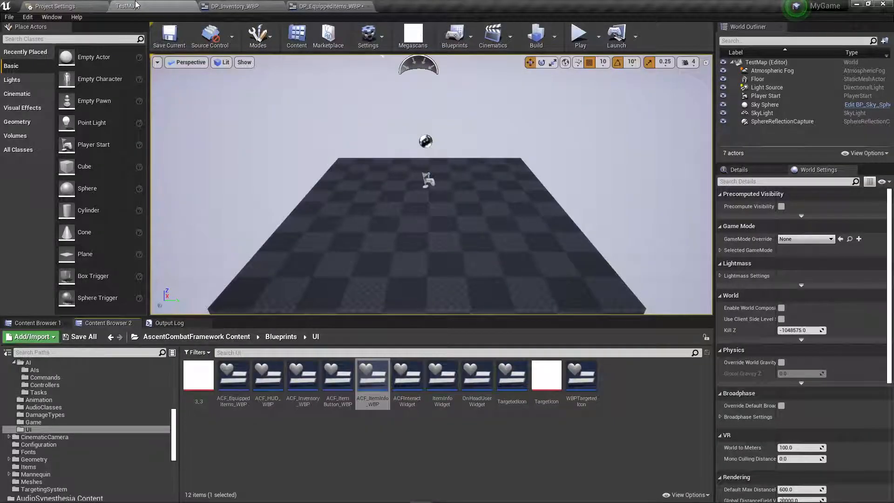
left_click(331, 6)
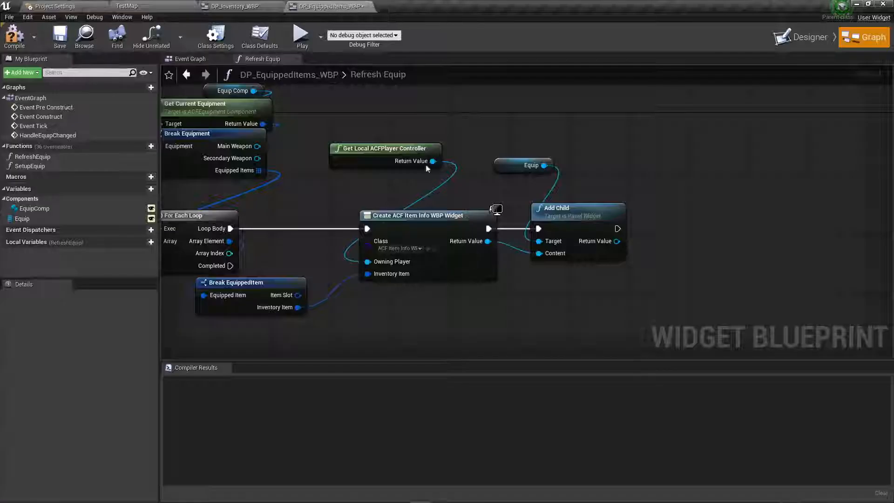
Set the class of the Create Widget node in RefreshEquip to DP_ItemInfo_WBP and check the rest of the function.
left_click(420, 251)
scroll(420, 377, "down", 3)
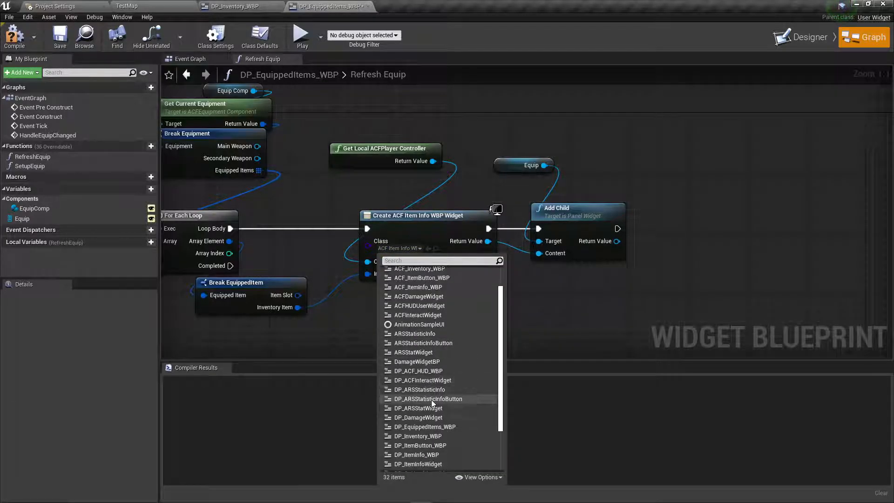
left_click(440, 452)
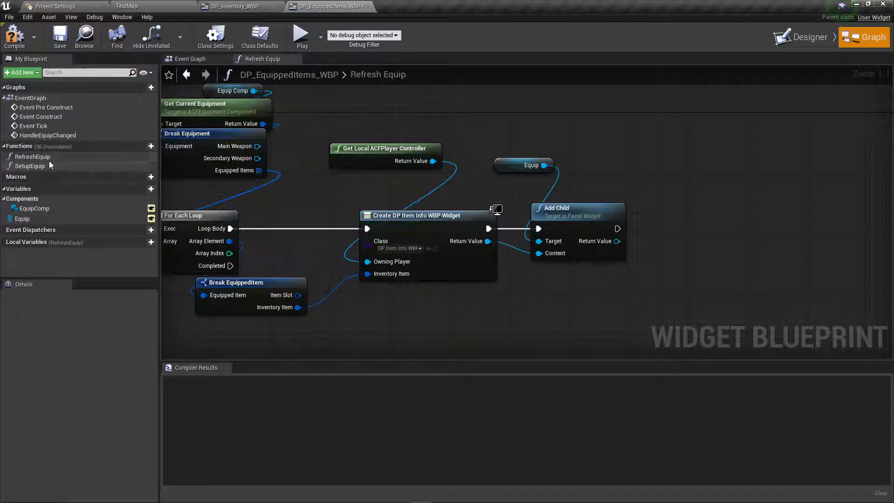
scroll(393, 117, "down", 1)
scroll(394, 116, "down", 1)
right_click_drag(394, 116, 513, 190)
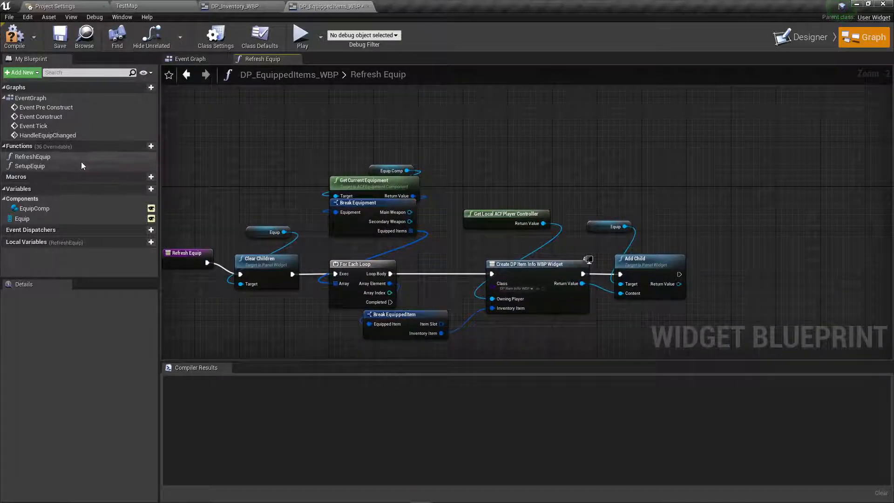
Check the SetupEquip function, then compile, save and close DP_EquippedItems_WBP.
left_click(30, 166)
double_click(34, 167)
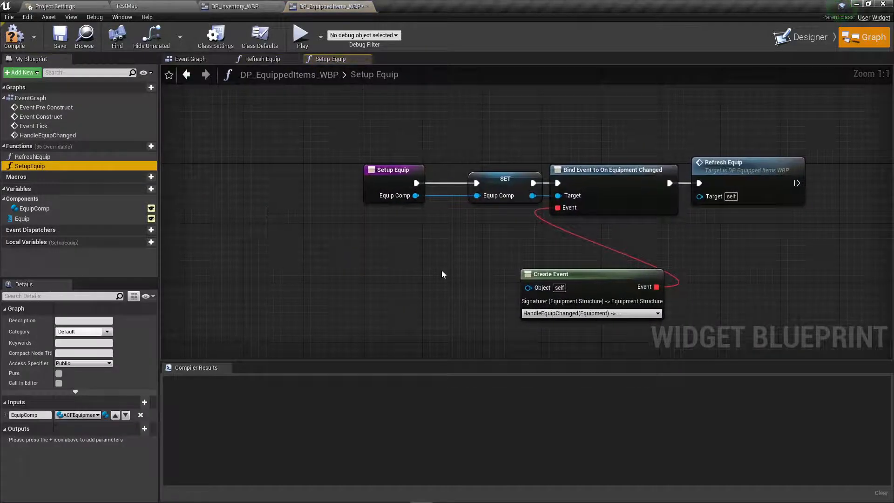
left_click(13, 35)
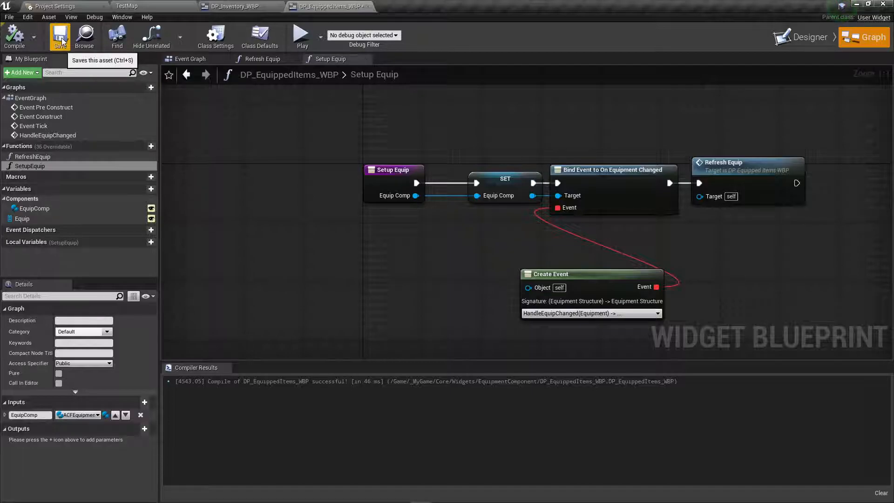
left_click(60, 39)
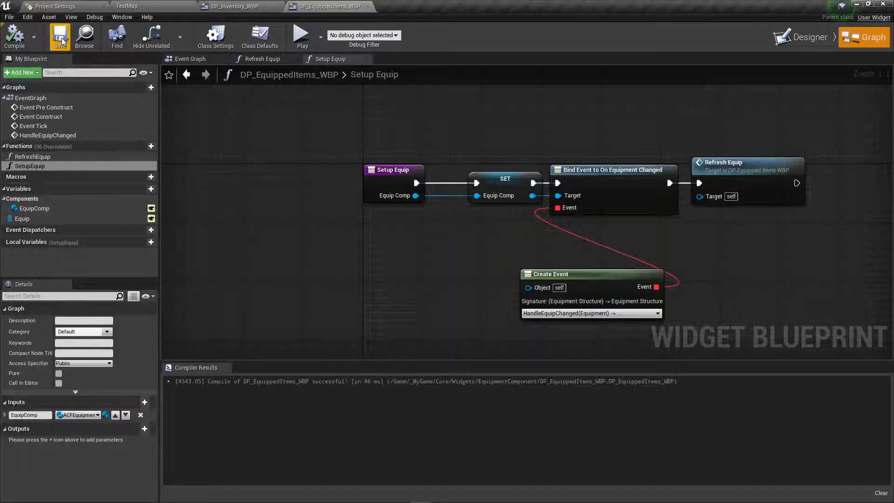
left_click(368, 6)
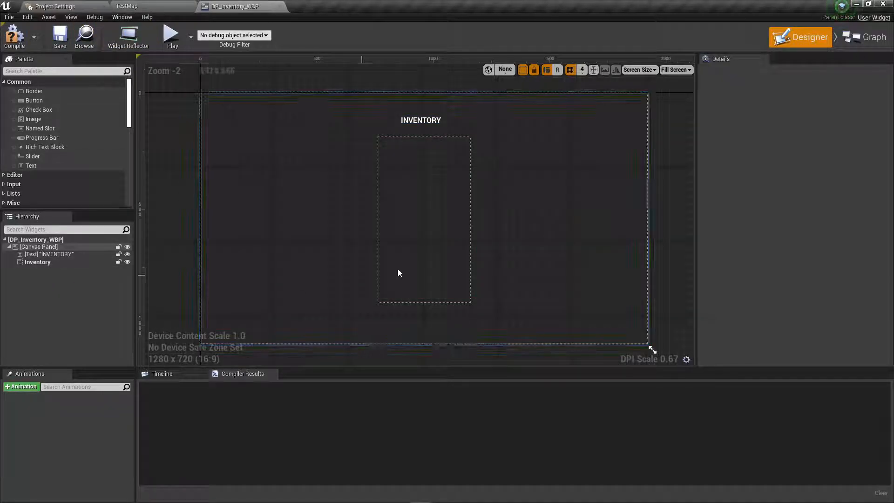
In DP_Inventory_WBP's RefreshInventory function, set the class of the Create Widget node to DP_ItemButton_WBP.
left_click(874, 42)
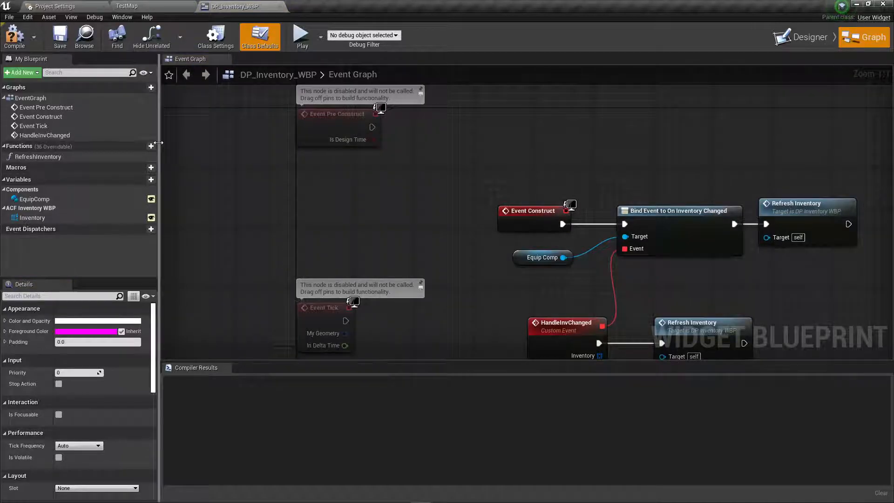
double_click(48, 156)
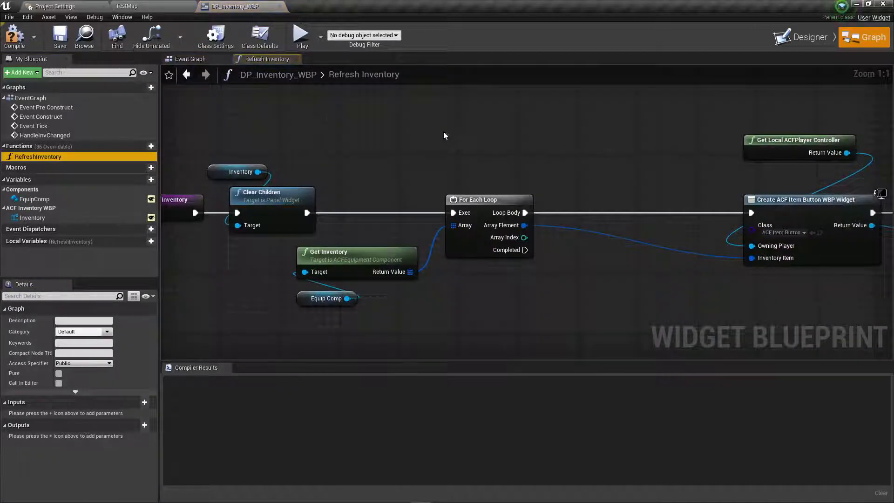
right_click_drag(558, 131, 207, 131)
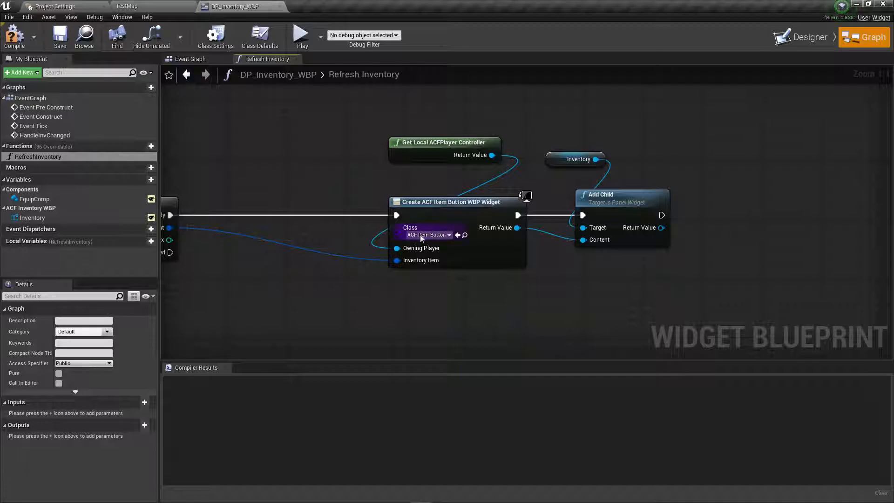
left_click(435, 235)
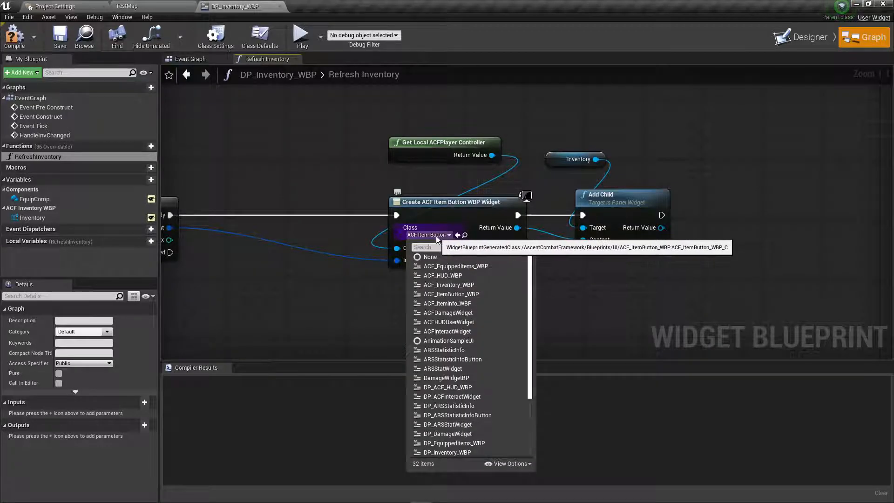
scroll(499, 357, "down", 4)
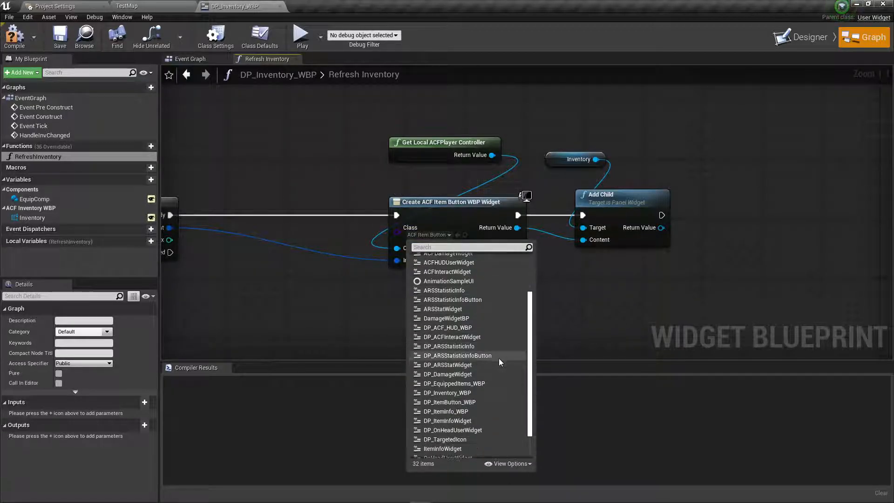
left_click(470, 401)
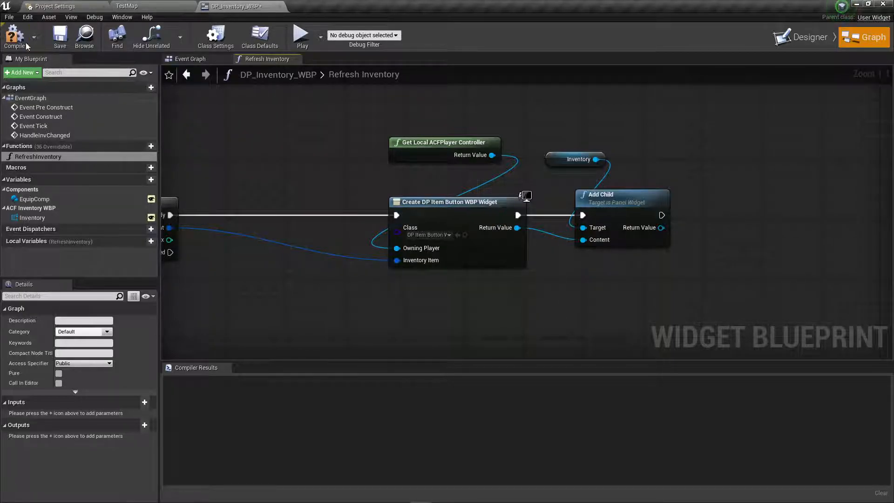
Compile DP_Inventory_WBP, check its Event Graph, then save and close the blueprint.
key("F7")
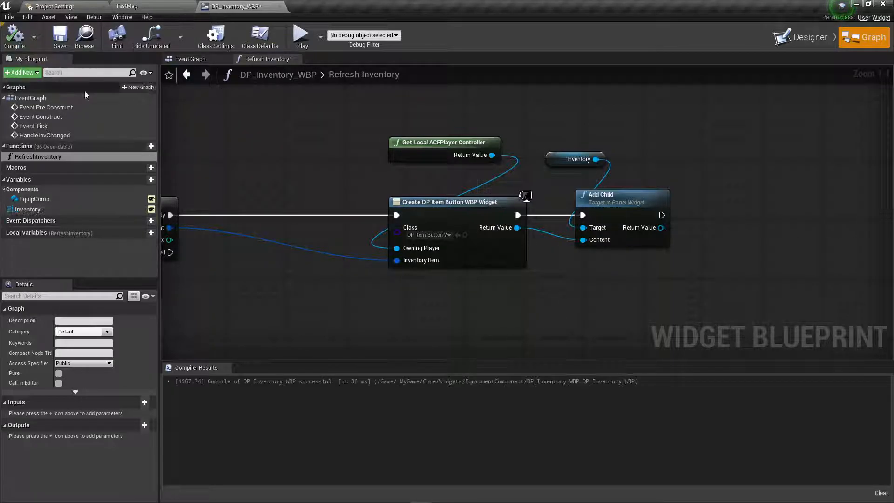
left_click(191, 58)
scroll(605, 162, "down", 2)
right_click_drag(604, 162, 356, 185)
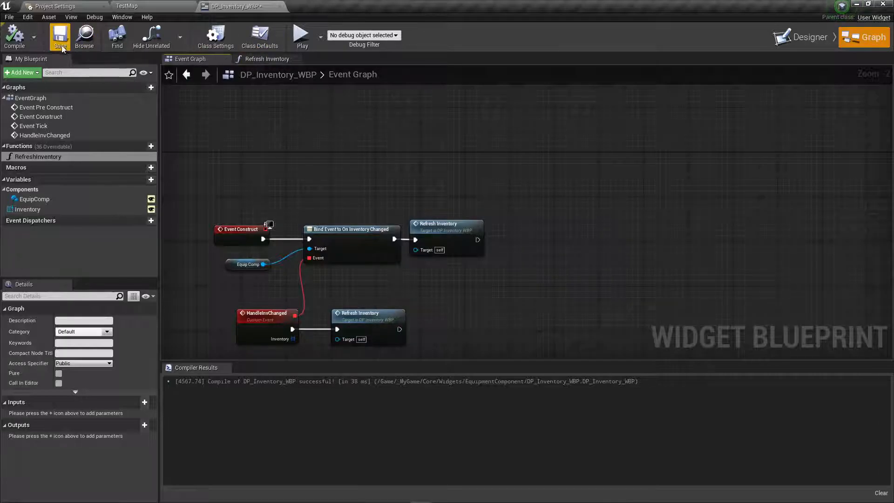
left_click(280, 7)
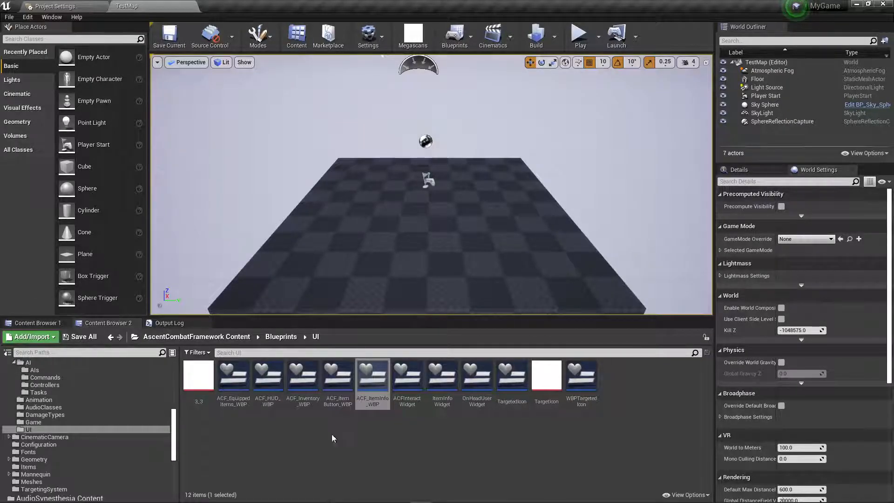
Open the DP_ACF_HUD_WBP widget from MyGame's Core/Widgets/PlayerHud folder.
left_click(41, 327)
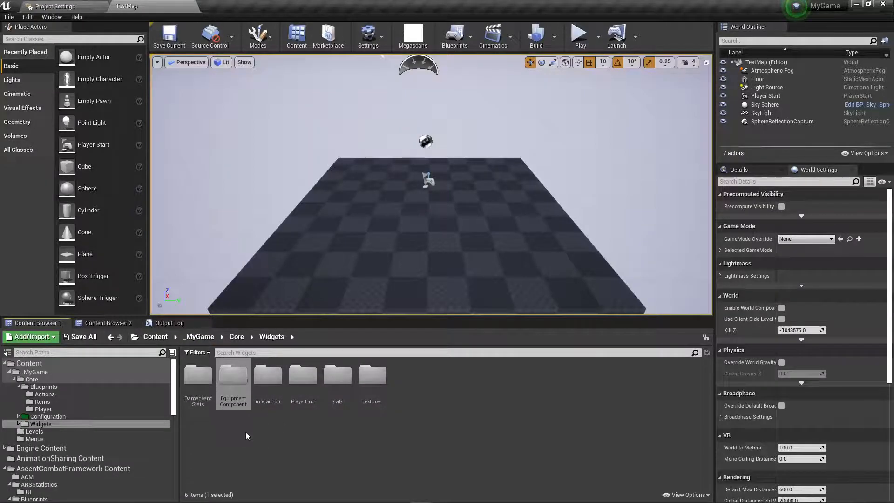
double_click(302, 375)
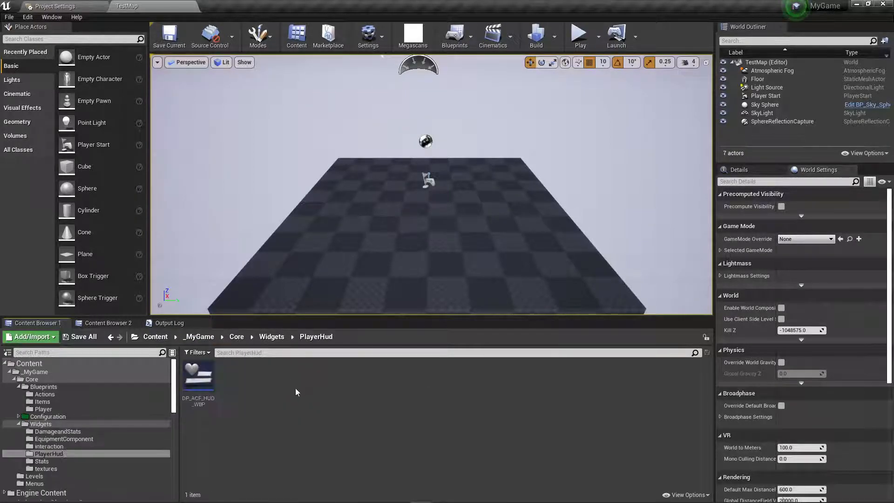
left_click(197, 378)
double_click(196, 380)
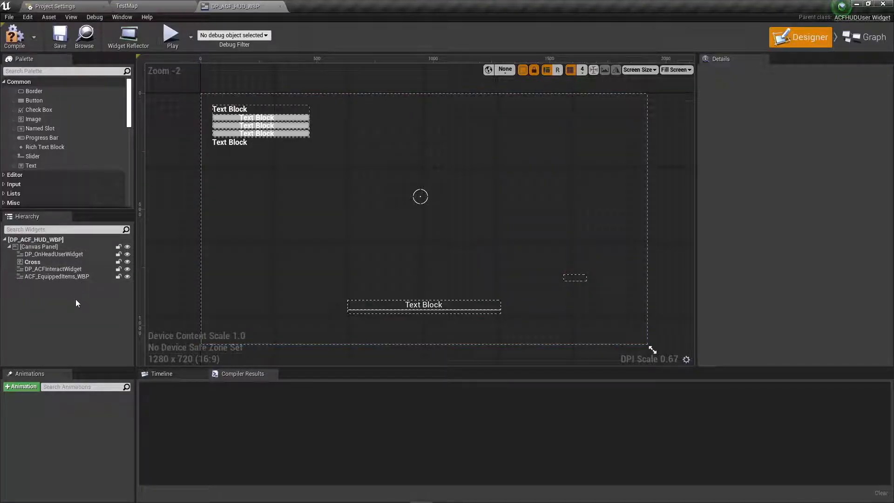
Add a DP Equipped Items WBP widget to the HUD's Canvas Panel, beside ACF_EquippedItems_WBP.
left_click(67, 278)
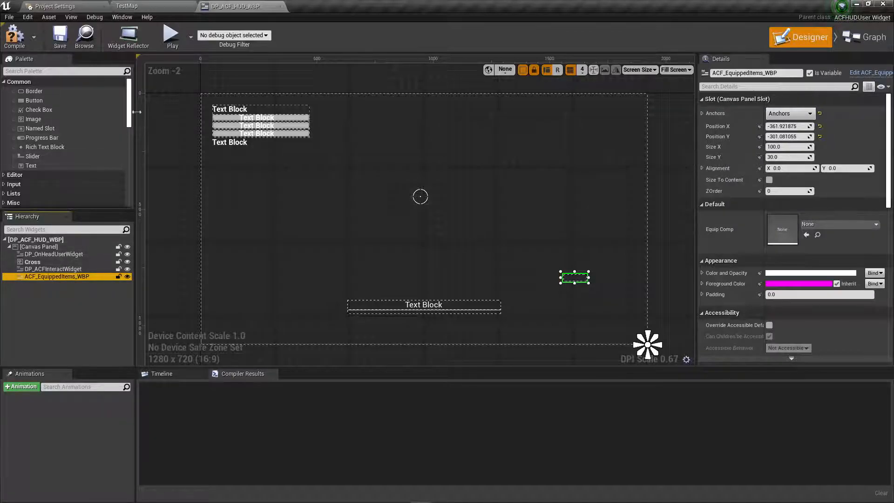
left_click_drag(130, 120, 133, 175)
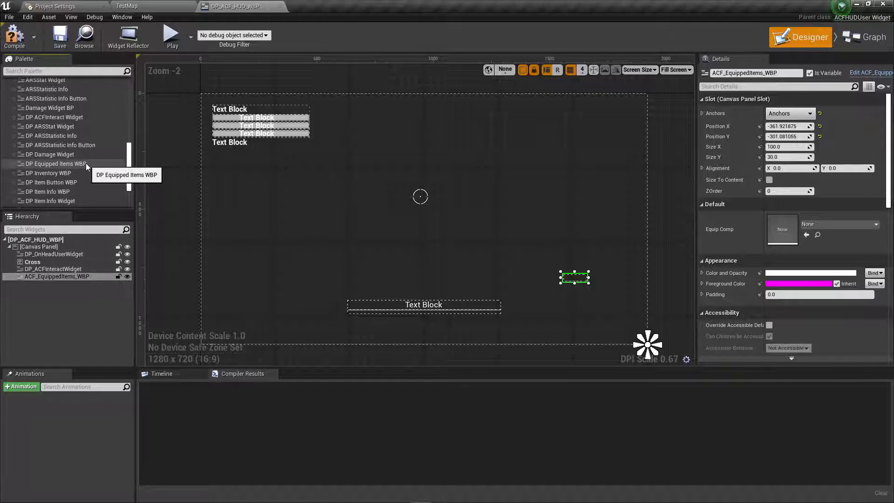
left_click_drag(85, 163, 63, 280)
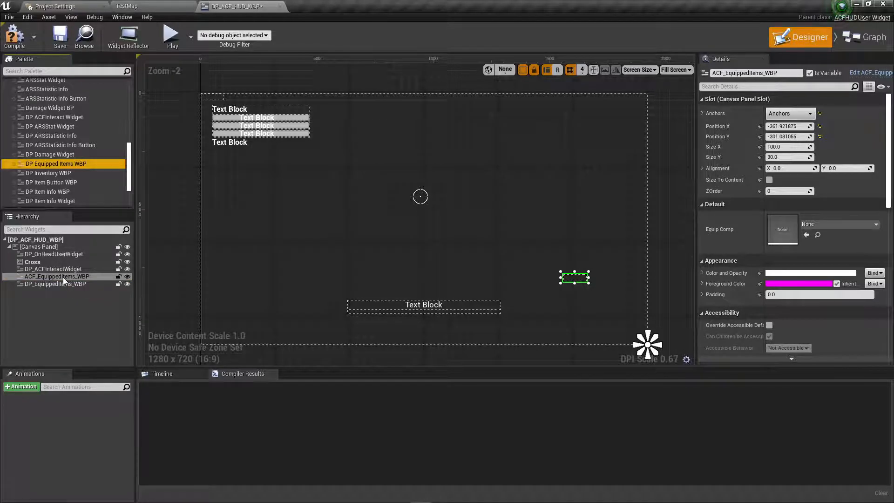
Anchor DP_EquippedItems_WBP to the bottom-right corner of the canvas.
left_click(59, 276)
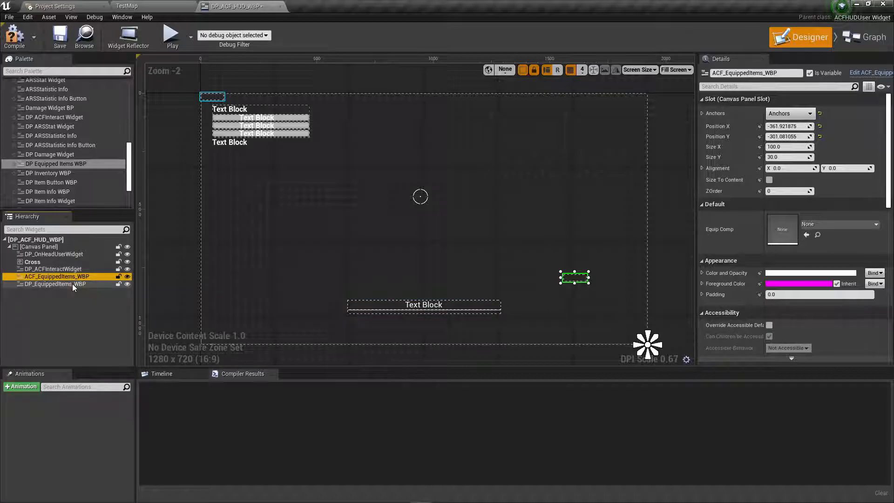
left_click(72, 283)
left_click(790, 113)
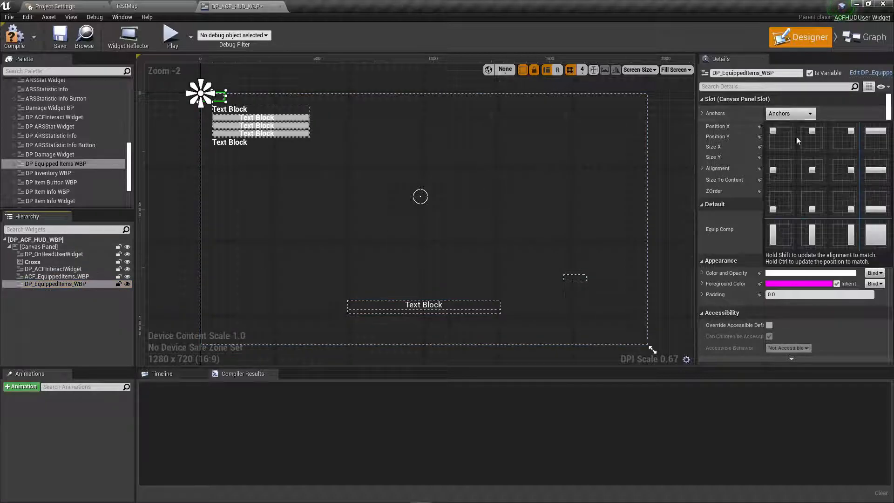
left_click(851, 212)
Copy Position X of -361.921875 from ACF_EquippedItems_WBP to DP_EquippedItems_WBP.
left_click(86, 278)
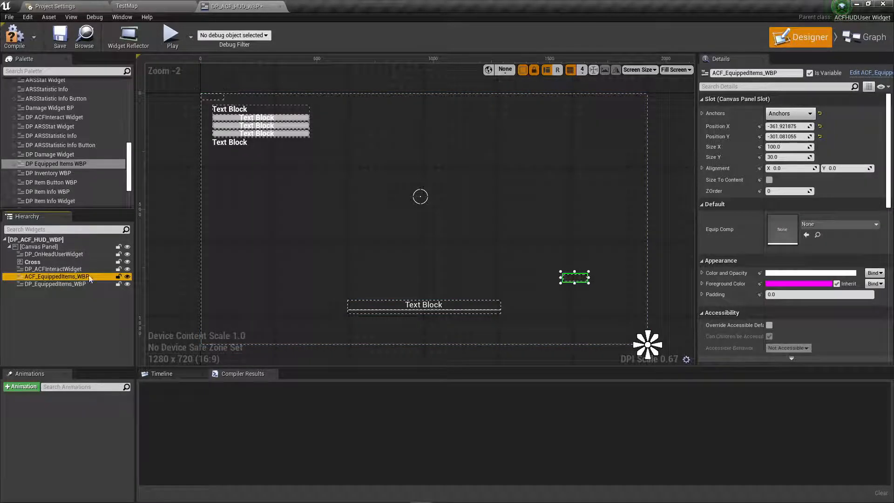
left_click(795, 126)
key("ctrl+c")
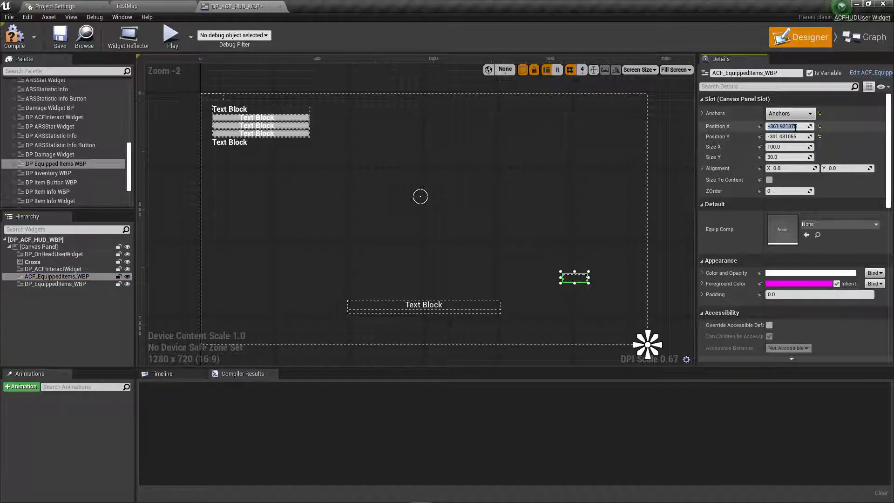
left_click(212, 97)
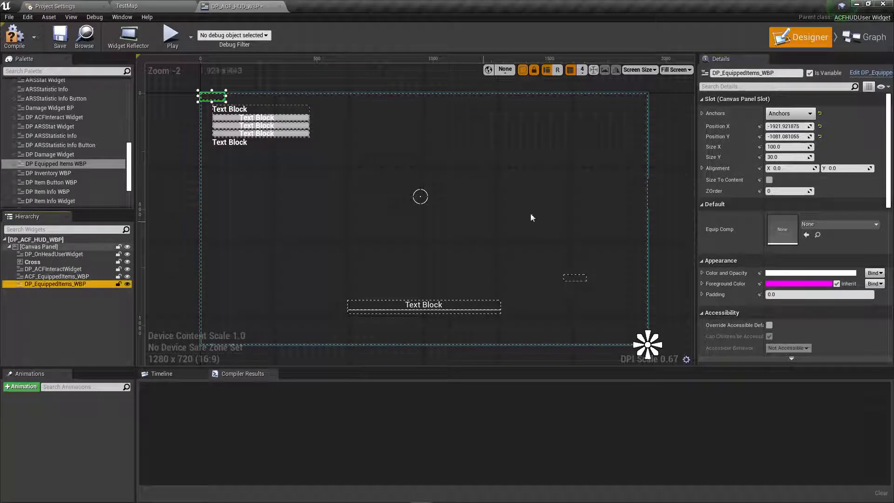
left_click(798, 126)
key("ctrl+v")
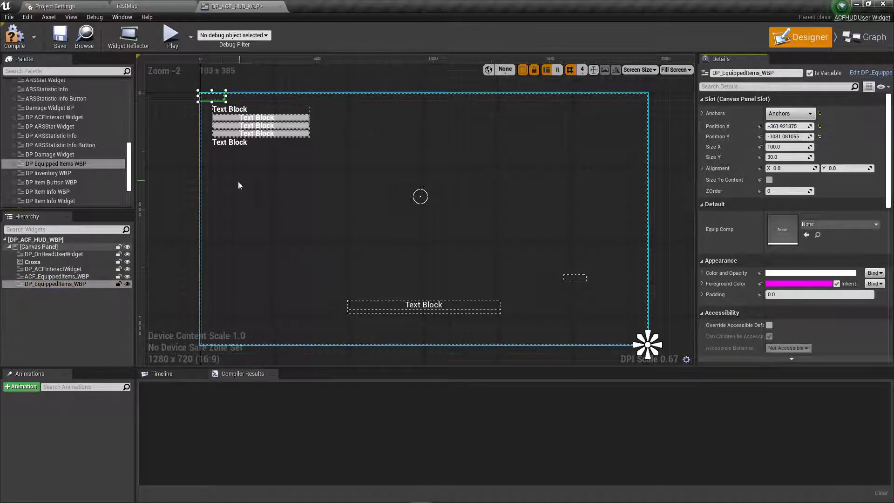
Copy Position Y of -301.081055 from ACF_EquippedItems_WBP to DP_EquippedItems_WBP, and compare the placement of both widgets.
left_click(574, 278)
left_click(787, 137)
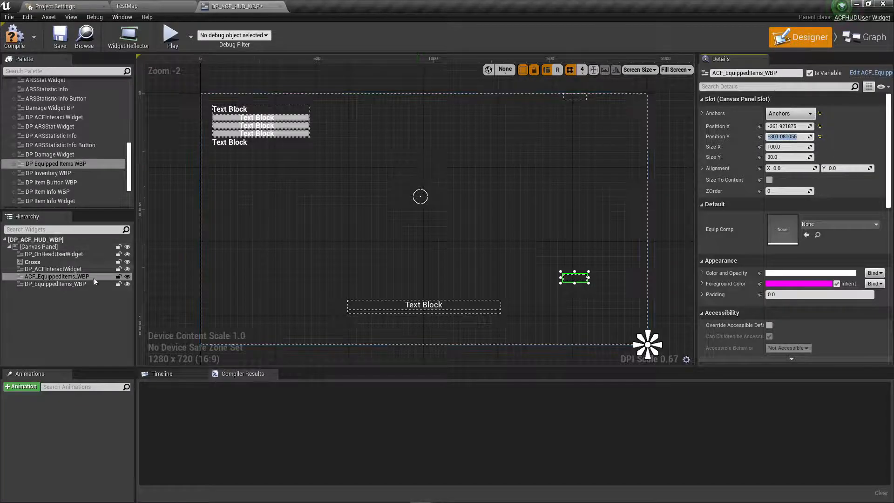
left_click(55, 284)
left_click(803, 137)
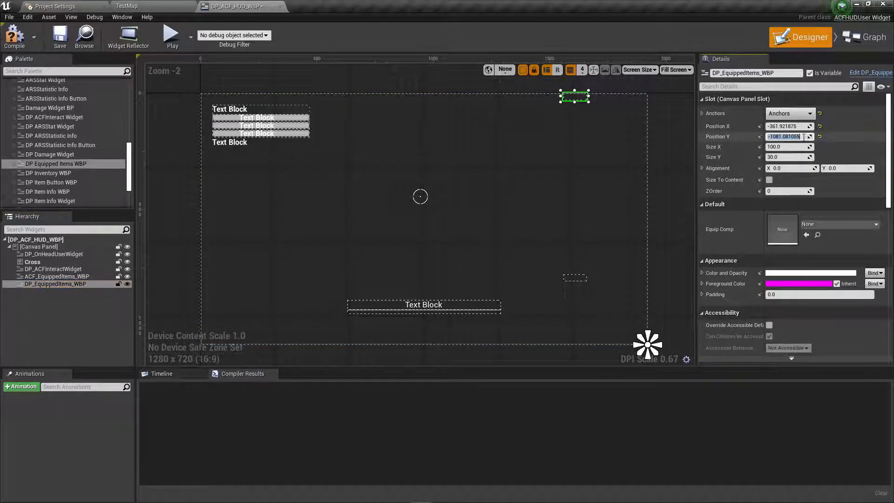
left_click(66, 276)
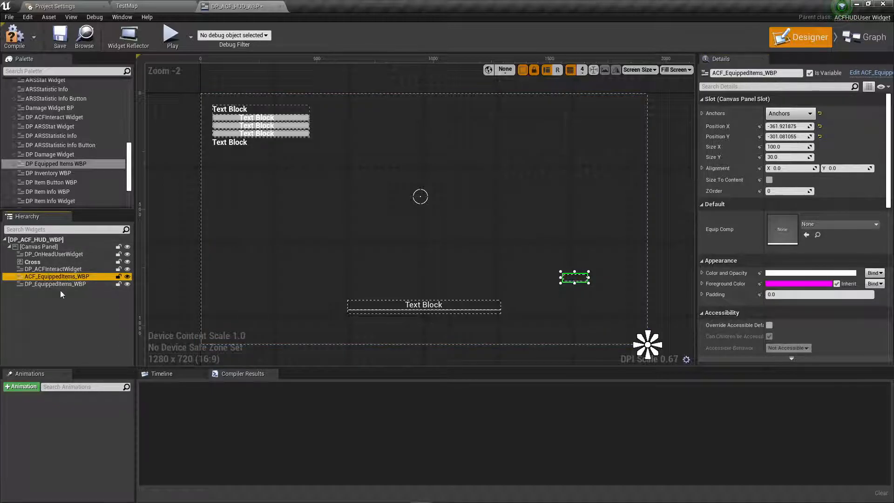
left_click(65, 284)
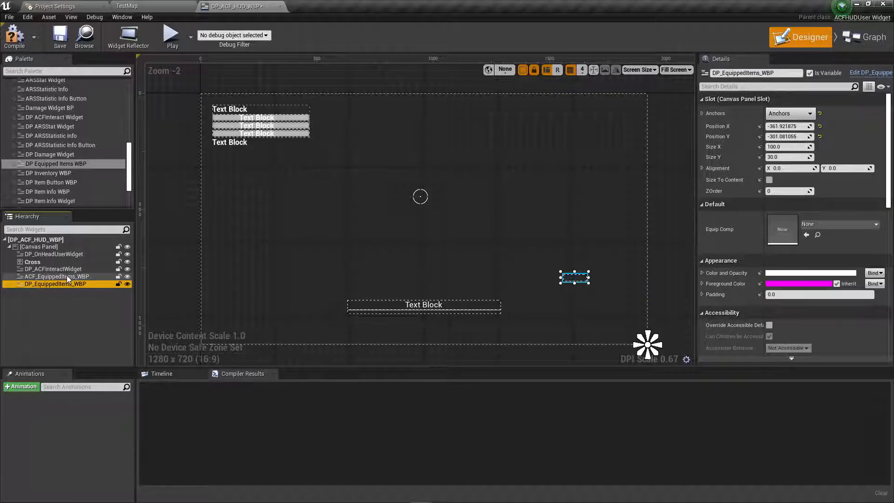
left_click(70, 277)
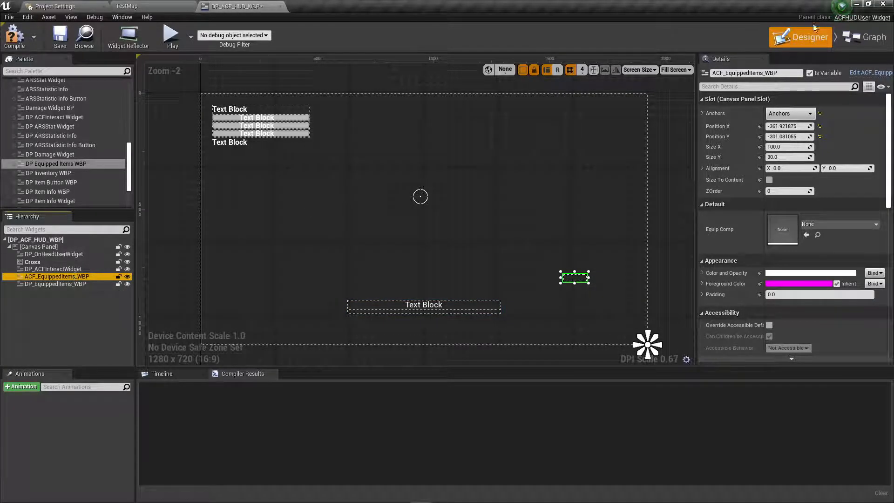
In the HUD's Event Graph, add a DP_EquippedItems_WBP getter and call Setup Equip from it.
left_click(849, 41)
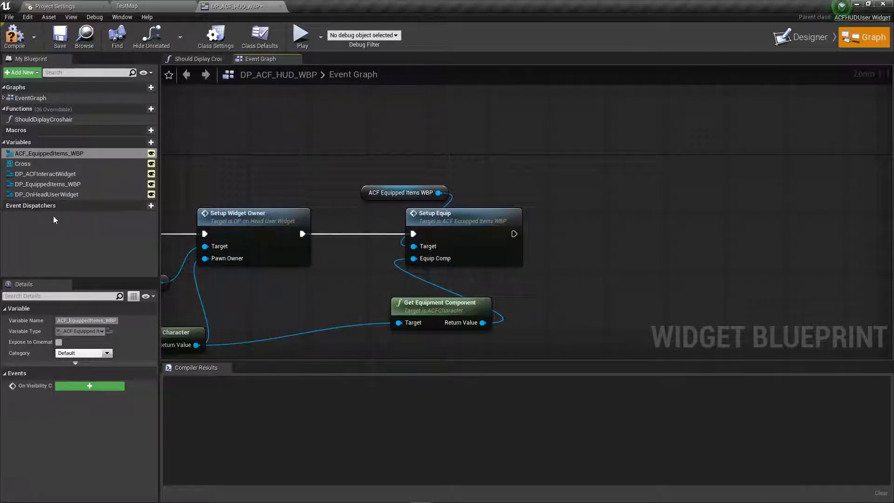
left_click_drag(47, 184, 376, 135)
left_click(421, 144)
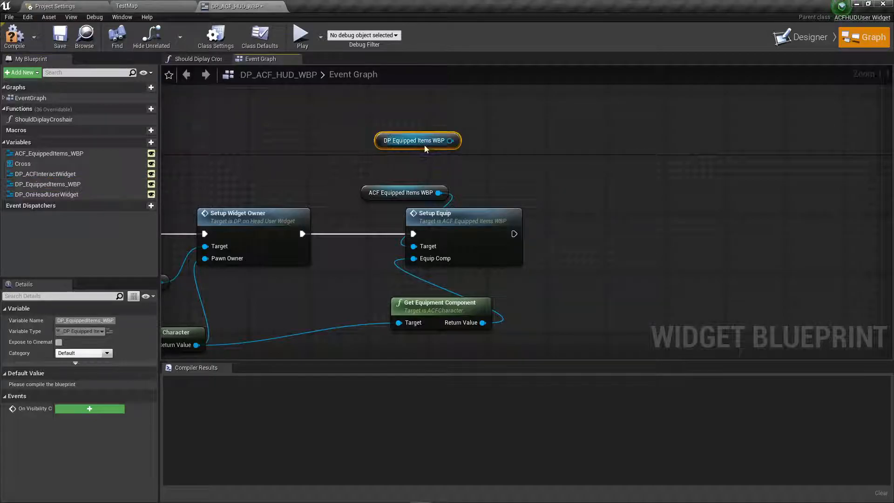
left_click_drag(451, 141, 566, 127)
type("setu")
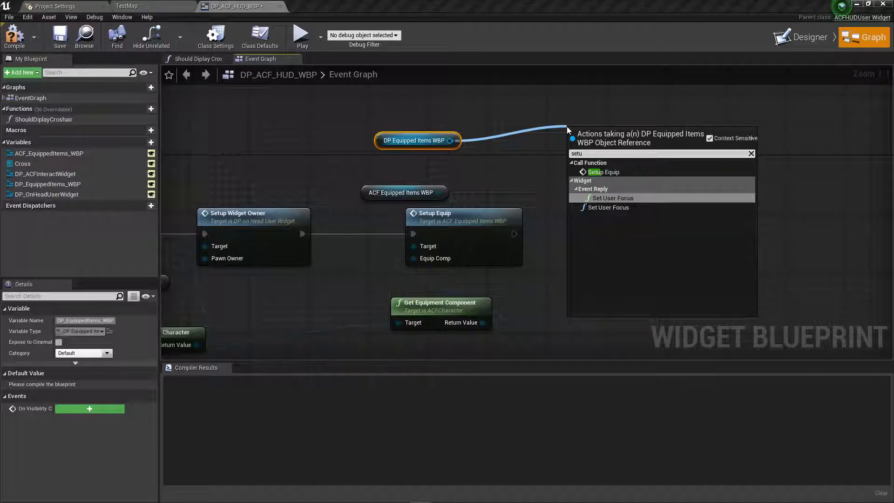
left_click(615, 172)
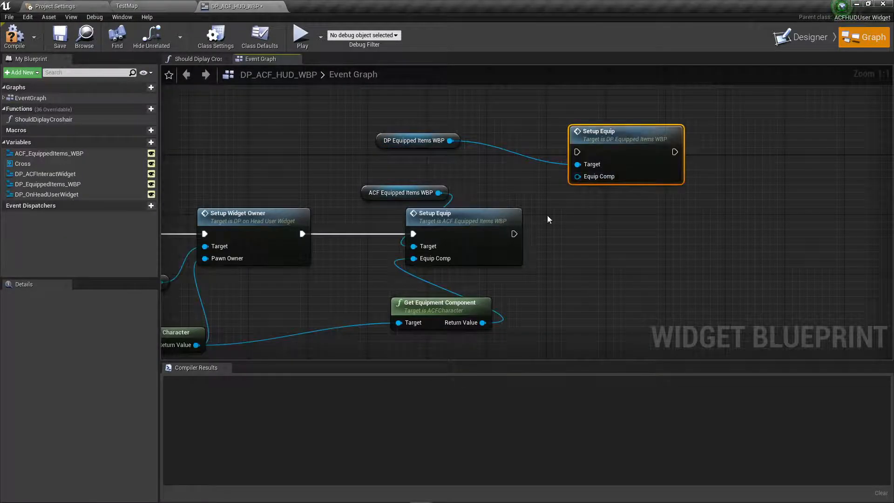
Replace the ACF Equipped Items getter and its Setup Equip node with the DP versions, wired to Setup Widget Owner and Get Equipment Component.
left_click_drag(424, 175, 436, 214)
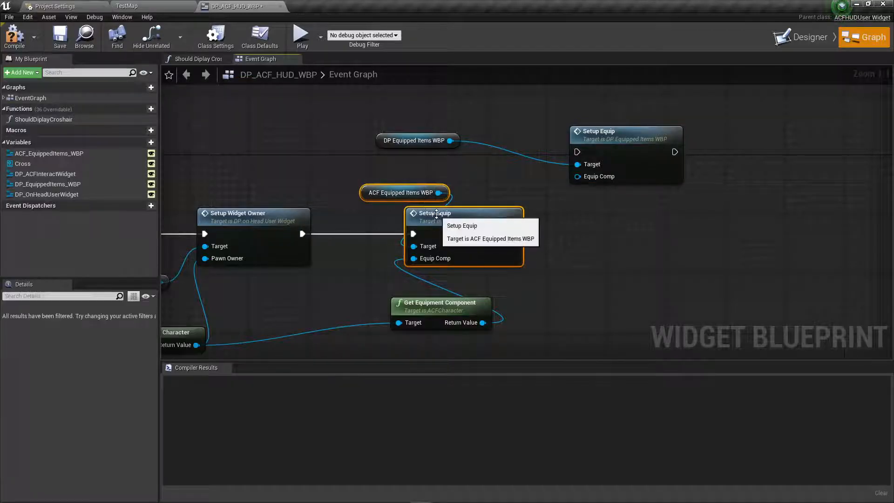
key("Delete")
left_click_drag(657, 135, 462, 217)
left_click_drag(301, 234, 383, 234)
left_click_drag(482, 322, 387, 259)
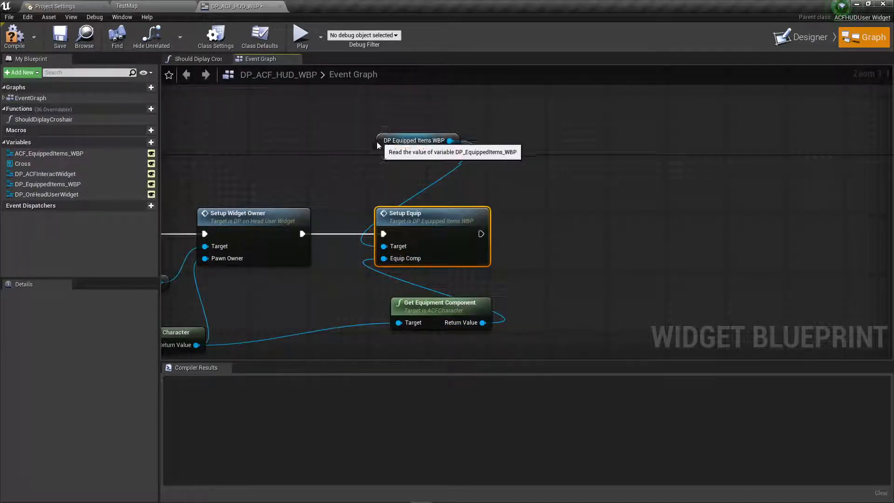
left_click_drag(385, 136, 377, 188)
Compile and save DP_ACF_HUD_WBP, check its ShouldDiplayCroshair function and Event Graph, then close the blueprint.
left_click(14, 37)
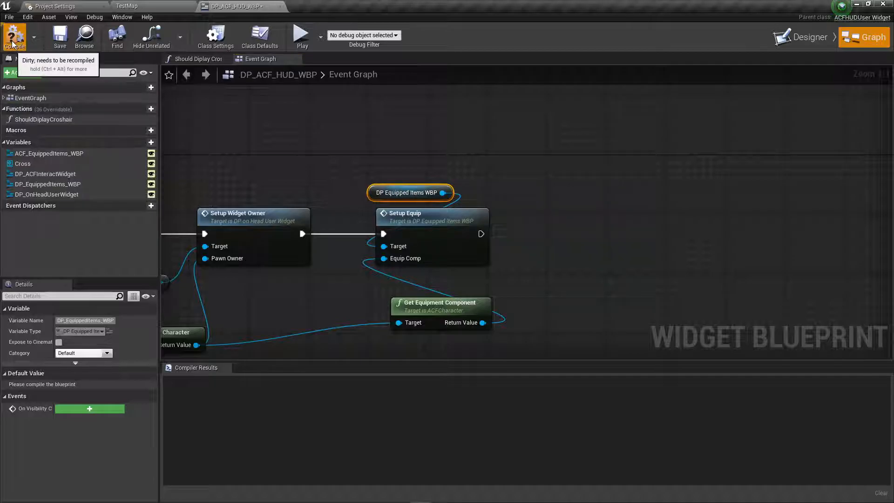
double_click(65, 119)
right_click_drag(639, 150, 542, 143)
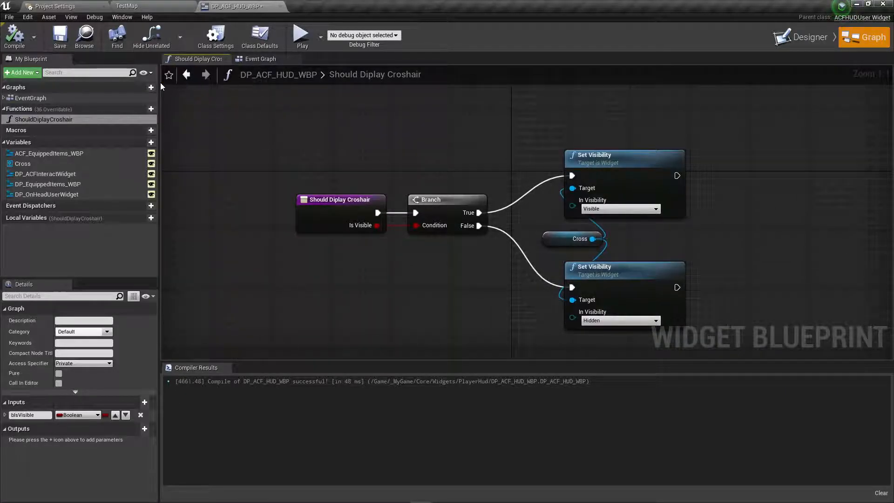
left_click(59, 36)
left_click(257, 59)
right_click_drag(281, 151, 586, 181)
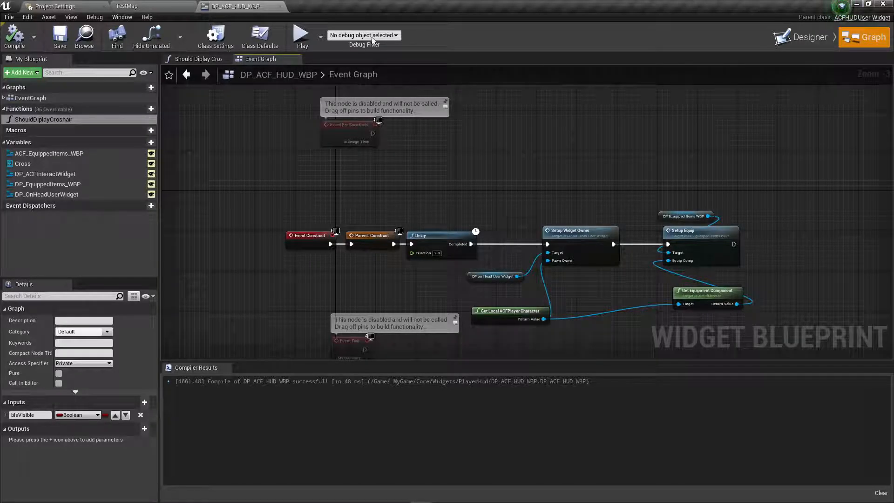
left_click(280, 7)
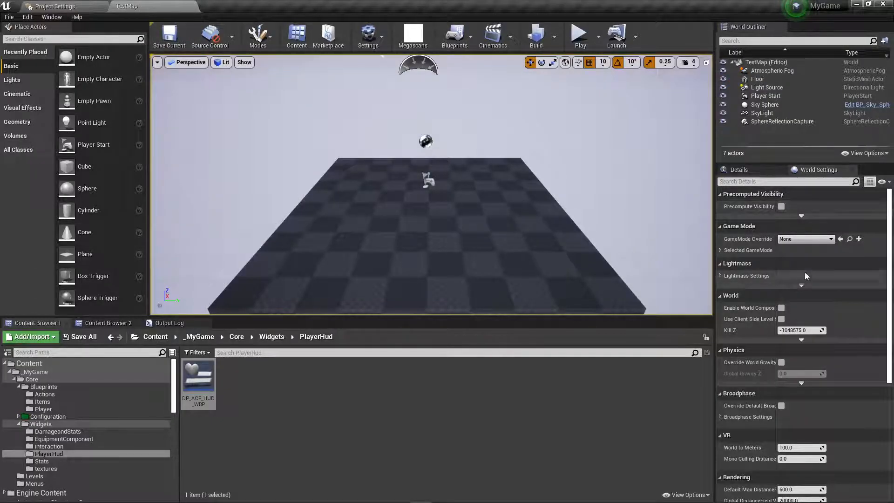
Set TestMap's GameMode Override to MyGameMode_BP, check the selected game mode's classes, and briefly play-test the level.
left_click(818, 239)
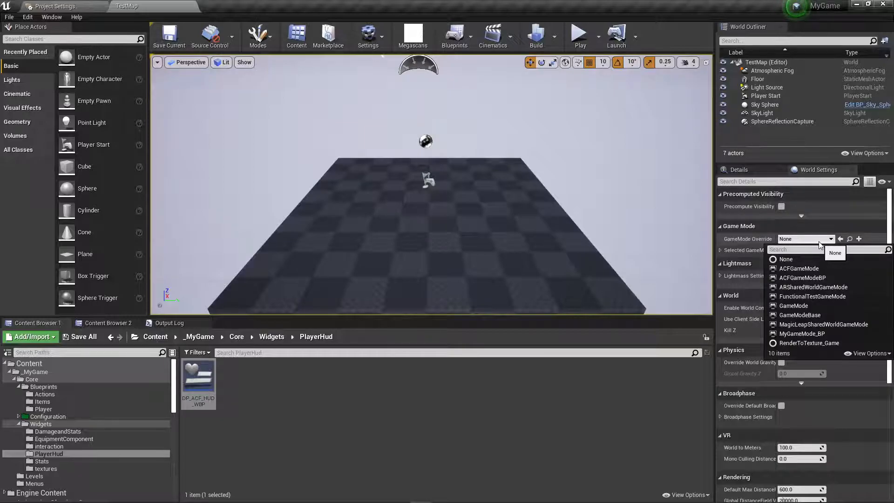
left_click(798, 334)
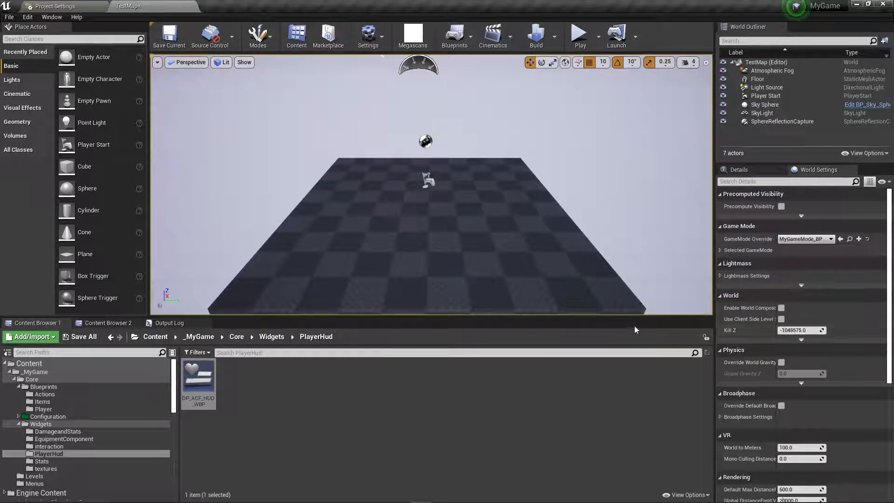
left_click(720, 251)
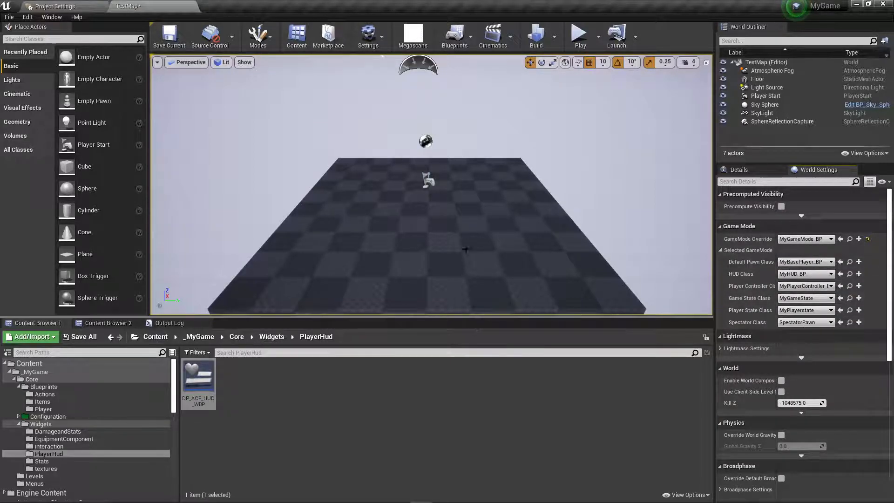
left_click(581, 37)
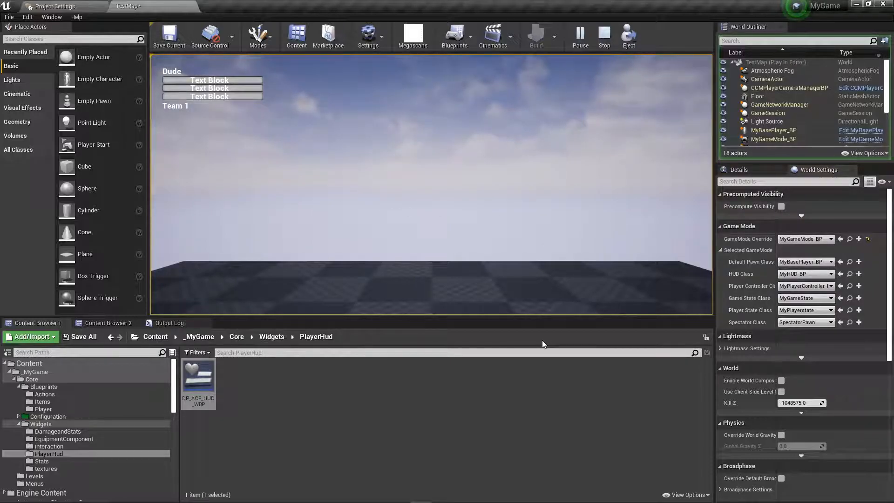
left_click(603, 38)
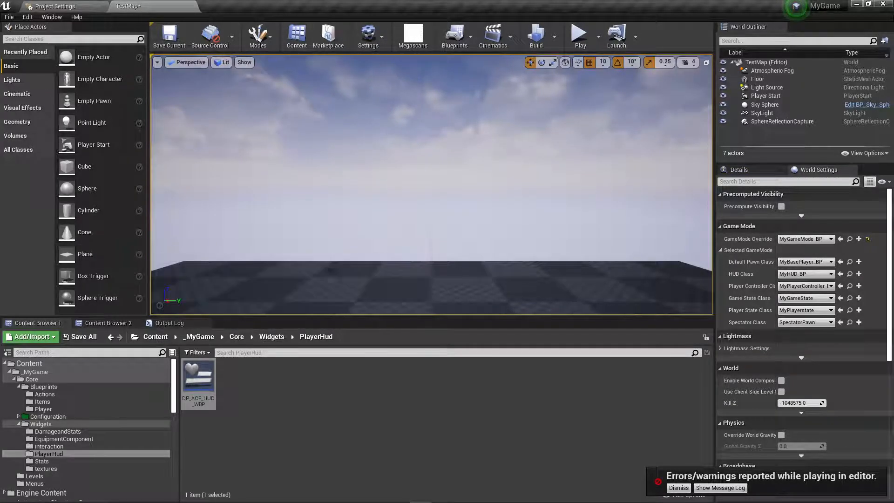
Save only TestMap, leaving ACFFootstepBP and ARSStatisticInfo out of the save.
left_click(80, 337)
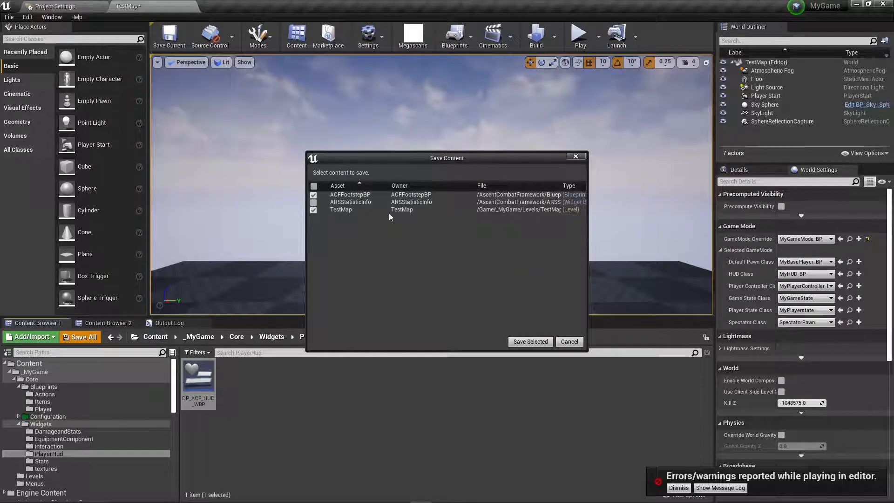
left_click(313, 194)
left_click(531, 341)
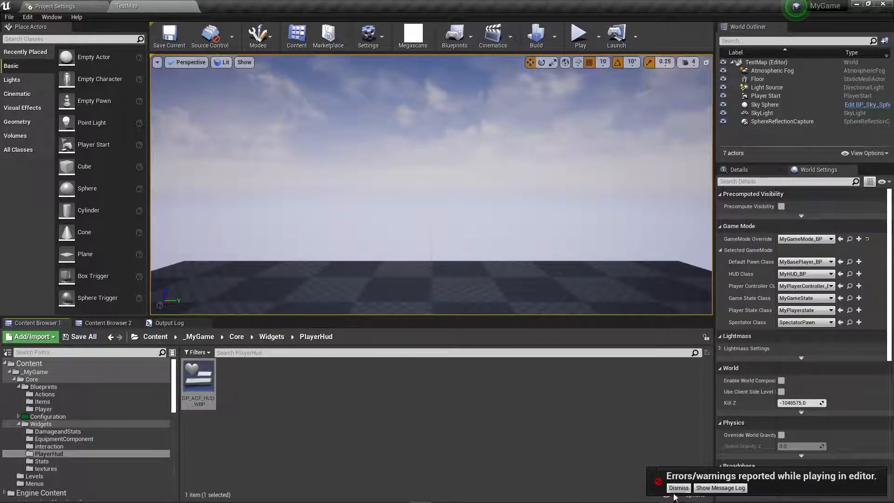
left_click(407, 455)
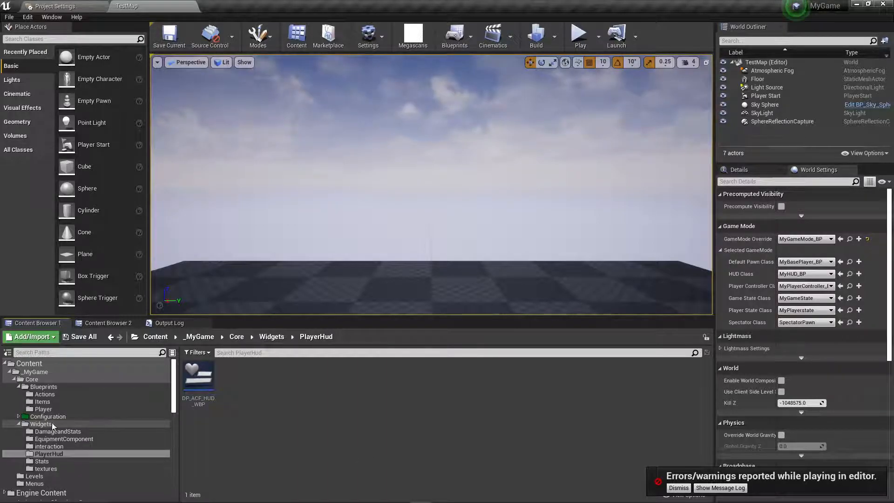
Review the DP widgets in the Widgets folder's DamageandStats subfolder, dismiss the play error notification, and return to the Content root.
left_click(18, 423)
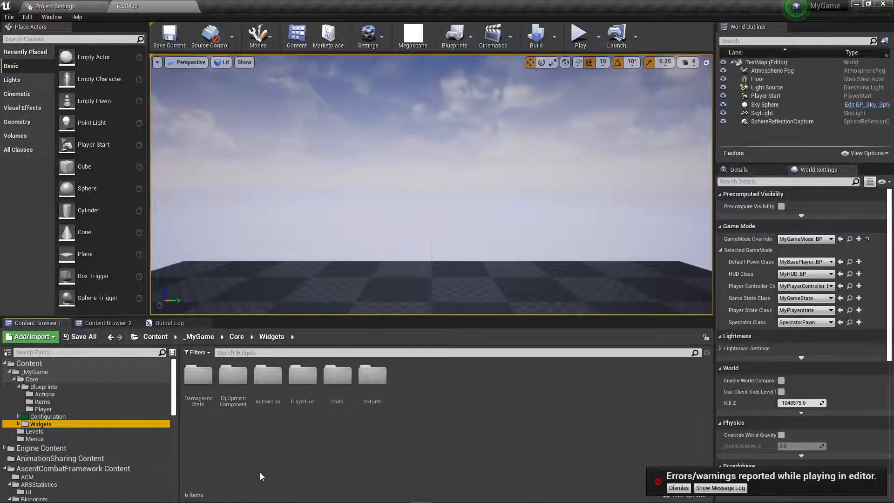
double_click(203, 378)
left_click(229, 378)
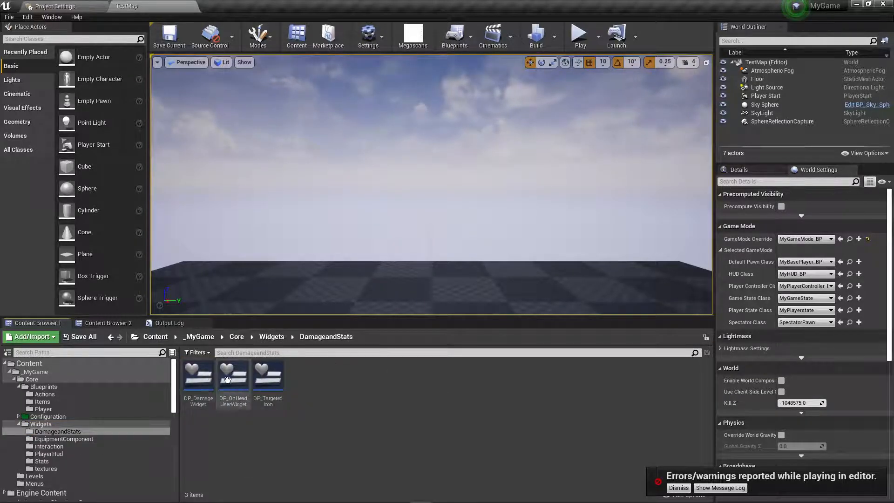
double_click(230, 380)
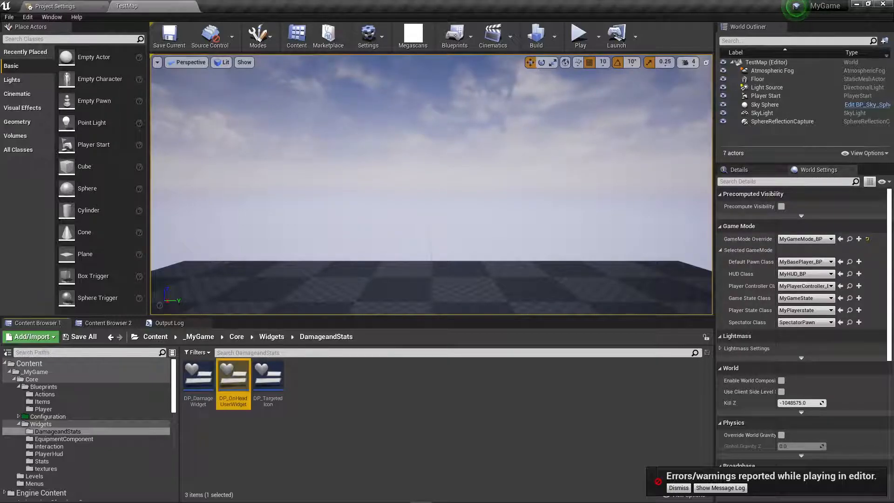
left_click(713, 488)
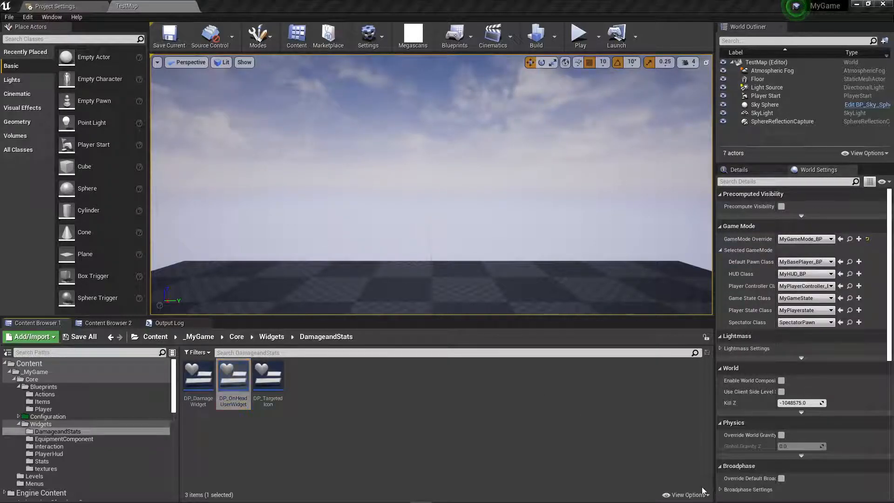
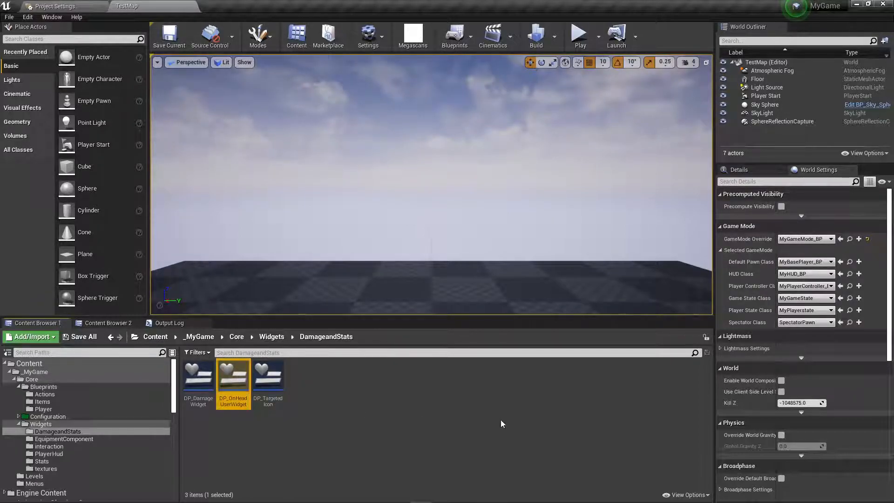
left_click(488, 420)
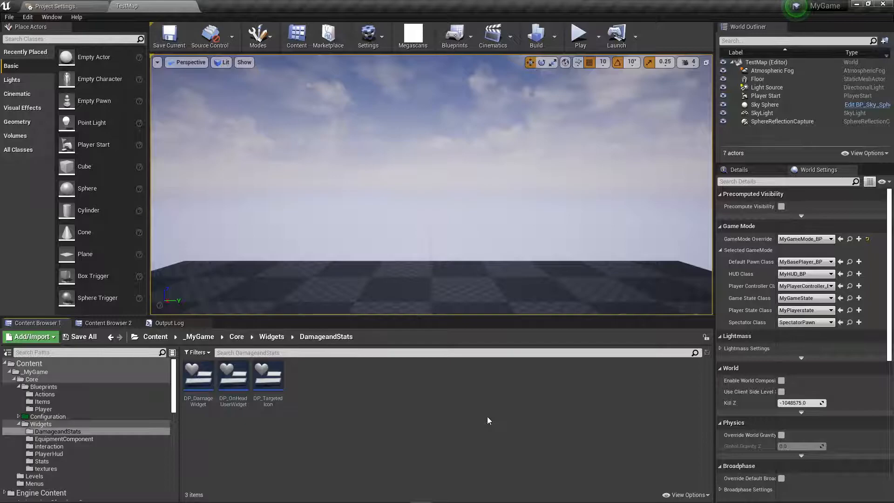
left_click(160, 340)
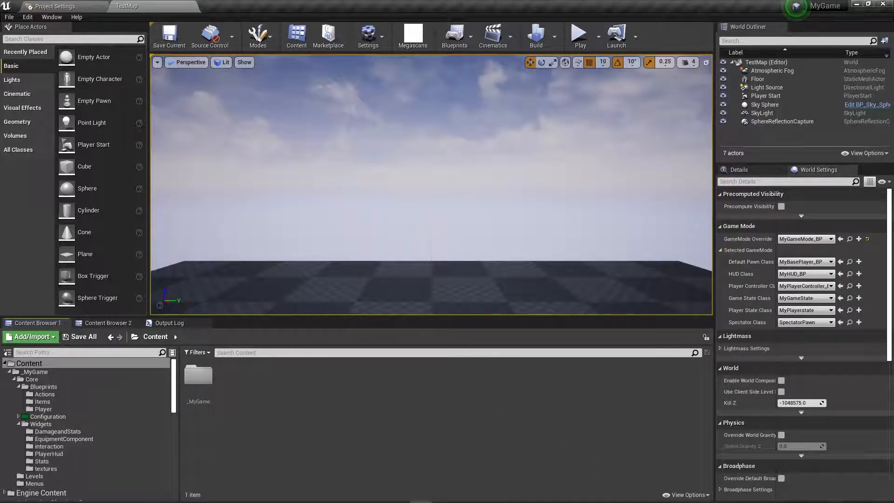
Switch to the ACFExample project, view the contents of its ACFExample folder, and return to the MyGame project.
mouse_move(421, 492)
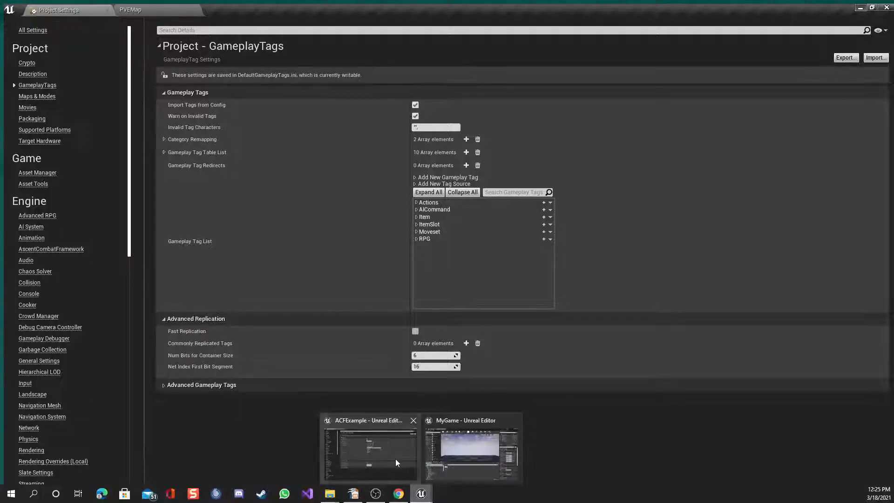
left_click(395, 459)
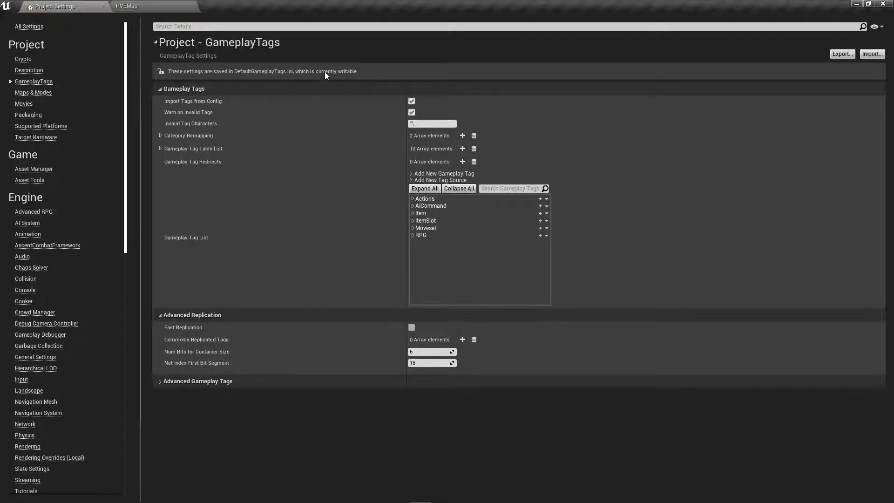
left_click(133, 6)
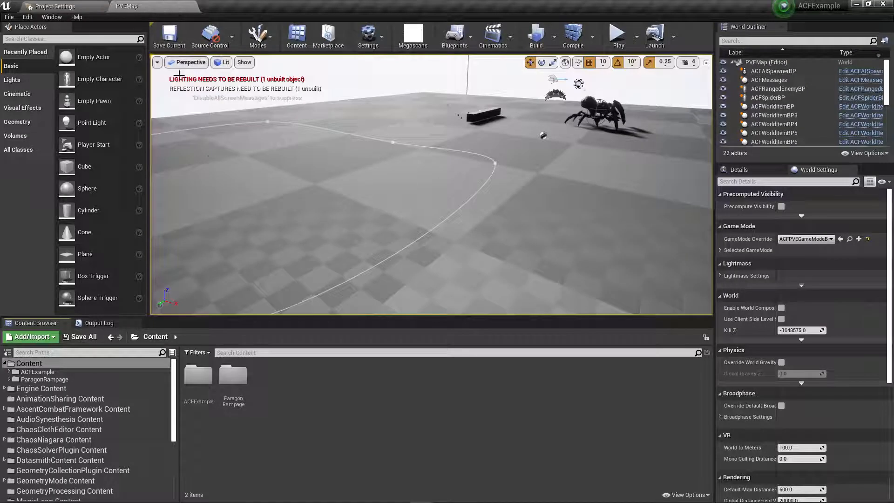
double_click(199, 376)
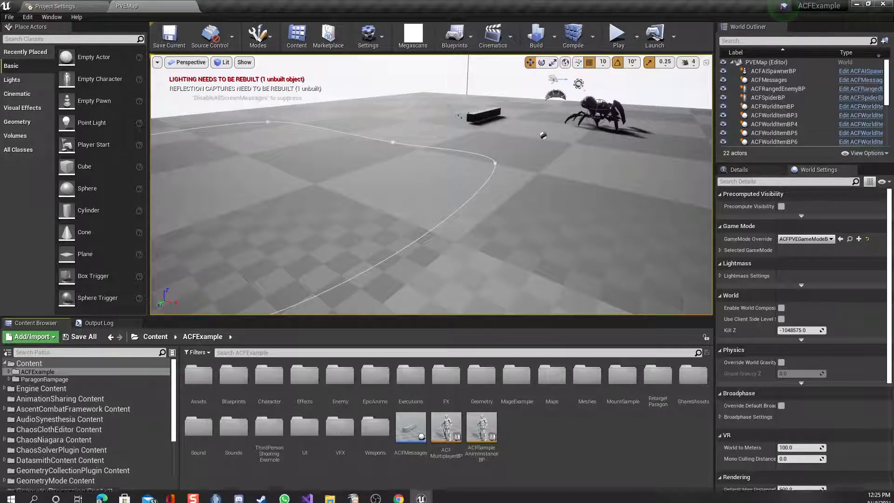
mouse_move(422, 499)
left_click(451, 475)
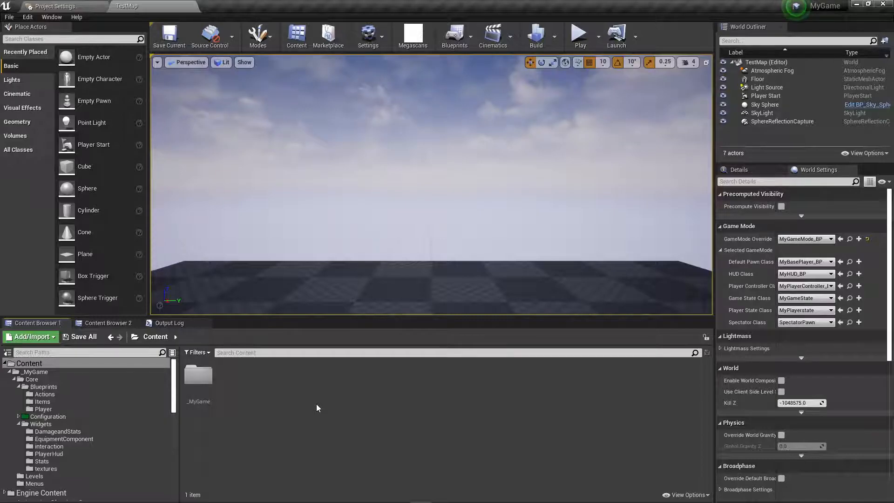
Open the Epic Games Launcher's Unreal Engine library and filter the vault by the Characters category.
mouse_move(252, 497)
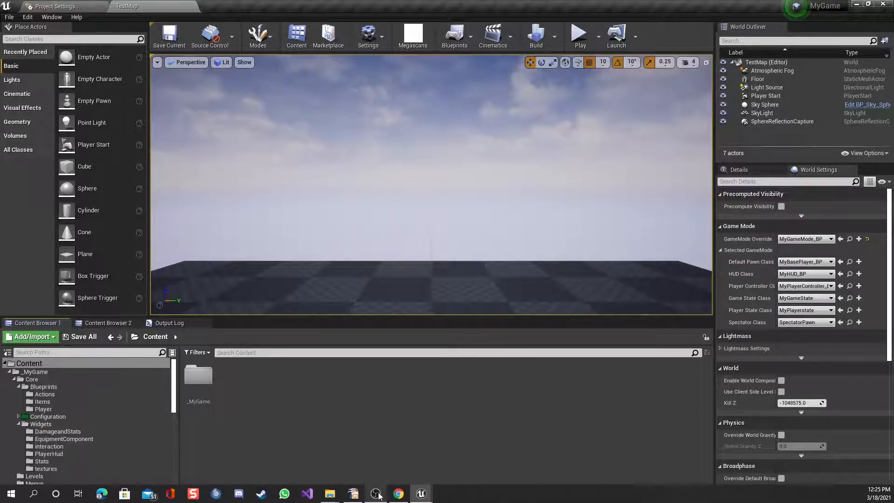
left_click(11, 497)
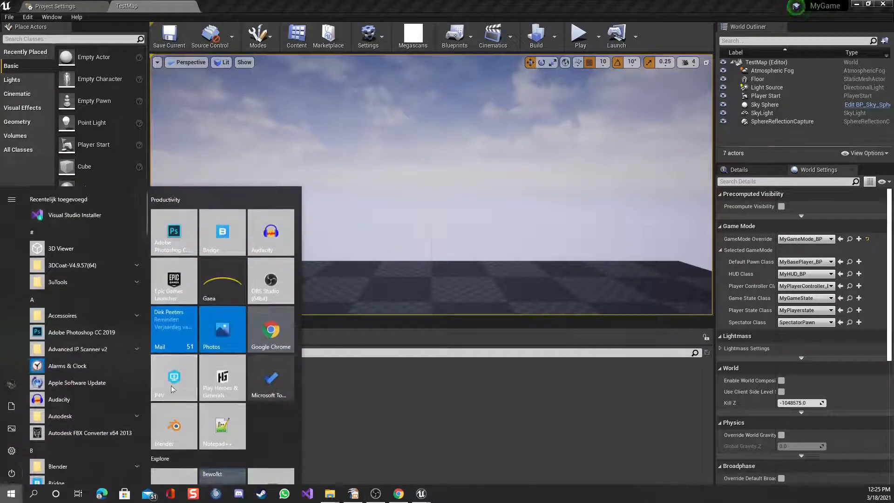
left_click(171, 284)
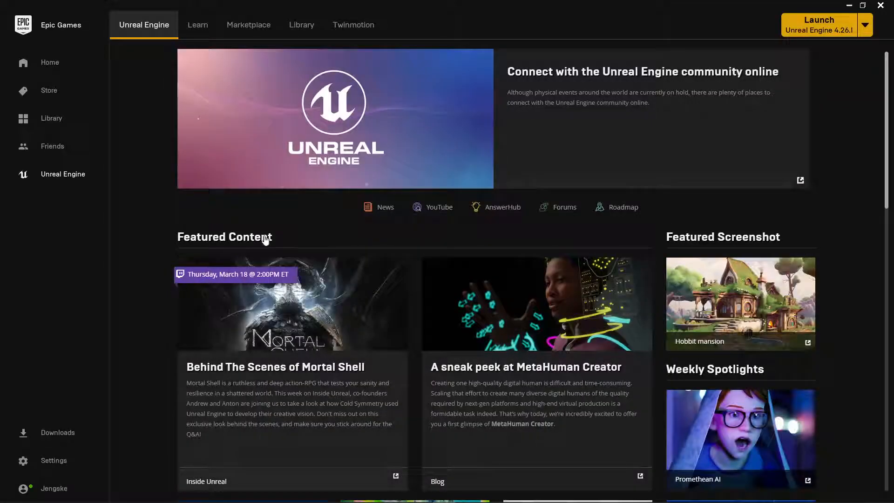
left_click(302, 26)
scroll(254, 284, "down", 10)
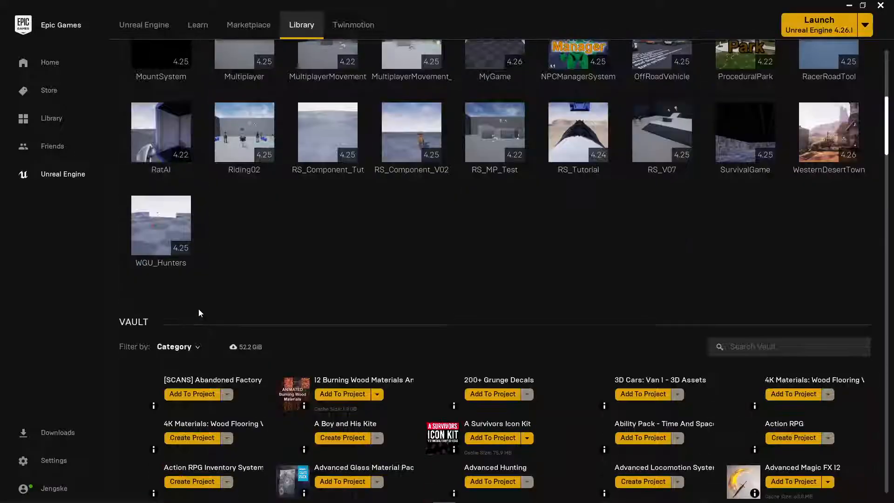
left_click(196, 347)
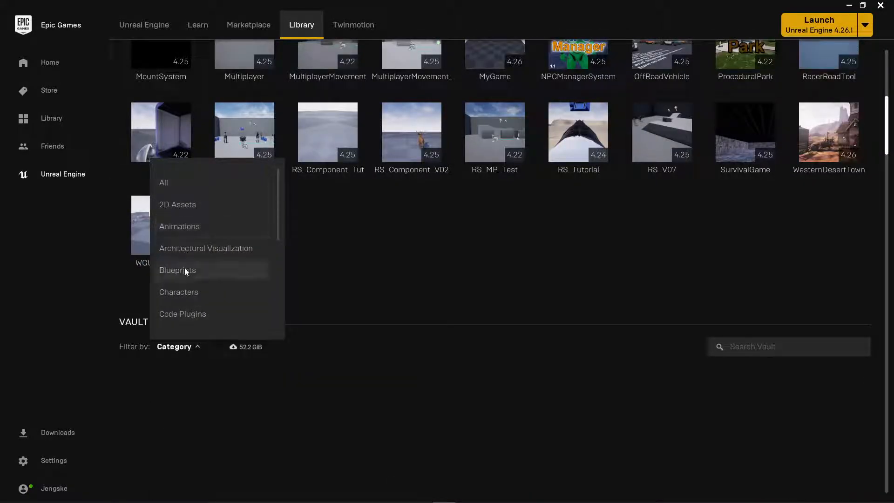
left_click(186, 292)
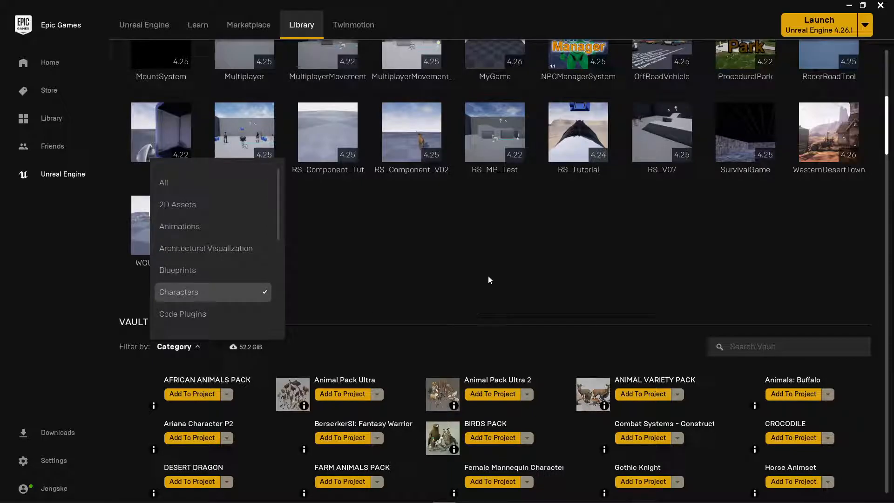
left_click(445, 219)
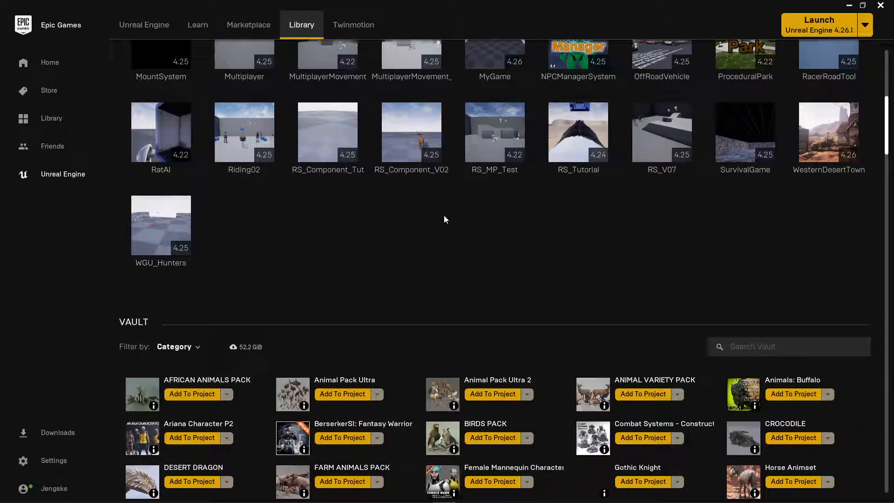
Add the BerserkerS1: Fantasy Warrior asset from the vault to the MyGame project.
scroll(444, 217, "down", 1)
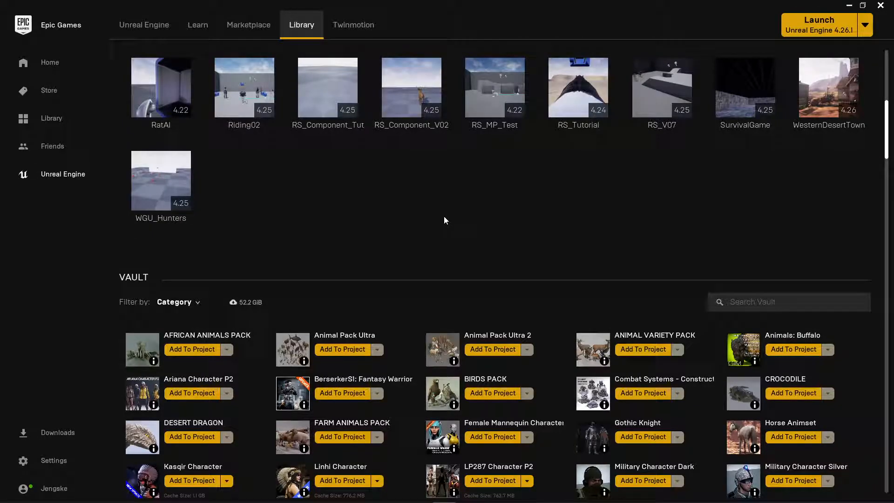
scroll(444, 217, "down", 1)
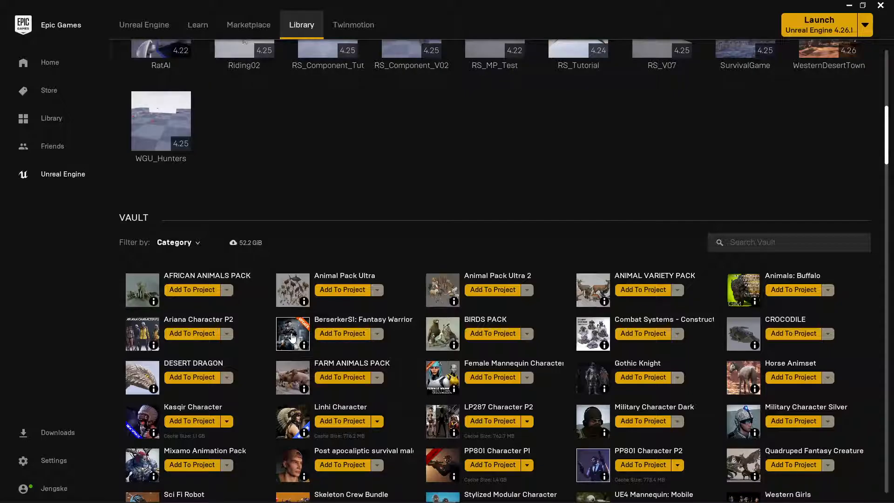
scroll(292, 337, "down", 1)
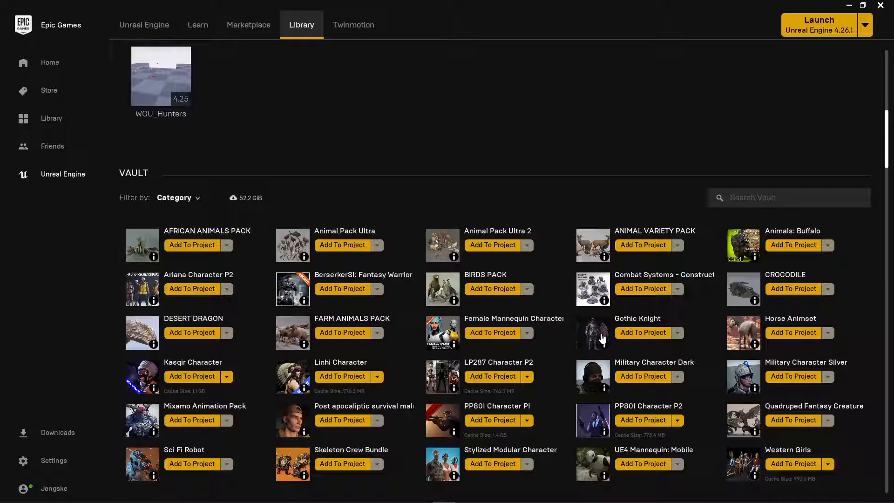
left_click(342, 290)
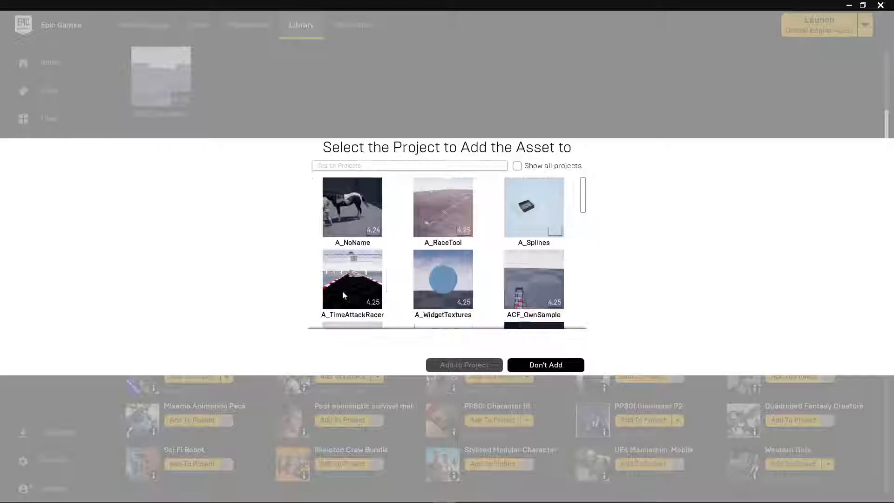
scroll(475, 259, "down", 2)
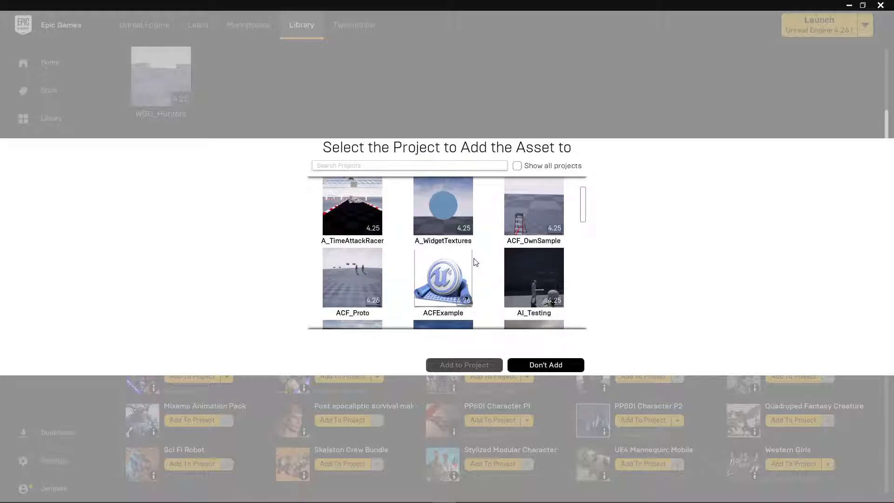
scroll(476, 261, "down", 5)
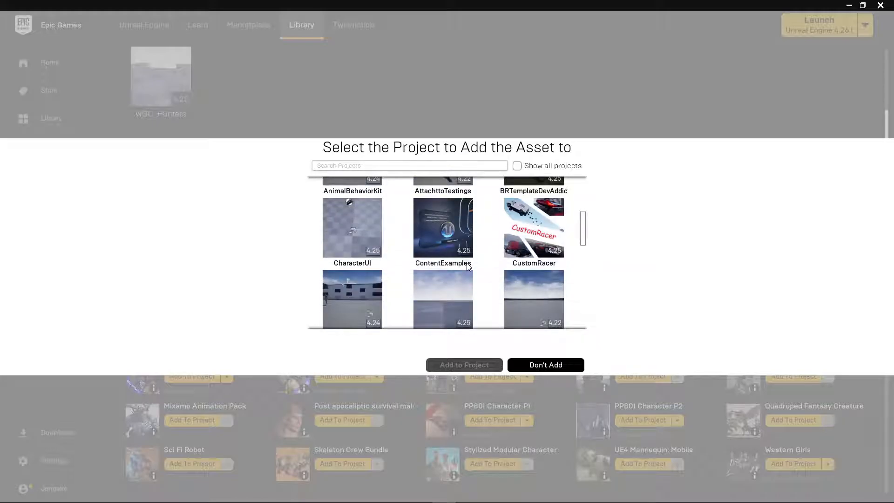
scroll(468, 266, "down", 3)
scroll(466, 265, "down", 4)
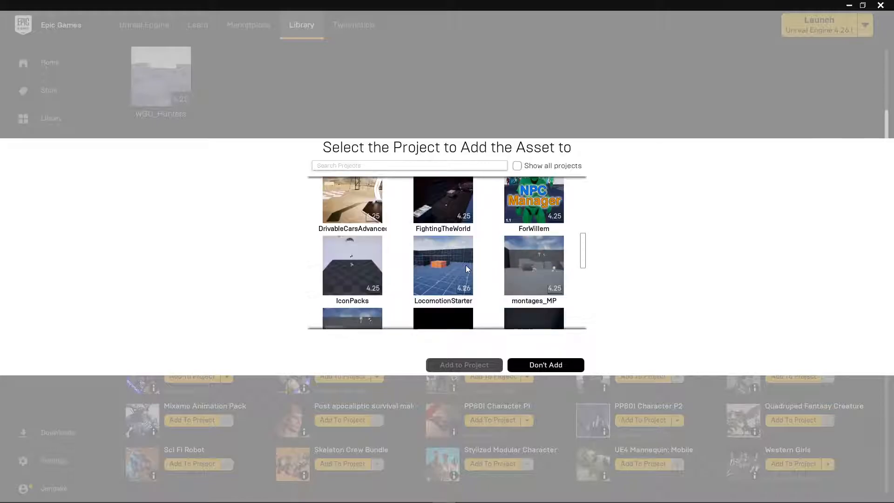
scroll(467, 268, "down", 1)
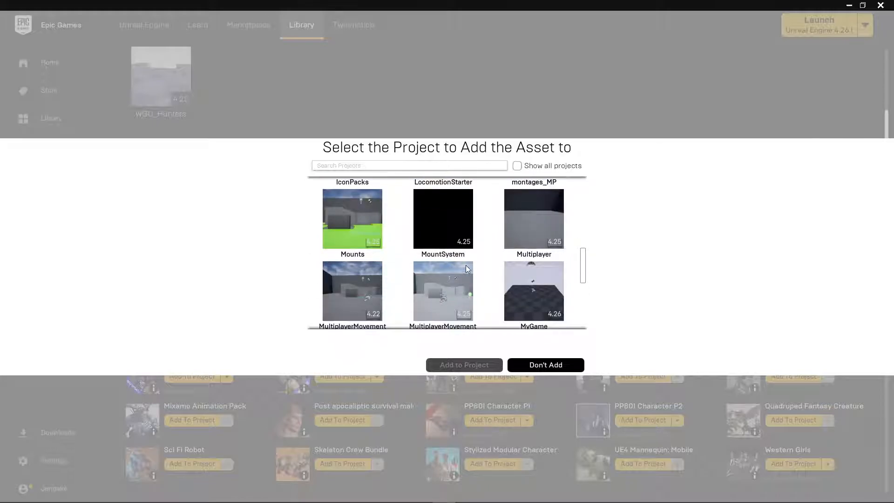
left_click(528, 264)
left_click(444, 365)
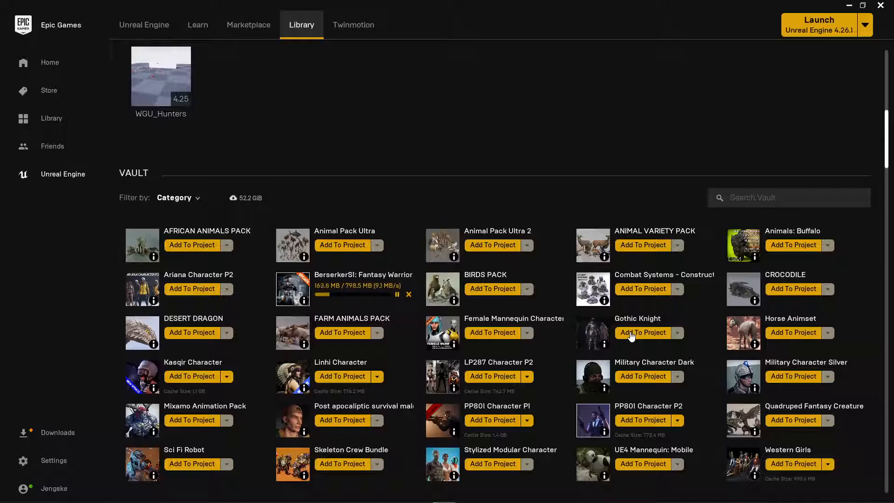
Open the Gothic Knight marketplace page and review its description and technical details.
left_click(591, 334)
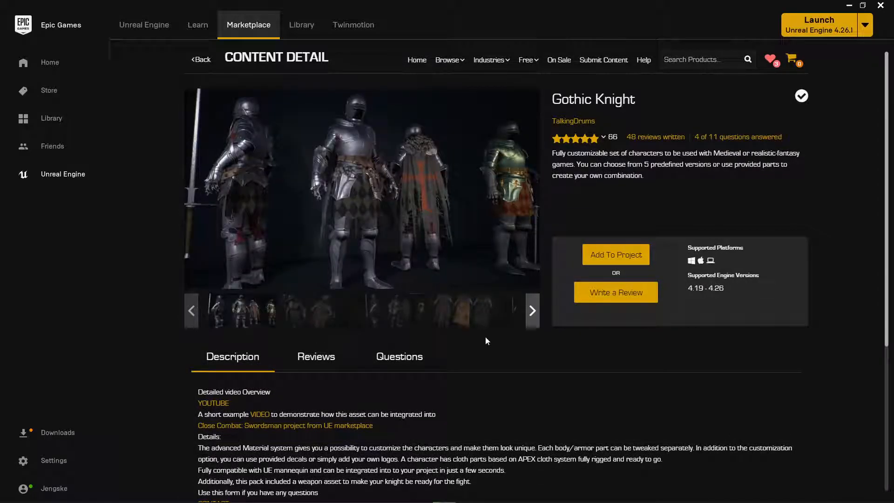
scroll(485, 339, "down", 5)
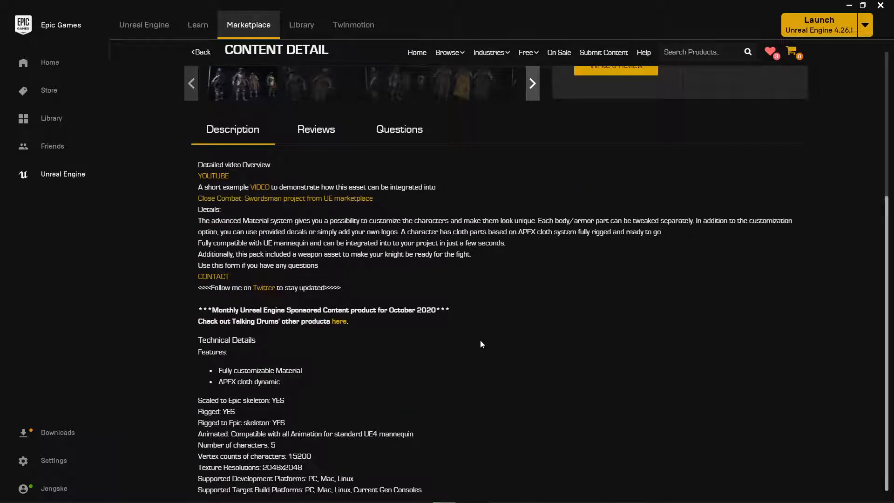
scroll(481, 342, "up", 5)
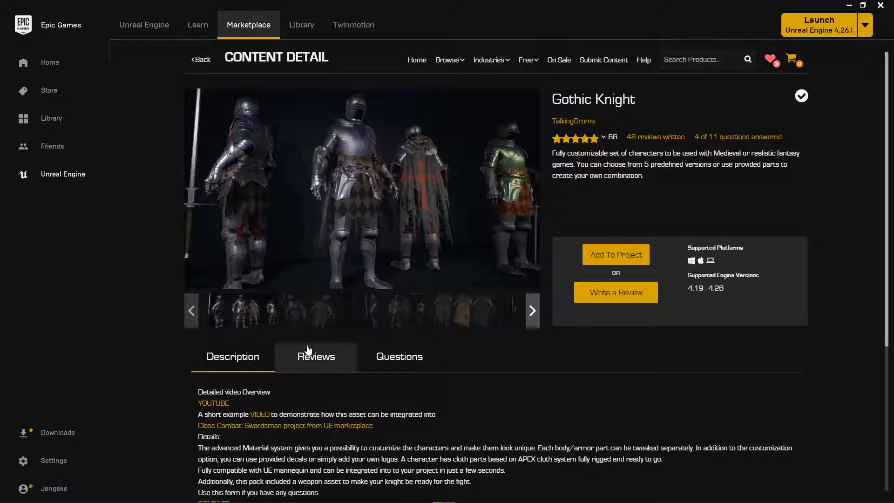
scroll(306, 345, "down", 5)
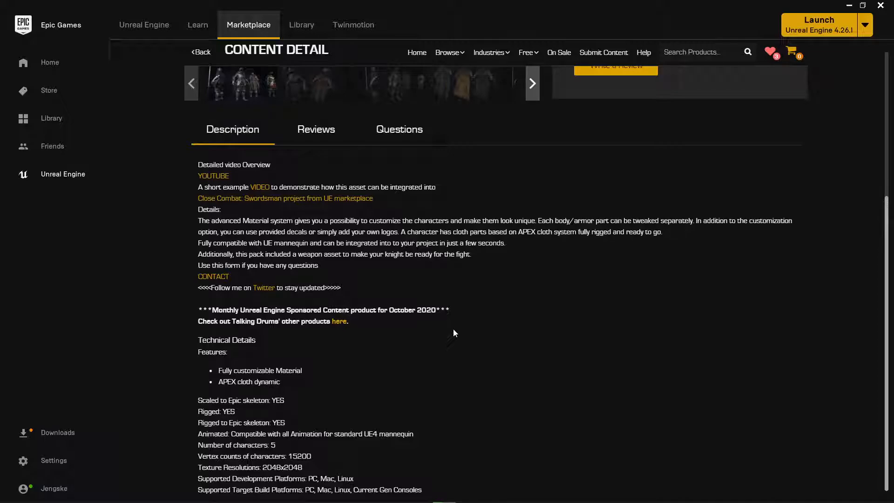
Add the Gothic Knight asset to the MyGame project.
scroll(453, 333, "up", 5)
left_click(599, 259)
scroll(440, 240, "down", 4)
scroll(440, 240, "down", 8)
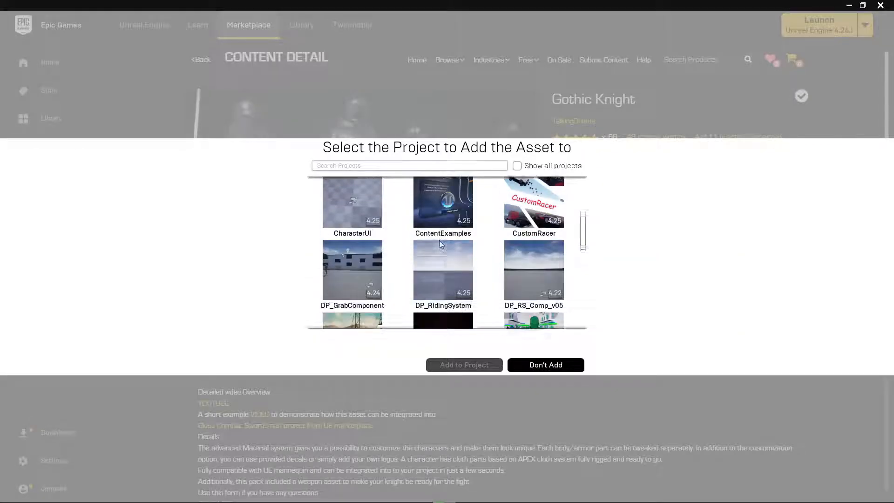
scroll(441, 244, "down", 6)
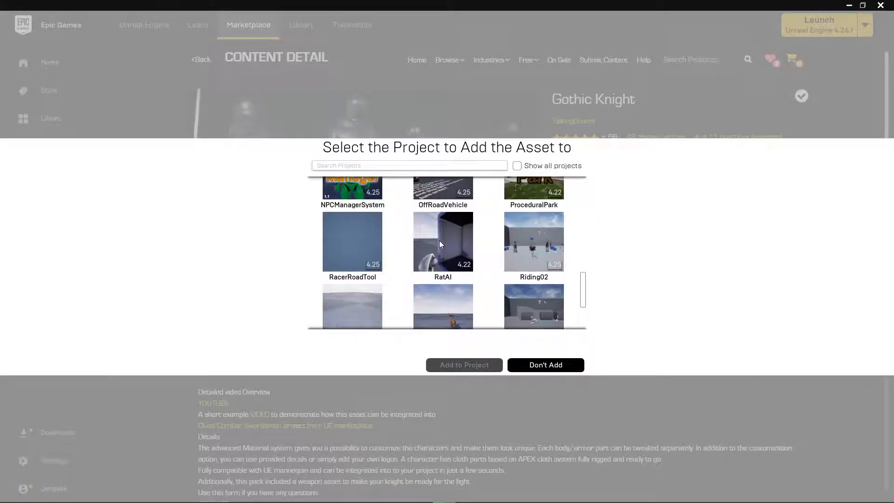
scroll(440, 240, "down", 4)
scroll(439, 241, "up", 3)
scroll(439, 241, "up", 3)
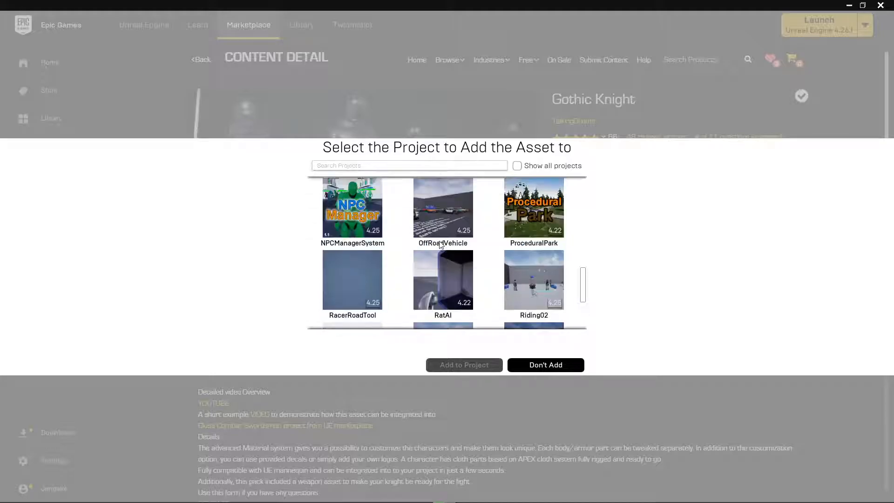
left_click(524, 201)
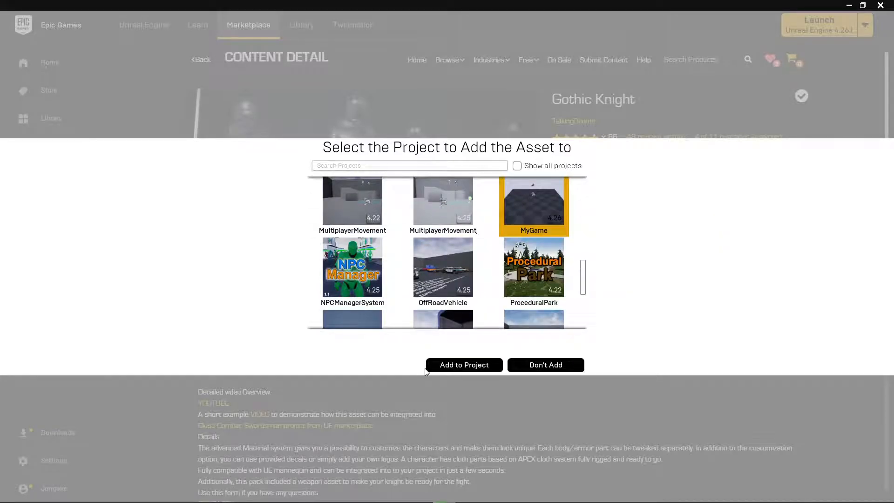
left_click(457, 366)
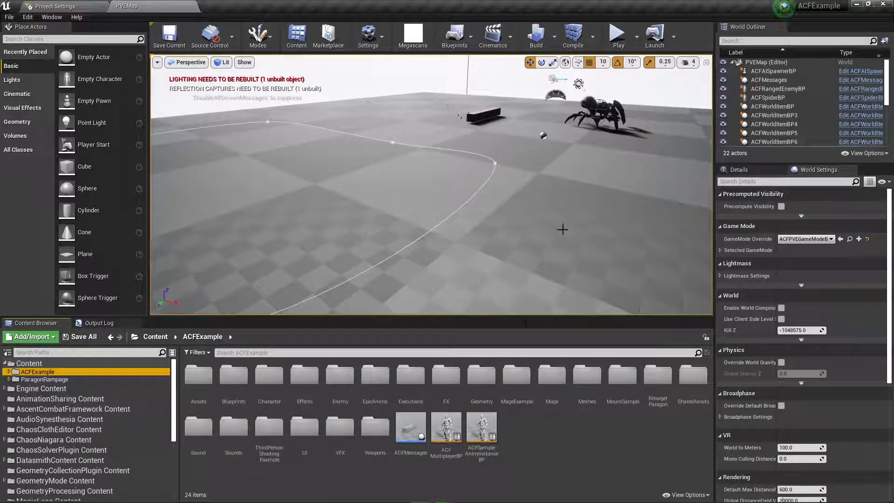
View the contents of the Characters folder inside ACFExample's Blueprints folder, and return to the Blueprints folder.
left_click(588, 450)
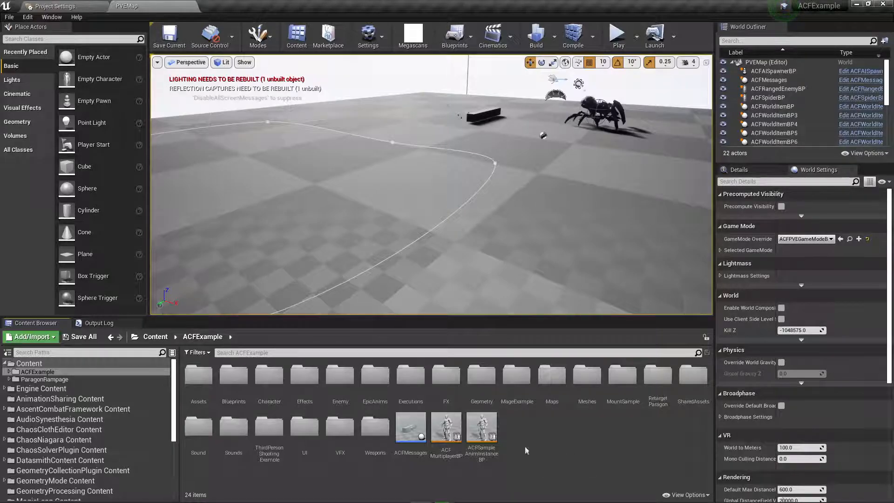
left_click(273, 376)
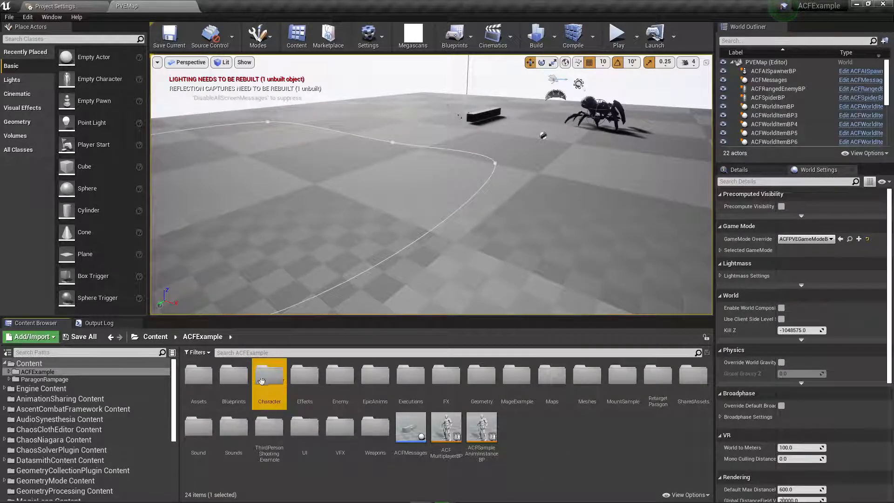
left_click(601, 441)
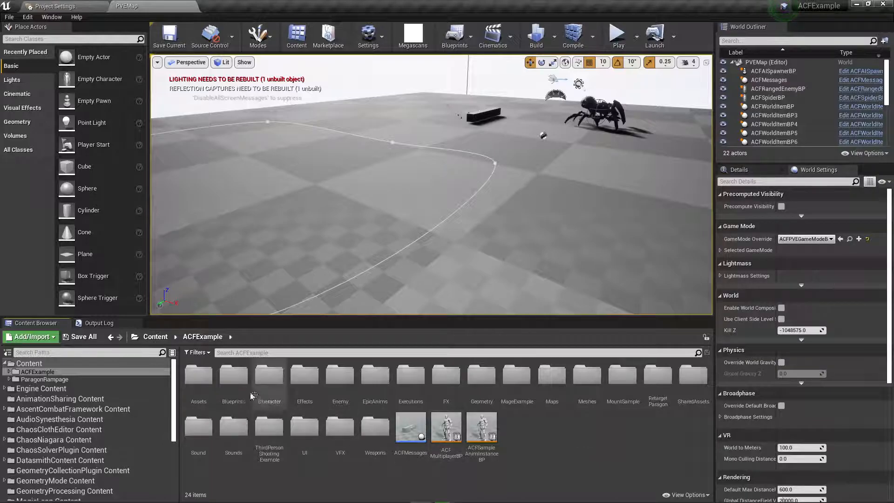
double_click(234, 376)
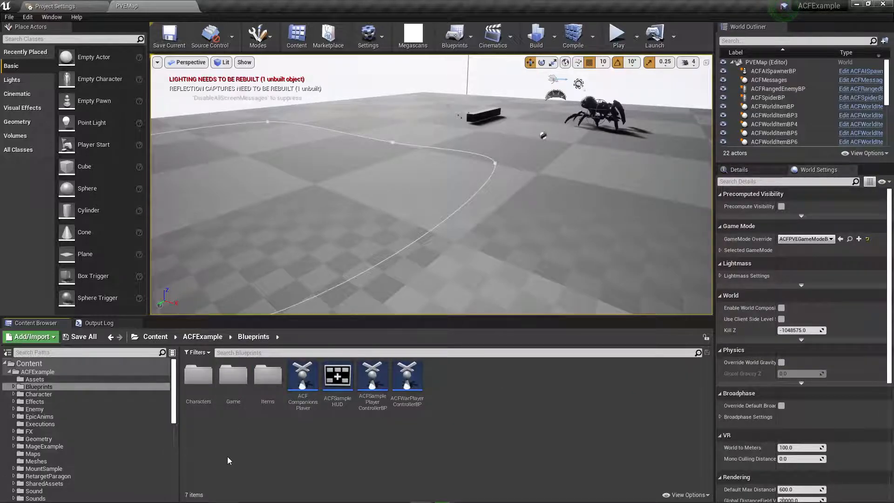
double_click(198, 376)
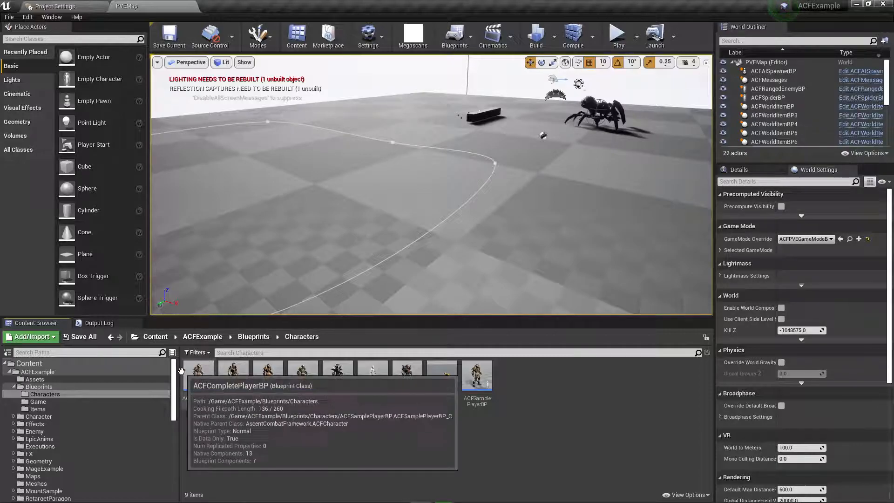
left_click(258, 336)
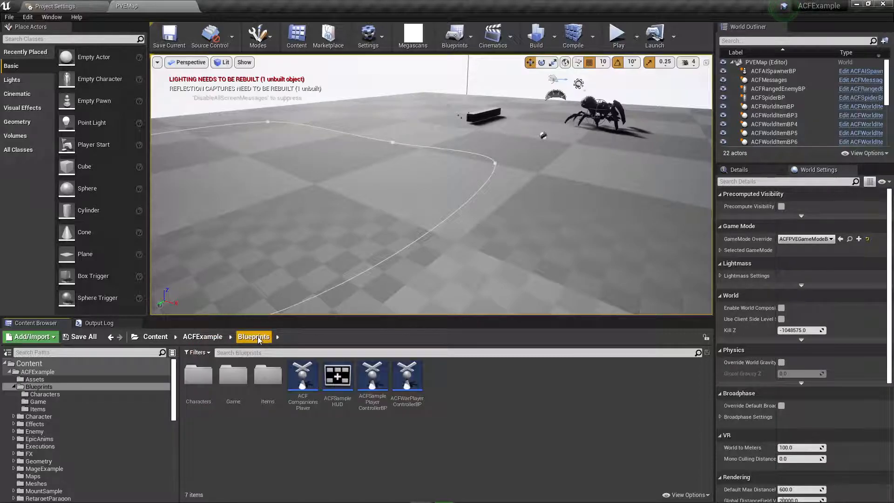
Migrate the Blueprints/Characters folder with all its listed assets to the DP_Tutorials/MyGame/Content folder.
left_click(204, 371)
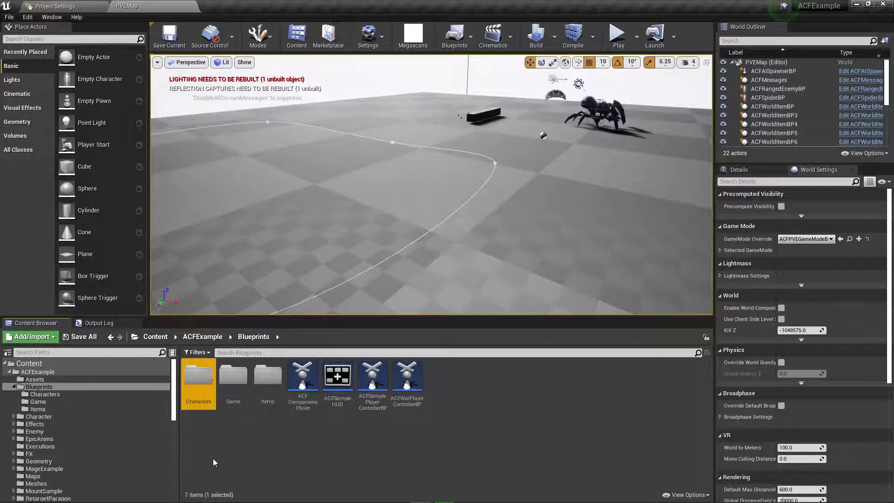
right_click(194, 376)
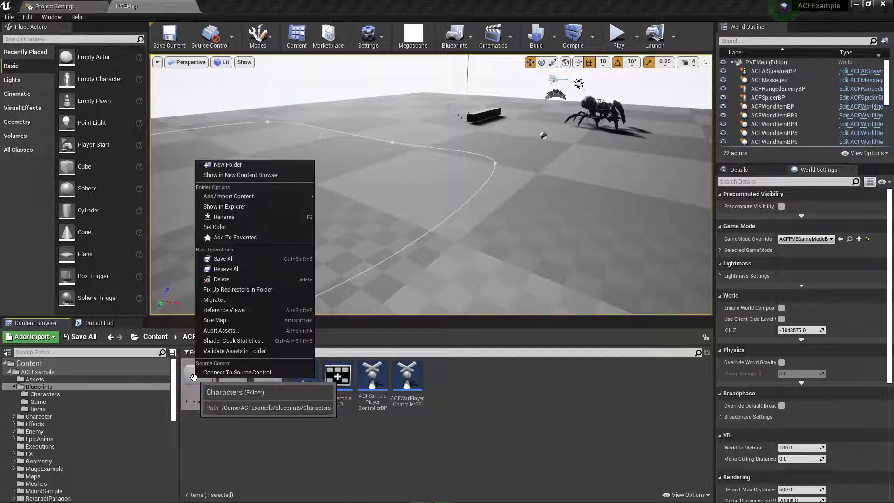
left_click(225, 302)
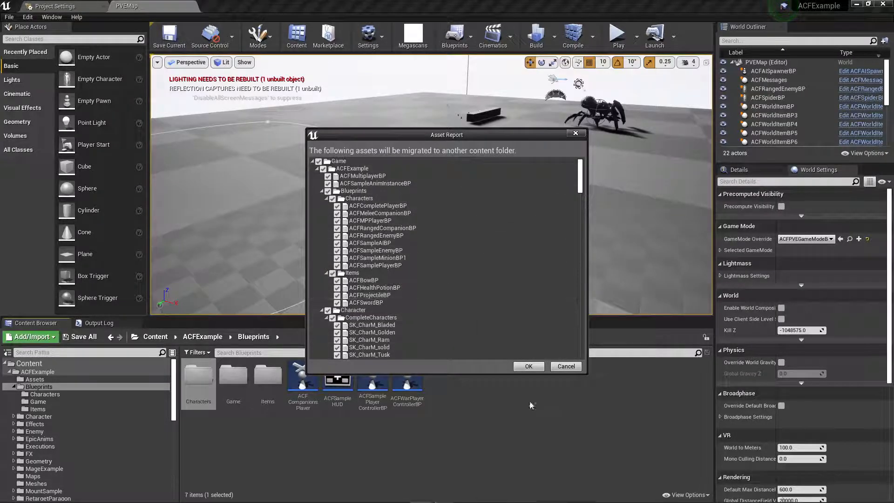
left_click(528, 366)
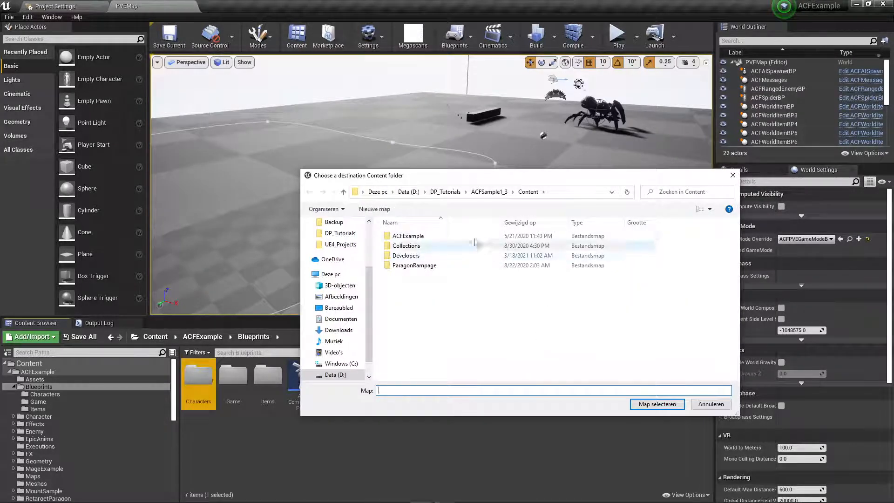
left_click(446, 192)
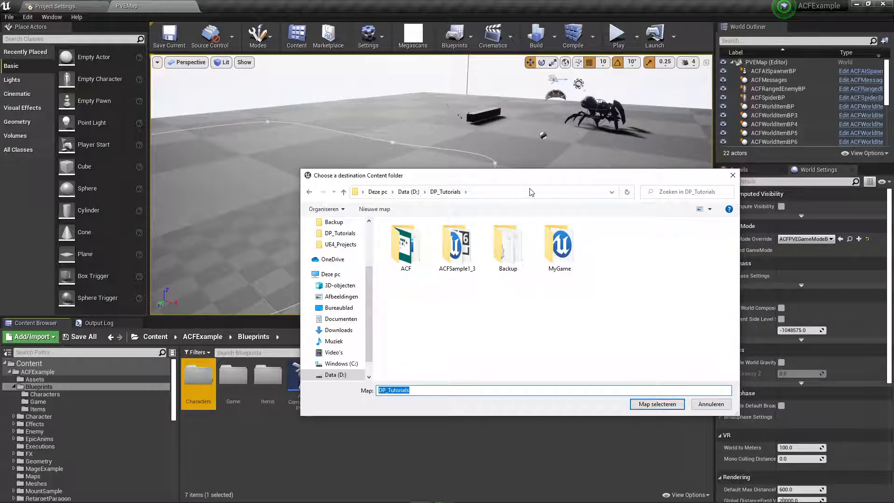
double_click(561, 244)
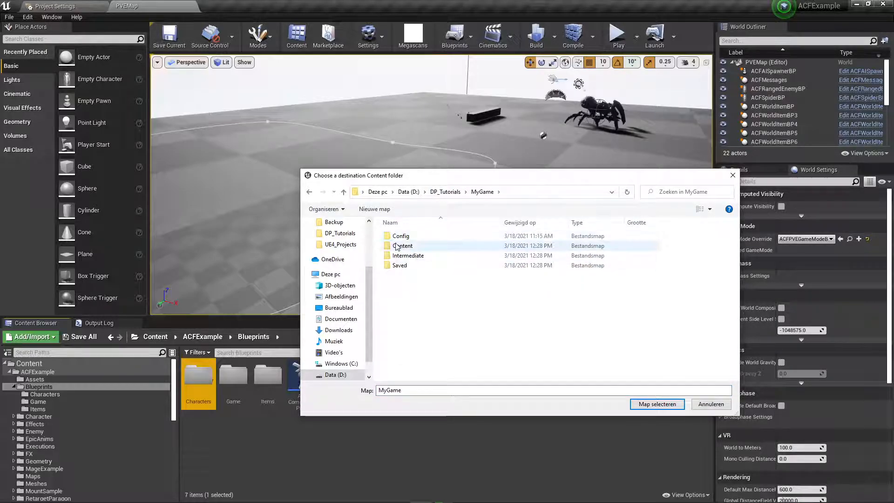
double_click(401, 246)
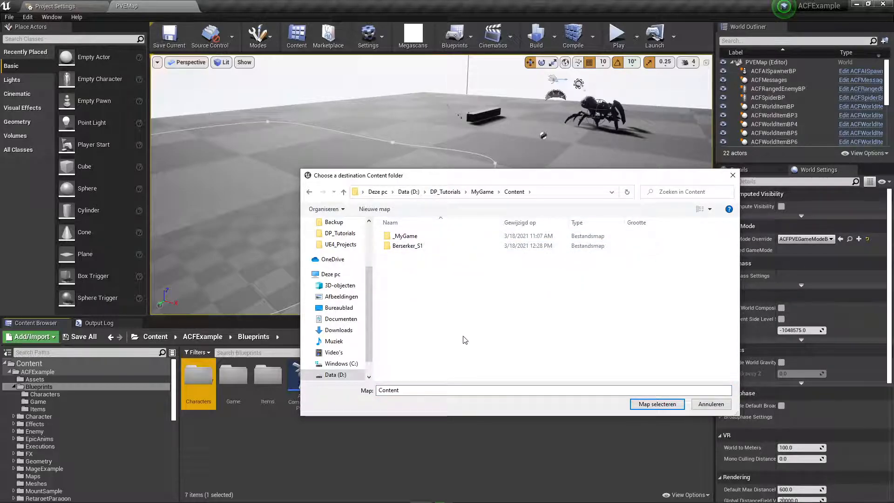
left_click(648, 404)
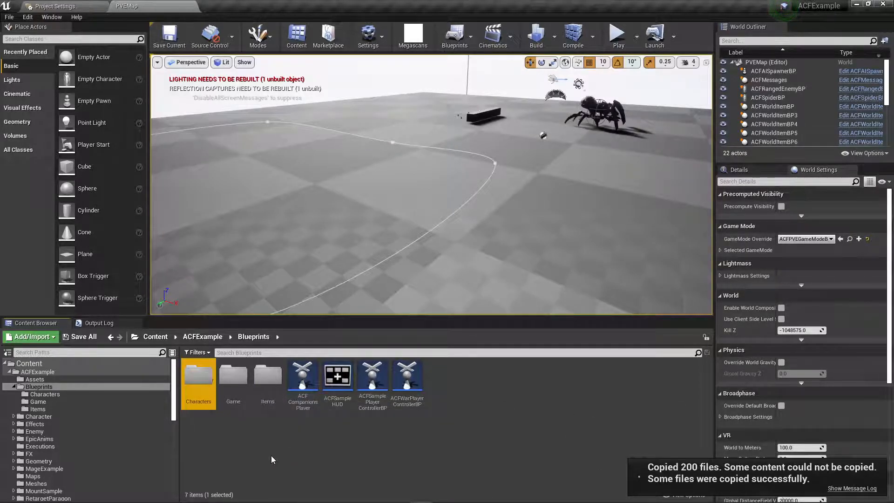
View the contents of the Items and Game folders inside Blueprints, and return to the Blueprints folder.
double_click(269, 378)
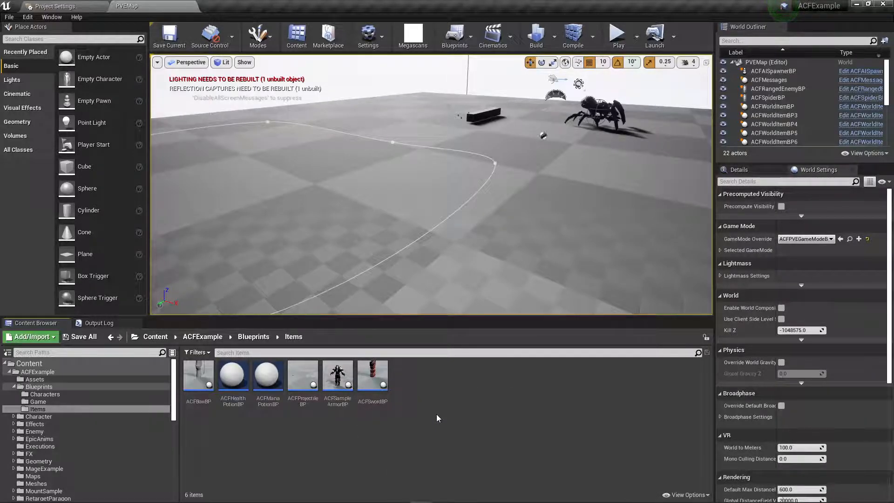
left_click(252, 338)
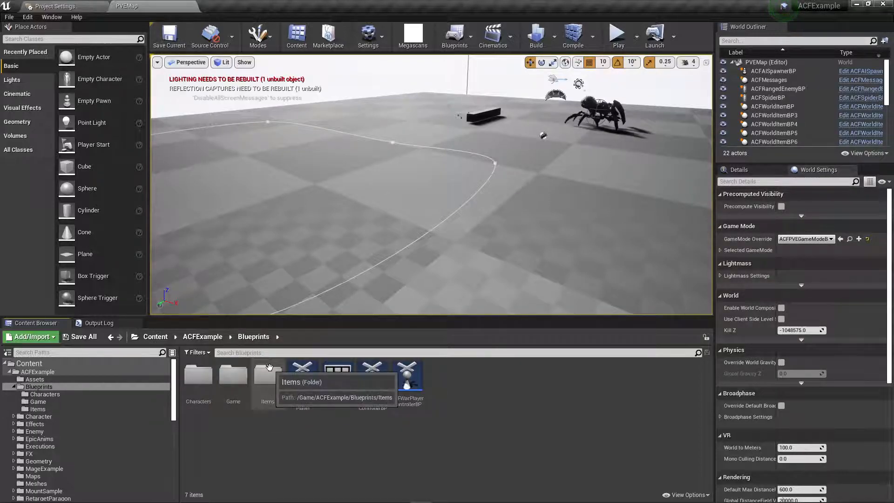
double_click(233, 375)
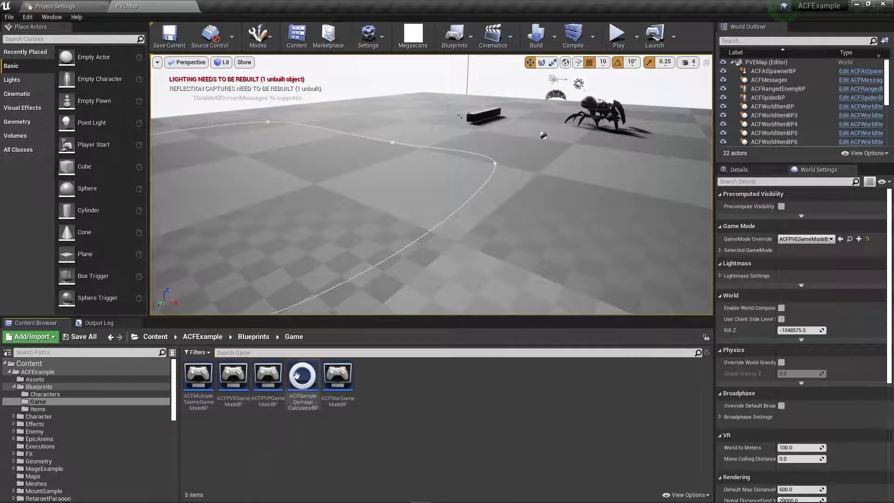
left_click(254, 336)
Migrate the Blueprints/Items folder to MyGame's Content folder, overwriting all existing assets.
right_click(268, 379)
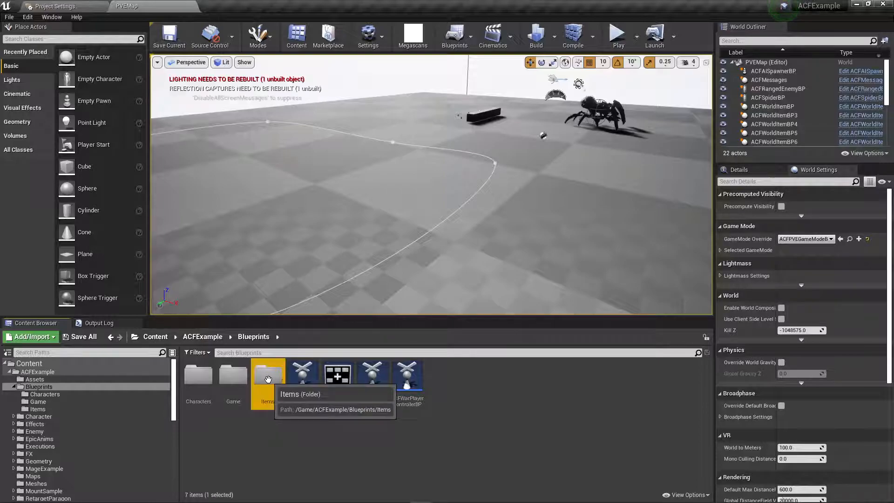
left_click(289, 302)
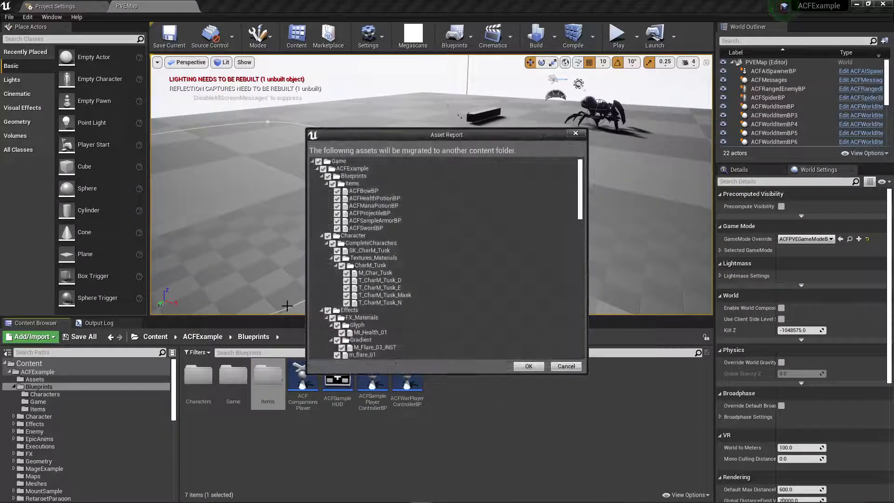
left_click(526, 368)
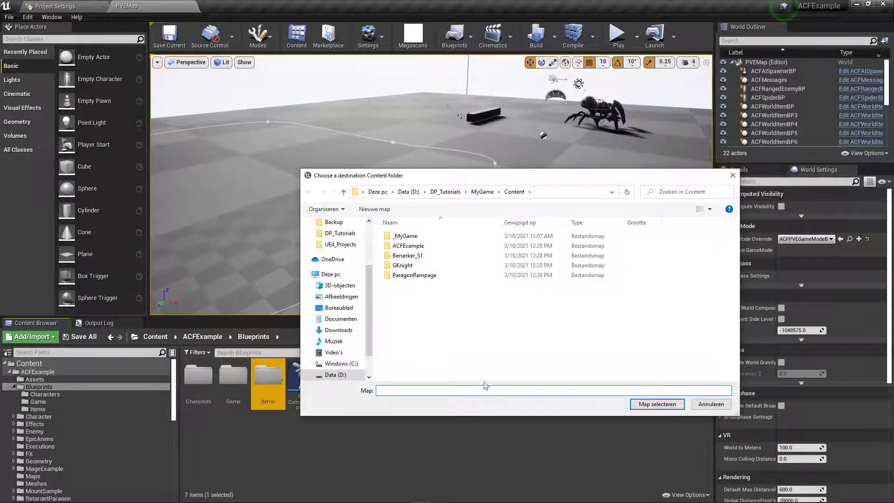
left_click(654, 404)
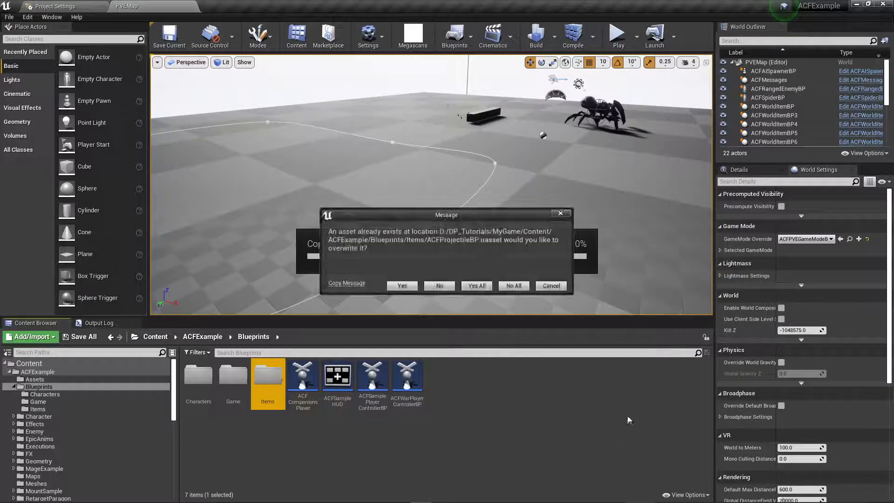
left_click(476, 285)
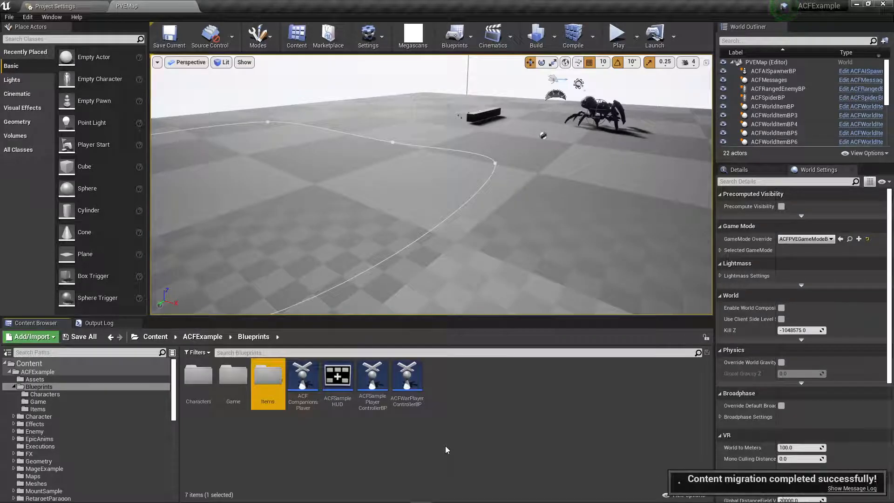
Migrate ACFExample's Assets, Effects, FX, Sound, Sounds, VFX and Weapons folders to MyGame's Content folder, overwriting all existing assets.
left_click(208, 337)
left_click(304, 377)
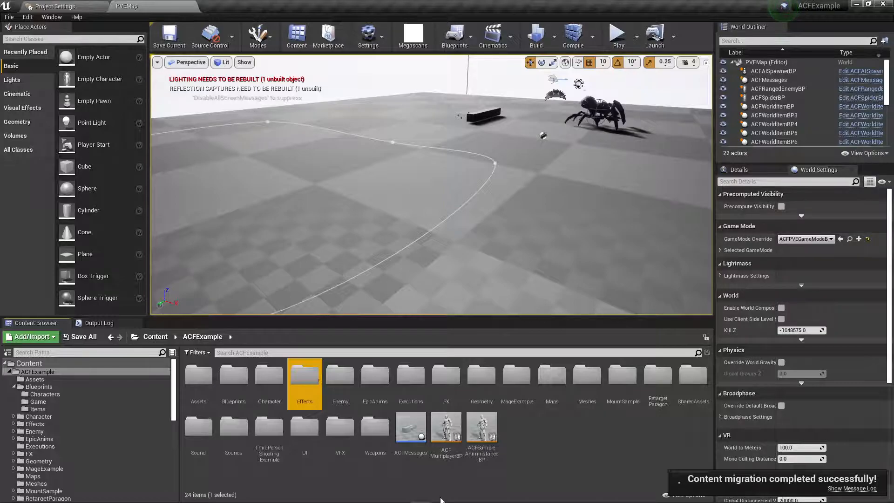
left_click(200, 433, "ctrl")
left_click(234, 433, "ctrl")
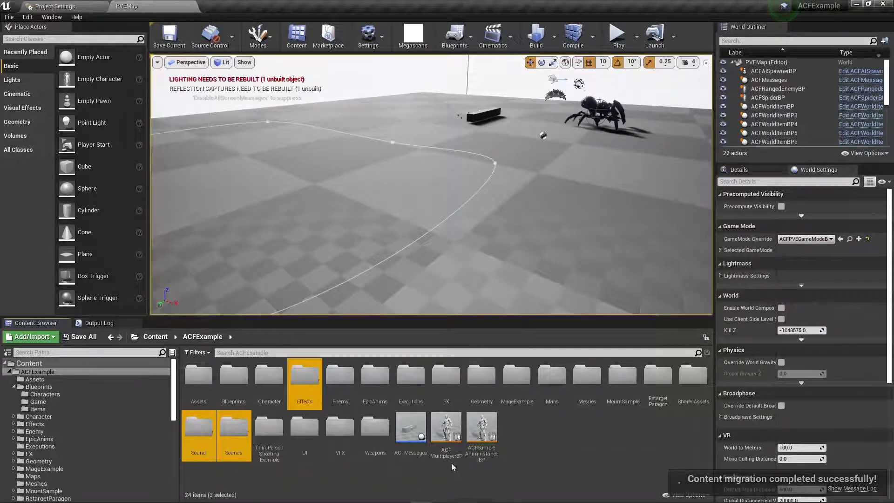
left_click(446, 380, "ctrl")
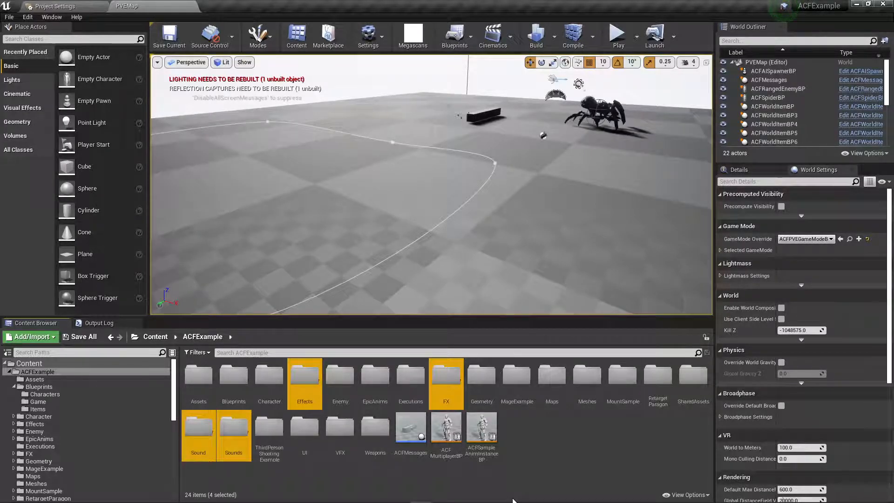
left_click(340, 430, "ctrl")
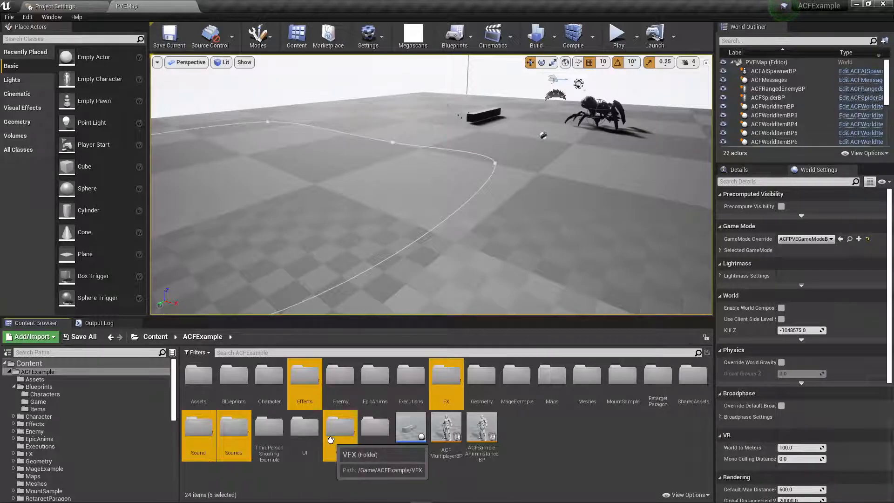
left_click(367, 435, "ctrl")
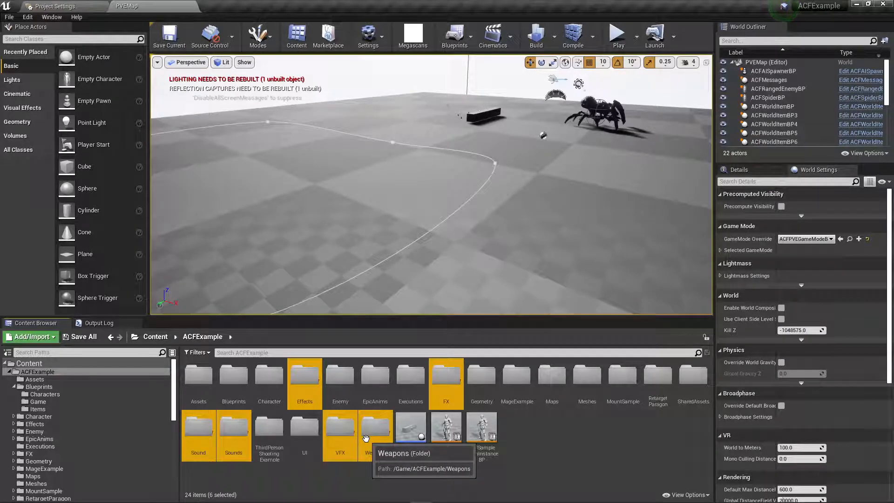
left_click(189, 379, "ctrl")
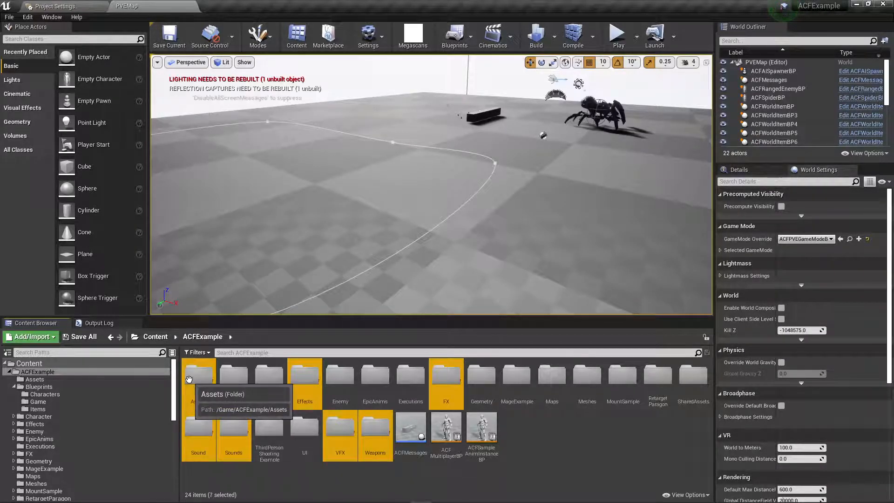
right_click(189, 379)
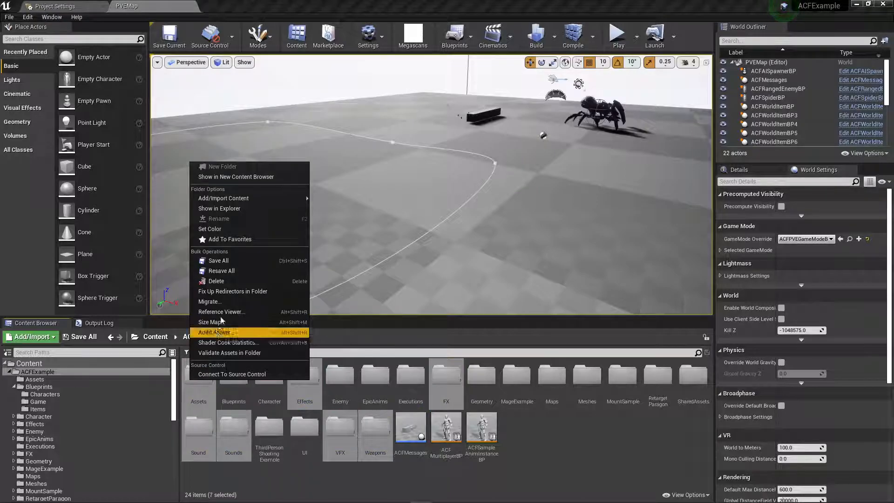
left_click(212, 301)
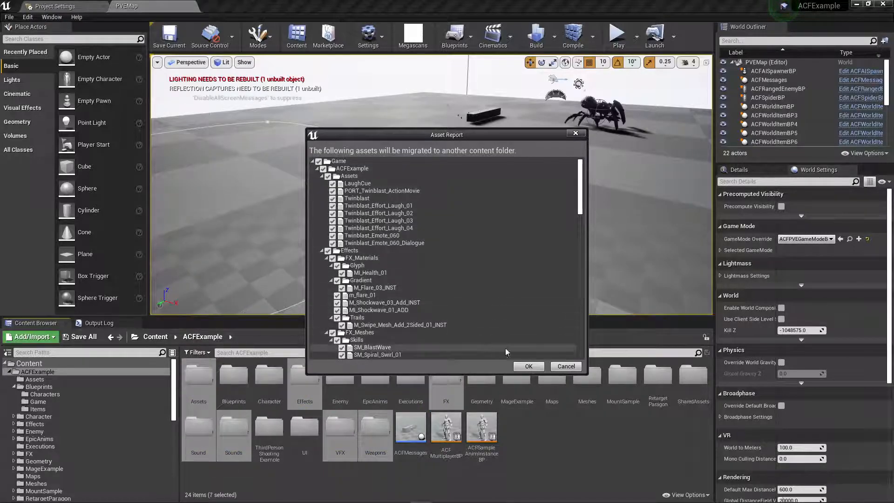
left_click(529, 366)
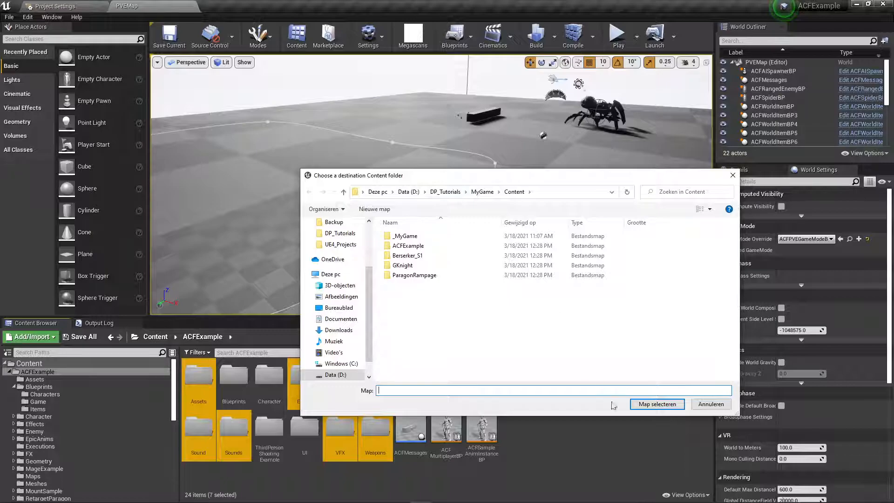
left_click(657, 404)
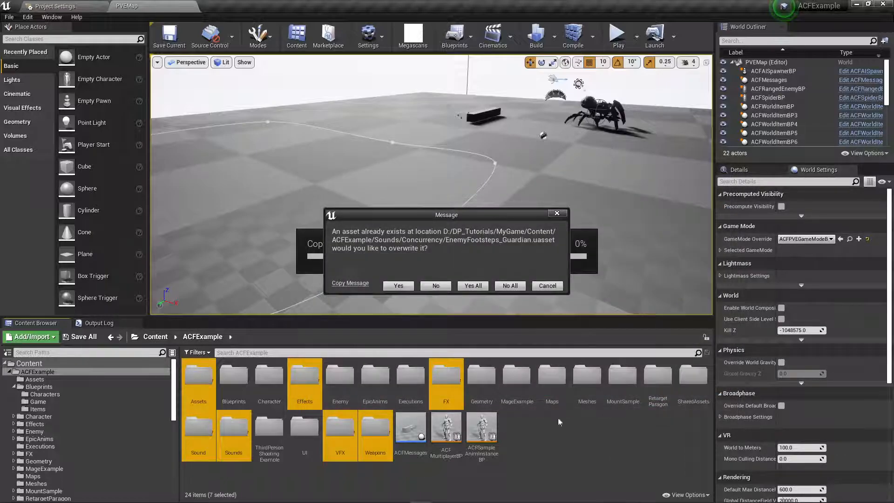
left_click(473, 290)
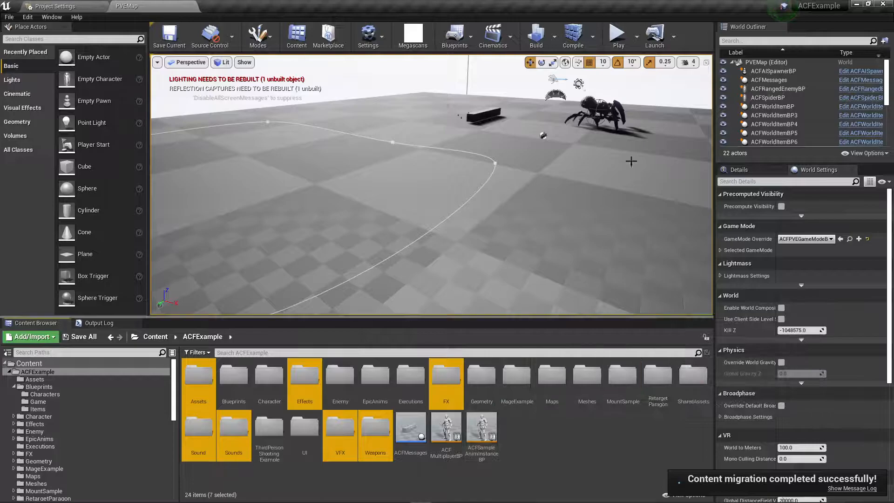
Switch to the MyGame project's editor and open the Characters folder inside ACFExample/Blueprints.
left_click_drag(220, 10, 0, 119)
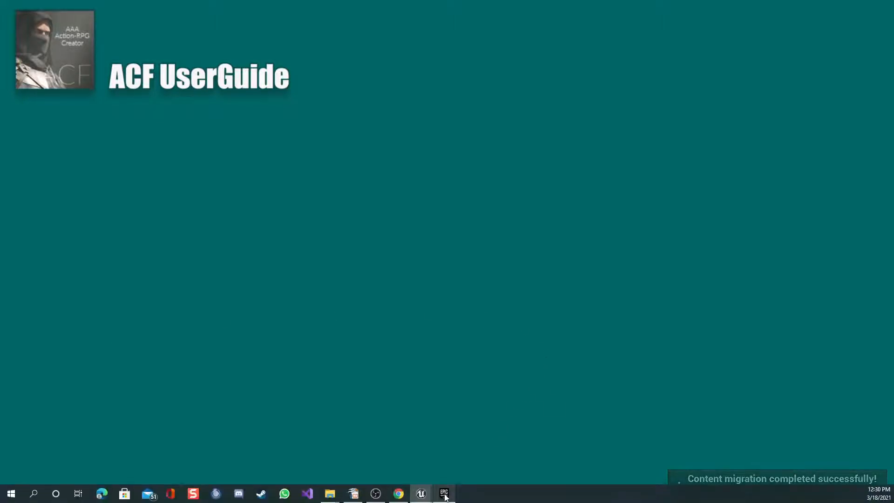
mouse_move(423, 494)
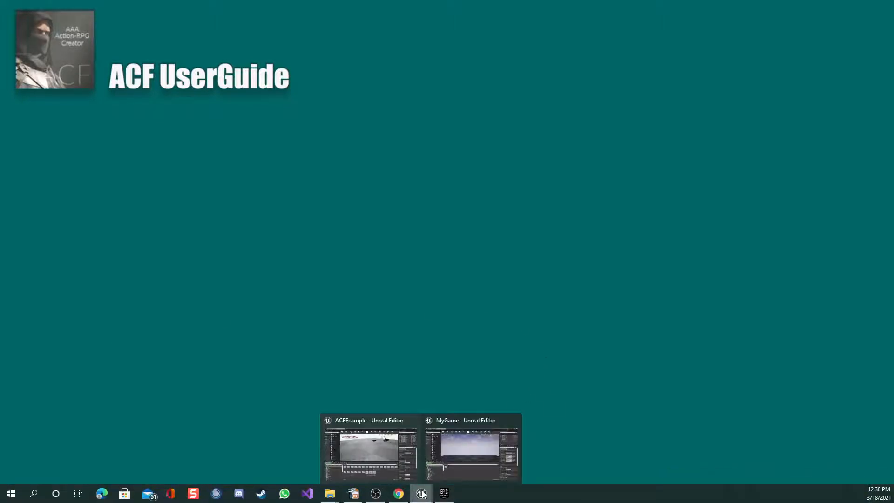
left_click(447, 478)
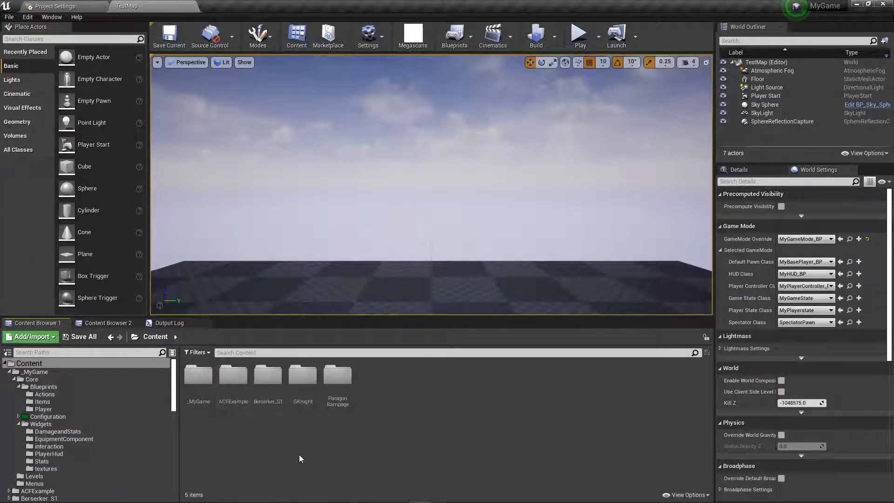
double_click(233, 374)
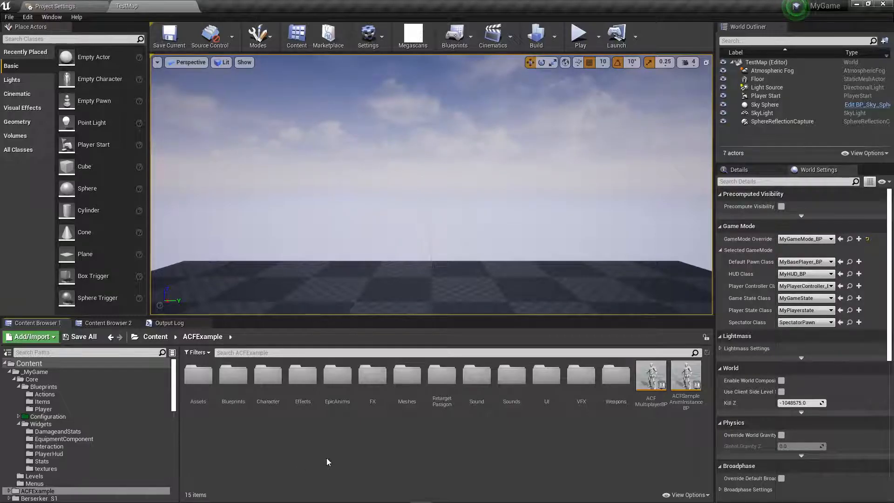
double_click(245, 377)
left_click(201, 381)
double_click(201, 381)
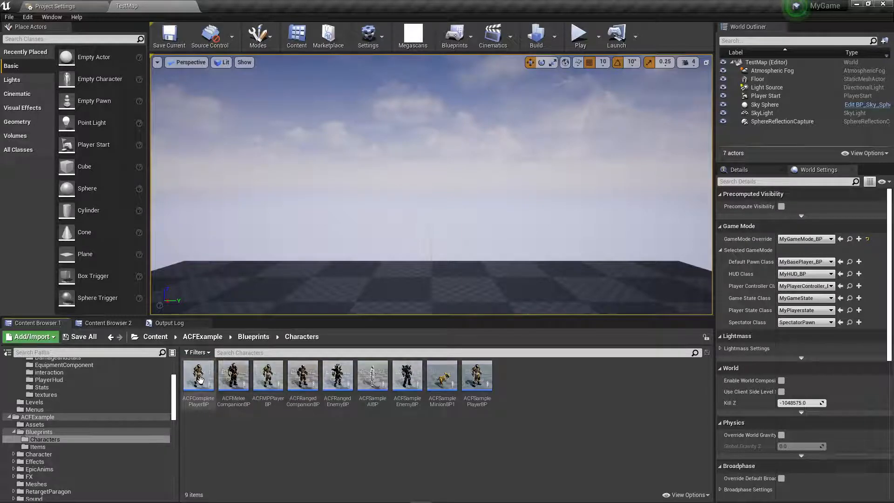
Set the game mode's Default Pawn Class to ACFSamplePlayerBP and test-play TestMap by running the character around.
left_click(486, 386)
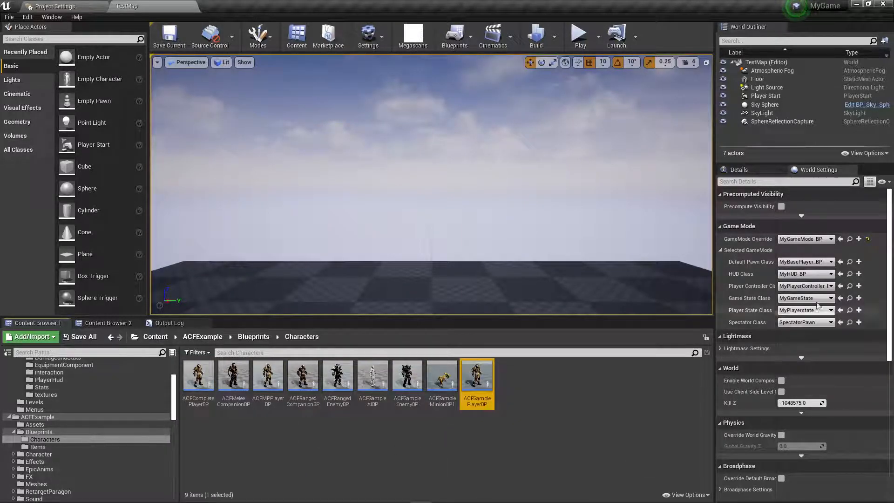
left_click(841, 262)
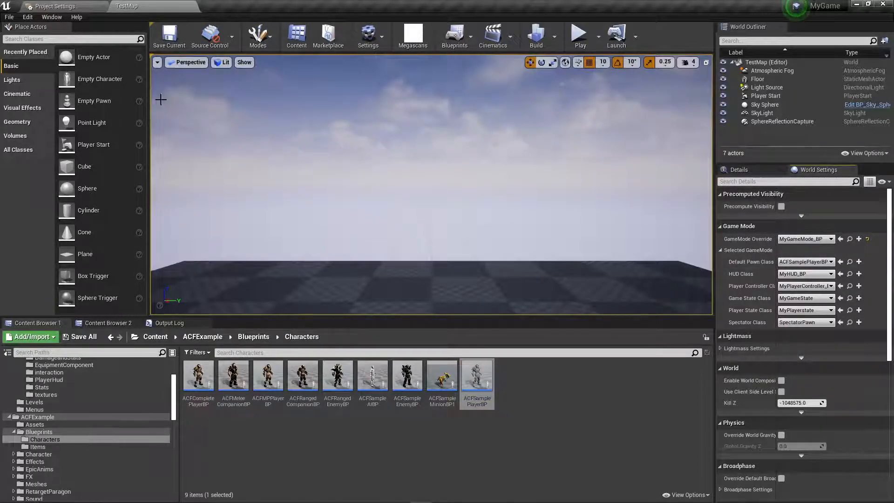
left_click(579, 35)
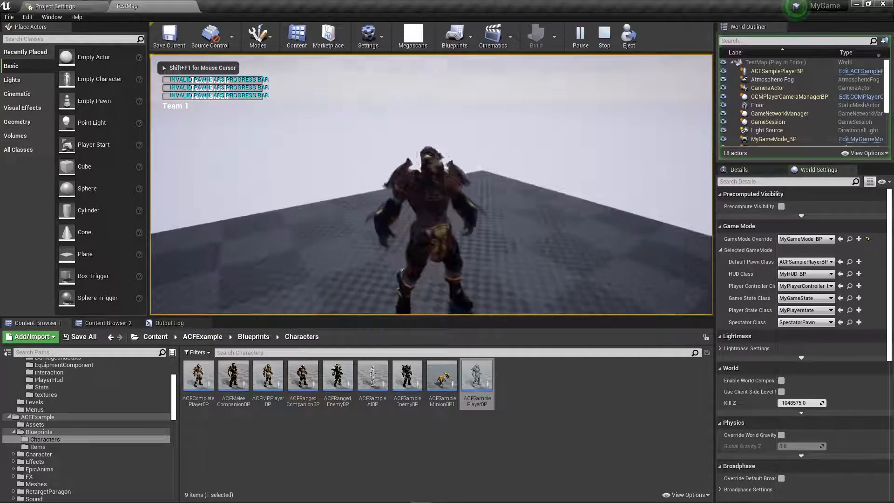
key("w")
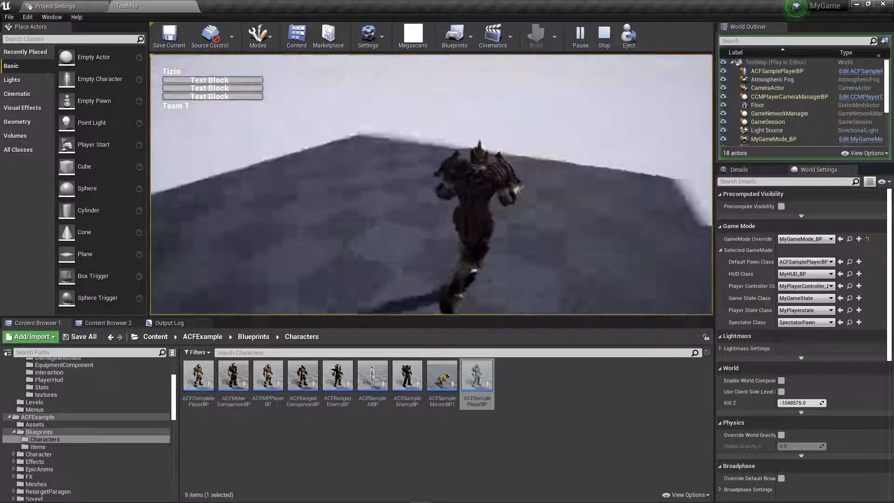
key("Escape")
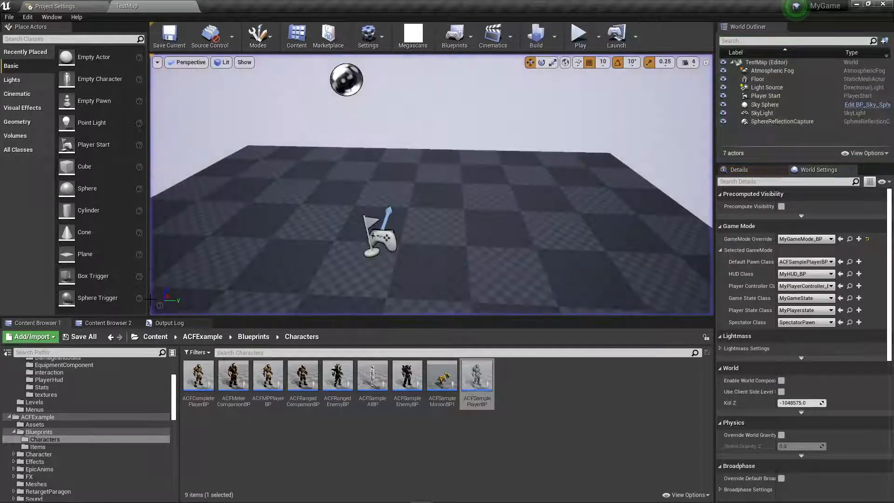
Open the ACFSamplePlayerBP blueprint, filter its class defaults by "contr" and view the available AI Controller Class options.
left_click(478, 372)
left_click(370, 371)
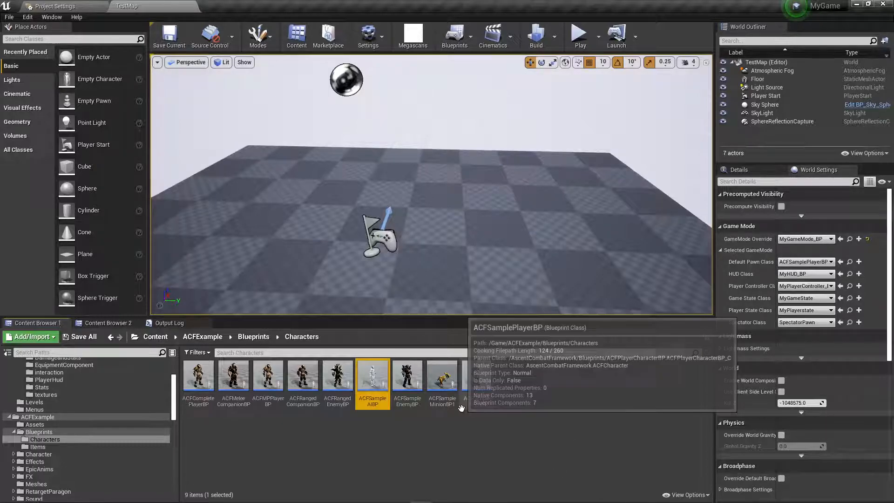
left_click(475, 379)
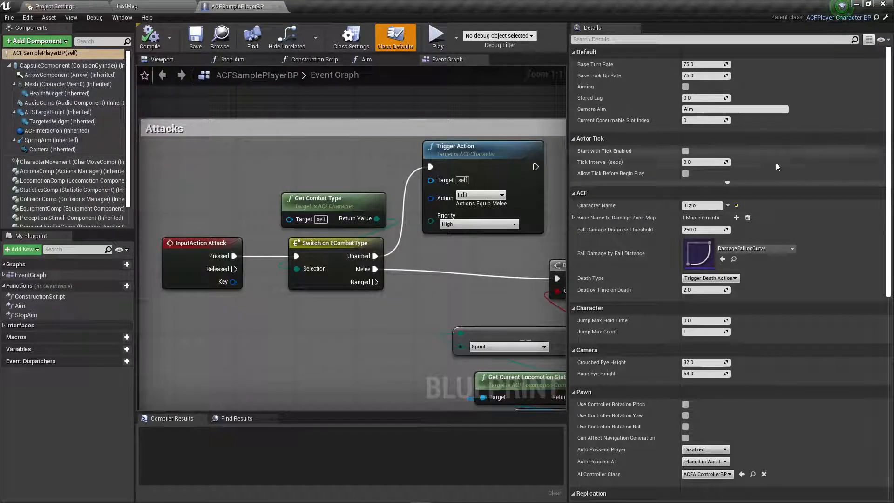
left_click(721, 40)
type("contr")
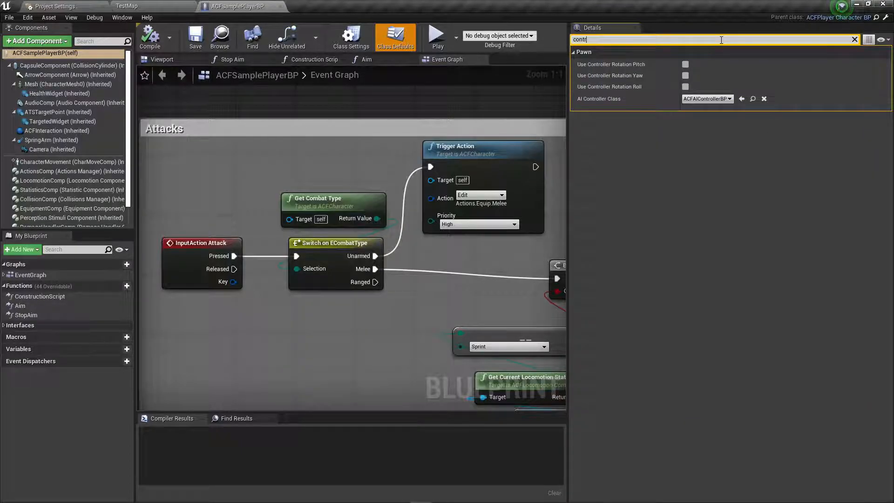
left_click(716, 100)
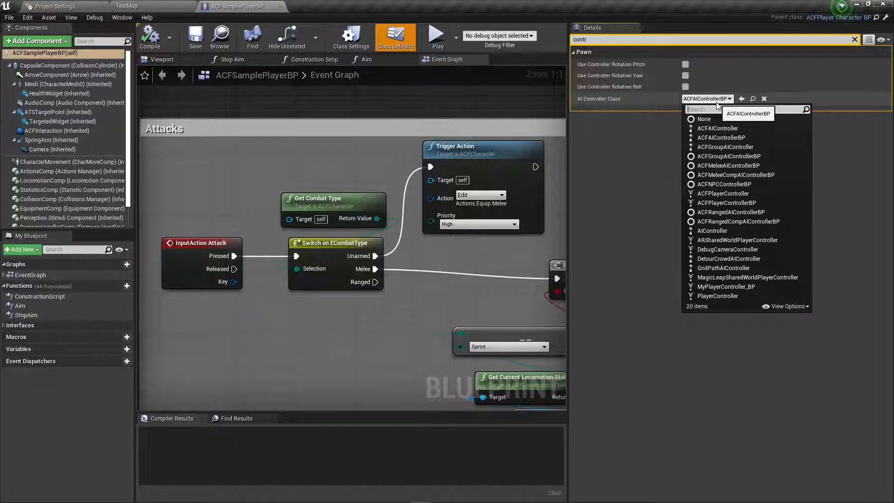
left_click(231, 8)
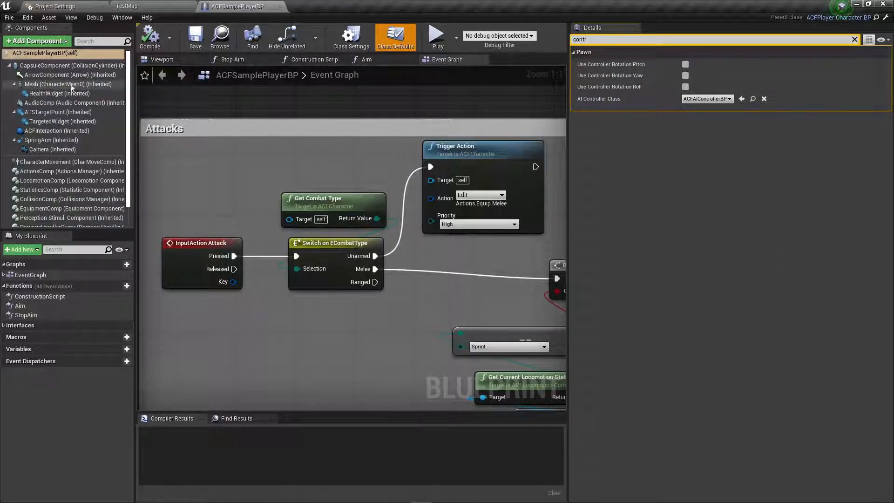
Clear the details filter and set the HealthWidget component's Widget Class to DP_OnHeadUserWidget.
left_click(60, 93)
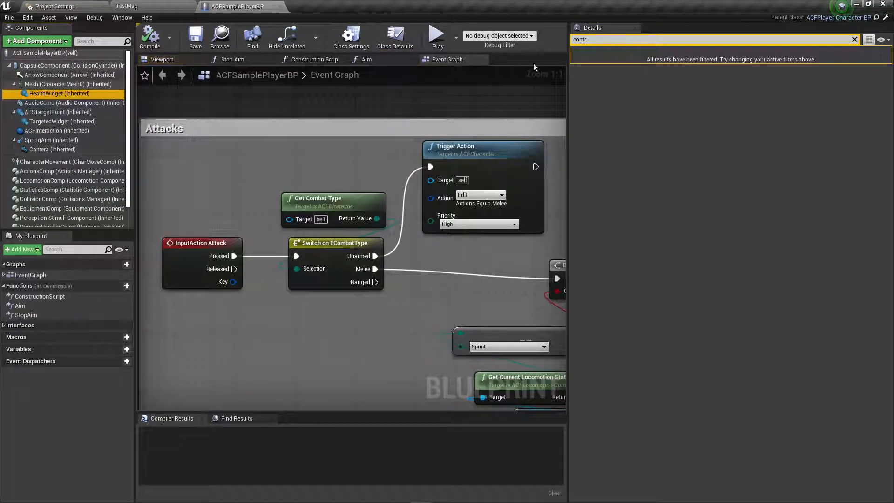
left_click_drag(592, 40, 562, 46)
key("BackSpace")
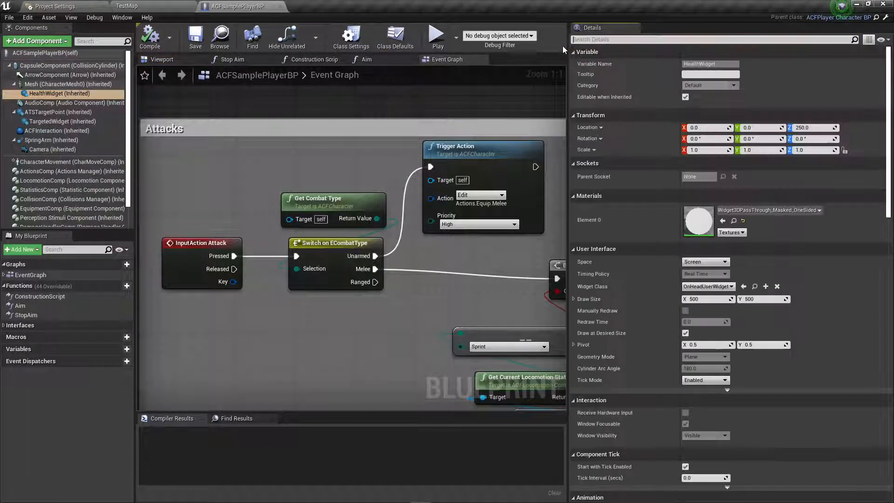
left_click(710, 287)
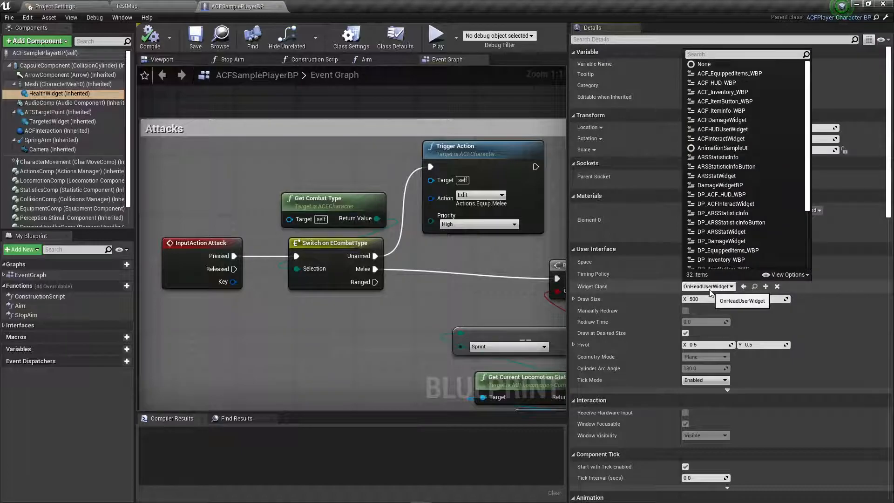
scroll(751, 228, "down", 3)
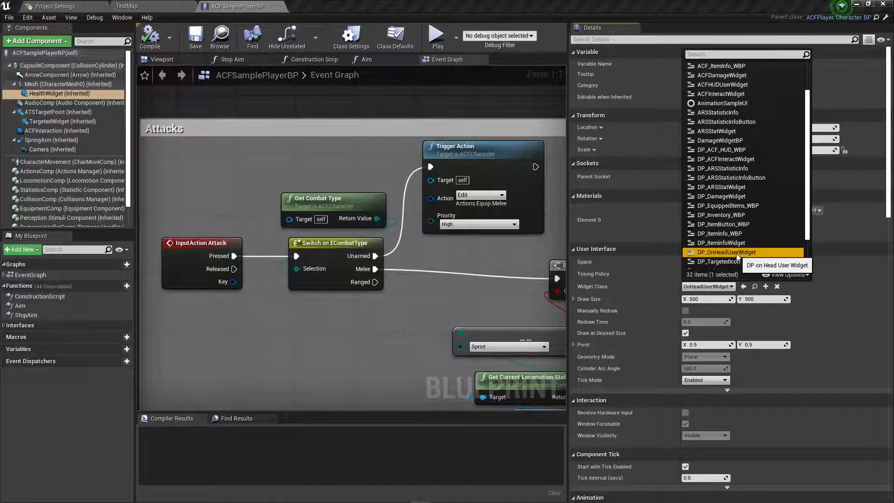
left_click(736, 252)
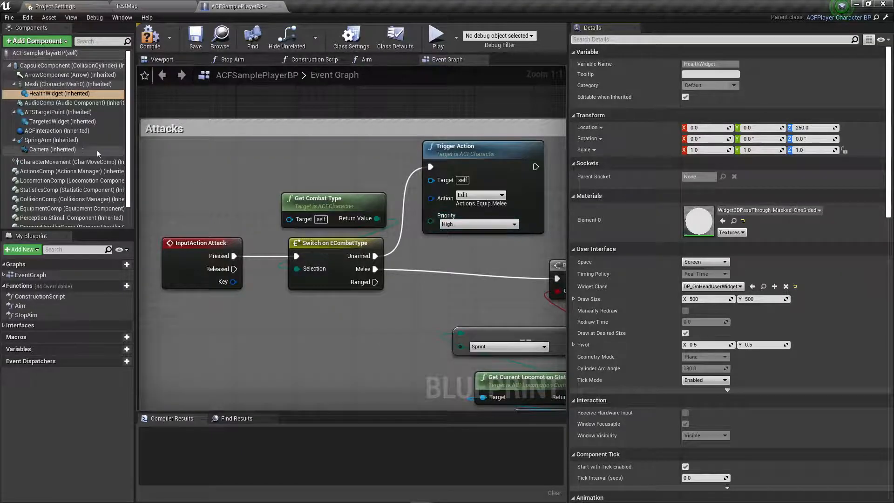
Set the TargetedWidget component's Widget Class to DP_TargetedIcon.
left_click(65, 102)
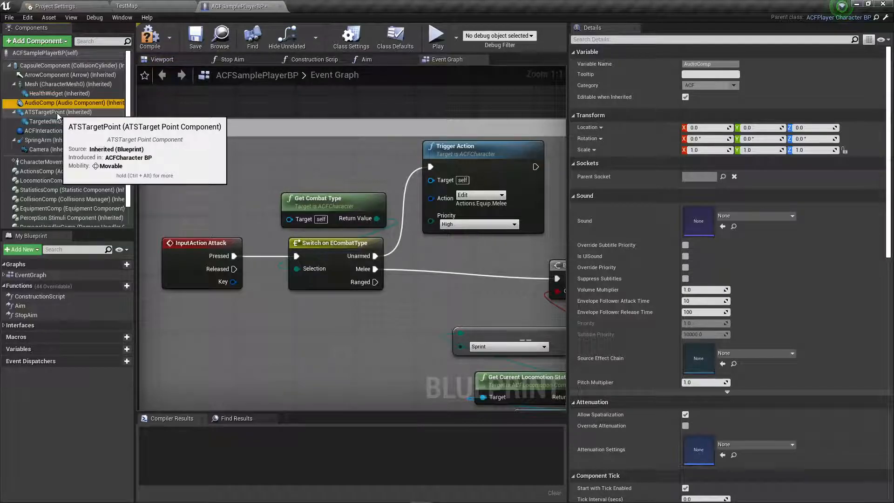
left_click(57, 113)
left_click(47, 122)
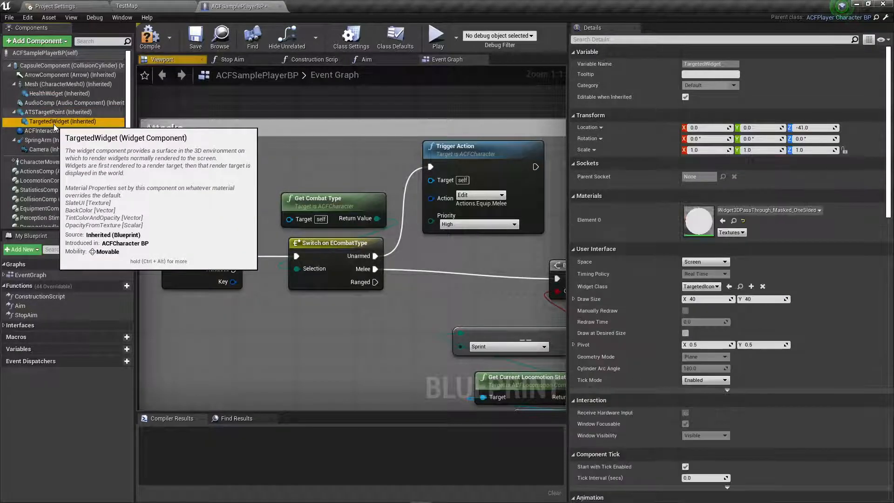
left_click(713, 287)
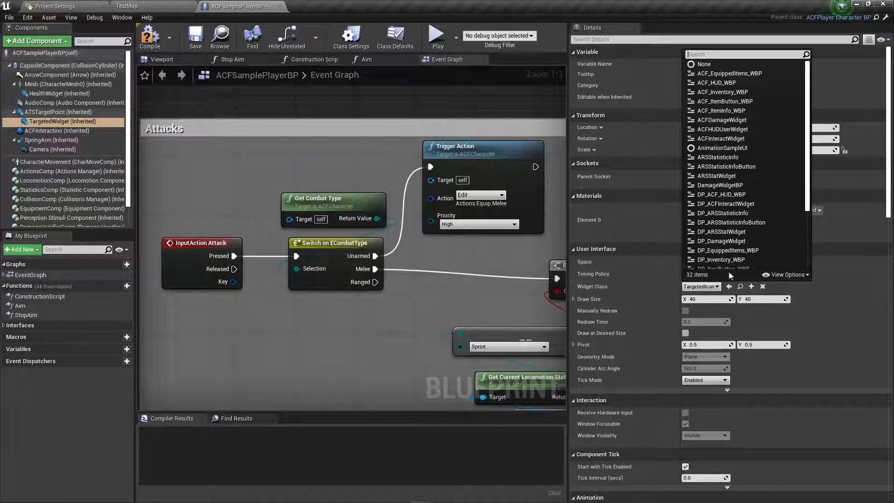
scroll(771, 216, "down", 3)
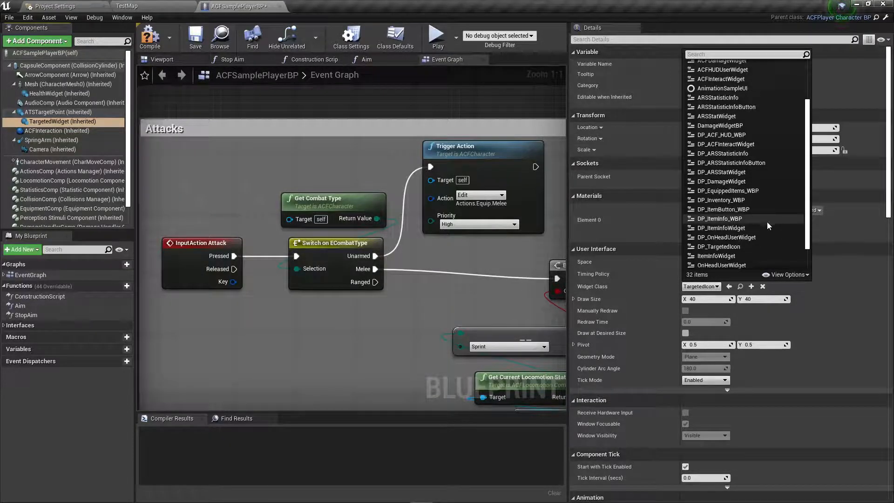
left_click(738, 247)
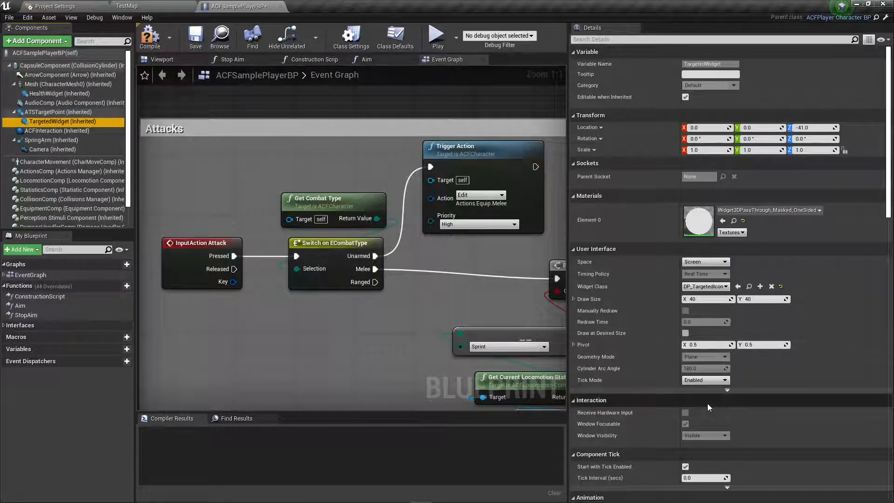
Go through the remaining inherited components for widget references and set EffectsManagerComponentBP's Damage Widget to DP_DamageWidget.
scroll(675, 238, "down", 3)
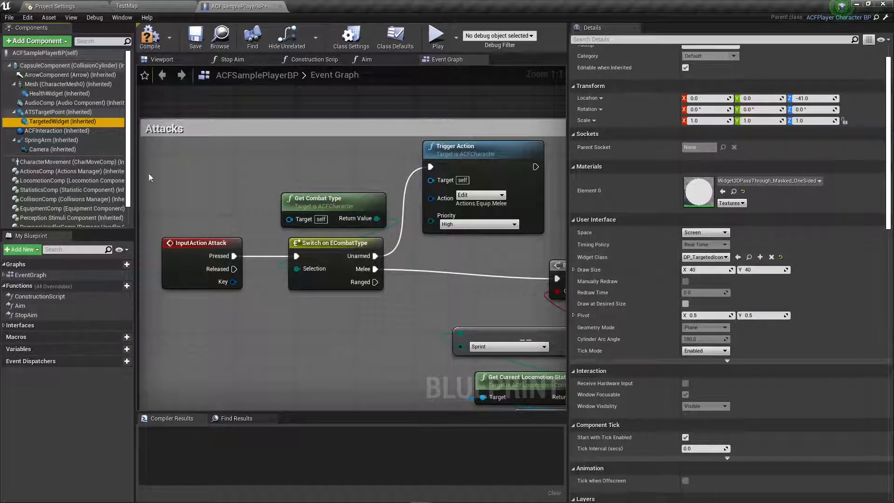
left_click(58, 130)
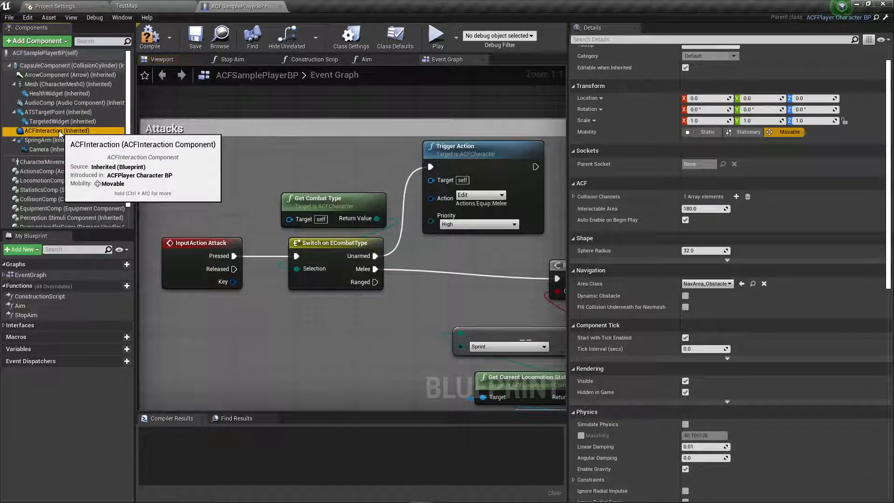
left_click(47, 210)
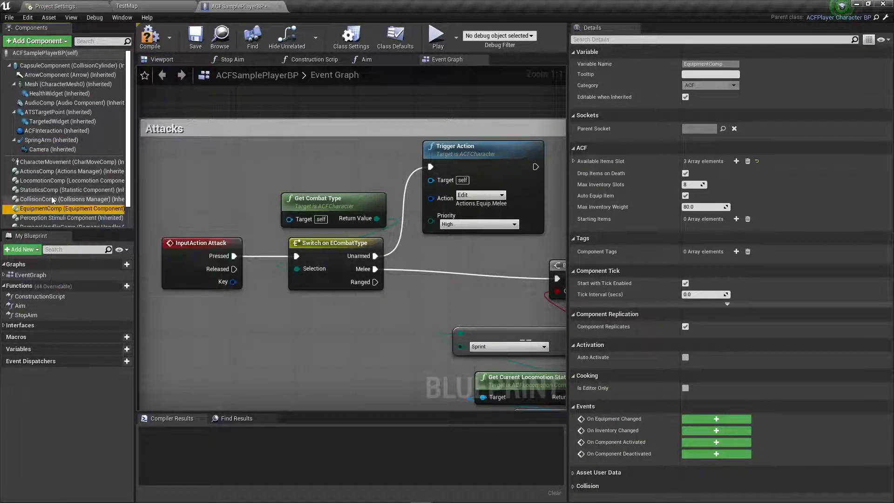
left_click(51, 200)
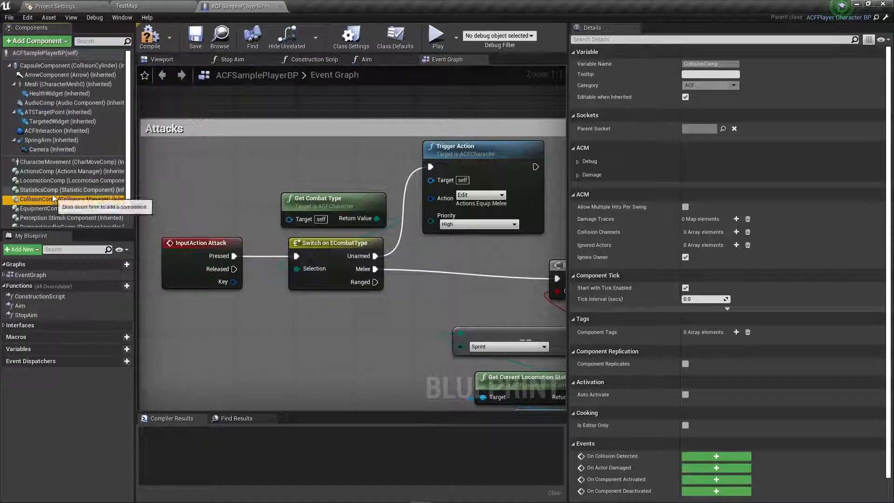
left_click(54, 190)
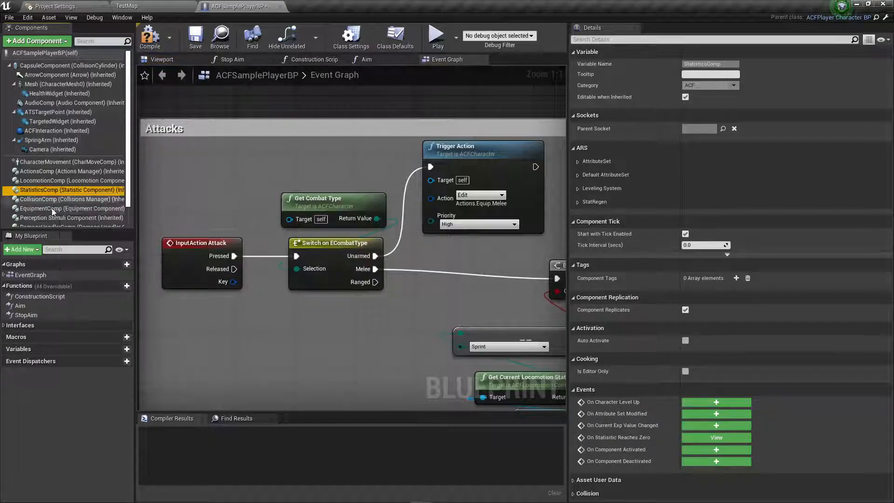
scroll(54, 203, "down", 2)
left_click(54, 203)
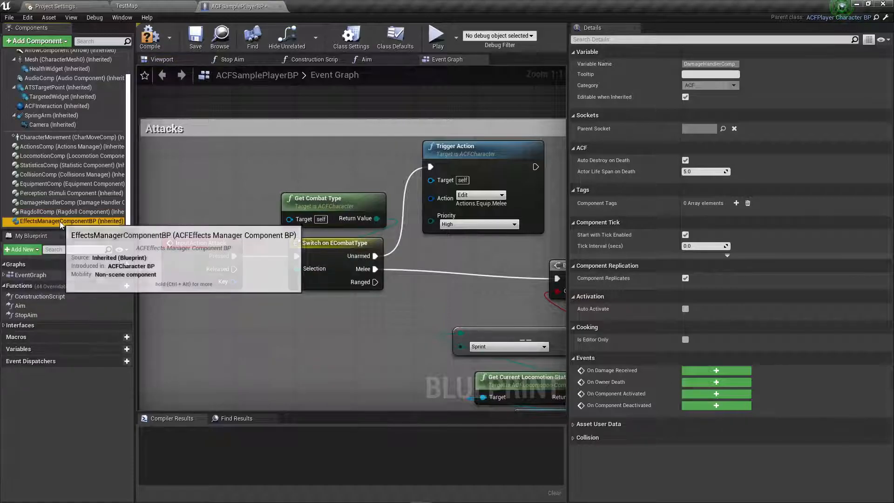
left_click(60, 221)
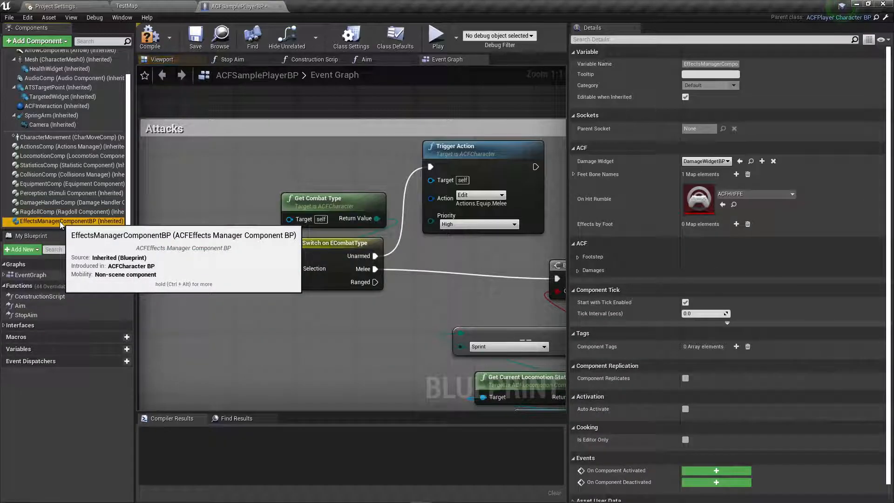
left_click(729, 162)
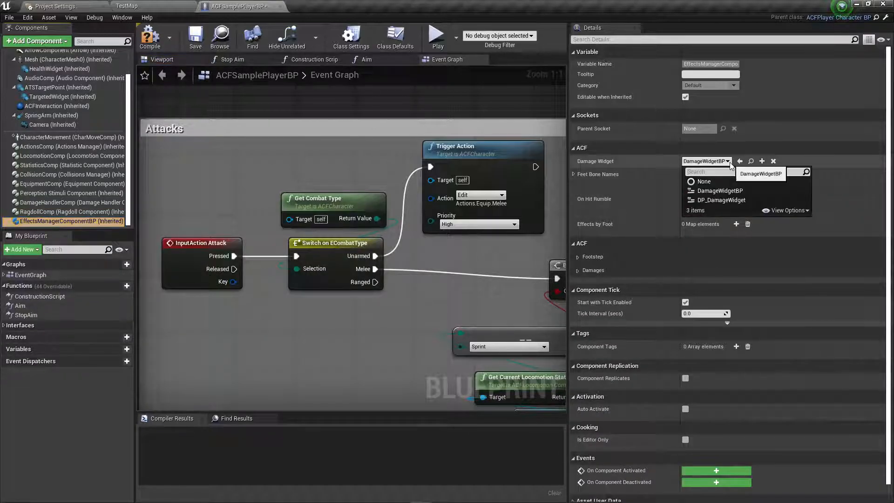
left_click(724, 200)
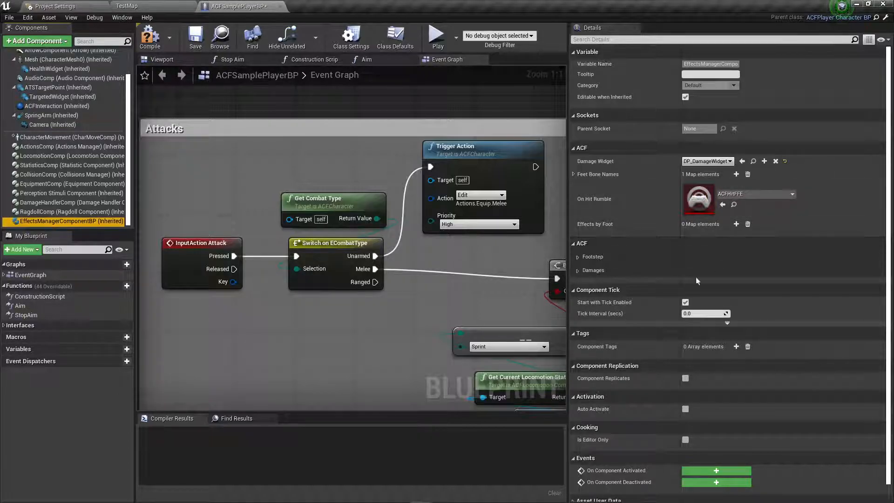
Compile and save the ACFSamplePlayerBP blueprint.
left_click(148, 47)
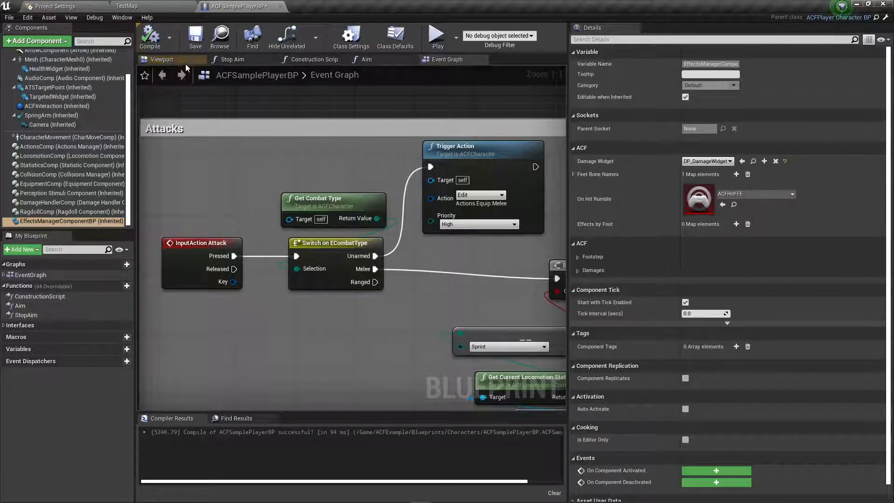
left_click(196, 37)
left_click(149, 37)
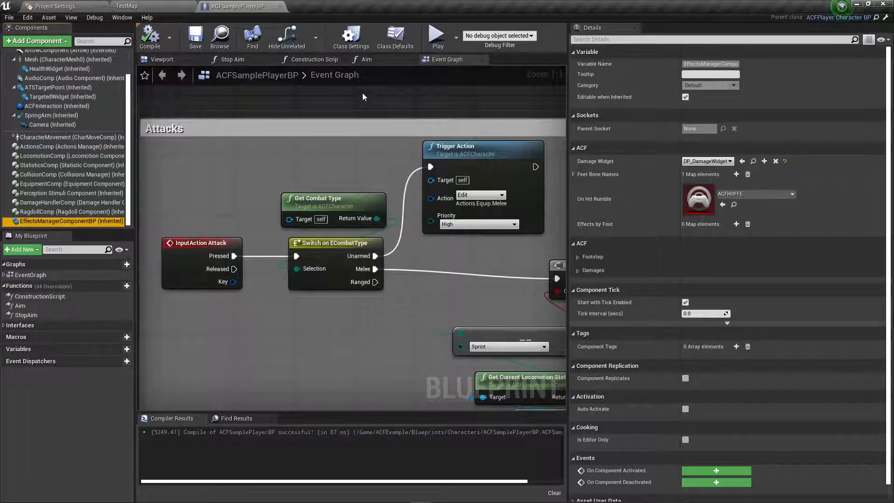
Open ACFSamplePlayerBP's class settings, search the Parent Class options for "dp_" and clear the search.
double_click(351, 73)
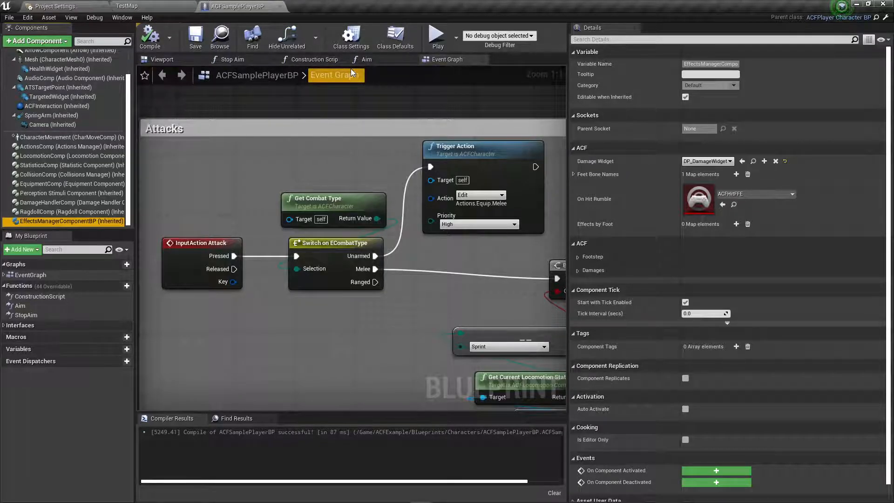
left_click(351, 37)
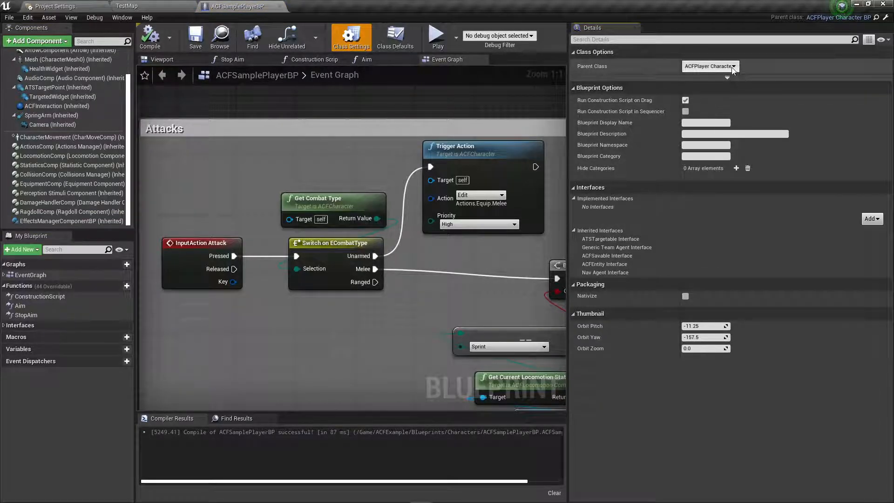
left_click(733, 68)
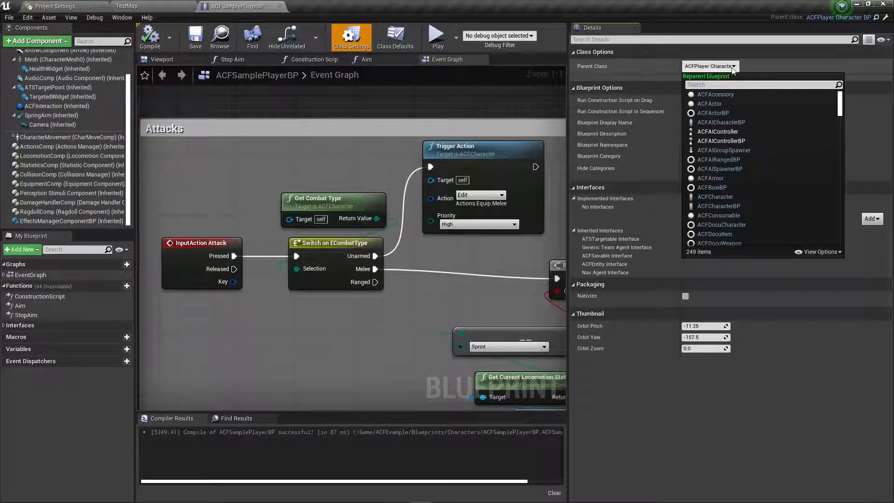
type("dp_")
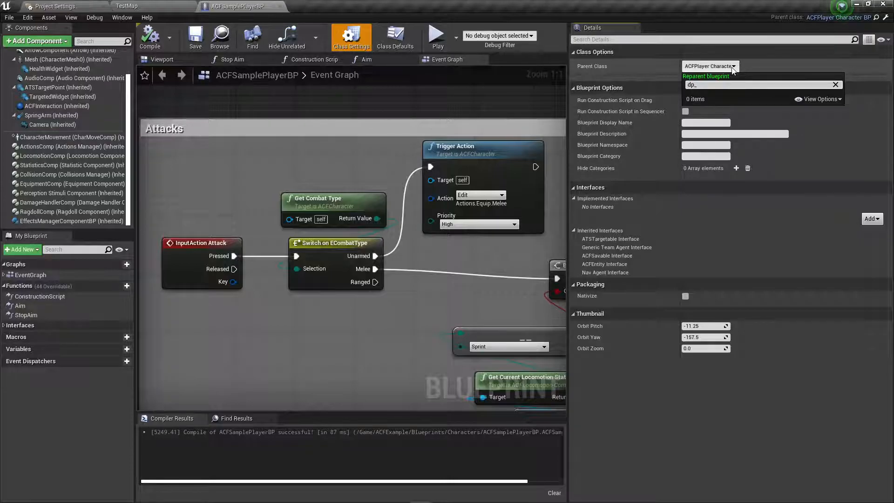
key("BackSpace")
key("BackSpace")
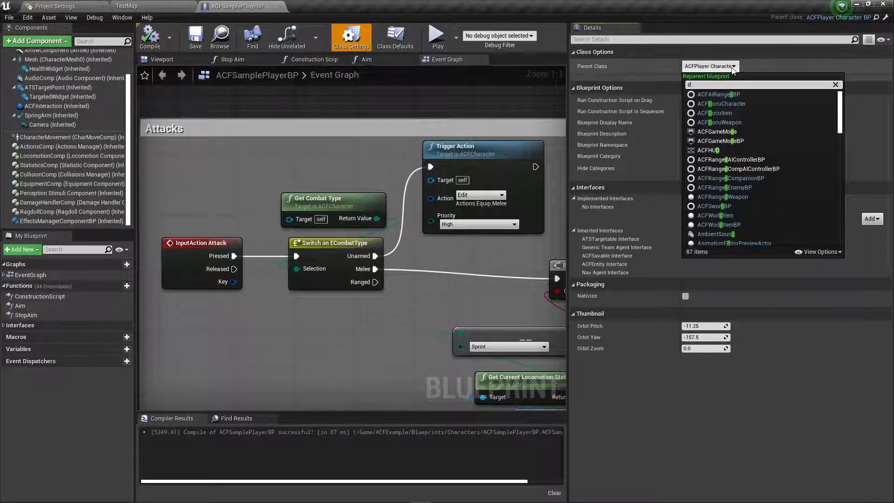
key("BackSpace")
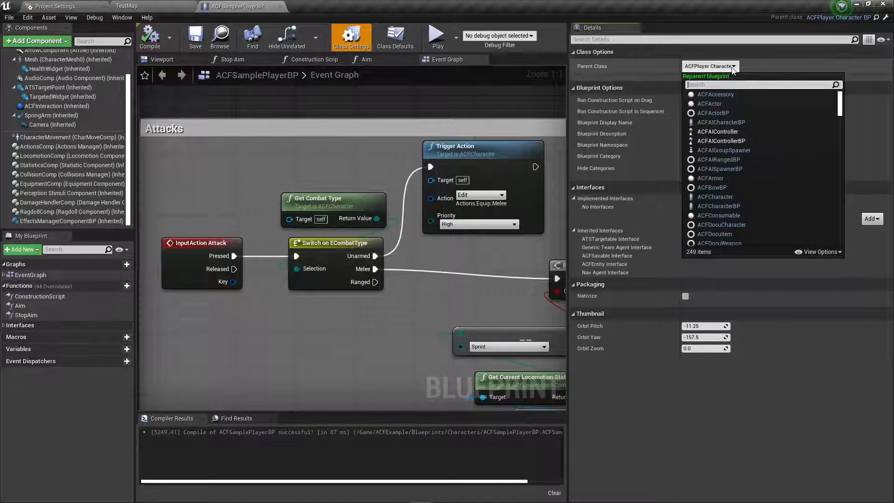
Switch to the TestMap level and open the Player folder in _MyGame/Core/Blueprints to check the base player blueprint's name.
left_click(144, 6)
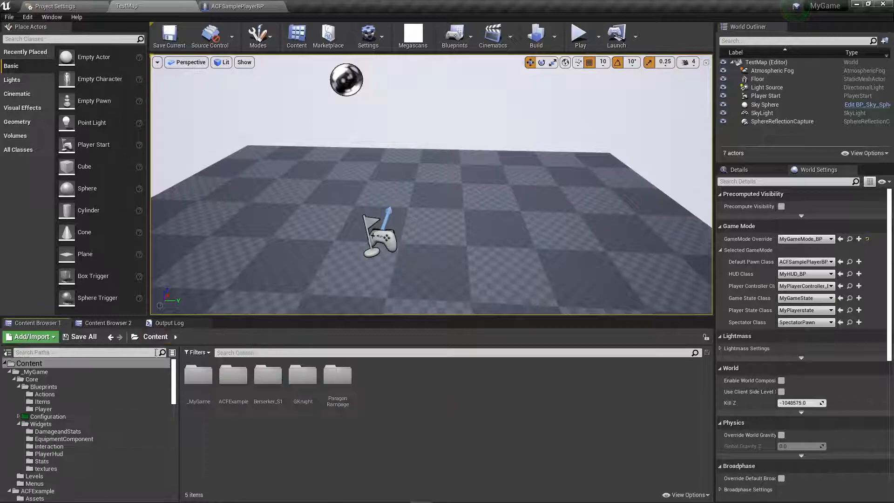
left_click(47, 387)
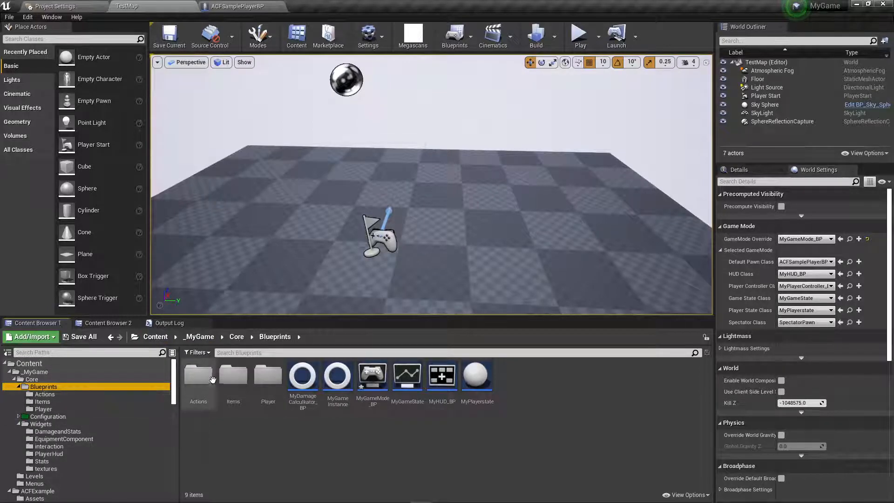
double_click(260, 375)
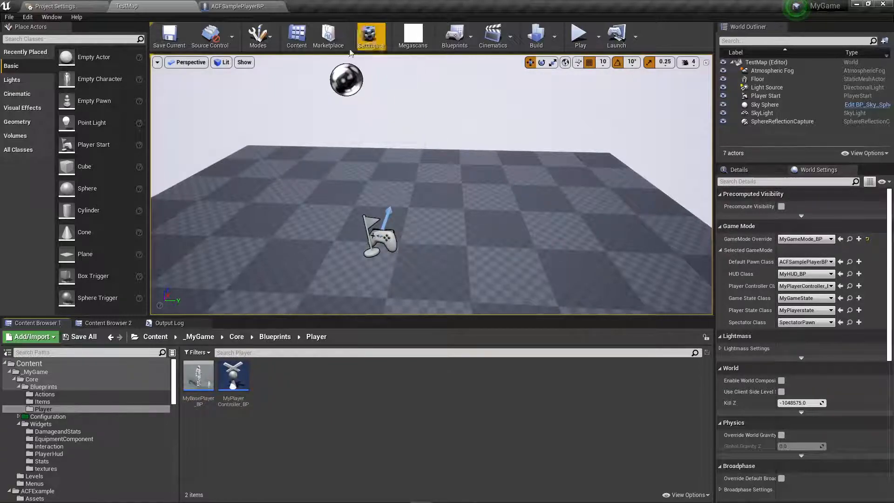
Return to ACFSamplePlayerBP and reparent it to MyBasePlayer_BP, accepting the possible data loss.
left_click(242, 6)
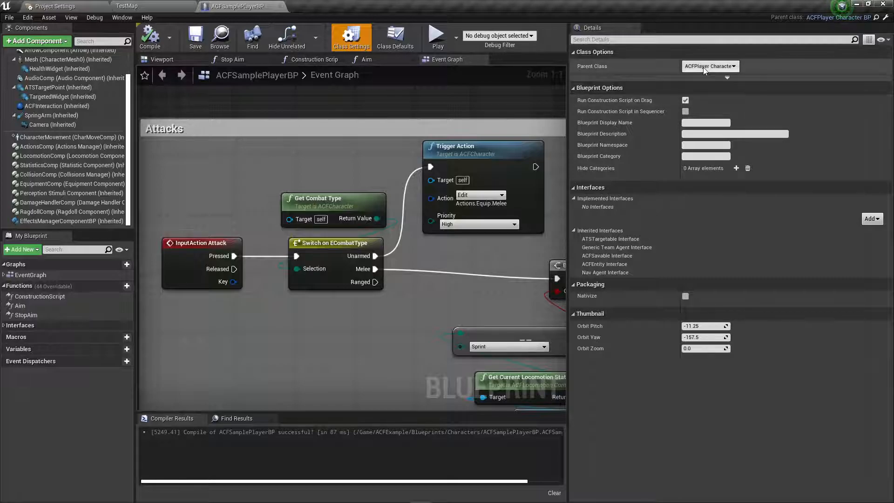
left_click(704, 66)
type("mybase")
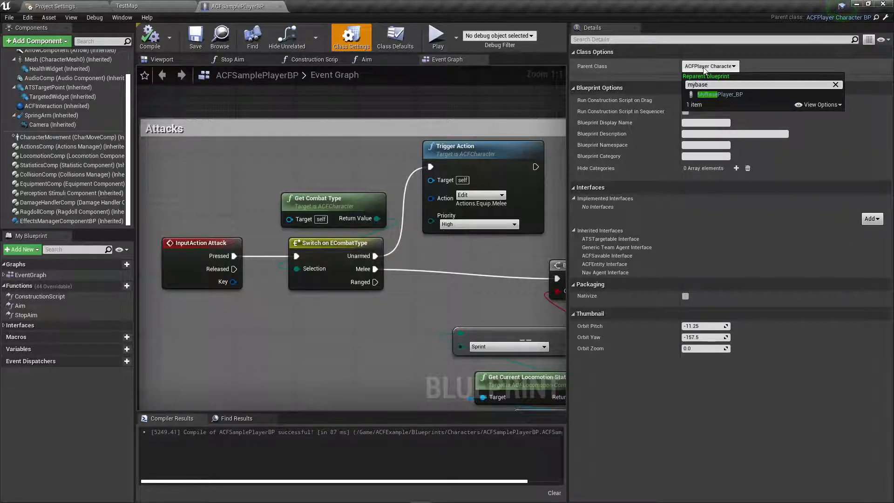
left_click(727, 96)
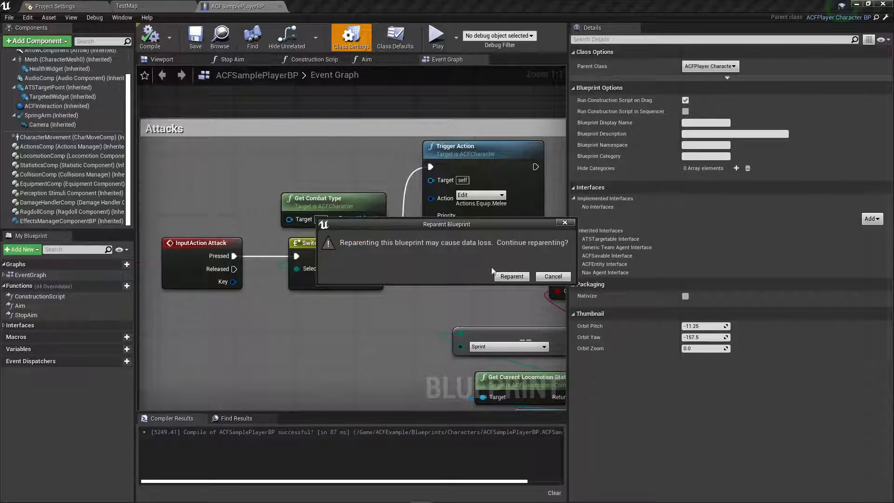
left_click(511, 276)
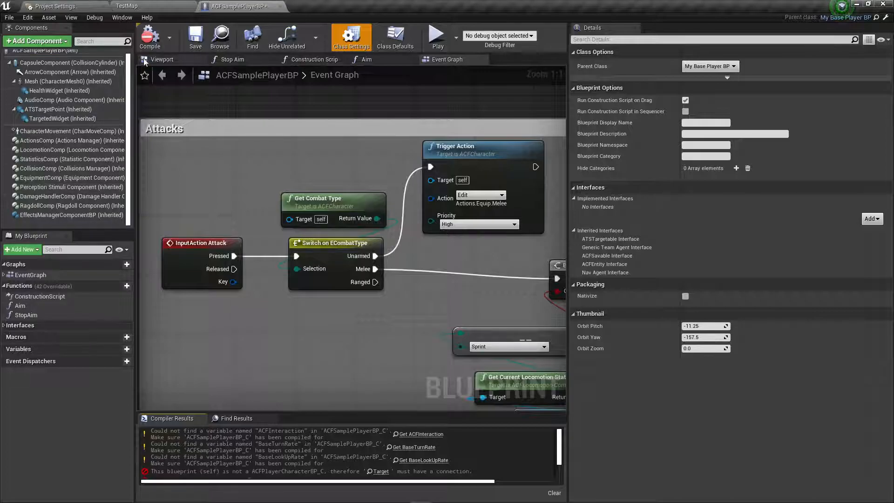
Locate the ACFInteraction getter node from the compiler results and examine its available node actions.
left_click(422, 434)
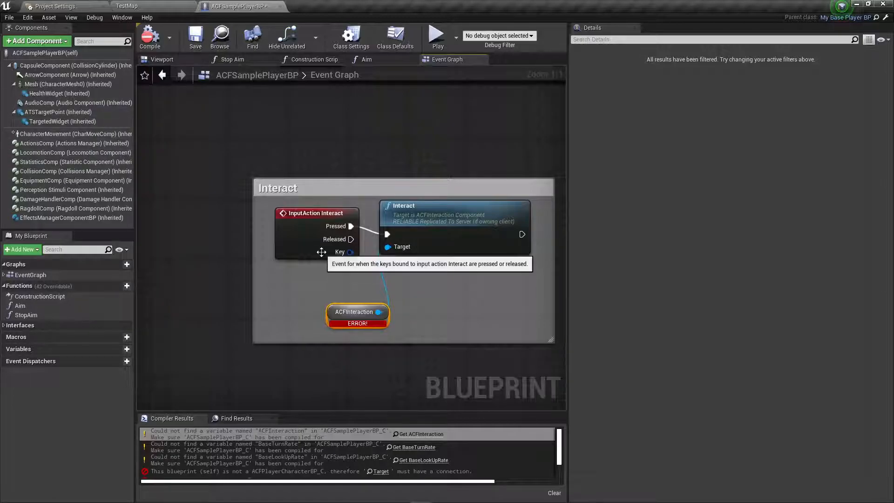
right_click(331, 314)
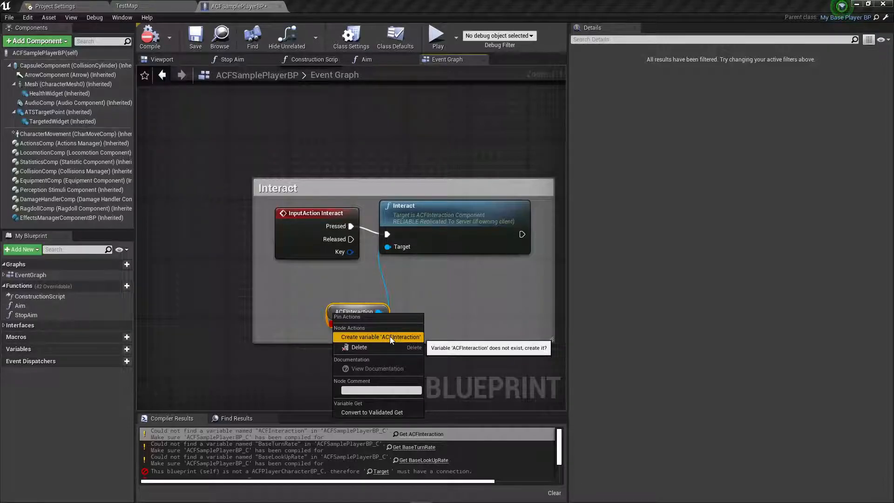
left_click(218, 295)
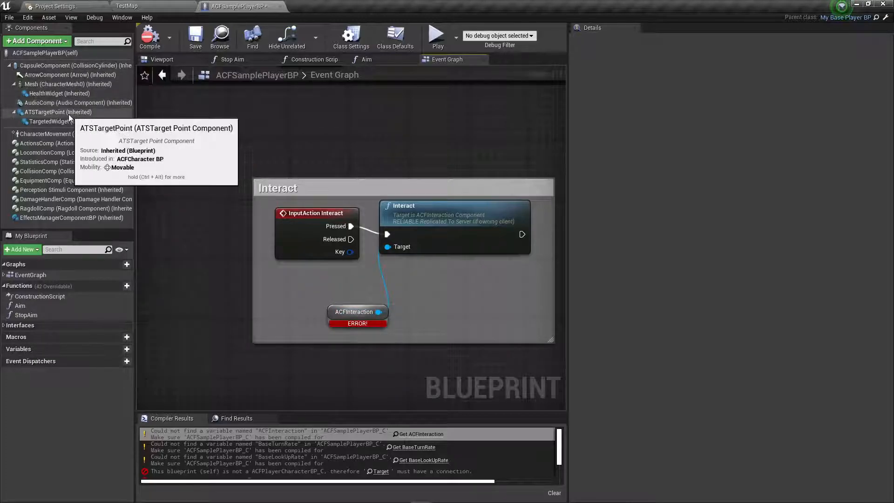
left_click(66, 41)
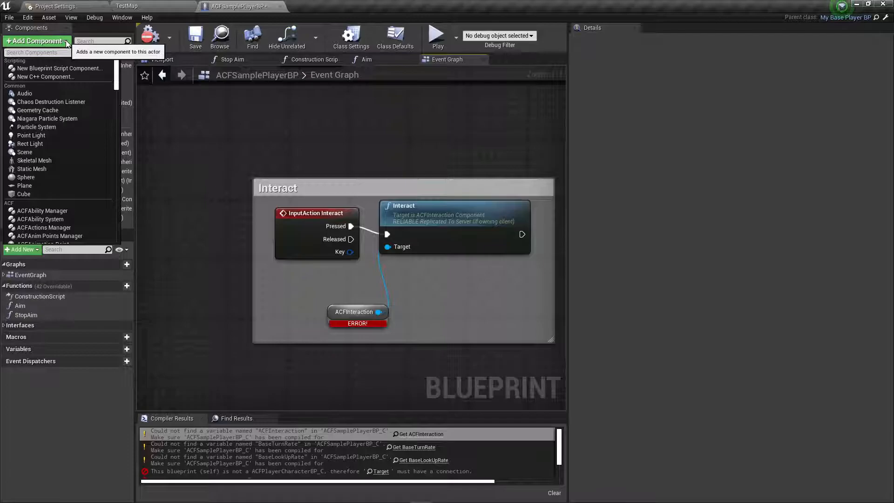
type("interac")
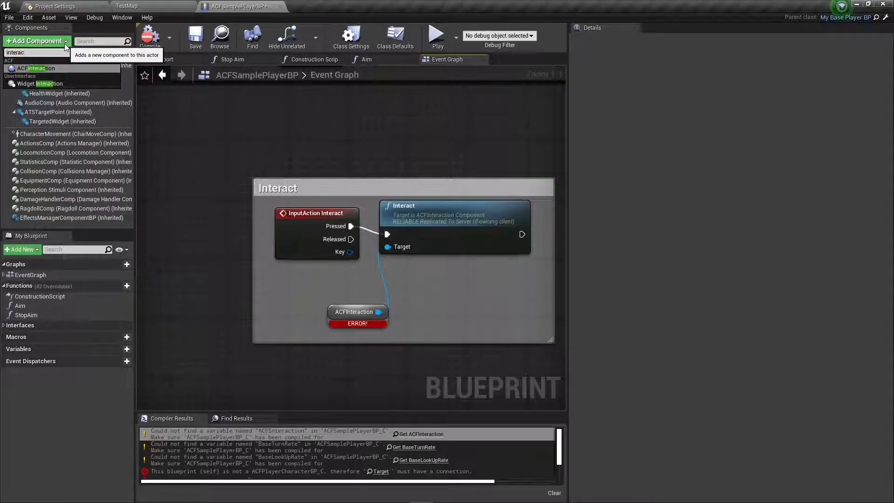
left_click(189, 166)
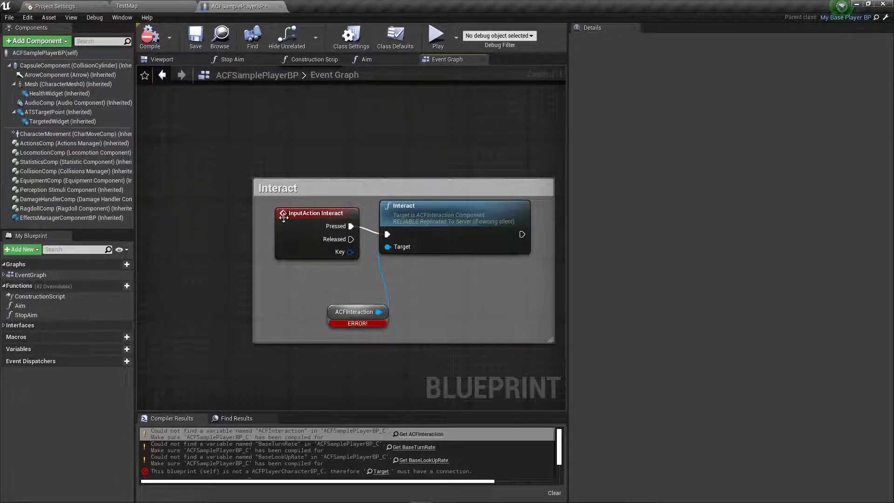
Disconnect the Interact input event and function nodes, delete the broken ACFInteraction getter, and recompile the blueprint.
scroll(244, 123, "down", 4)
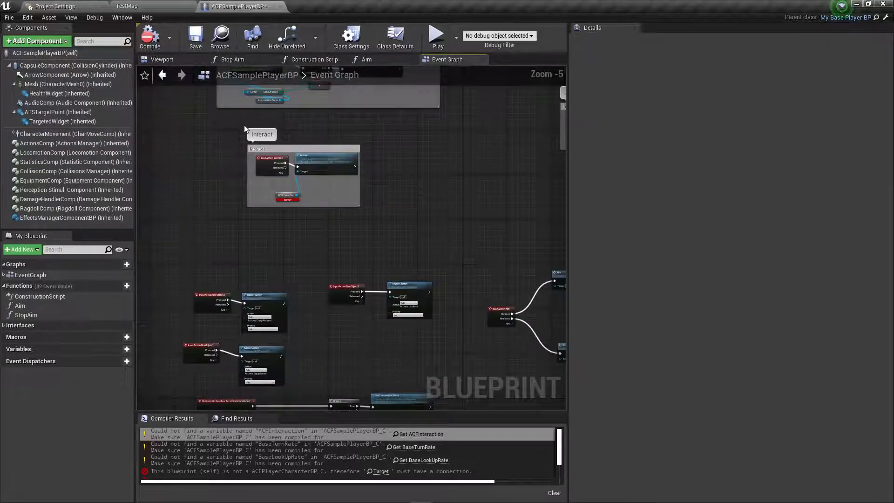
scroll(244, 124, "up", 2)
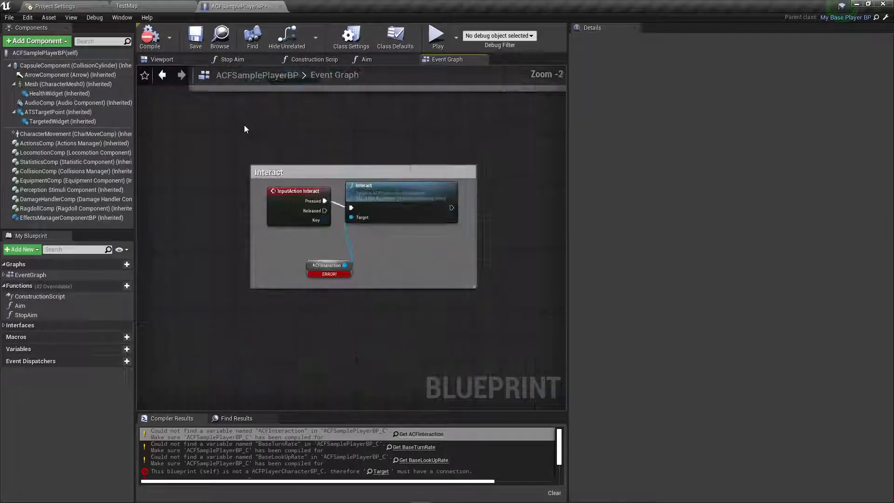
left_click(323, 201, "alt")
left_click(350, 218, "alt")
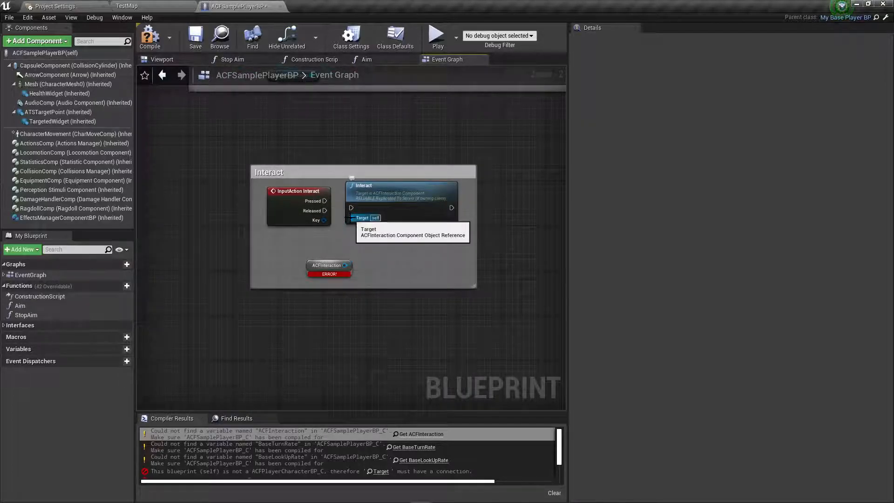
left_click(334, 266)
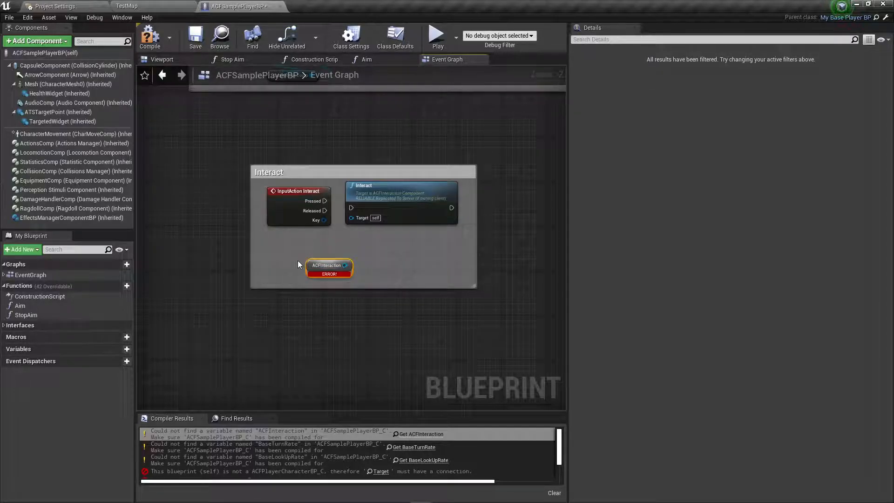
key("Delete")
left_click(163, 42)
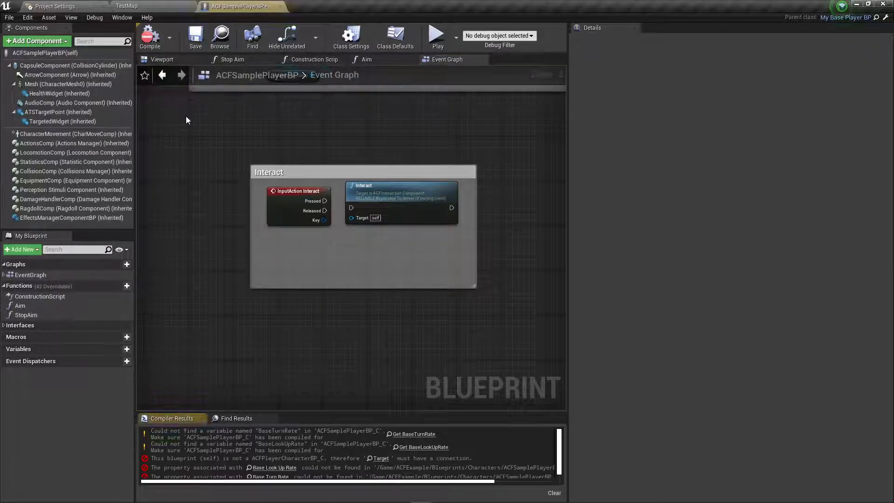
Create the missing BaseLookUpRate and BaseTurnRate variables from their broken getter nodes in the Gamepad input group and compile.
left_click(414, 434)
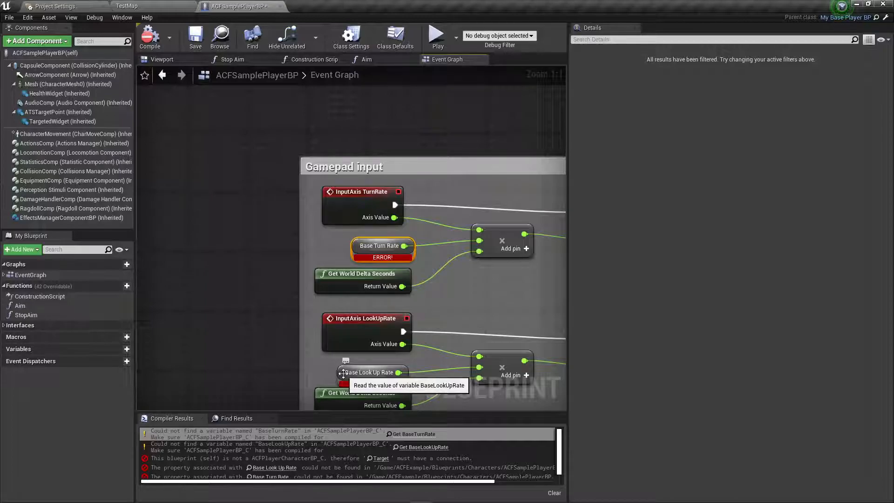
right_click(343, 373)
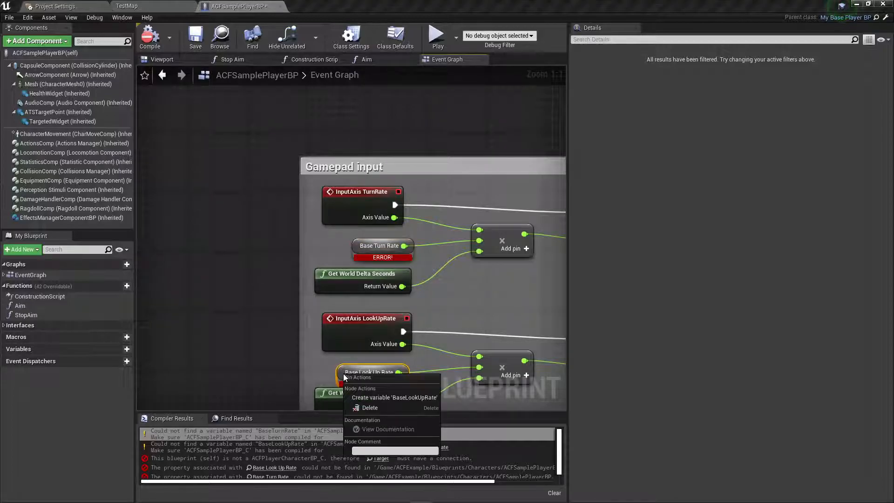
left_click(366, 392)
right_click(366, 249)
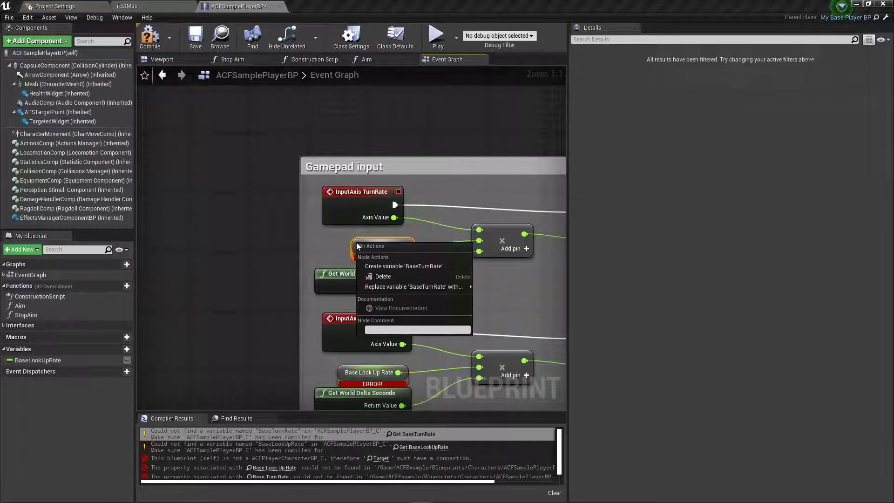
left_click(378, 267)
scroll(373, 266, "down", 4)
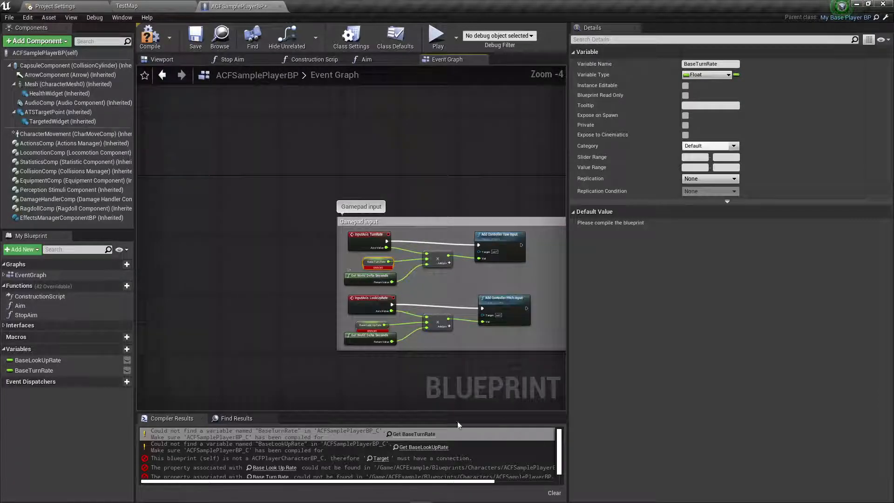
left_click(149, 37)
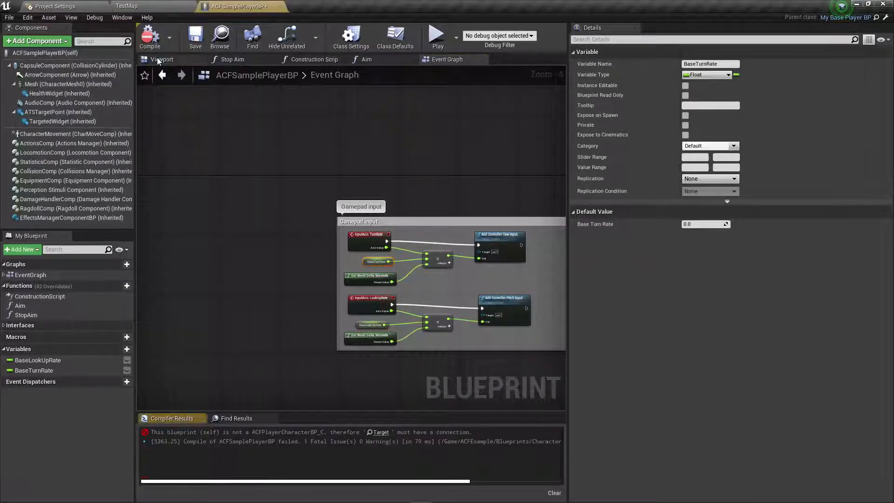
Locate the failing Set Strafe node from the compiler error, disconnect its execution input, and recompile ACFSamplePlayerBP.
left_click(381, 432)
right_click_drag(333, 332, 563, 419)
right_click_drag(686, 385, 338, 373)
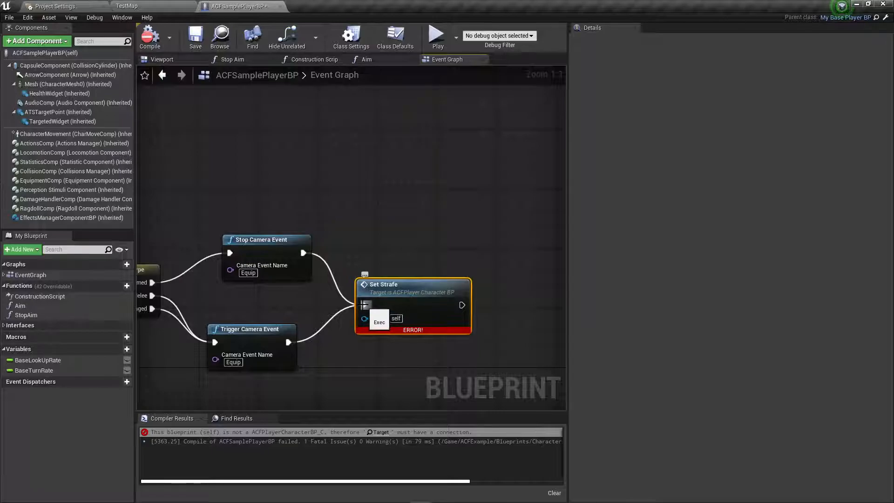
left_click(364, 305, "alt")
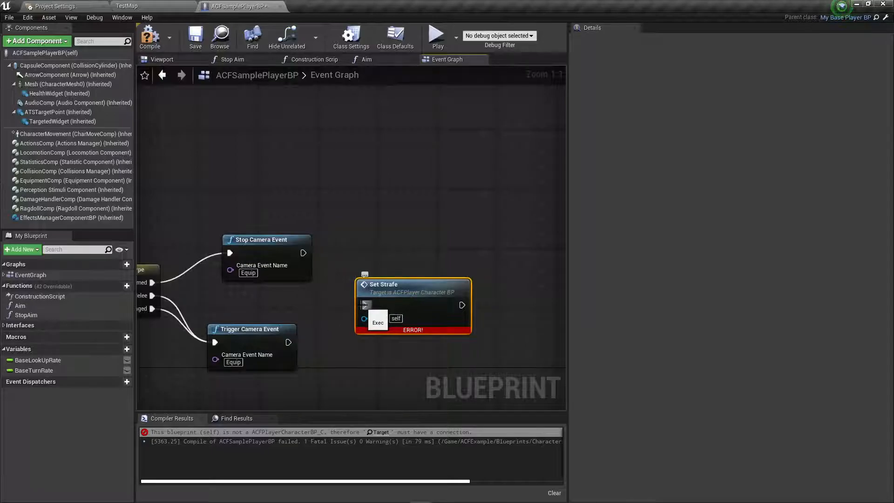
left_click(150, 39)
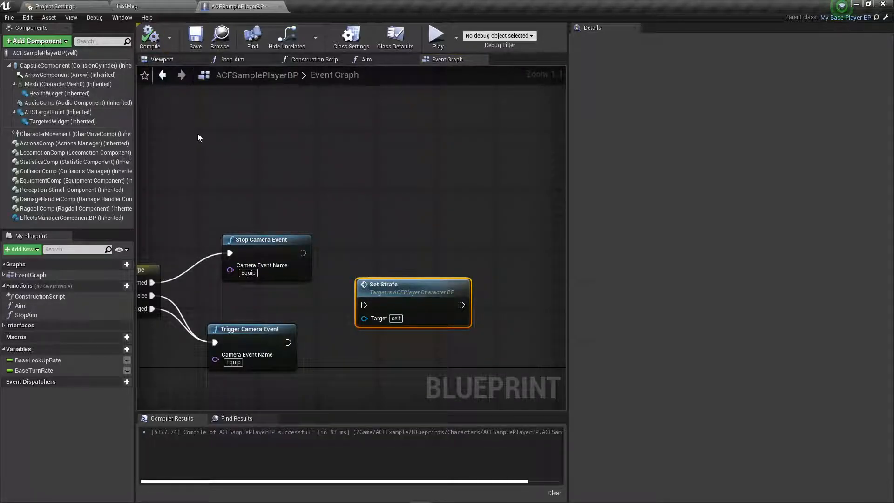
Open MyBasePlayer_BP from the TestMap level's Player folder in the full blueprint editor.
left_click(141, 4)
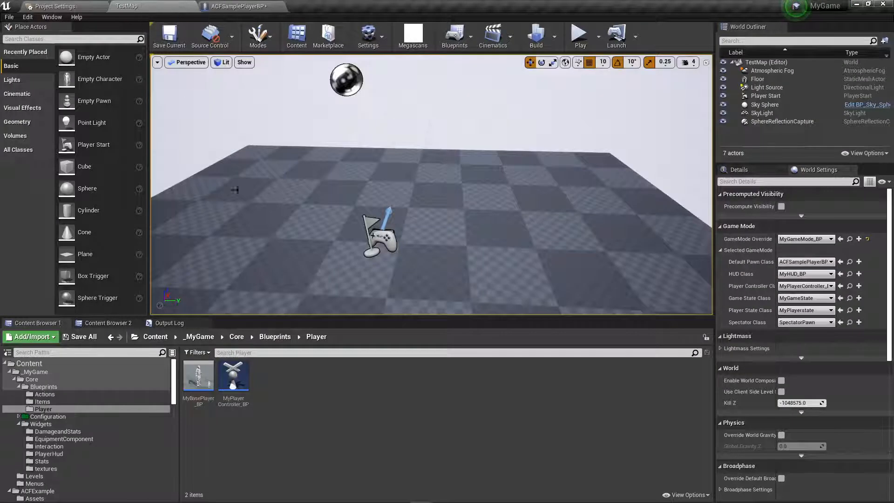
double_click(198, 380)
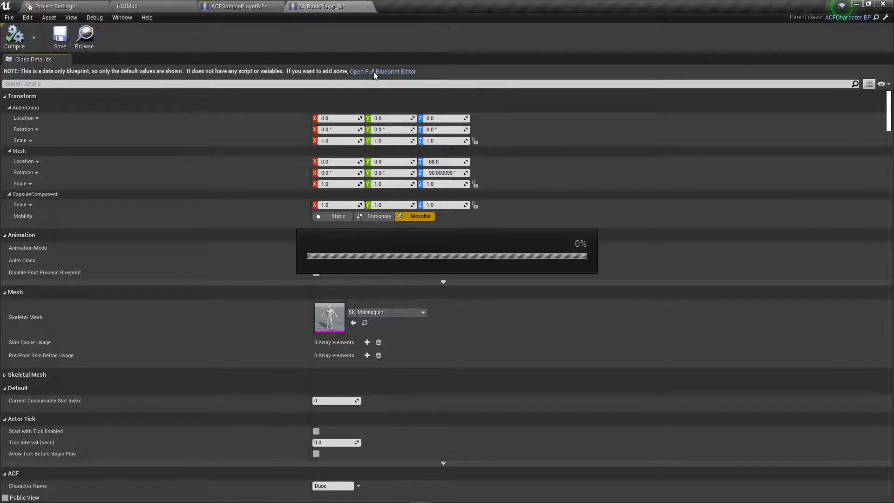
left_click(383, 71)
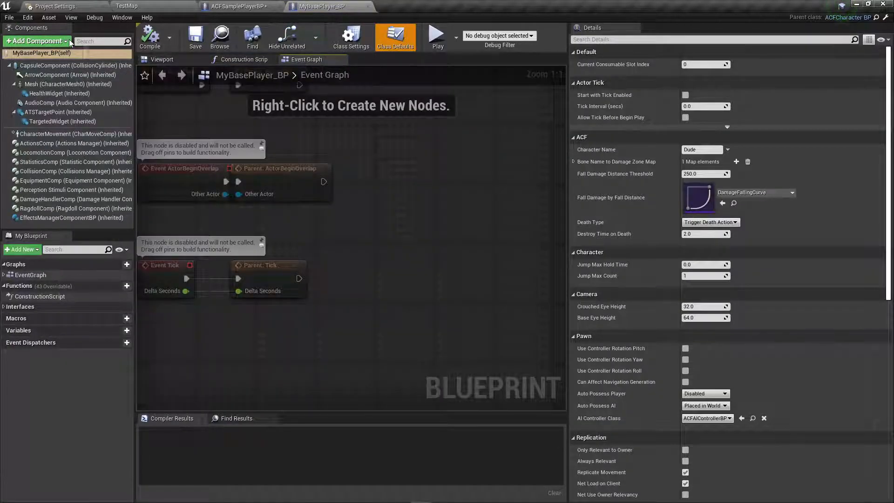
Add an ACFInteraction component to MyBasePlayer_BP, keeping its default name.
left_click(37, 41)
scroll(70, 194, "down", 4)
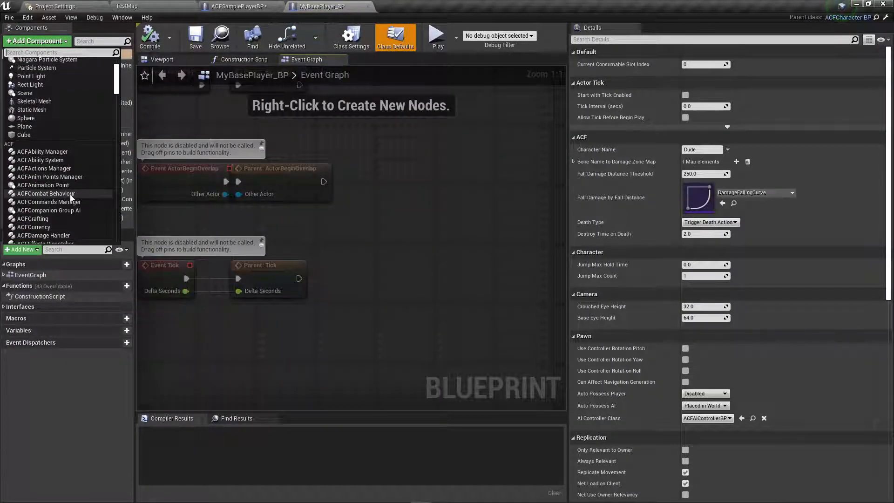
scroll(71, 196, "down", 3)
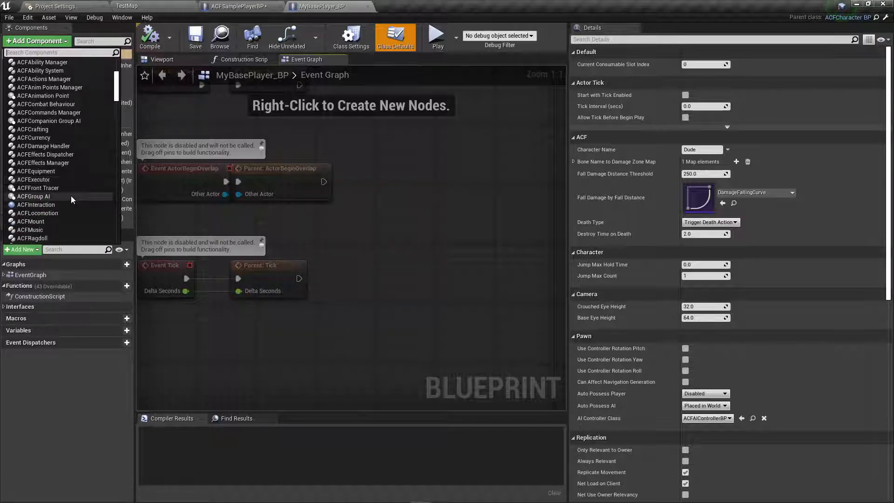
left_click(40, 204)
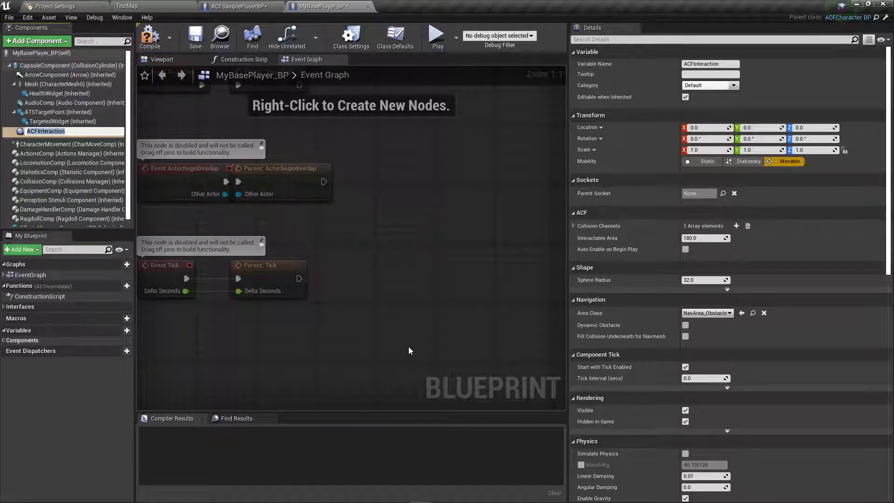
key("Return")
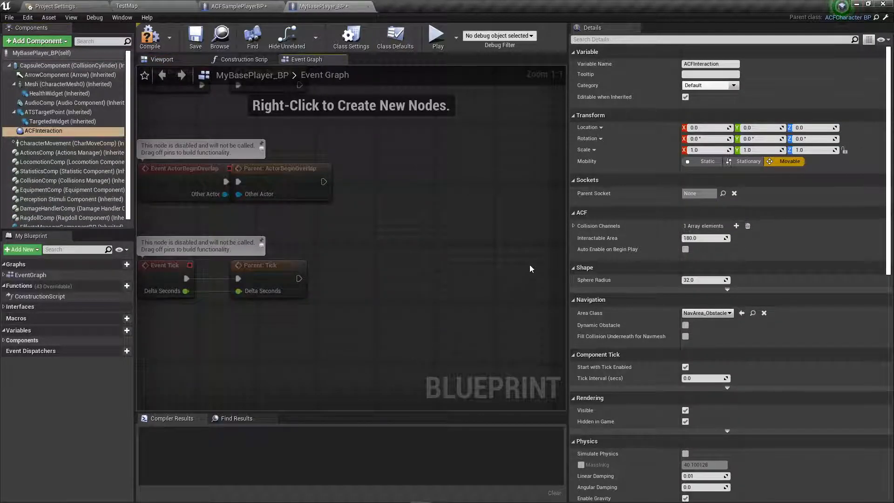
Check the ACFInteraction component's collision channels and compile MyBasePlayer_BP.
left_click(573, 226)
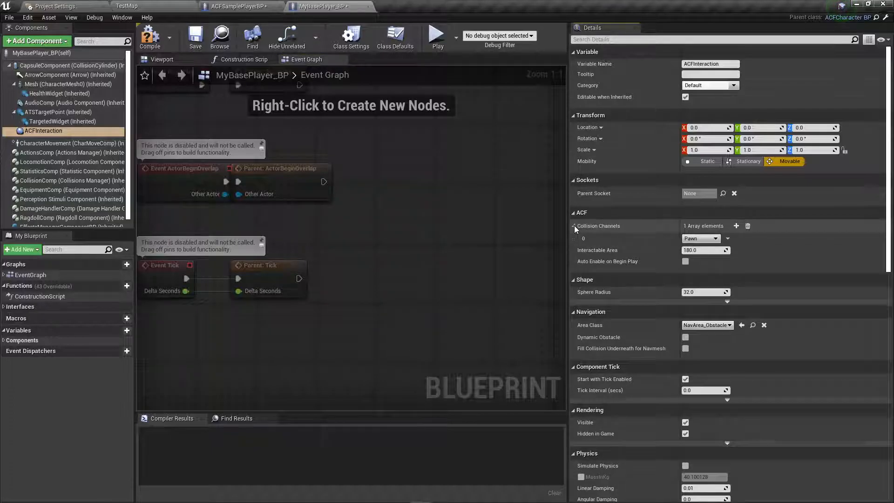
left_click(573, 226)
left_click(150, 36)
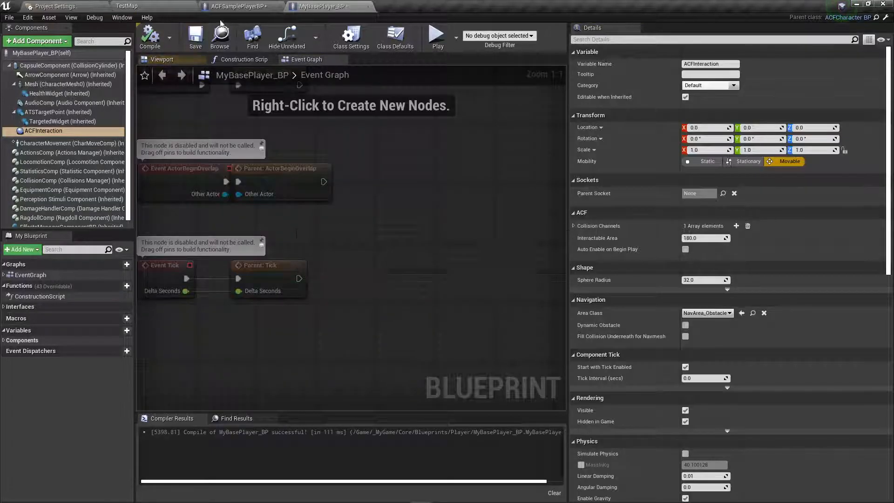
Save MyBasePlayer_BP, and in ACFSamplePlayerBP connect an ACFInteraction component reference to the Interact node's Target.
left_click(195, 36)
left_click(236, 7)
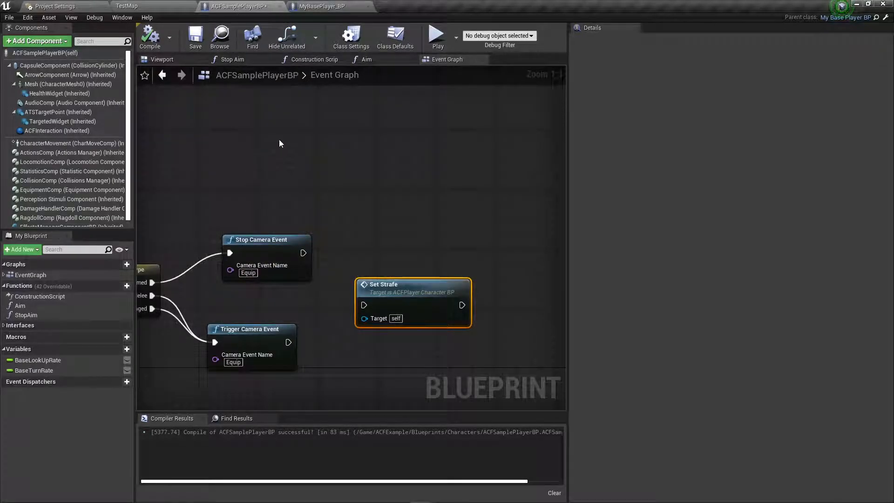
scroll(337, 151, "down", 5)
right_click_drag(262, 270, 632, 0)
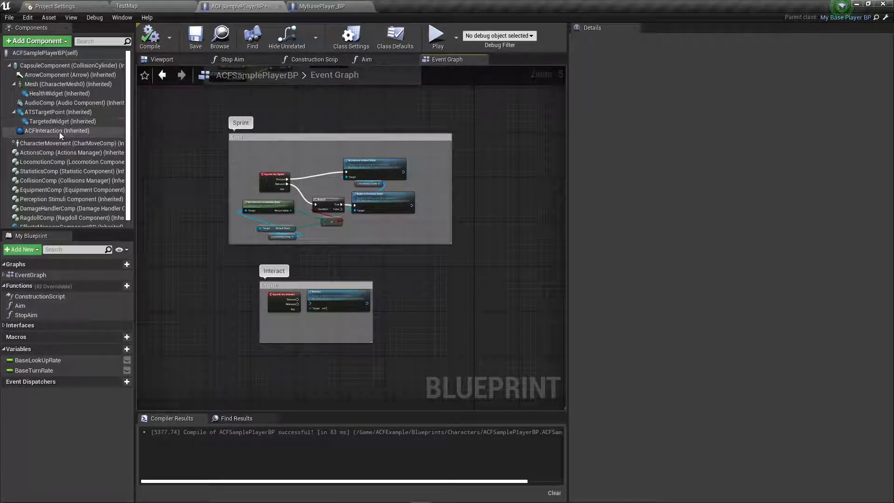
left_click_drag(57, 130, 395, 288)
scroll(217, 326, "up", 3)
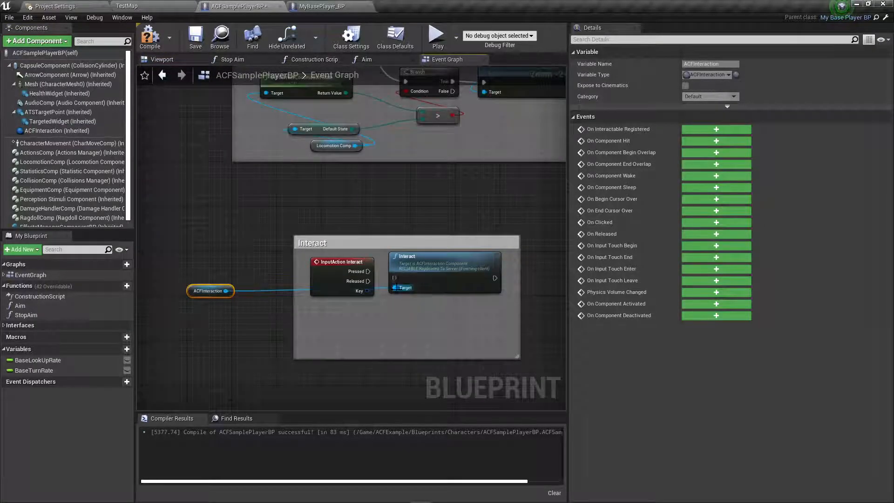
Place the ACFInteraction node inside the Interact group, wire InputAction Interact's Pressed output to Interact, and compile.
left_click_drag(186, 295, 359, 334)
left_click_drag(368, 271, 394, 279)
left_click(150, 37)
Examine the Attacks group's combat type switch, locomotion state branch and Trigger Action nodes in the event graph.
scroll(265, 242, "down", 7)
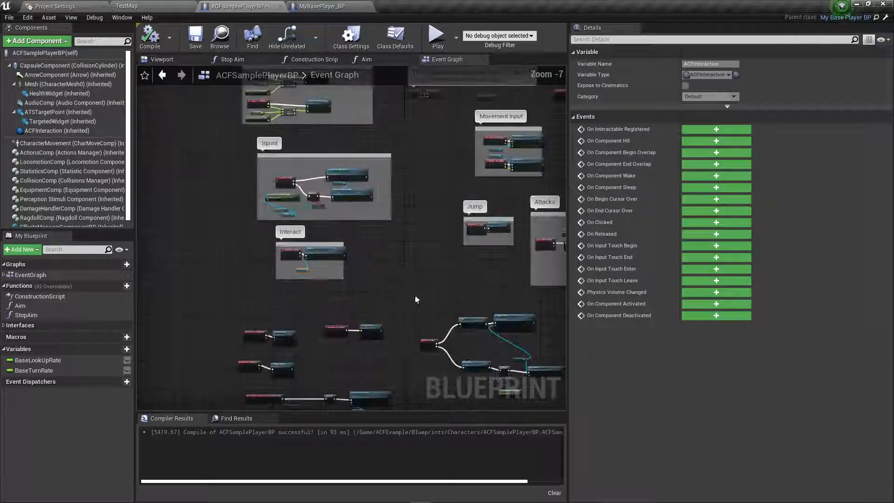
right_click_drag(431, 285, 200, 334)
scroll(343, 292, "up", 5)
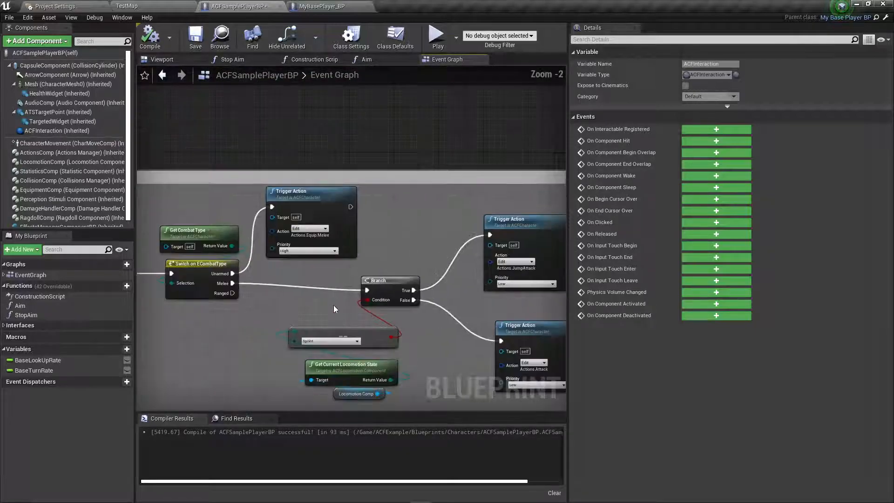
right_click_drag(435, 319, 355, 285)
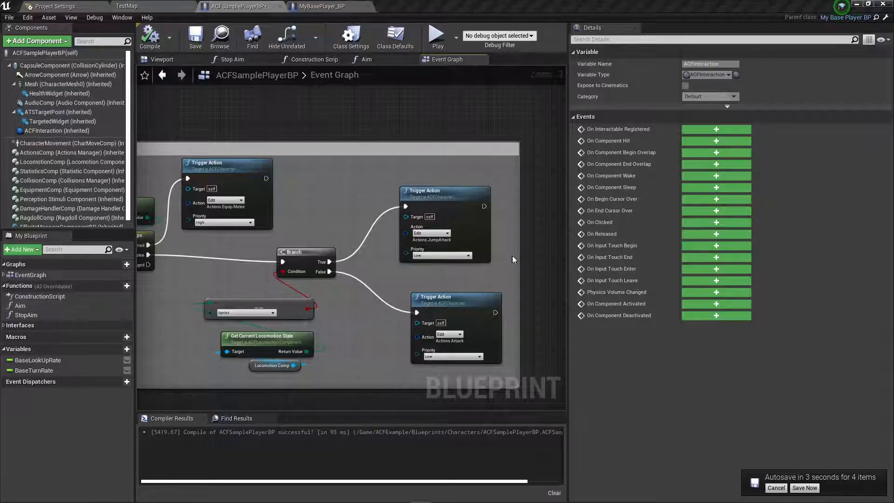
scroll(512, 241, "down", 3)
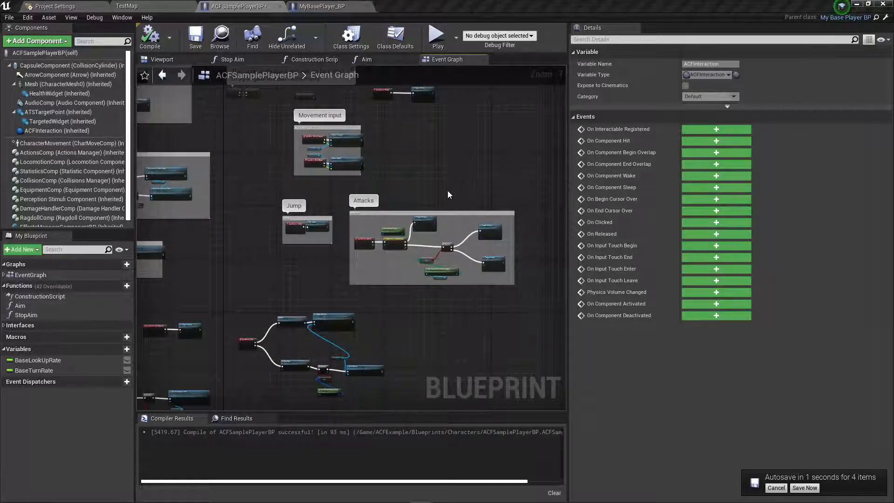
Try a Set Strafe Movement node after Stop Camera Event, spacing it apart from the existing Set Strafe node.
scroll(451, 180, "down", 3)
scroll(278, 130, "up", 5)
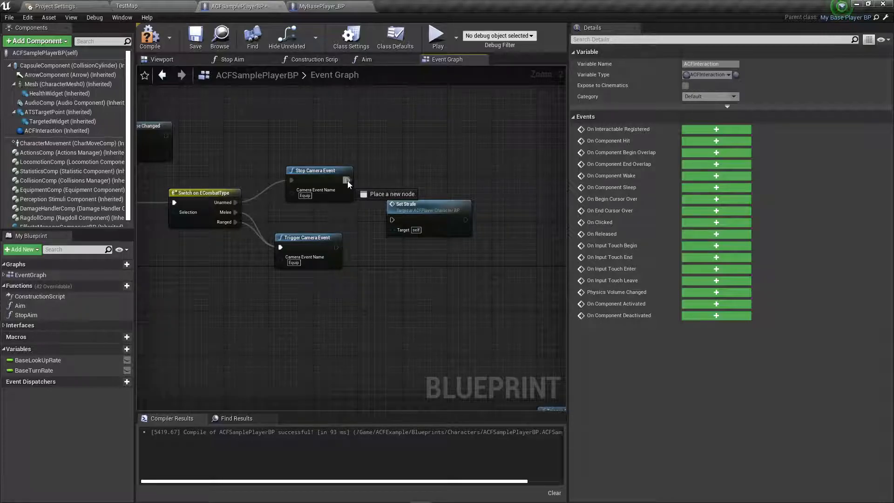
left_click_drag(347, 181, 387, 169)
type("set")
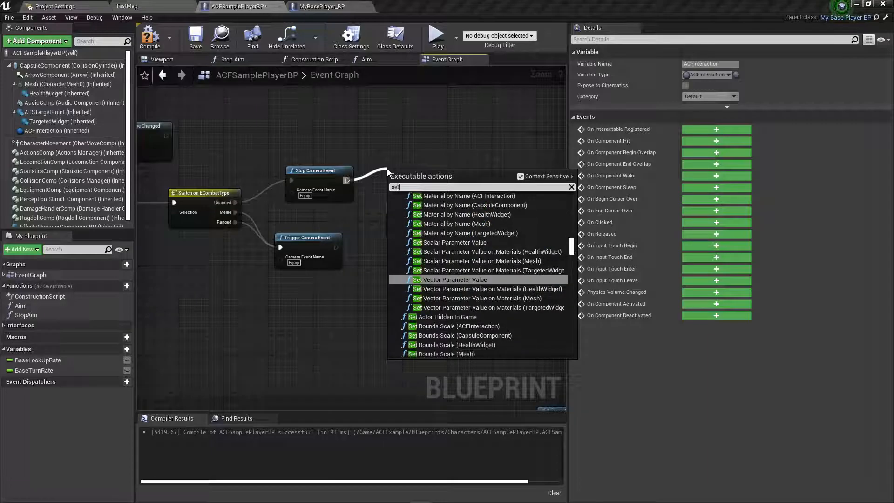
type("str")
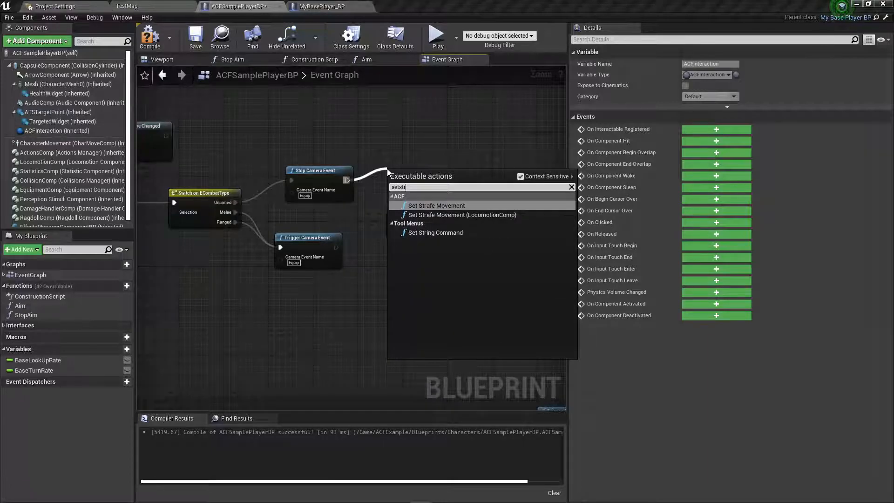
left_click(457, 208)
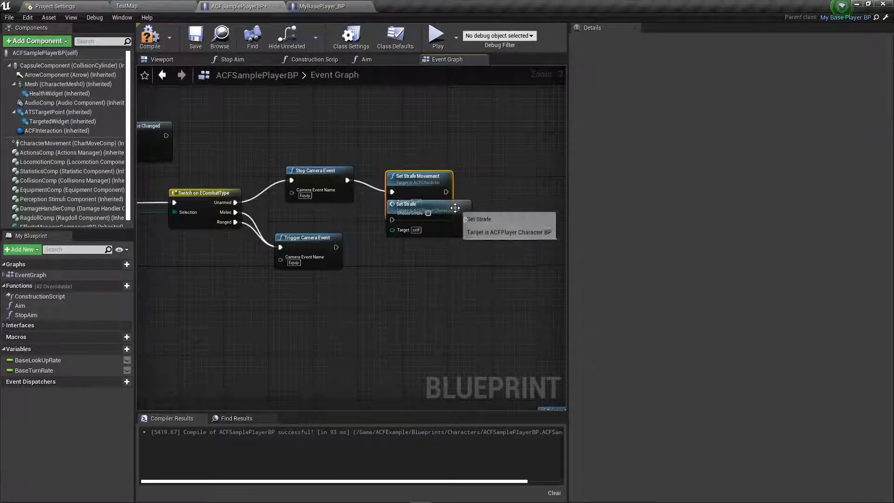
left_click_drag(425, 181, 437, 159)
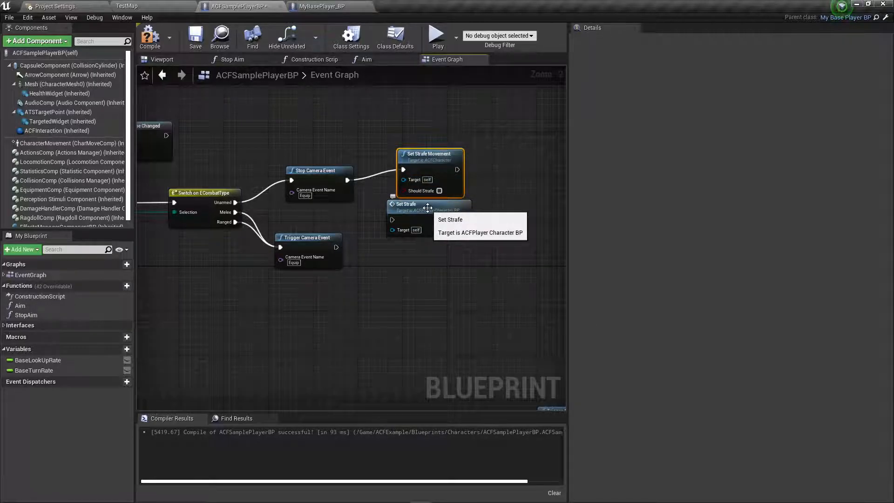
left_click_drag(428, 208, 434, 234)
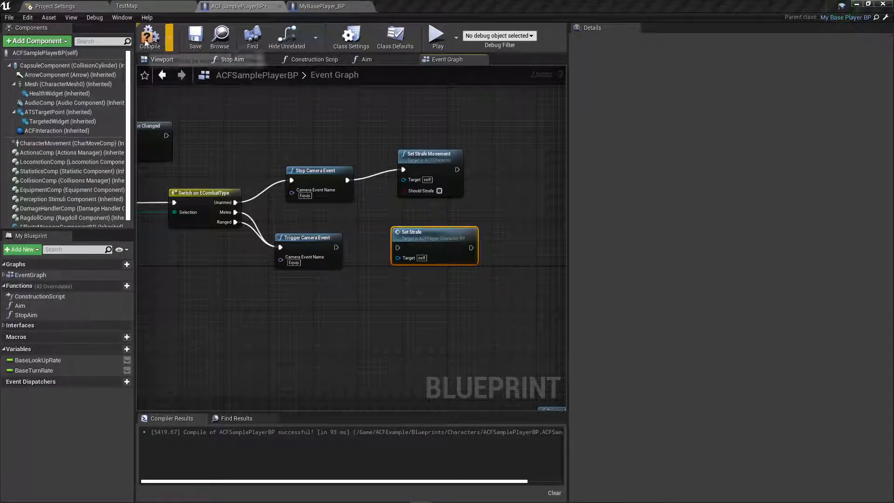
Close ACFSamplePlayerBP and reopen it from the Content/ACFExample/Blueprints/Characters folder.
left_click(279, 6)
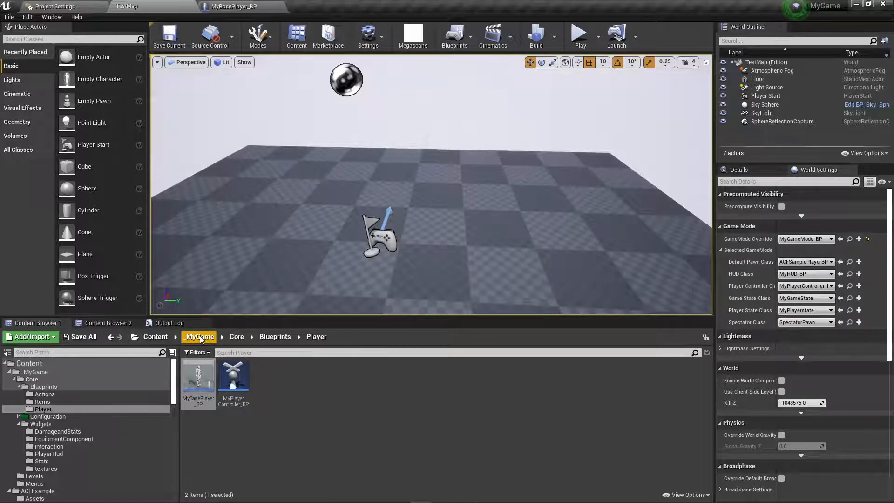
left_click(279, 338)
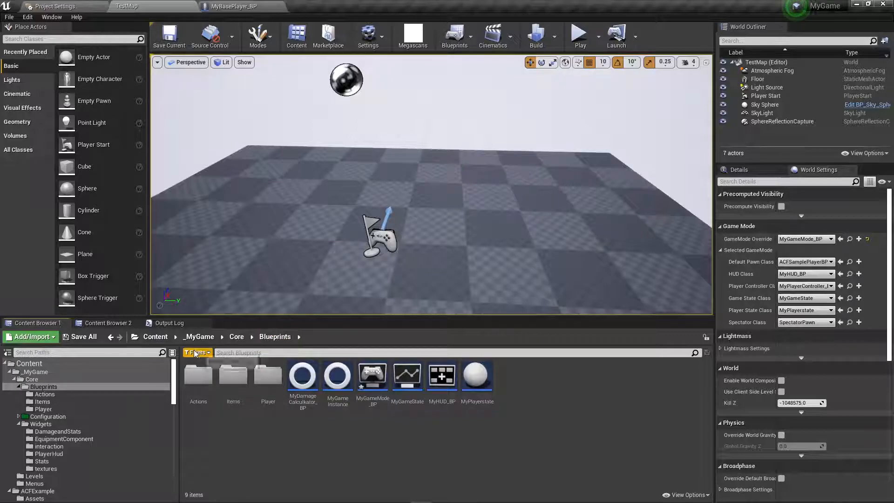
left_click(199, 336)
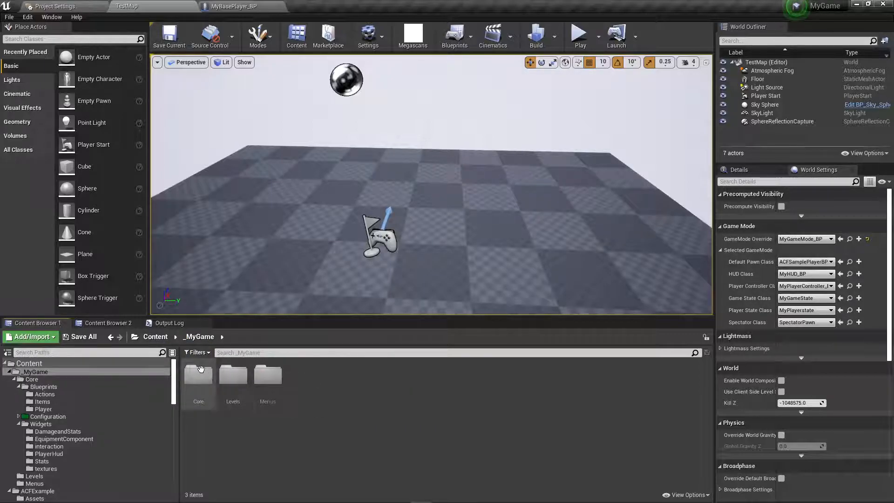
left_click(155, 336)
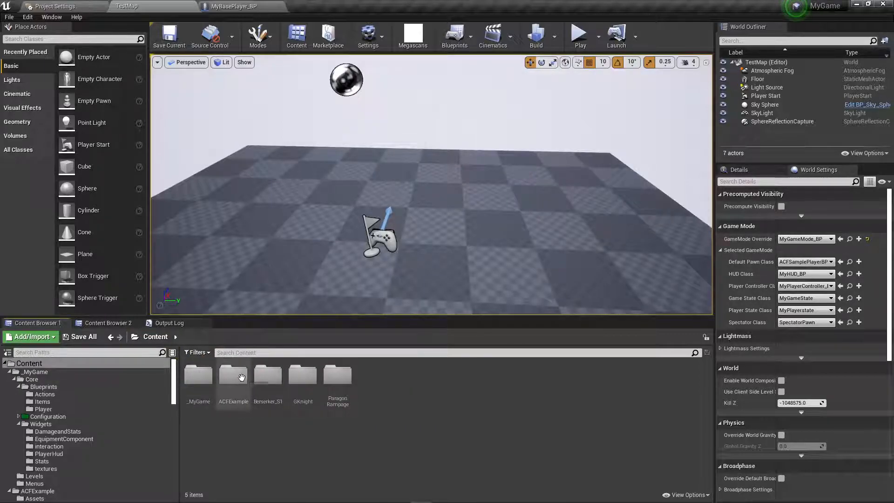
double_click(241, 378)
double_click(233, 375)
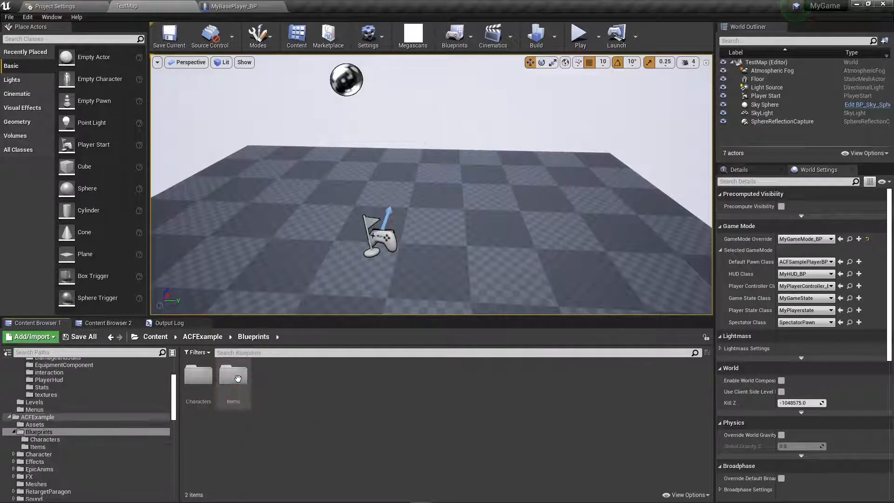
double_click(204, 375)
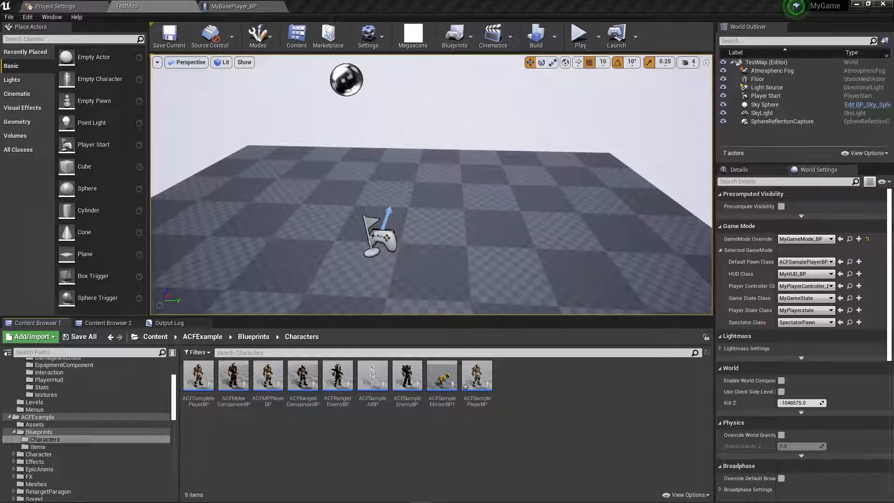
double_click(477, 372)
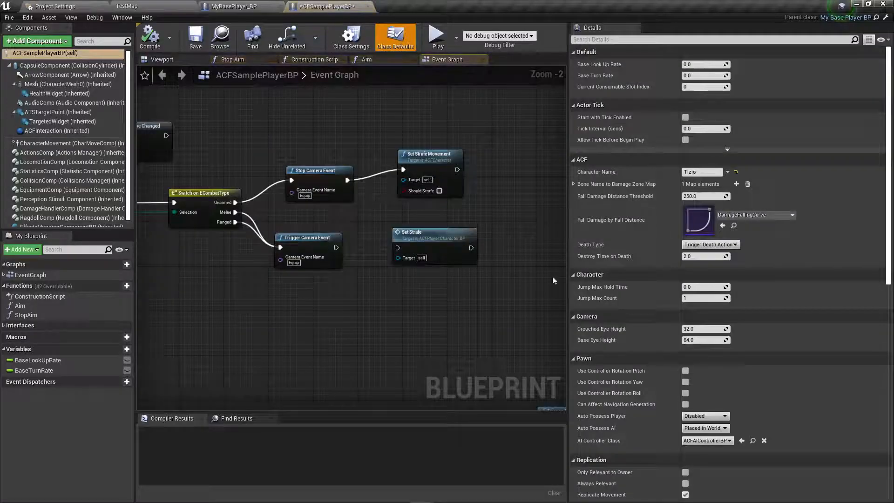
Reparent ACFSamplePlayerBP to the ACFPlayerCharacterBP class and accept the reparenting.
left_click(355, 46)
left_click(724, 69)
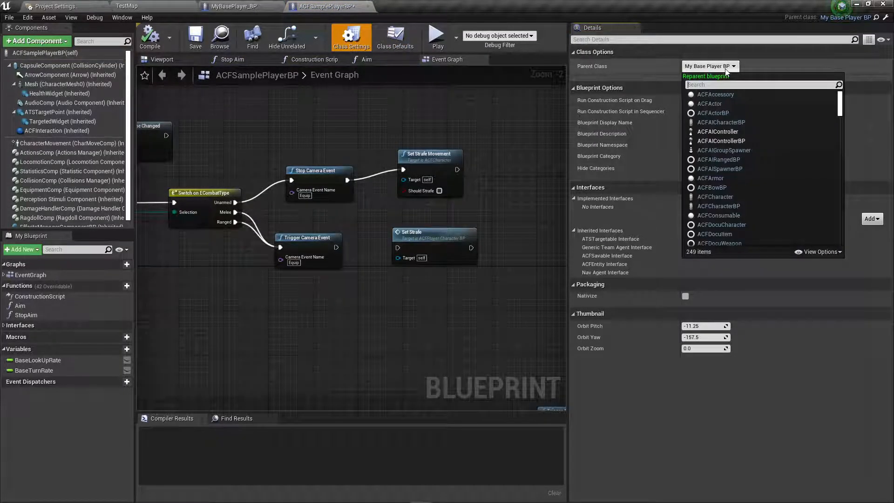
type("acf")
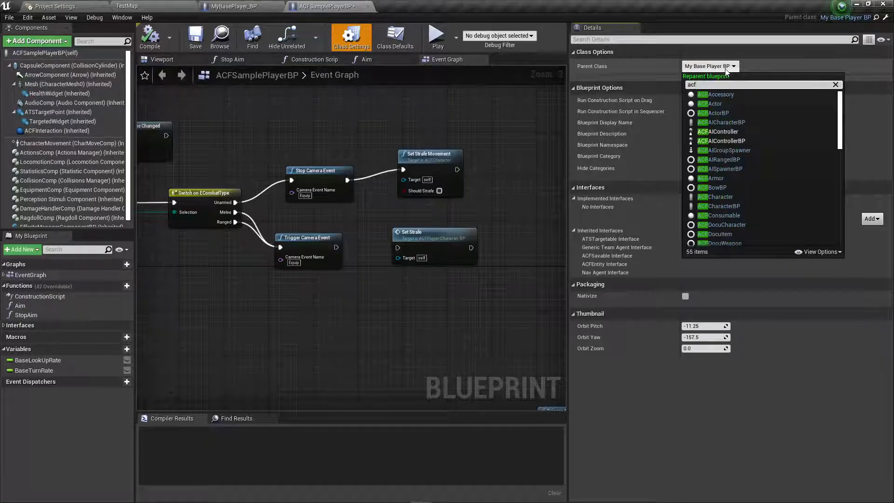
type("pl")
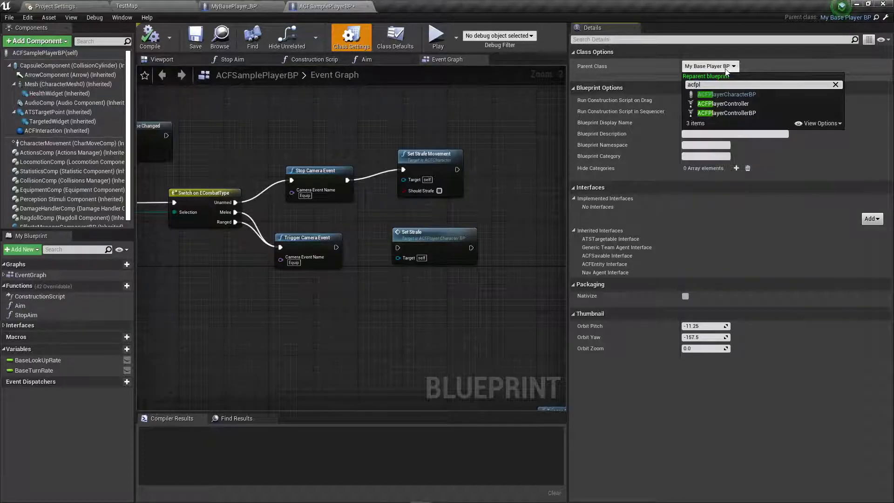
left_click(765, 94)
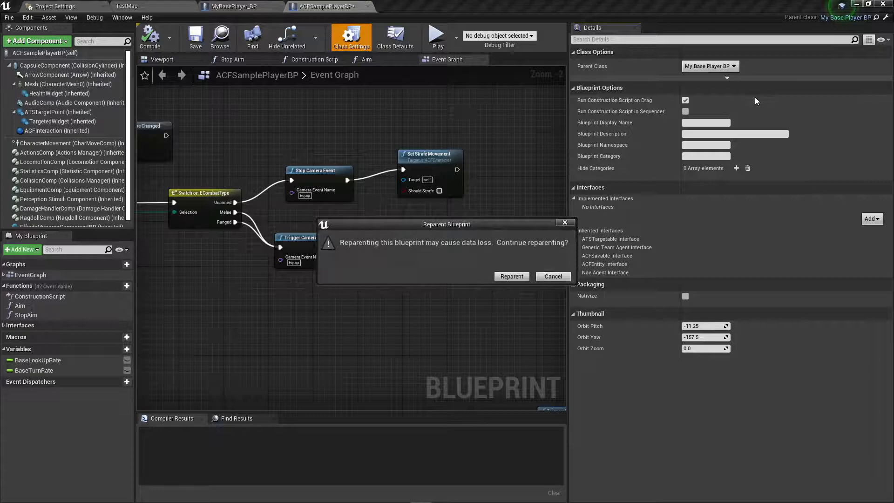
left_click(512, 276)
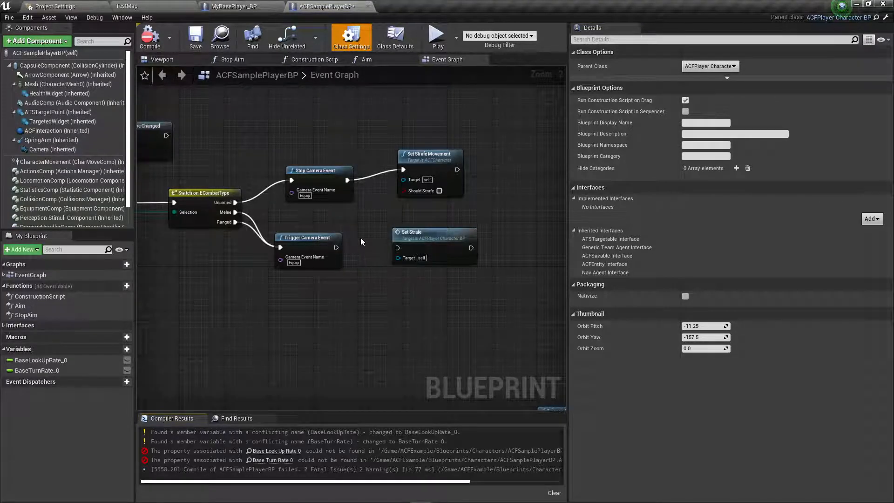
Delete the Set Strafe Movement node and wire both Trigger Camera Event and Stop Camera Event into Set Strafe.
left_click_drag(336, 247, 401, 248)
left_click(429, 158)
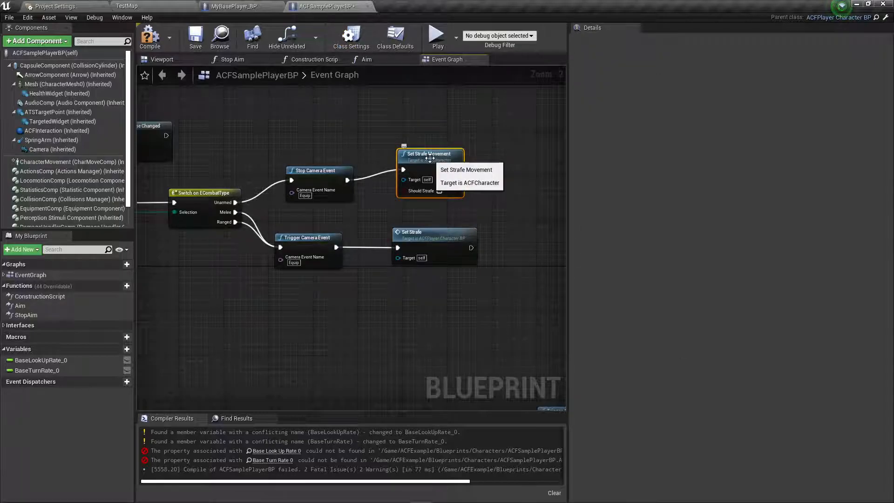
key("Delete")
left_click_drag(347, 180, 398, 247)
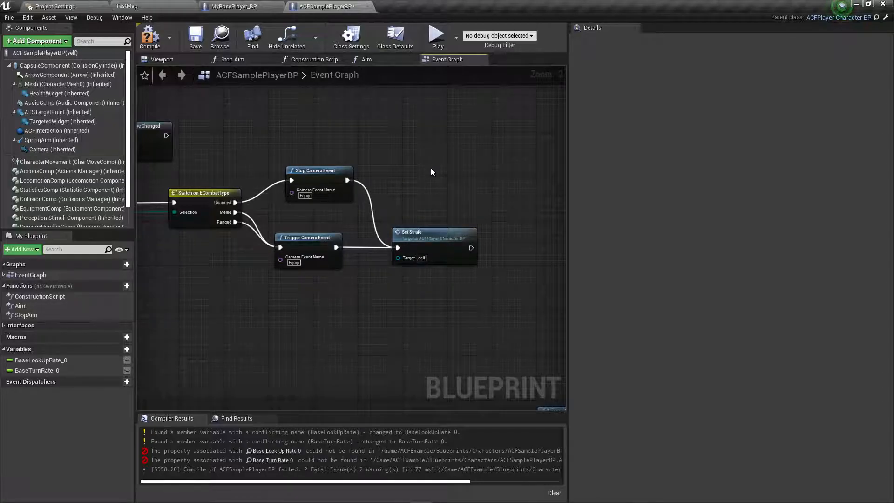
Locate the Base Look Up Rate 0 error node, and delete the duplicate variables BaseTurnRate_0 and BaseLookUpRate_0.
right_click_drag(195, 138, 250, 113)
left_click(277, 451)
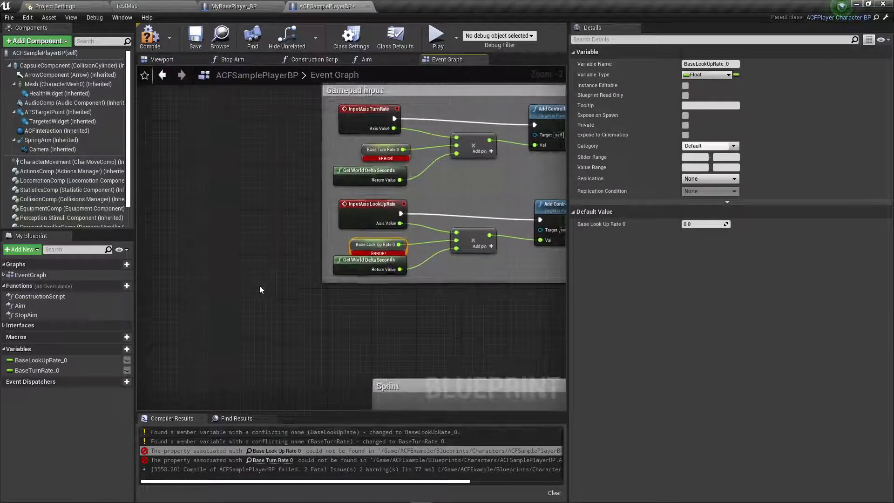
left_click(33, 371)
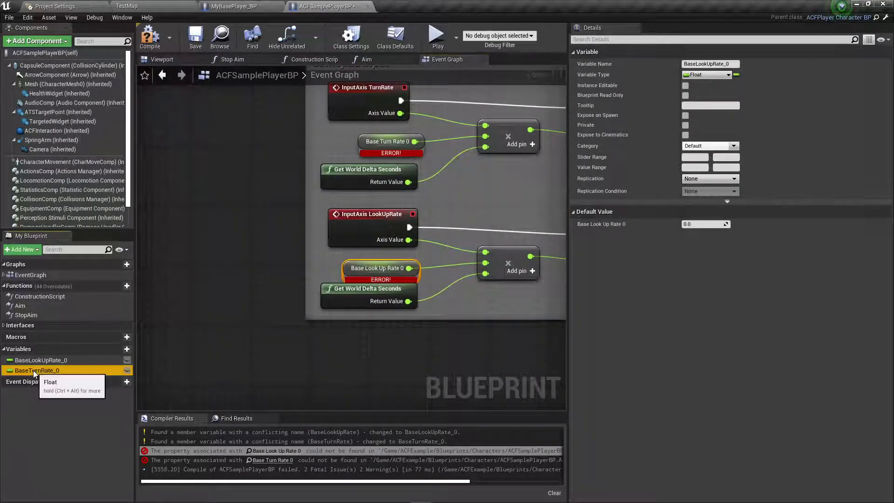
key("Delete")
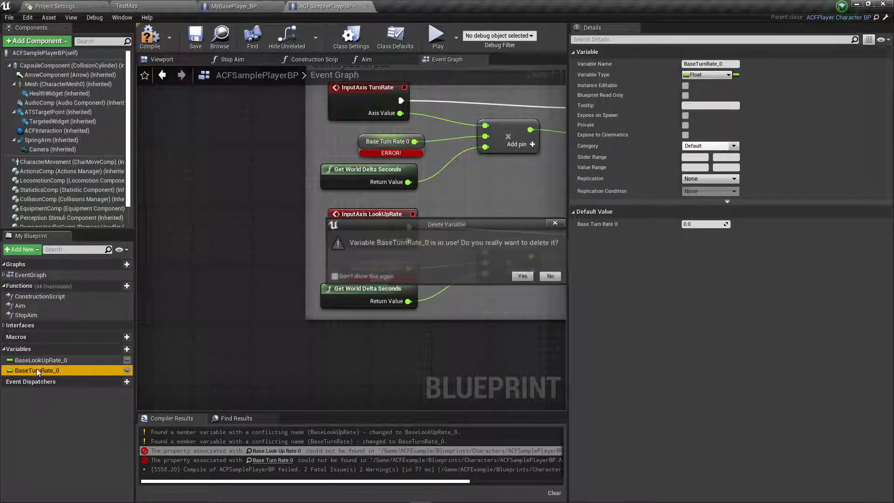
left_click(520, 276)
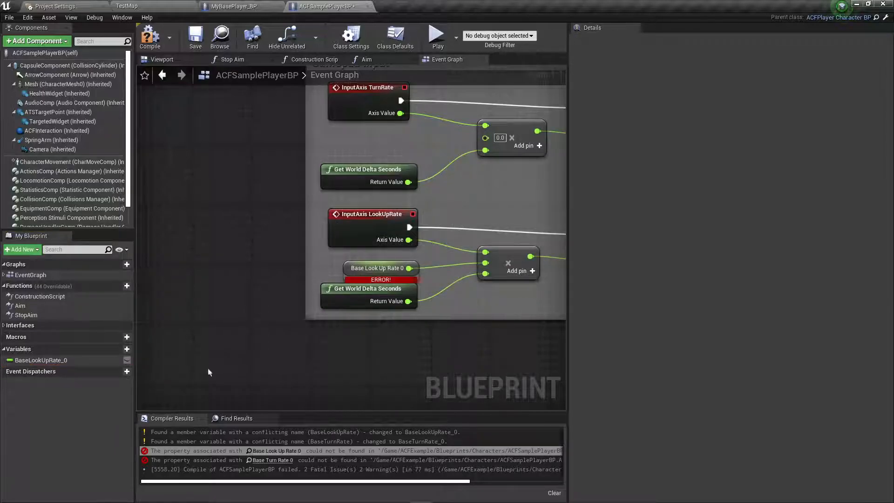
left_click(64, 359)
key("Delete")
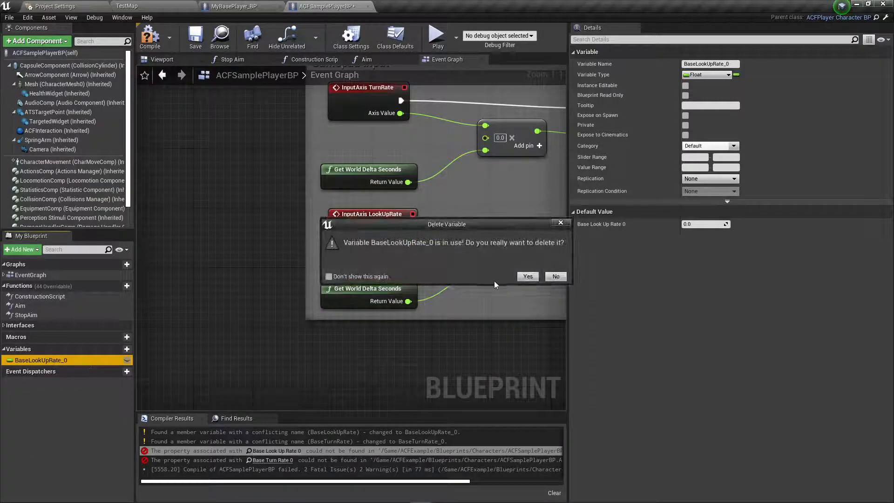
left_click(527, 277)
Show inherited variables in the blueprint's member list, with the Gamepad input group in view.
right_click_drag(472, 342, 366, 396)
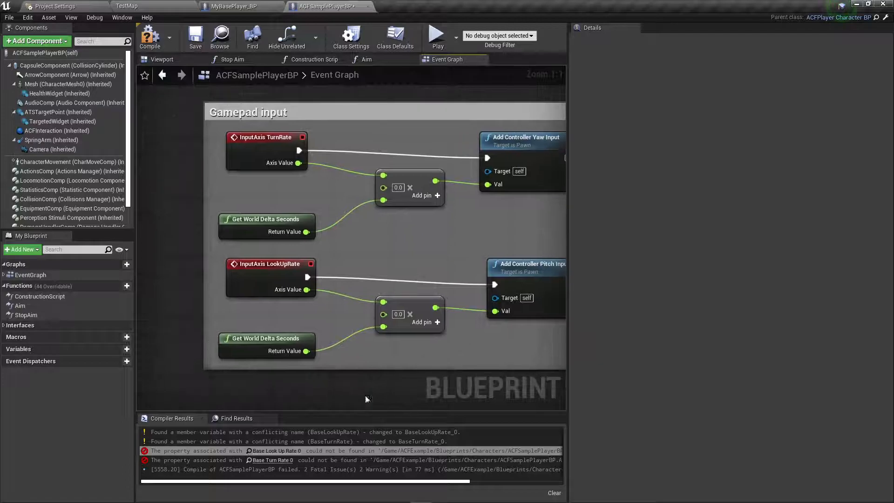
left_click(127, 250)
left_click(118, 261)
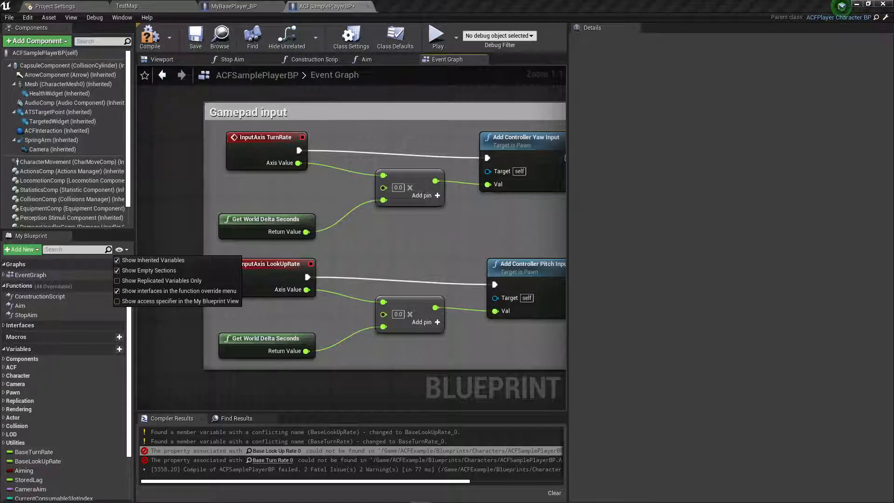
key("Escape")
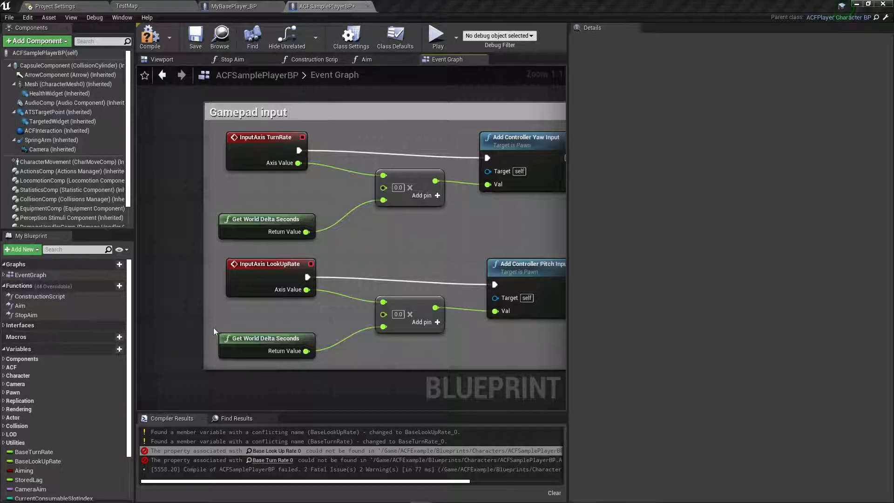
Wire the inherited BaseLookUpRate and BaseTurnRate variables into the empty inputs of their Gamepad input multiply nodes and compile the blueprint.
left_click_drag(47, 460, 384, 314)
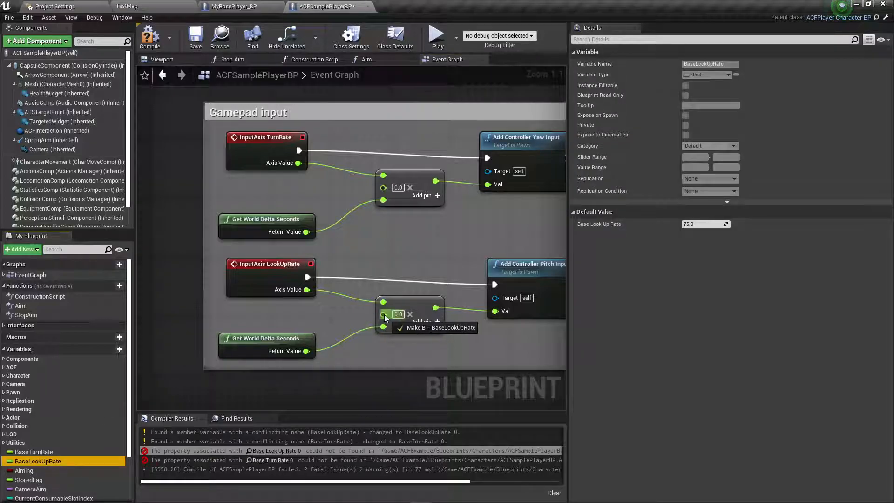
left_click_drag(303, 325, 260, 315)
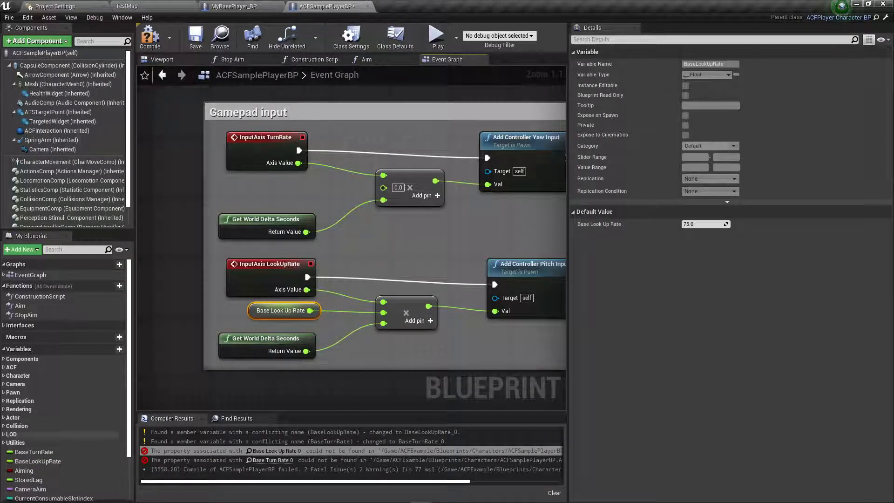
left_click(40, 446)
left_click_drag(42, 450, 382, 187)
left_click_drag(293, 203, 278, 203)
left_click(150, 38)
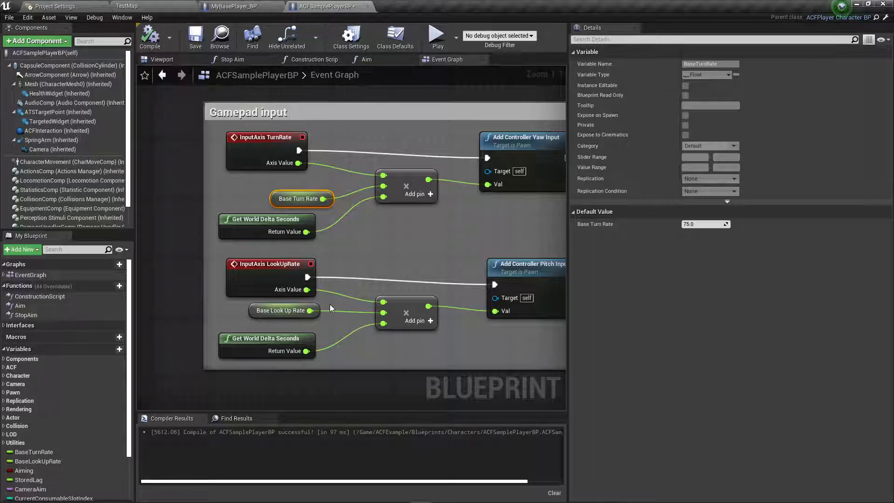
Check the ACFInteraction component and the Interact node group, then compile, save and close ACFSamplePlayerBP.
left_click(45, 131)
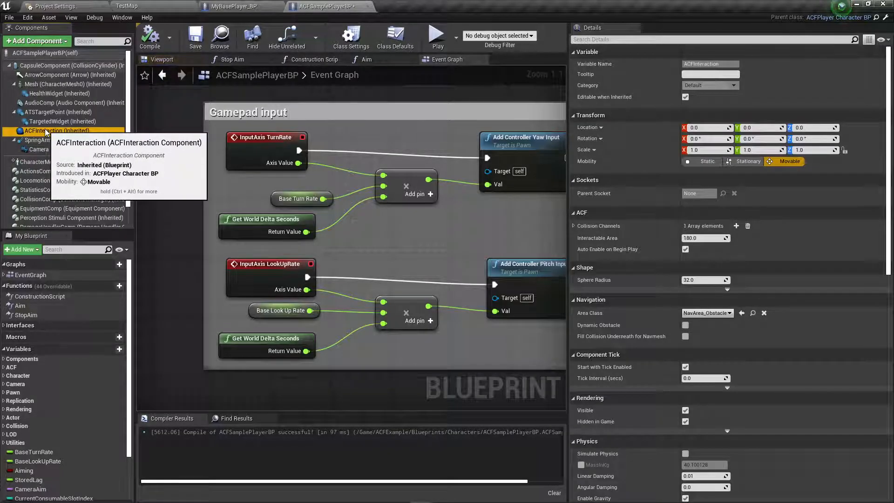
scroll(394, 199, "down", 3)
scroll(394, 198, "down", 3)
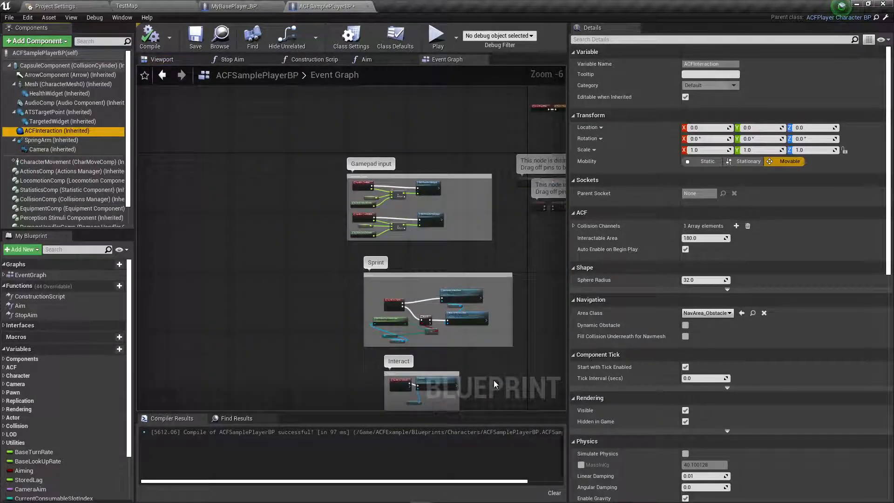
right_click_drag(494, 386, 434, 243)
scroll(348, 263, "up", 6)
scroll(350, 266, "down", 4)
left_click(150, 37)
left_click(195, 37)
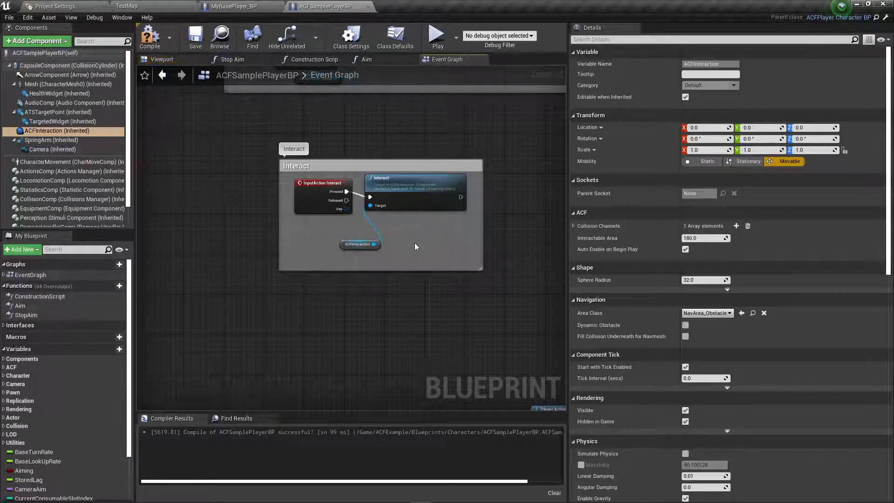
left_click(150, 37)
left_click(367, 6)
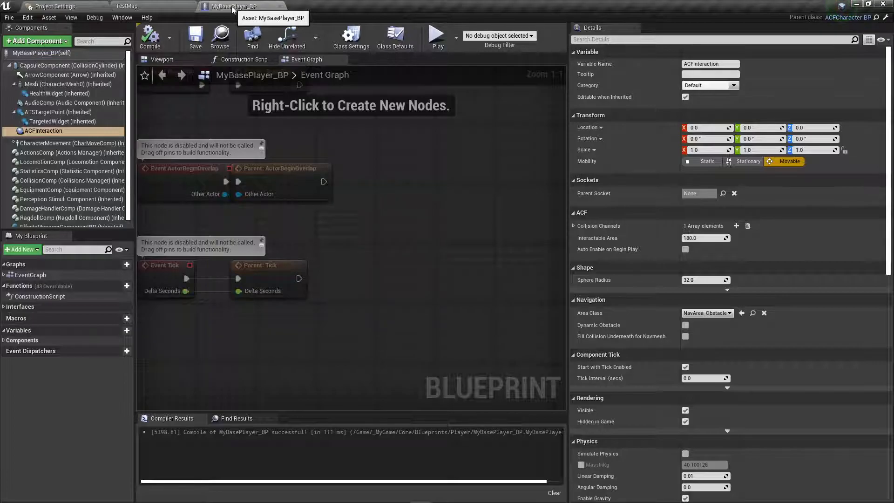
Play-test TestMap with ACFSamplePlayerBP as the default pawn, then stop the session.
left_click(137, 6)
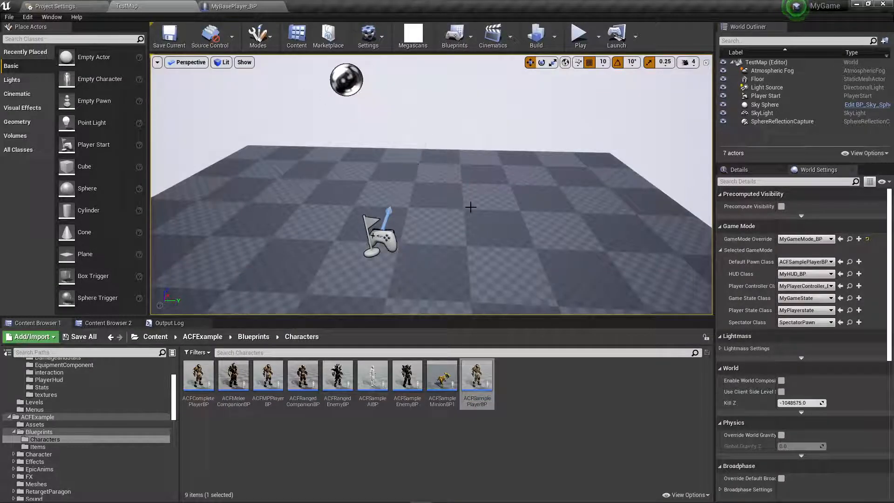
left_click(580, 37)
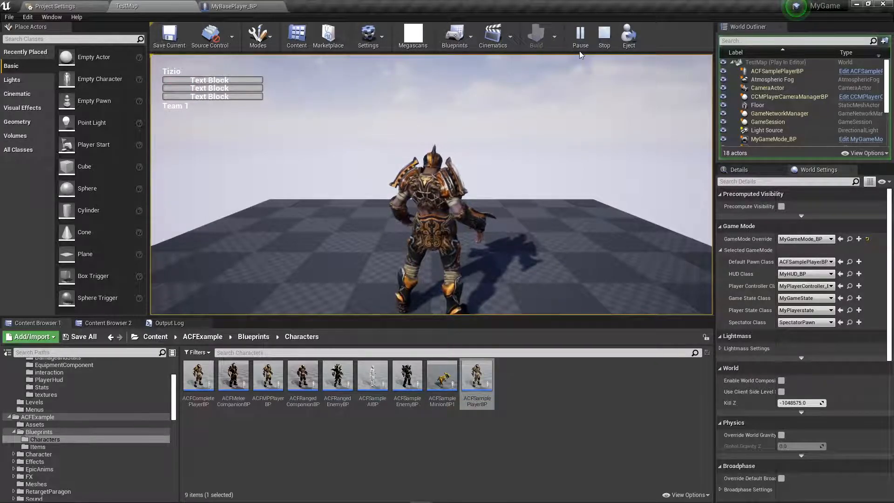
key("Escape")
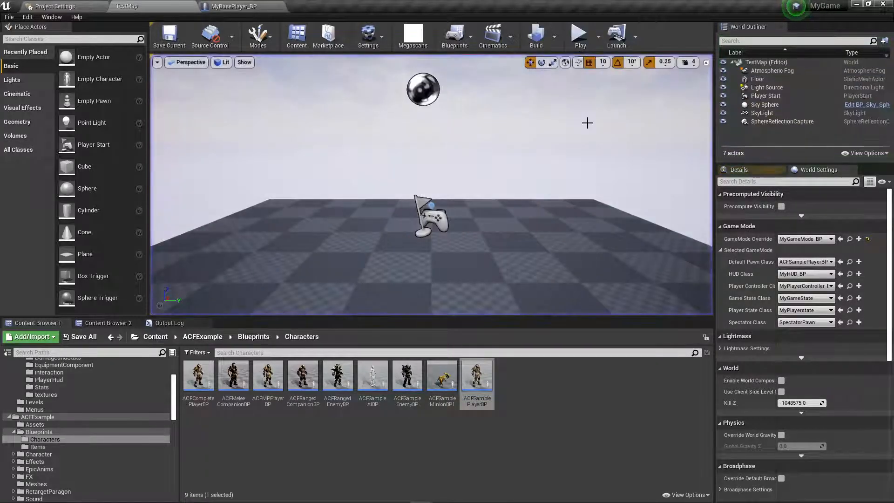
Examine ACFSamplePlayerBP's HealthWidget settings and the three attributes in StatisticsComp's Default Attribute Set, then close the blueprint.
left_click(479, 381)
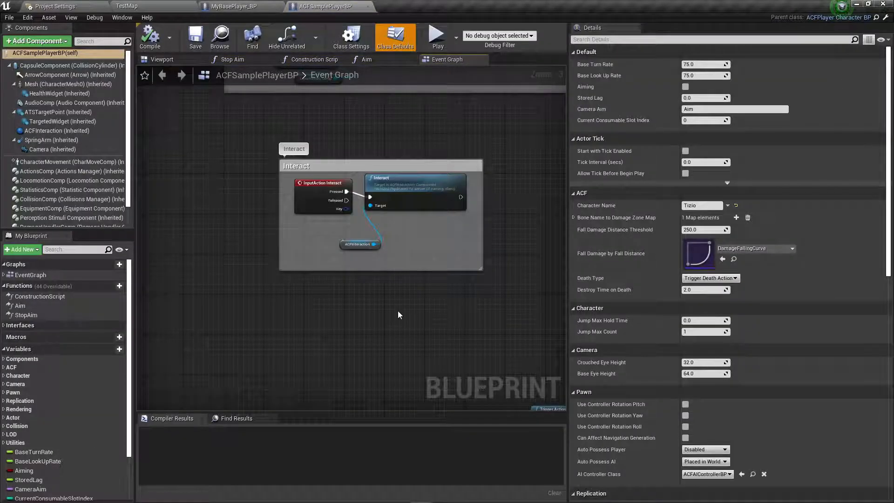
left_click(66, 93)
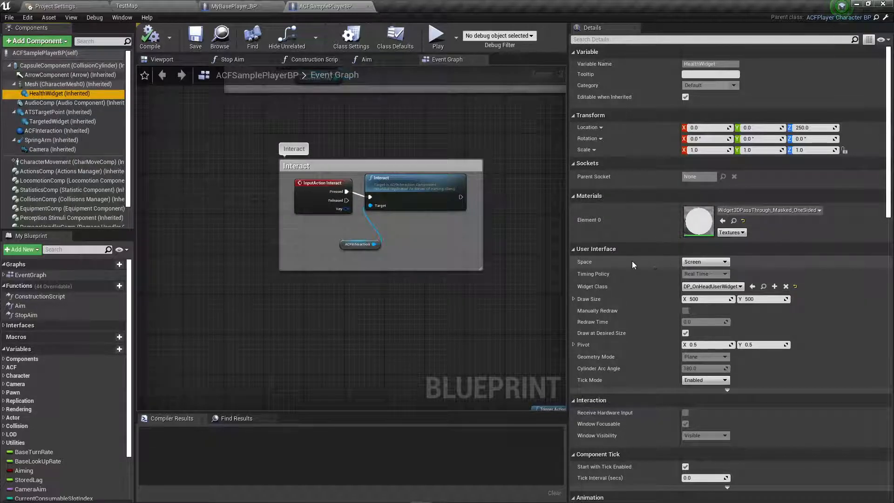
left_click(52, 190)
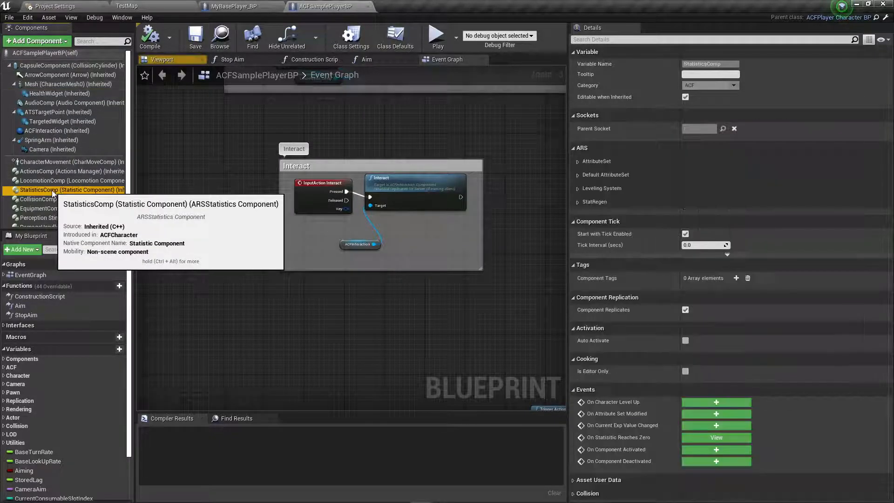
left_click(577, 175)
left_click(579, 187)
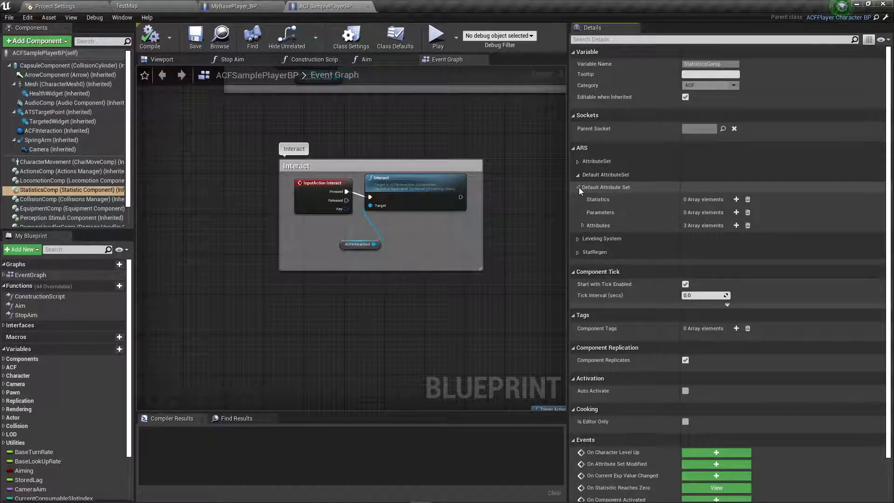
left_click(583, 225)
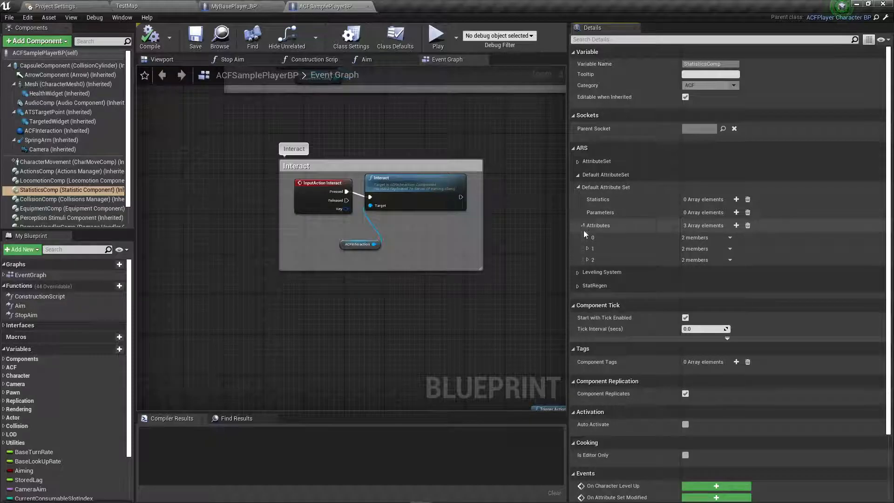
left_click(588, 238)
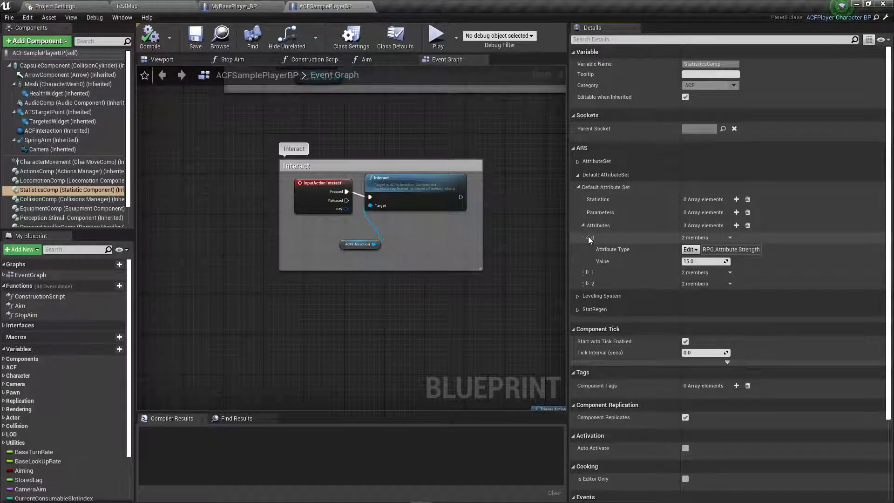
left_click(588, 272)
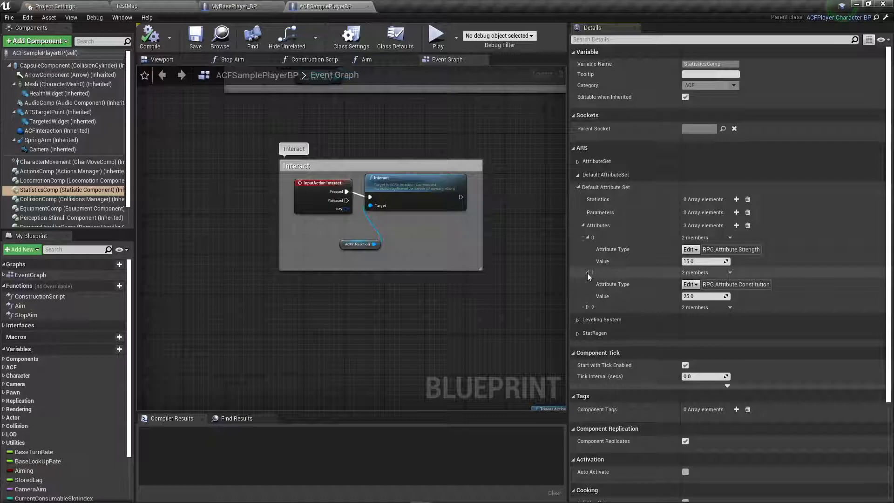
left_click(588, 307)
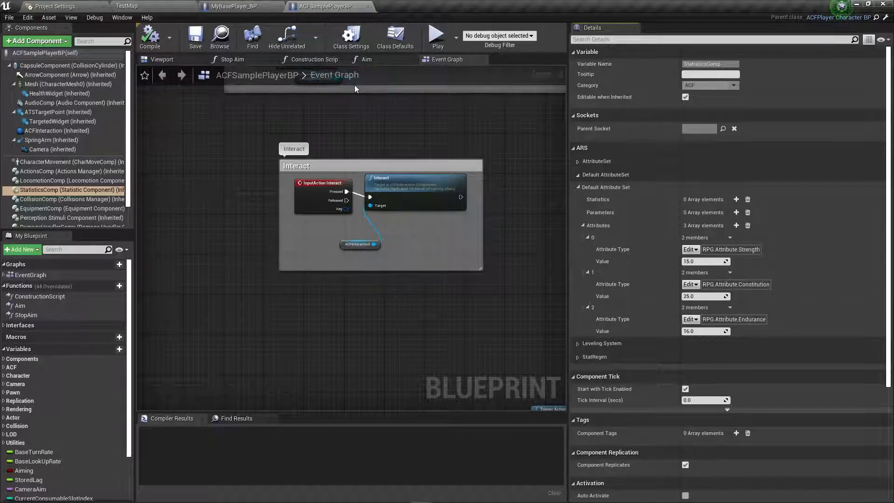
left_click(368, 7)
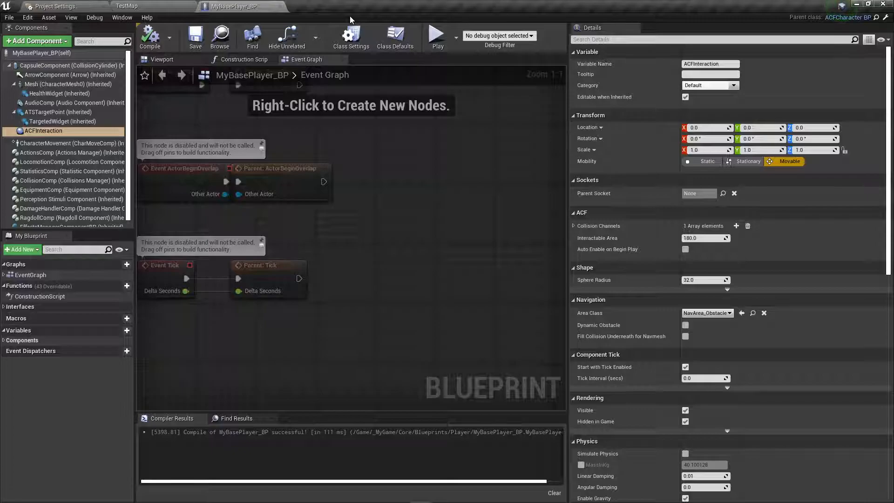
Return to TestMap, read through the Output Log messages from the play session, and clear the log.
left_click(127, 6)
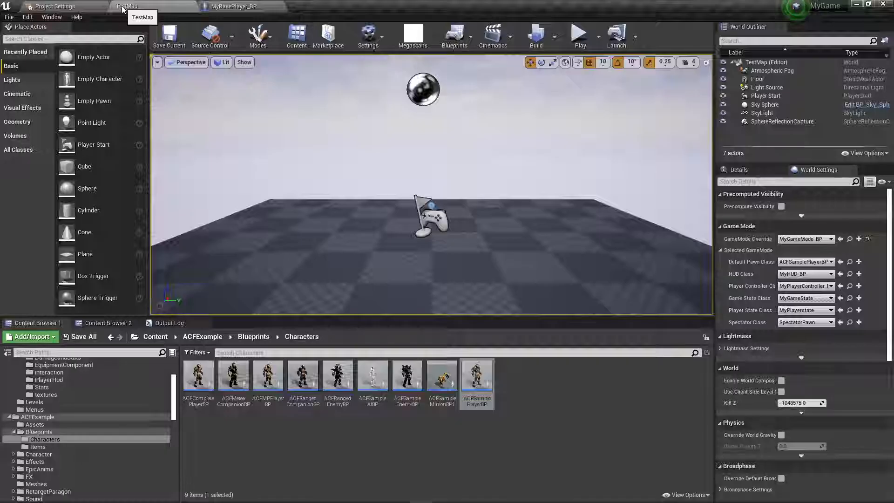
left_click(169, 322)
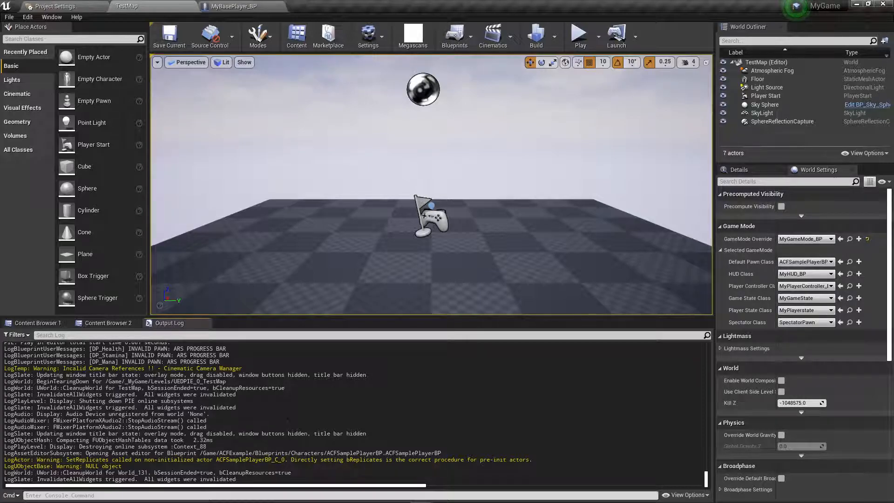
scroll(287, 418, "up", 15)
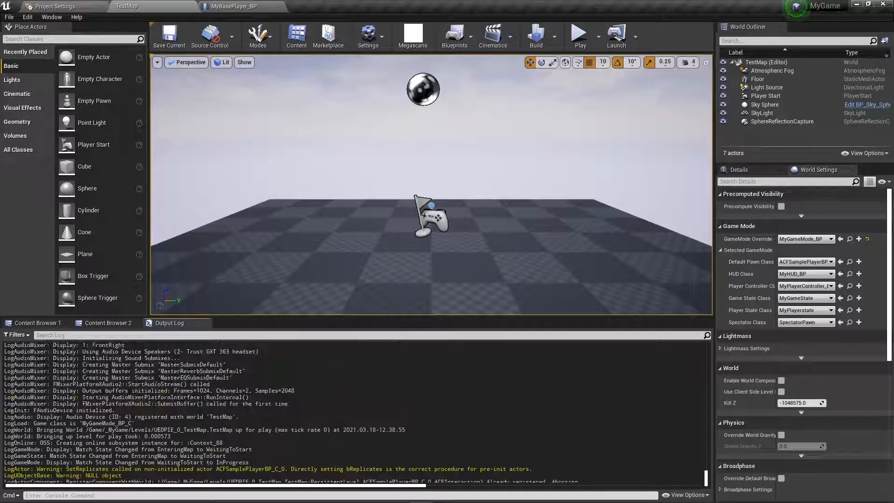
scroll(354, 413, "down", 15)
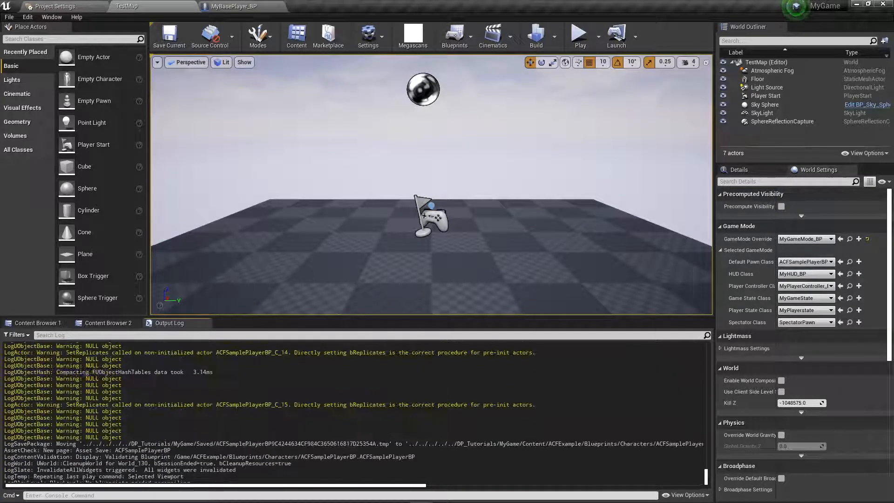
right_click(289, 413)
left_click(310, 417)
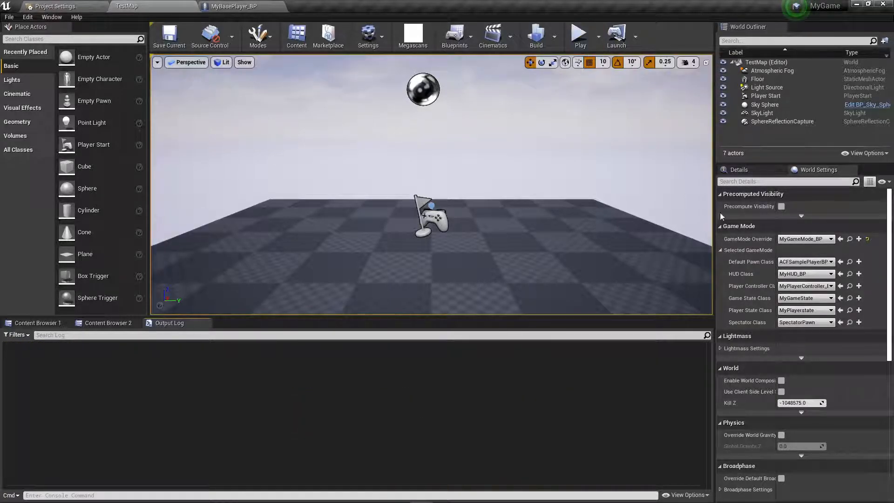
Set TestMap's Default Pawn Class to ACFCompletePlayerBP and close the MyBasePlayer_BP blueprint.
left_click(829, 264)
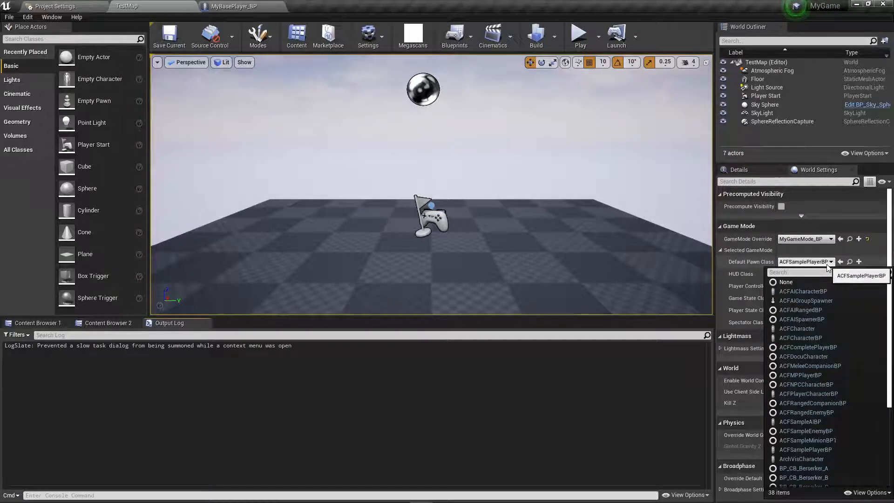
left_click(826, 348)
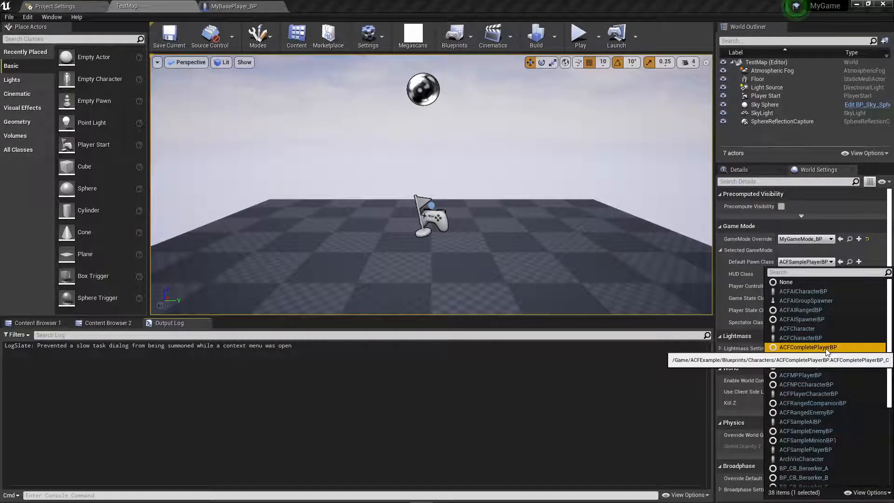
left_click(827, 348)
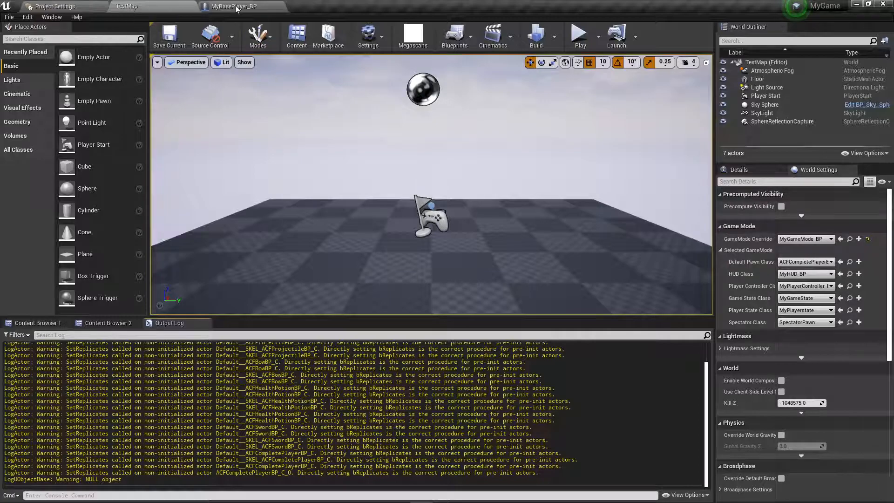
left_click(280, 6)
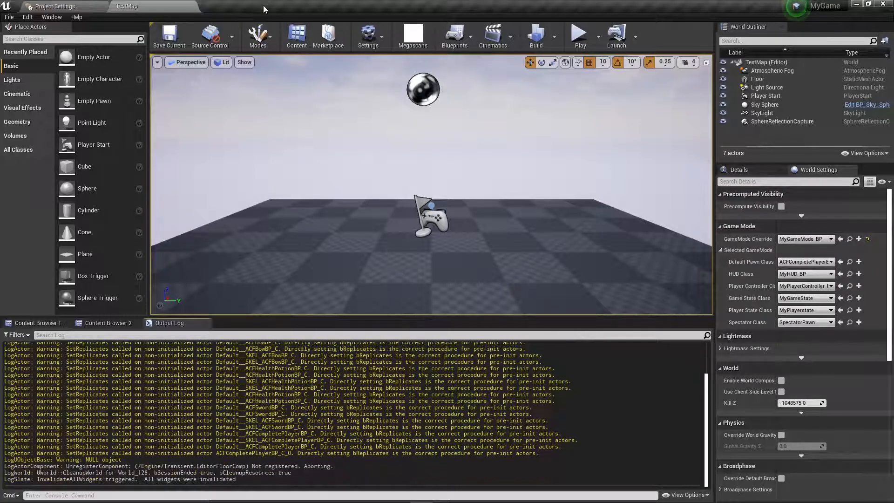
Select the ACFCompletePlayerBP asset in the Characters folder and play-test TestMap with that pawn, then stop the session.
left_click(39, 323)
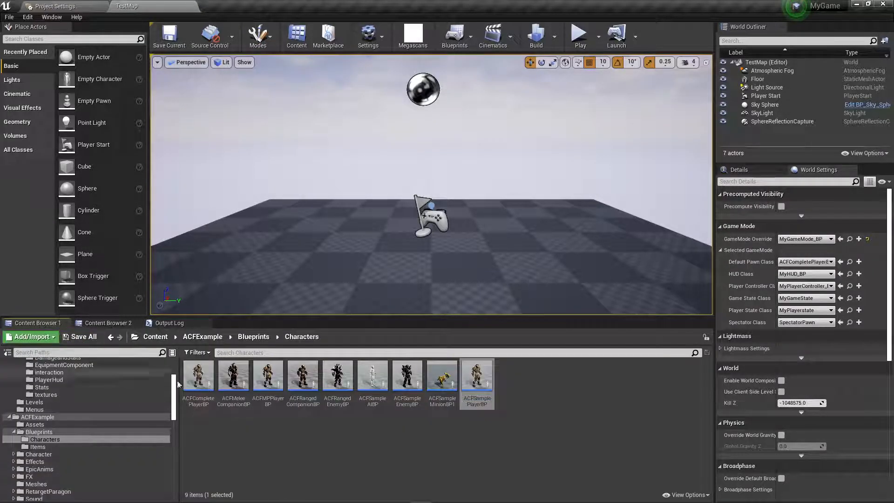
left_click(198, 377)
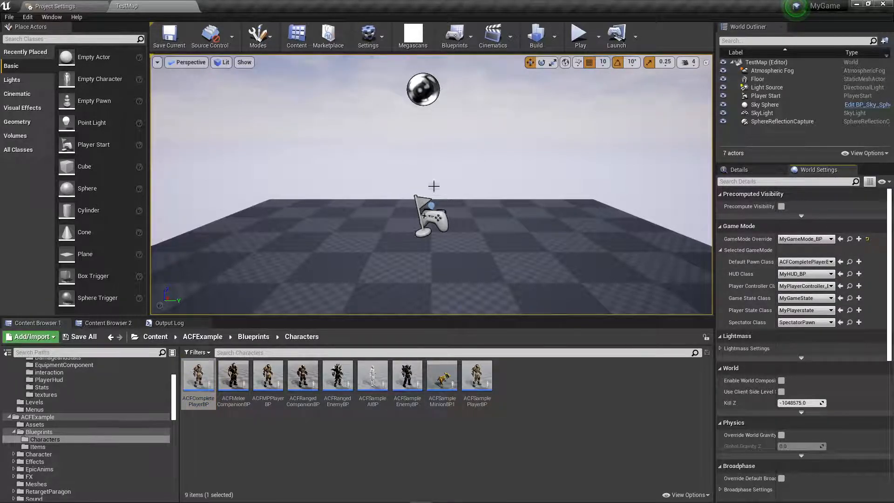
left_click(577, 37)
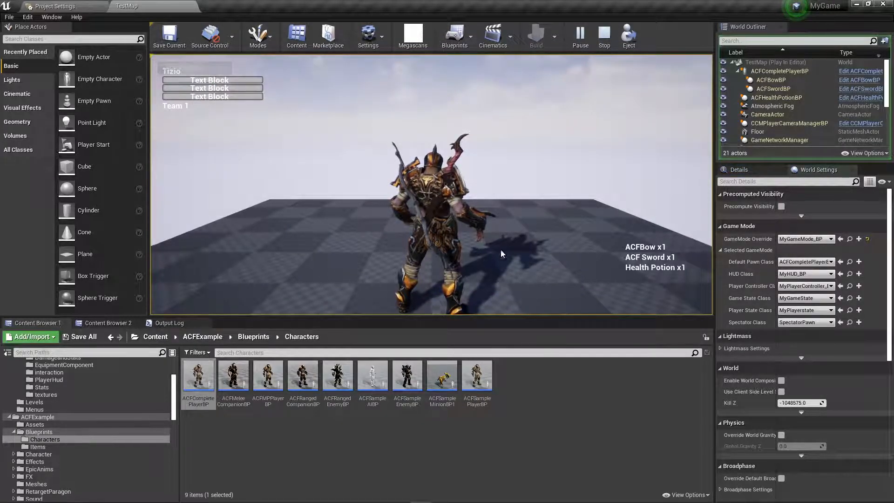
left_click(650, 256)
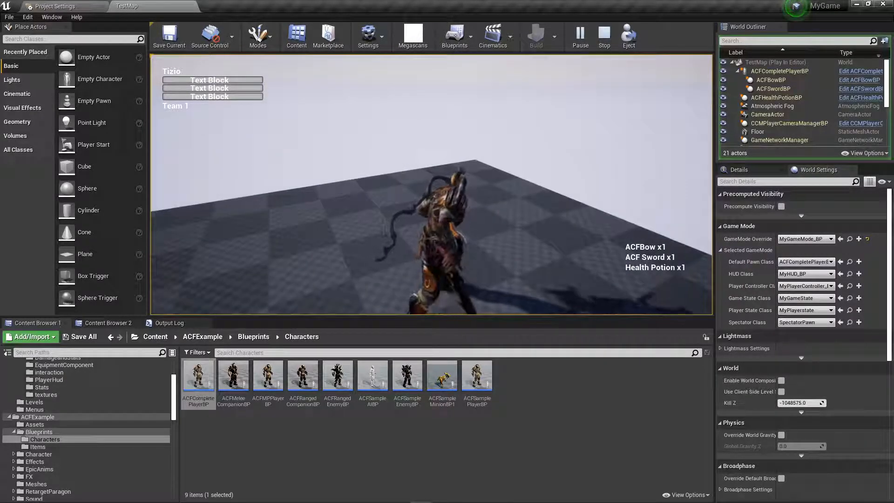
key("shift+F1")
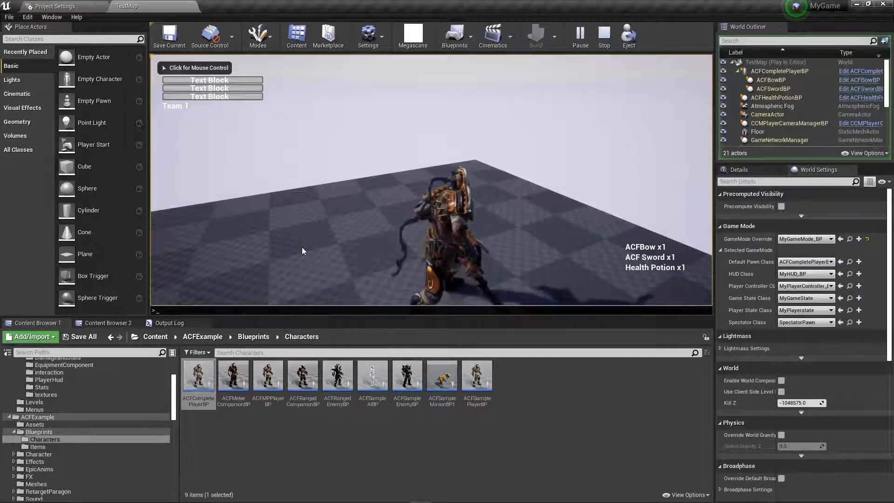
key("grave")
left_click(301, 248)
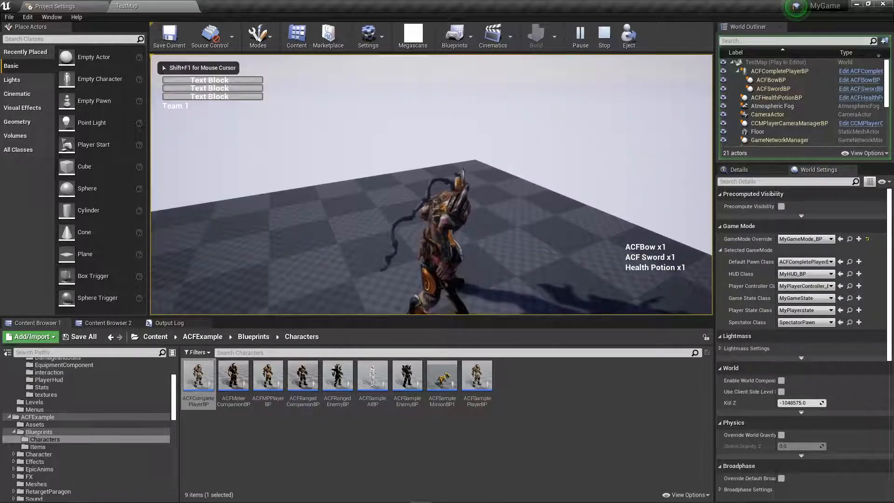
key("Escape")
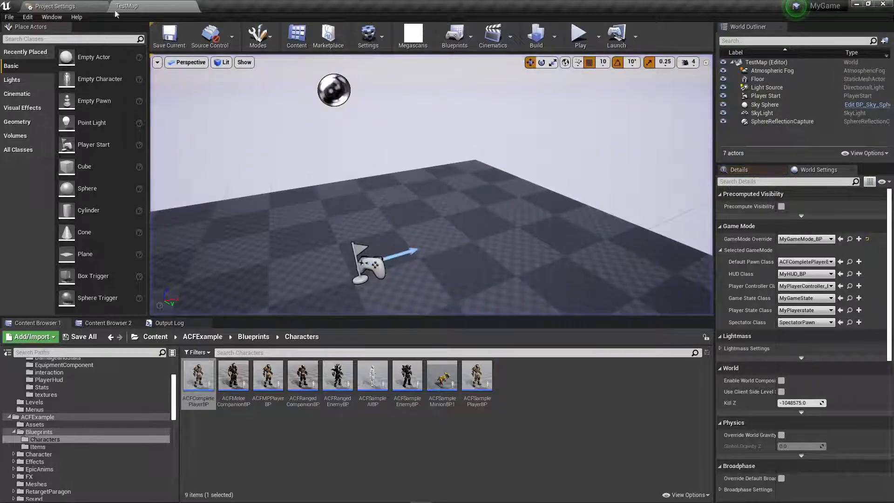
Examine the key bindings of the Interact and Menu action mappings in the project's Input settings, then return to TestMap.
left_click(62, 7)
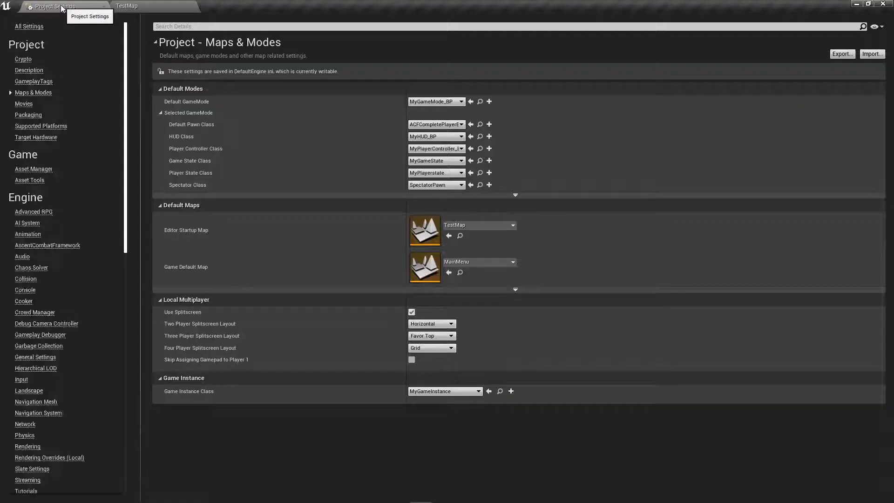
left_click(21, 379)
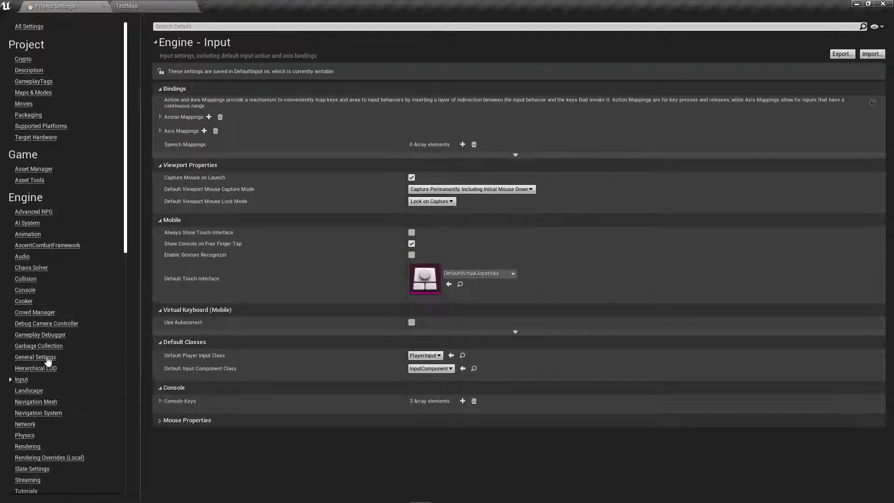
left_click(160, 117)
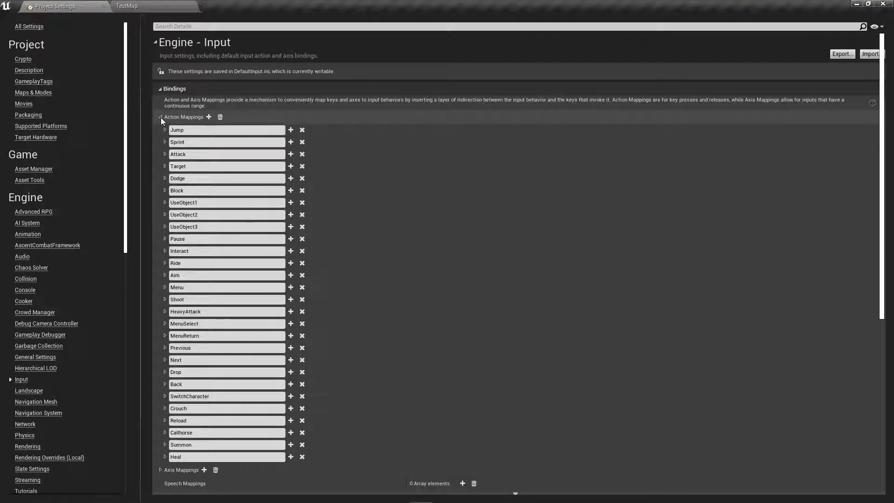
left_click(165, 251)
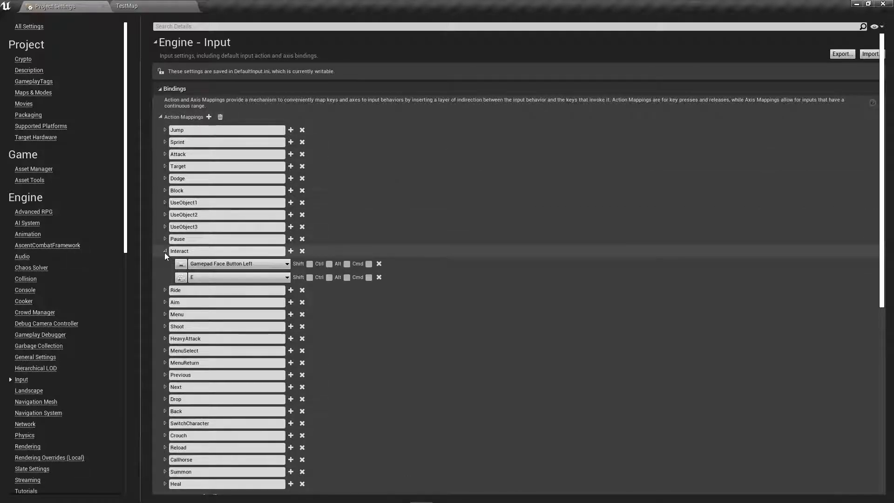
left_click(164, 251)
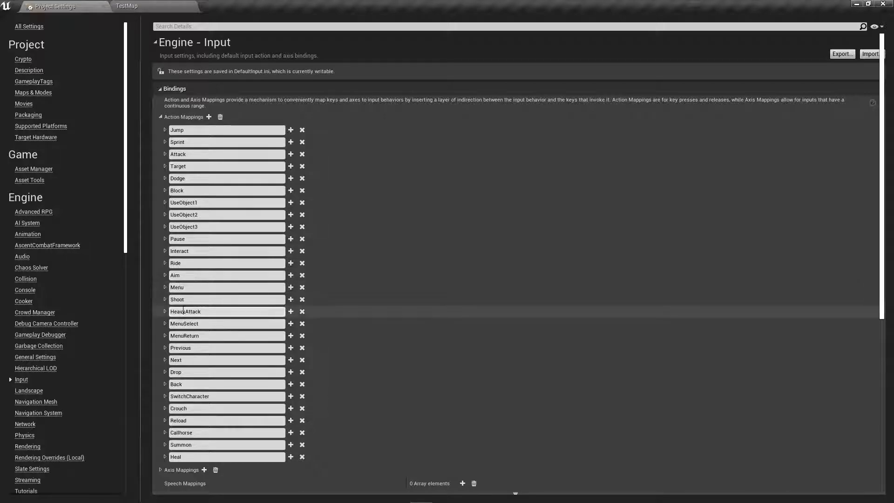
left_click(165, 288)
left_click(165, 287)
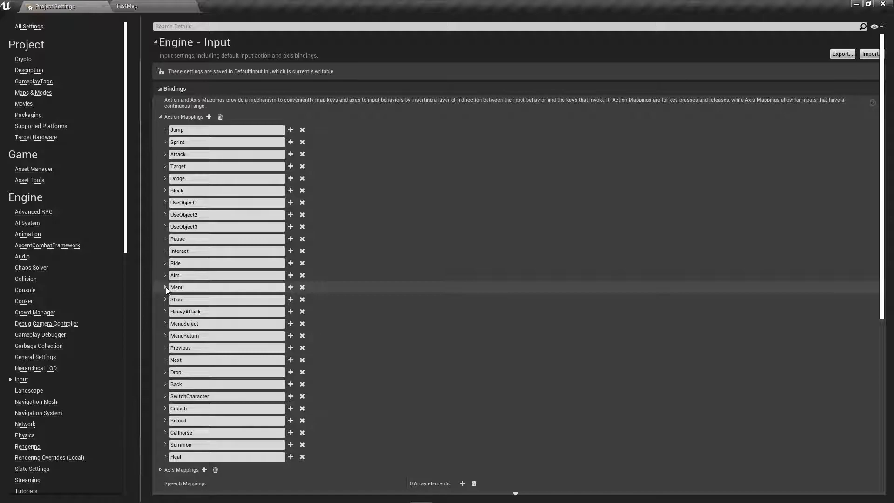
left_click(136, 6)
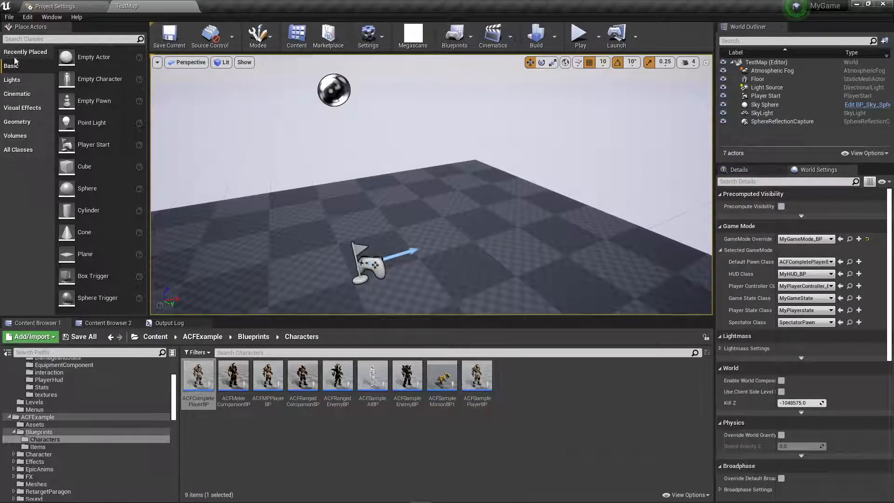
Open the DP_OnHeadUserWidget blueprint that ACFSamplePlayerBP's HealthWidget component uses as its widget class.
double_click(477, 375)
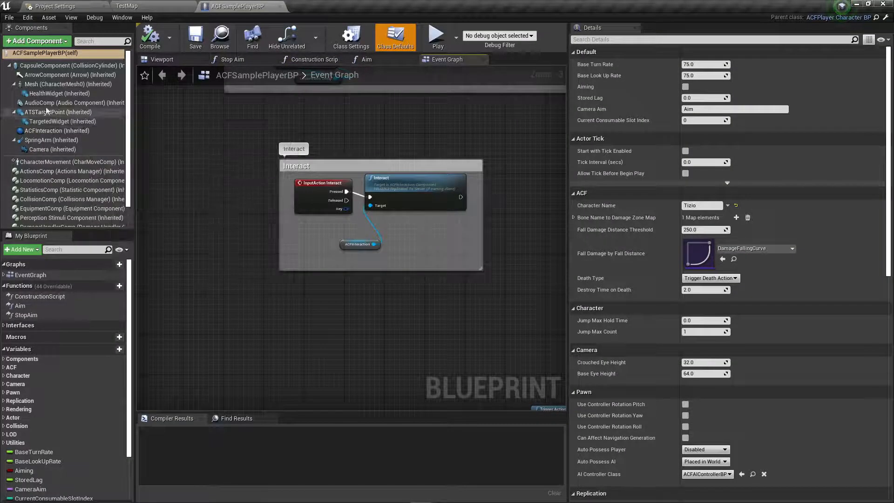
left_click(46, 94)
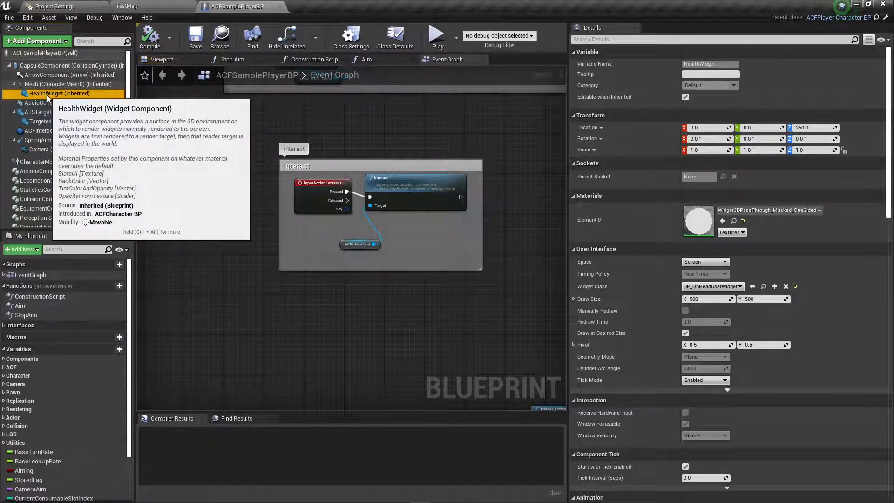
left_click(764, 287)
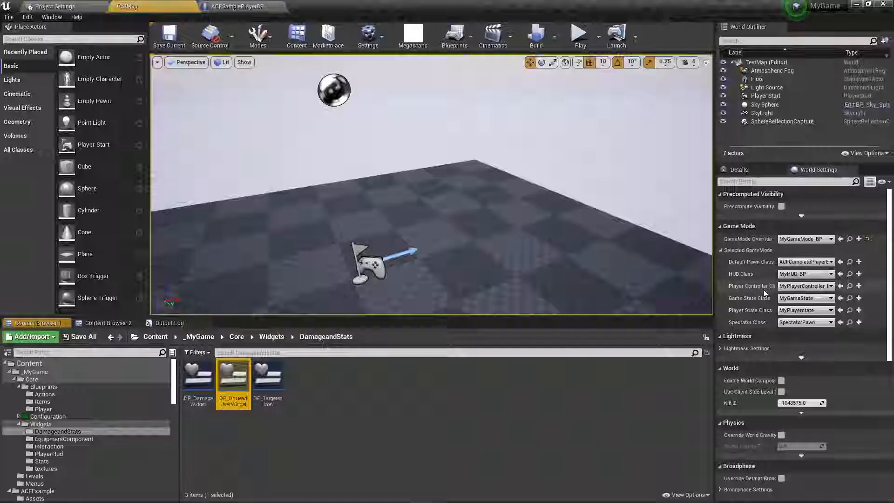
double_click(233, 382)
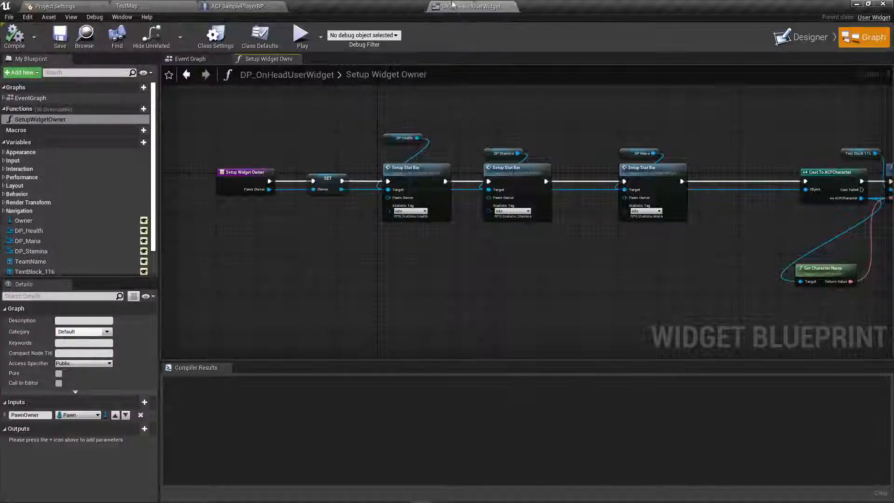
In Setup Widget Owner, wire the entry node's Pawn Owner to all three Setup Stat Bar nodes' Pawn Owner inputs, using three reroute nodes.
scroll(303, 188, "up", 3)
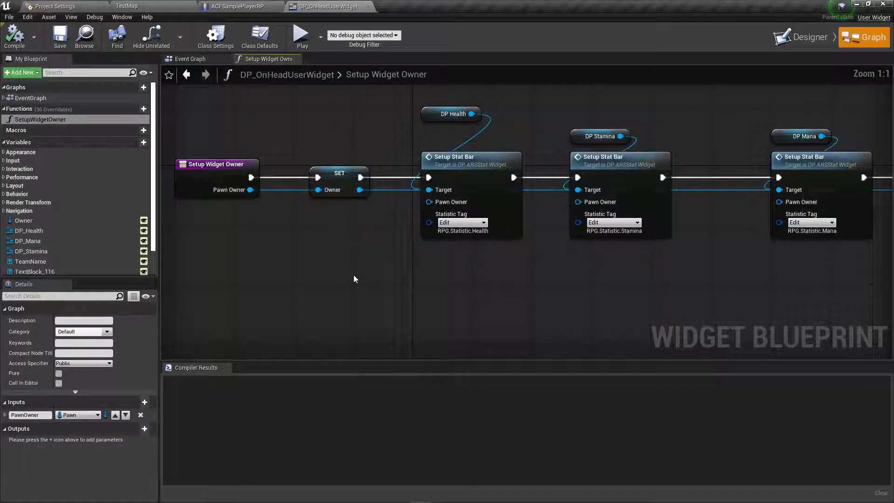
left_click(249, 190)
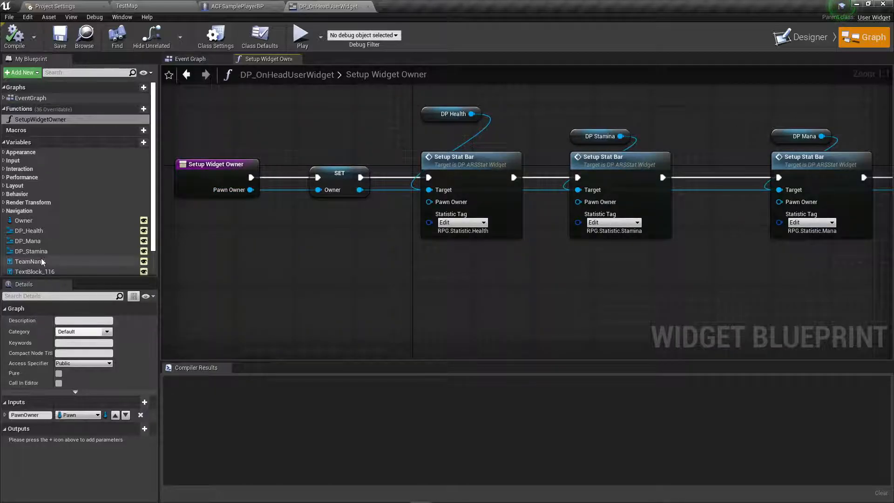
scroll(53, 254, "down", 2)
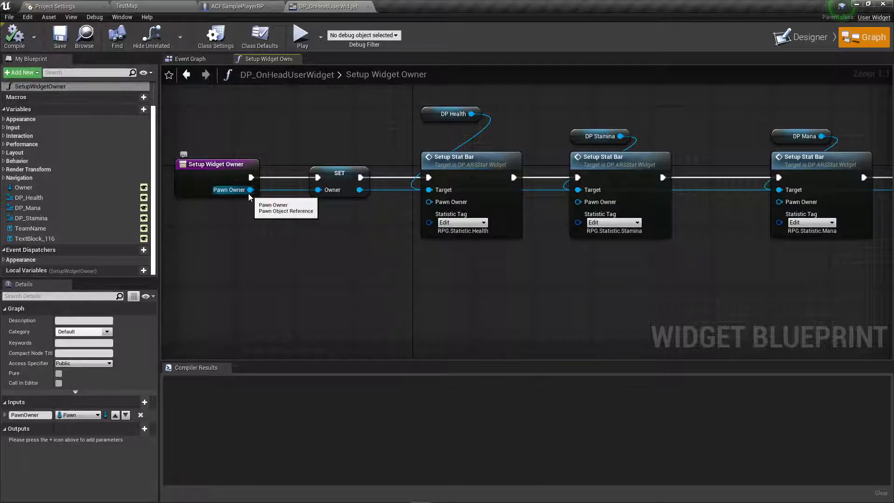
left_click_drag(251, 190, 588, 202)
double_click(399, 205)
double_click(466, 259)
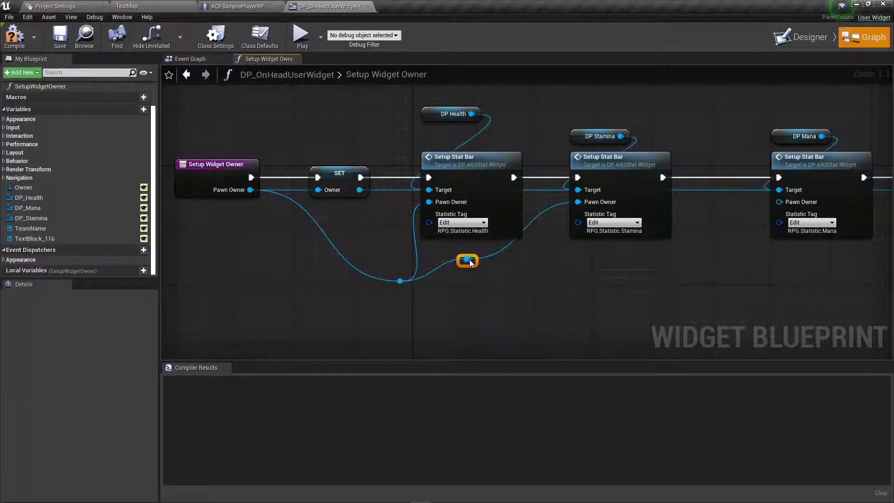
left_click_drag(471, 269, 779, 201)
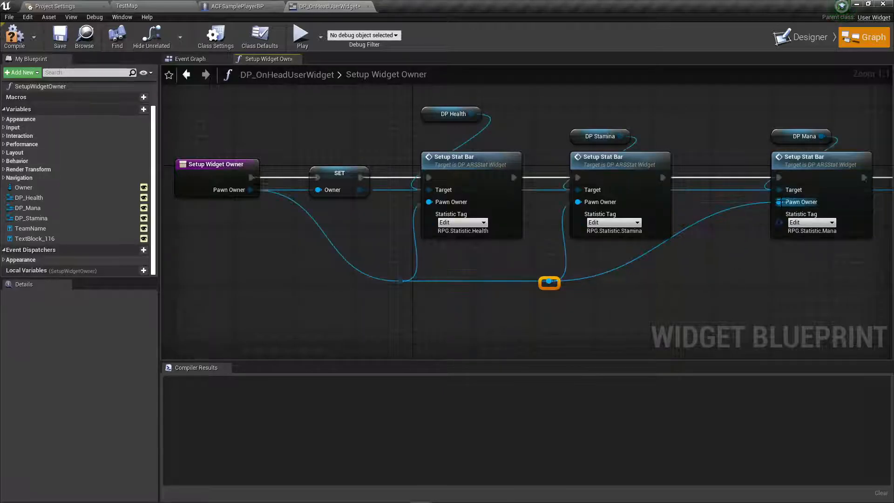
double_click(617, 268)
left_click_drag(616, 268, 734, 292)
Compile, save and close the DP_OnHeadUserWidget blueprint.
left_click(14, 37)
left_click(60, 38)
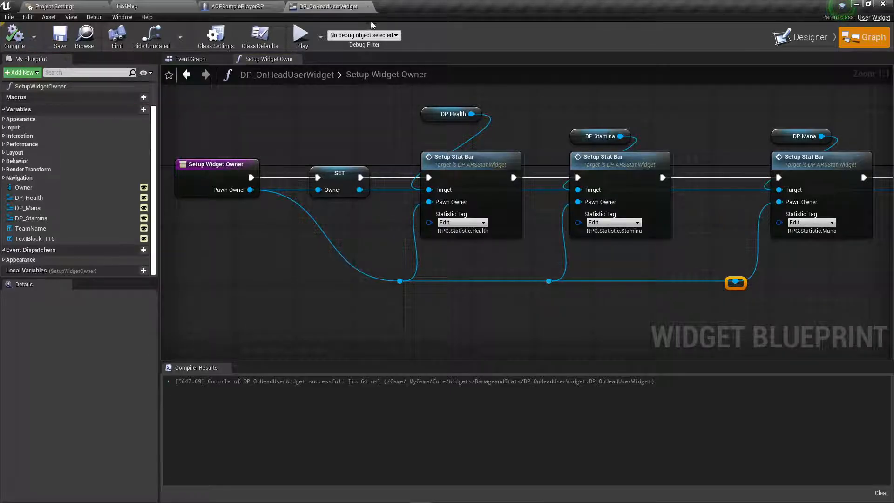
left_click(368, 6)
Play-test TestMap to check the player's health, stamina and mana bars, then stop the session.
left_click(177, 7)
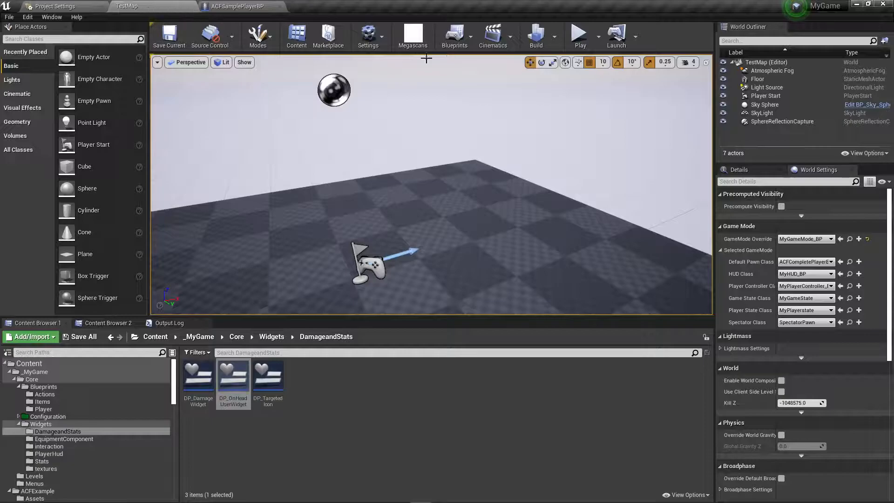
left_click(579, 35)
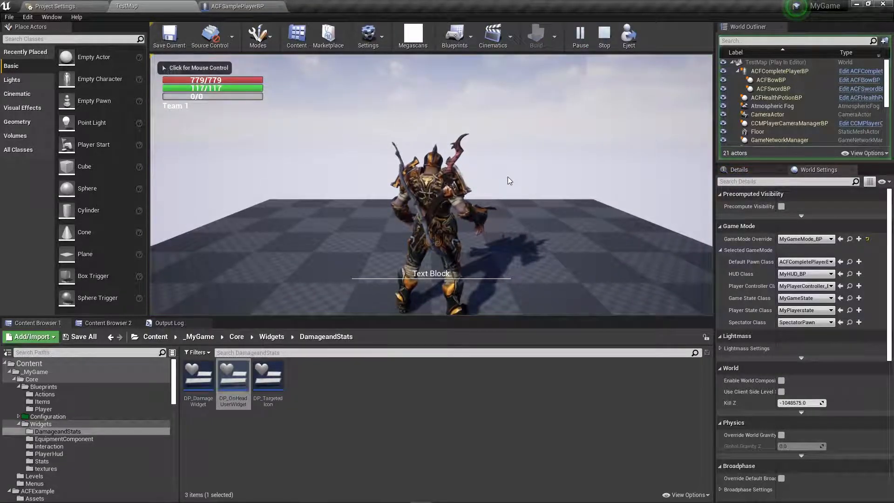
left_click(203, 96)
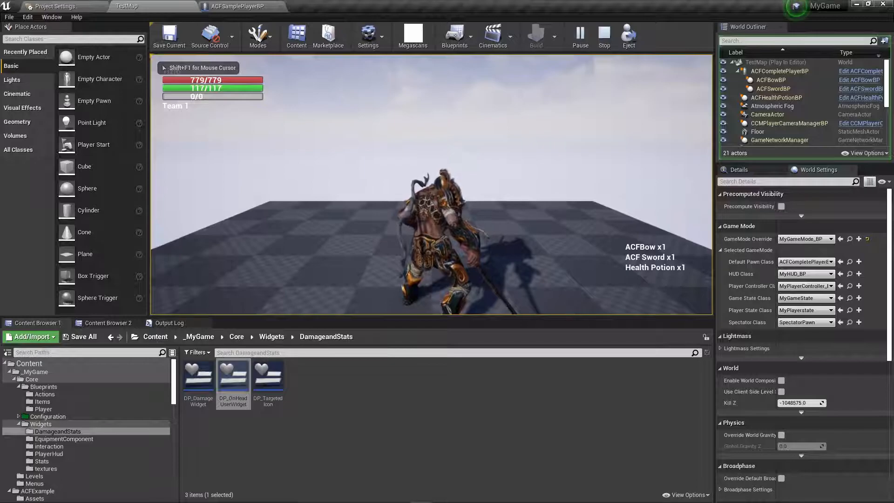
key("Escape")
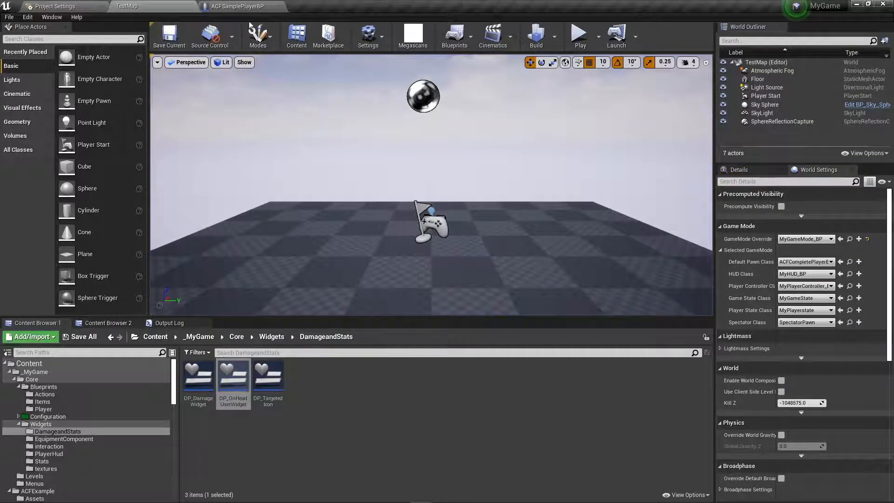
Reopen DP_OnHeadUserWidget from the HealthWidget component, review its Setup Widget Owner graph, then close the widget and ACFSamplePlayerBP.
left_click(254, 8)
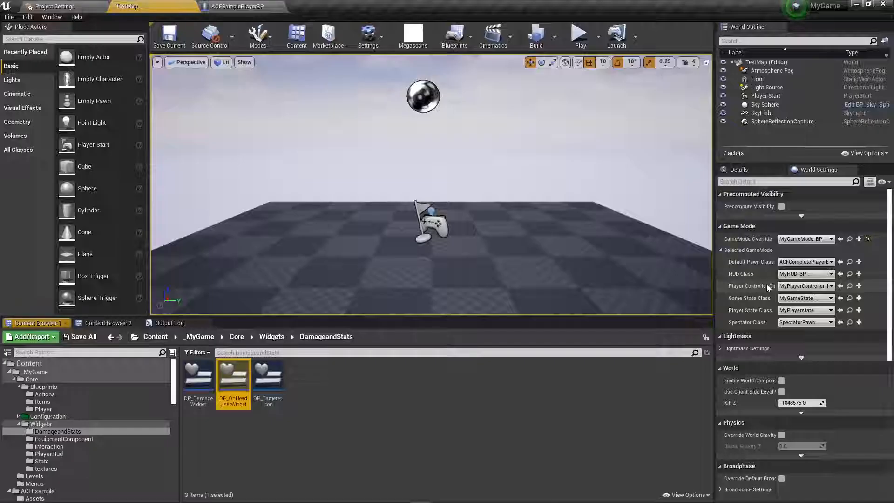
left_click(763, 287)
double_click(231, 387)
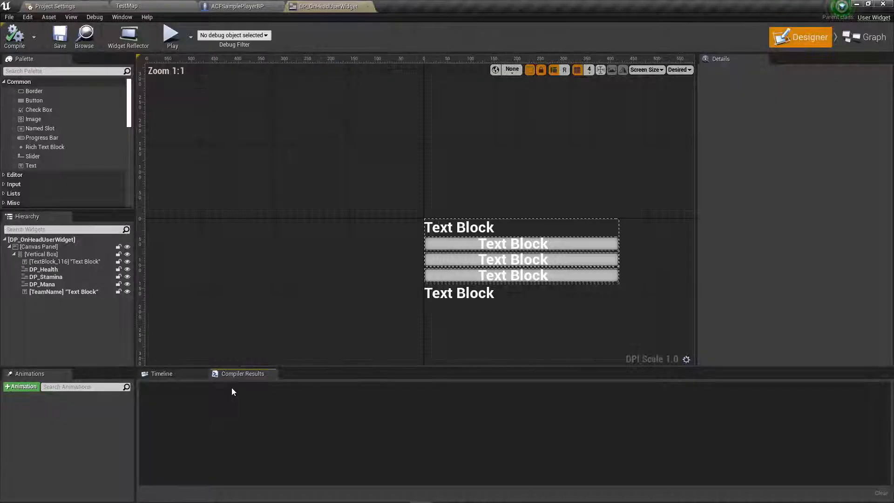
left_click(864, 44)
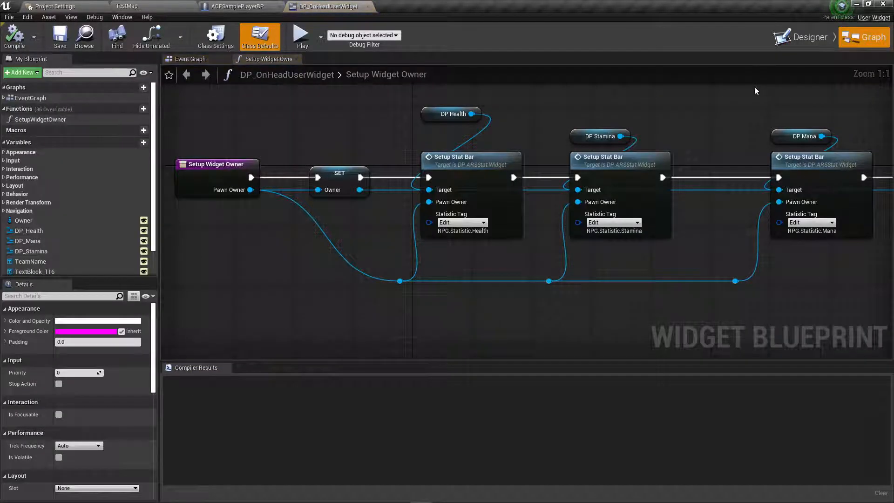
left_click(778, 135)
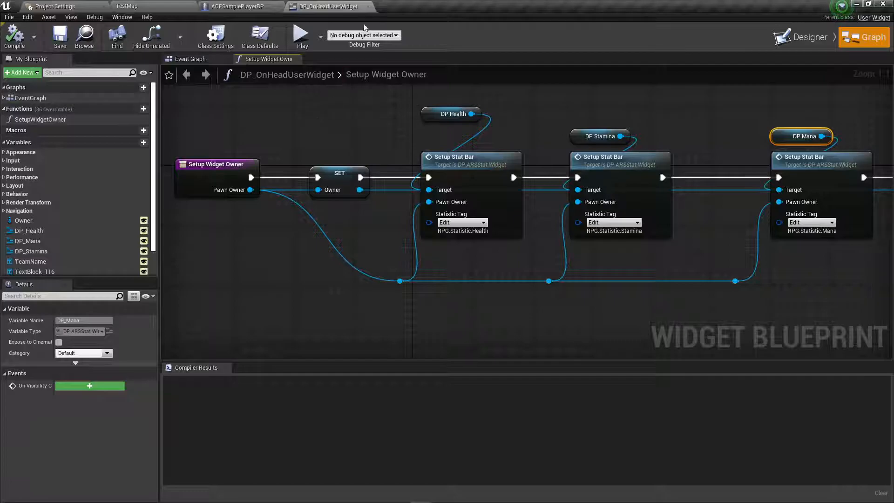
left_click(368, 6)
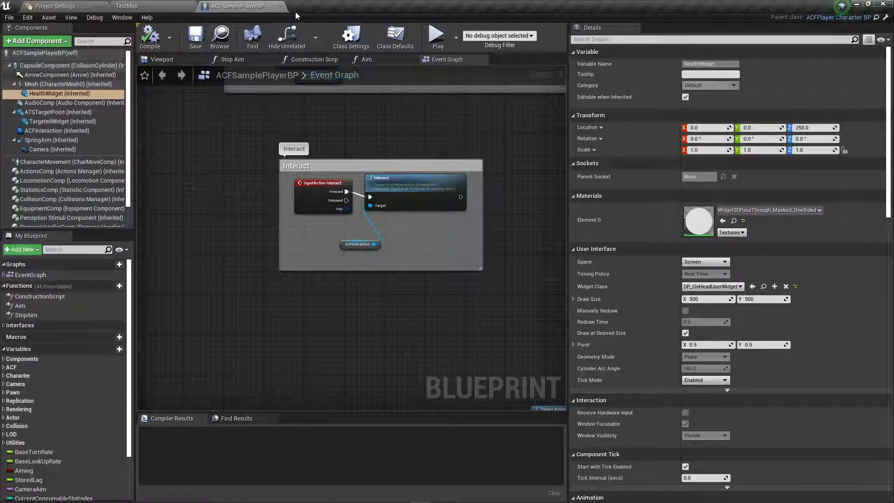
left_click(280, 6)
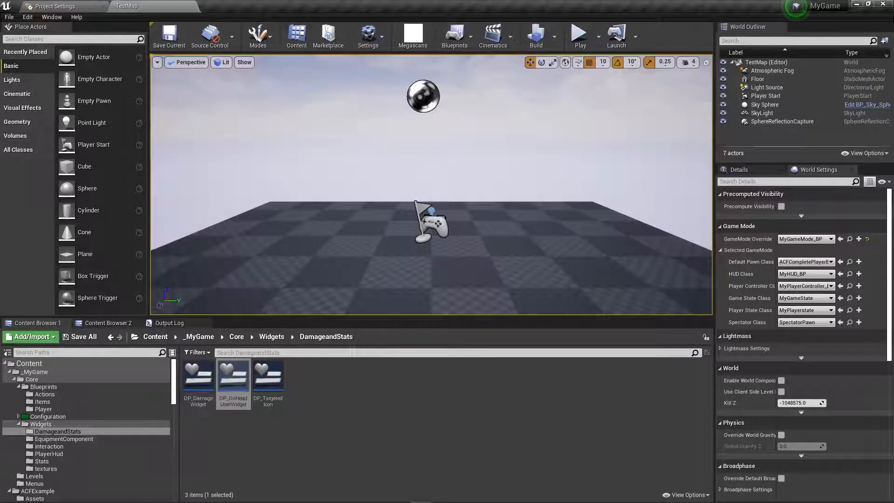
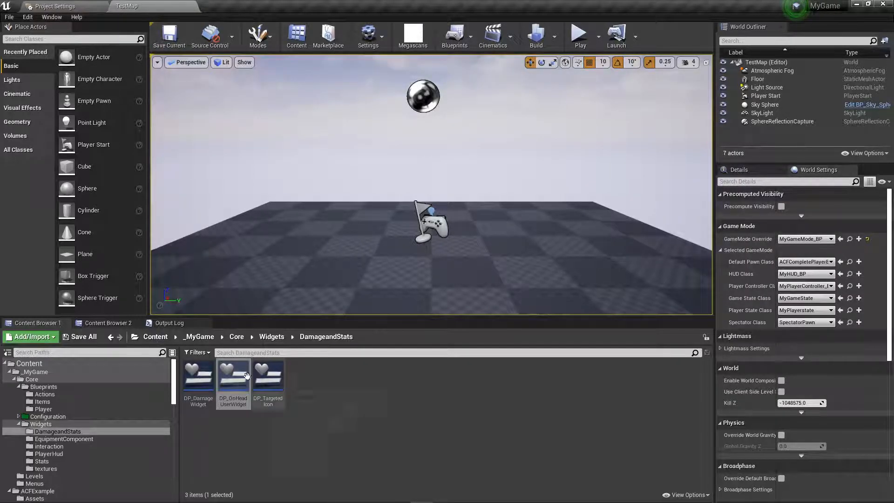
Open MyBasePlayer_BP from _MyGame's Core/Blueprints/Player folder and locate its parent class ACFCharacterBP in the Content Browser.
left_click(201, 337)
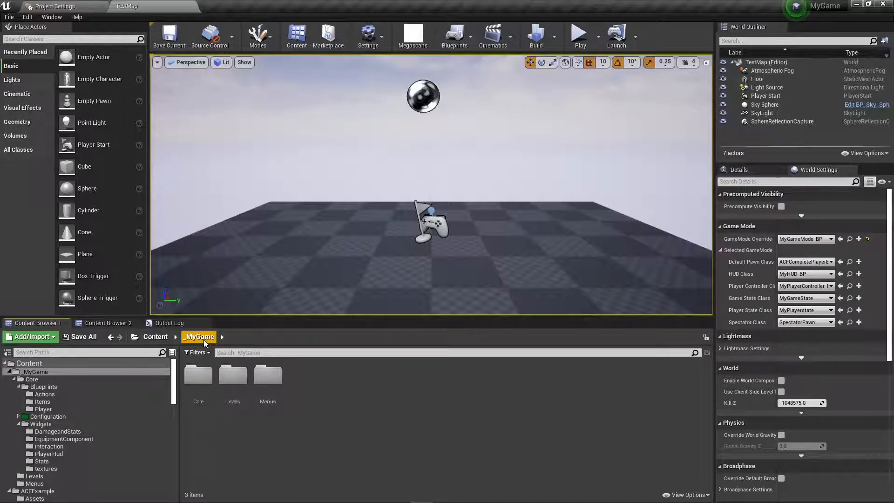
double_click(200, 380)
double_click(201, 380)
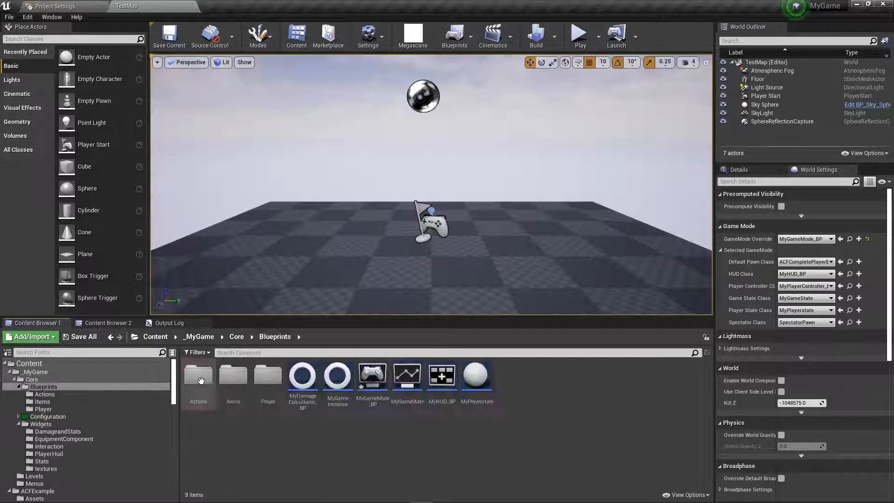
double_click(268, 381)
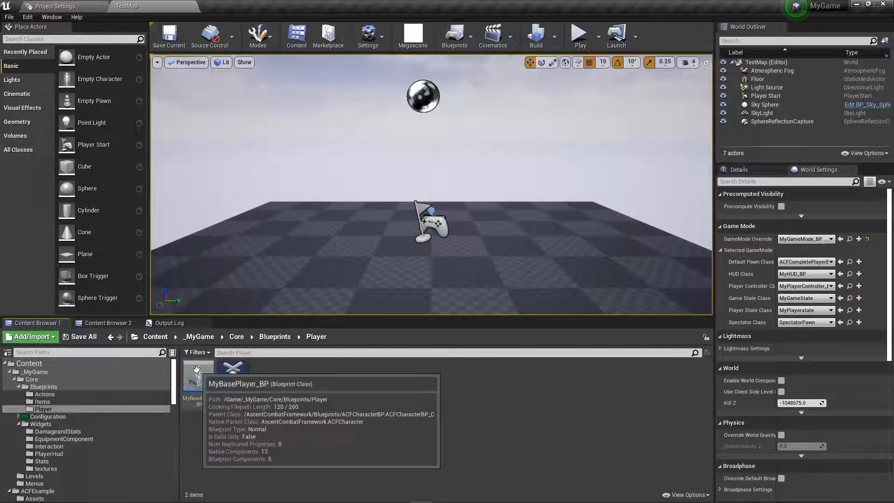
left_click(198, 367)
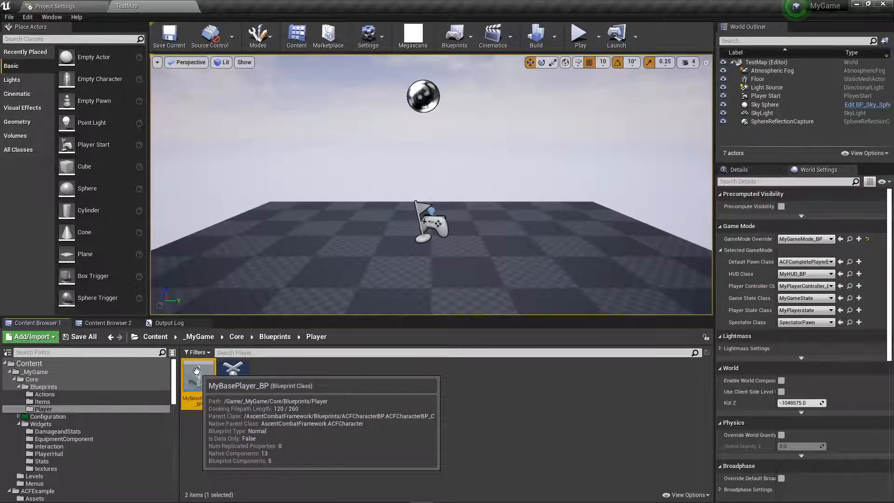
double_click(196, 371)
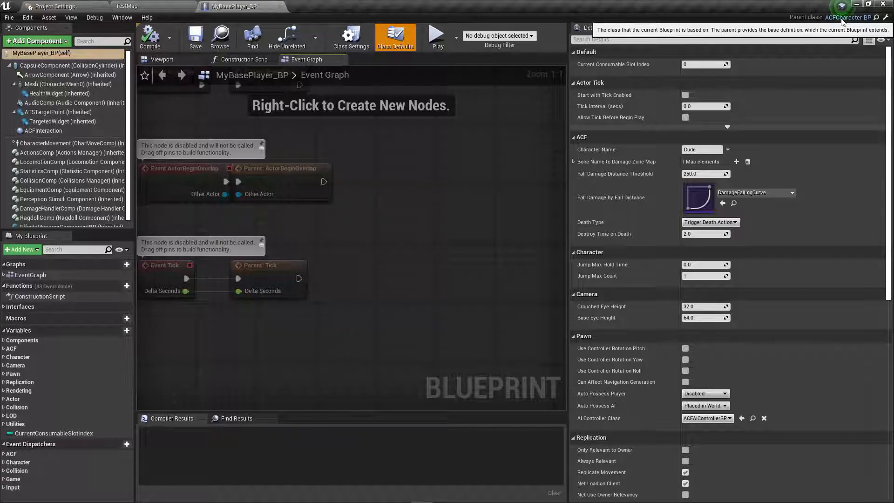
left_click(877, 17)
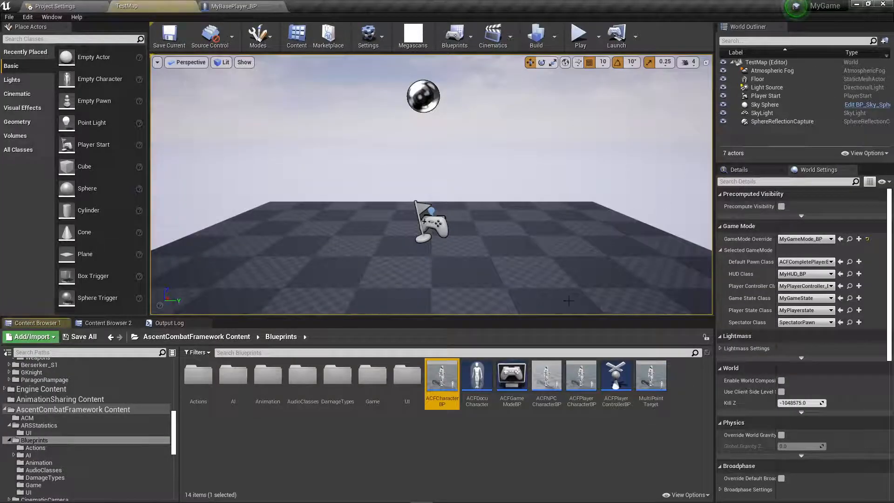
mouse_move(439, 384)
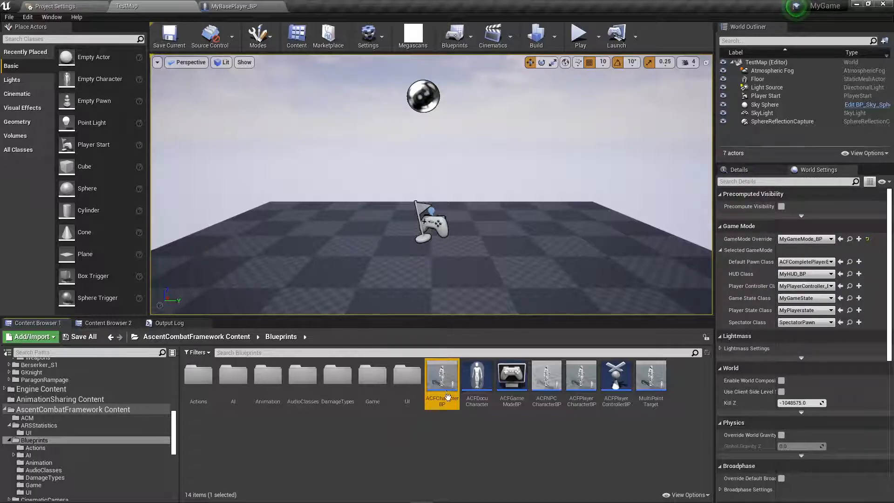
Examine ACFPlayerCharacterBP in the AscentCombatFramework Blueprints folder as a candidate parent class.
left_click(581, 380)
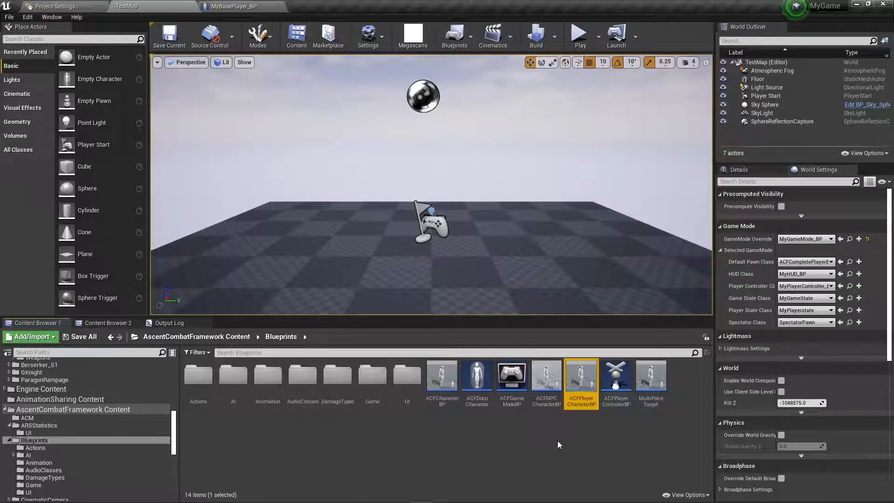
mouse_move(579, 400)
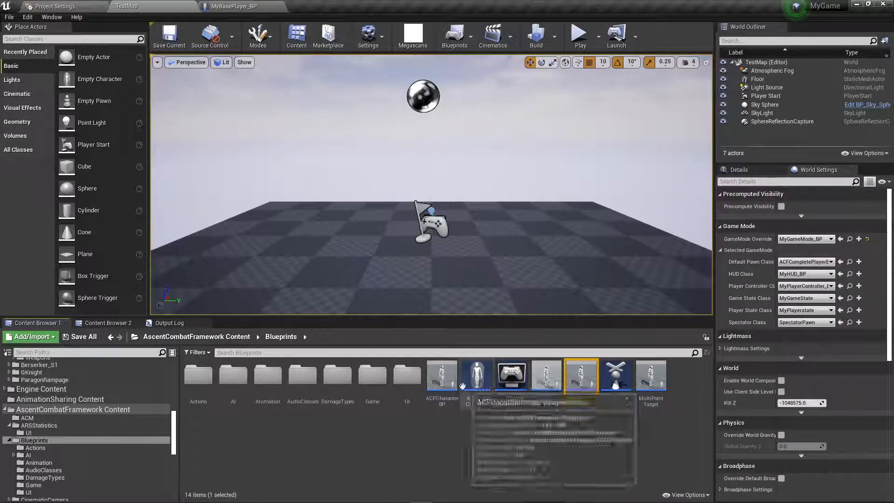
double_click(578, 377)
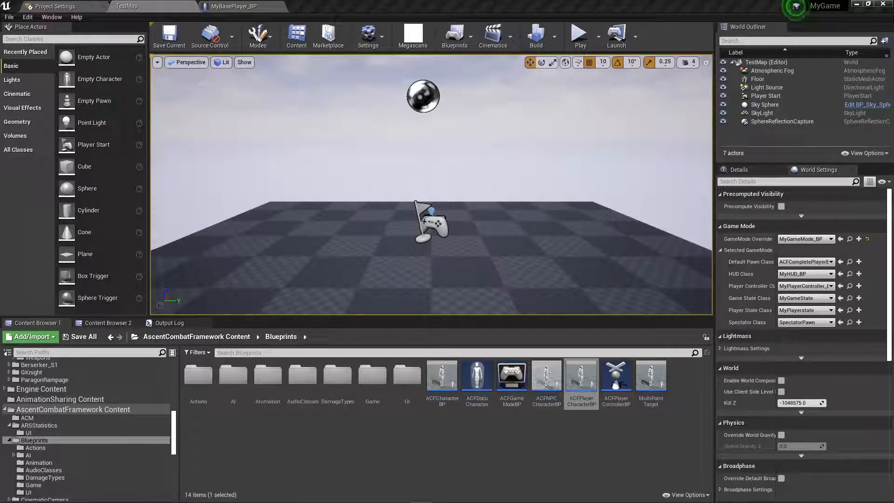
Reparent MyBasePlayer_BP to ACFPlayerCharacterBP in its class settings, and compile and save the blueprint.
left_click(228, 6)
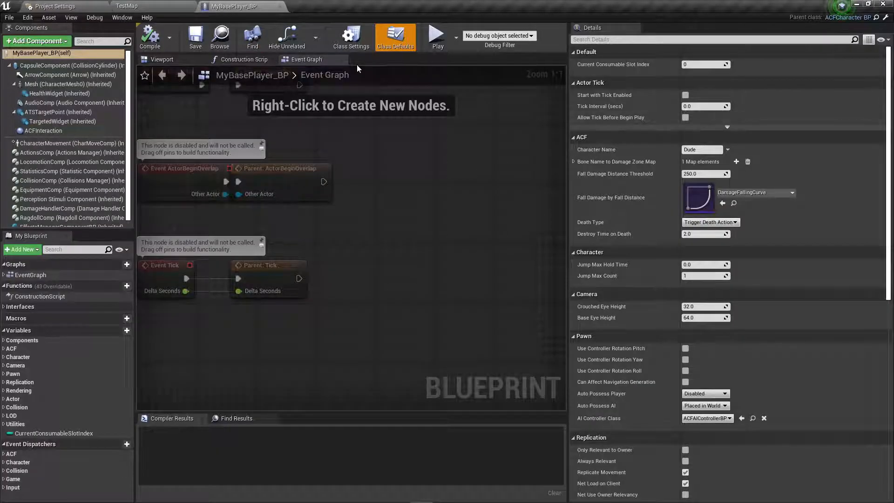
left_click(357, 39)
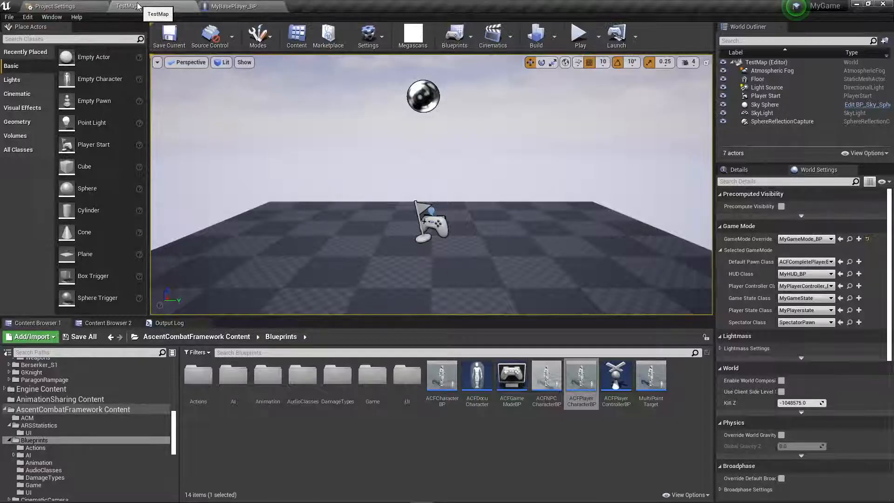
left_click(154, 6)
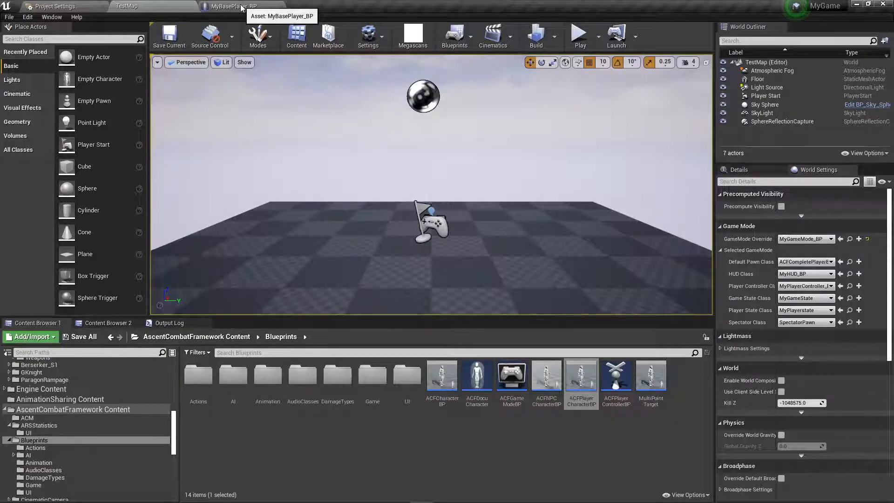
left_click(242, 8)
left_click(703, 68)
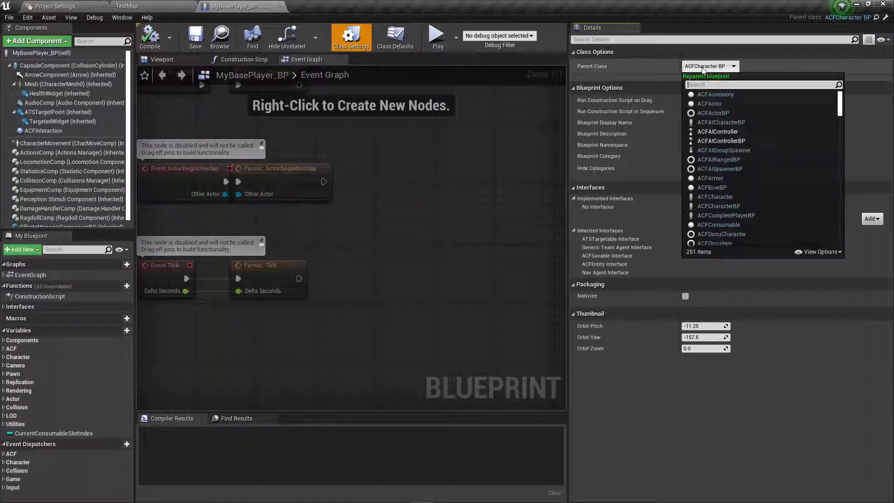
type("acfpla")
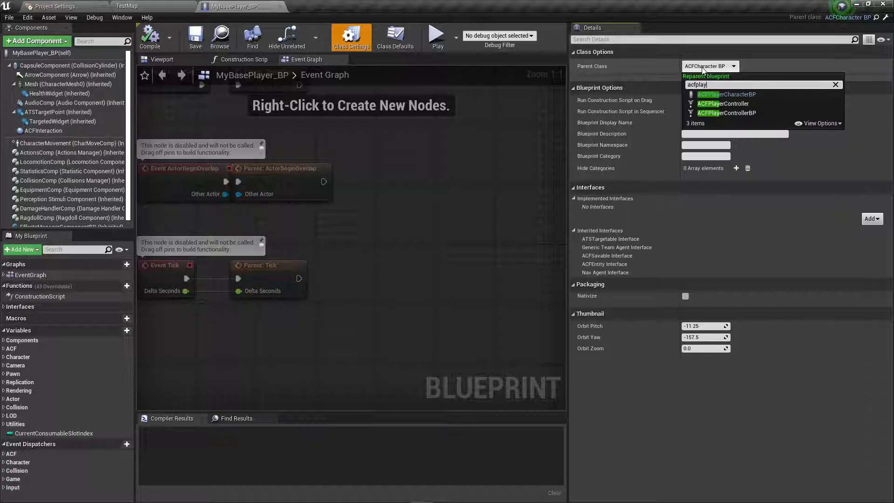
type("y")
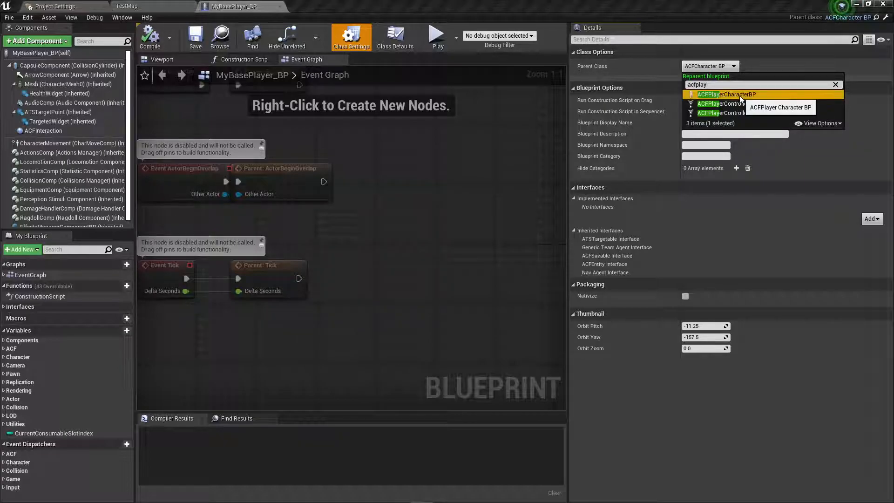
left_click(739, 96)
left_click(150, 37)
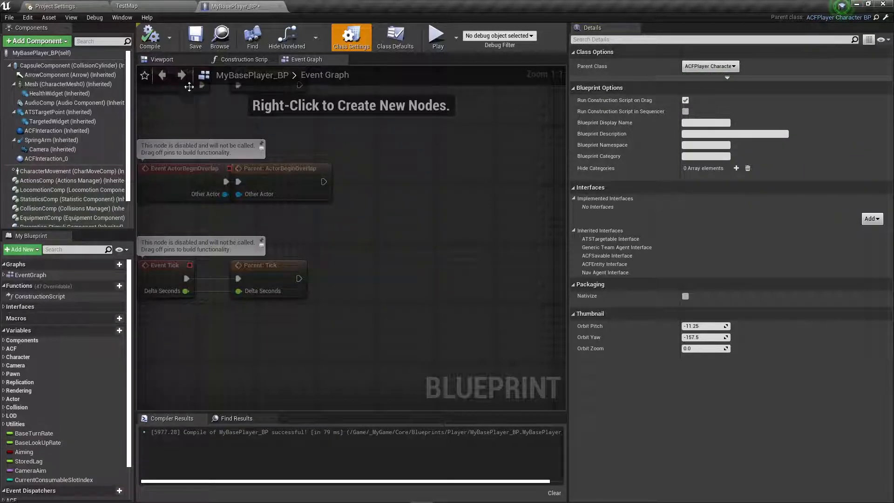
left_click(196, 37)
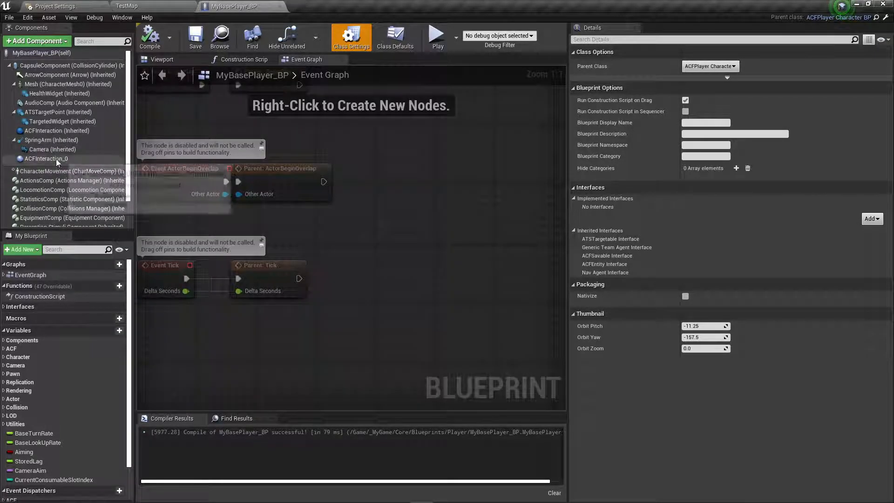
Delete the duplicate ACFInteraction_0 component from MyBasePlayer_BP, and compile, save and close the blueprint.
left_click(57, 159)
key("Delete")
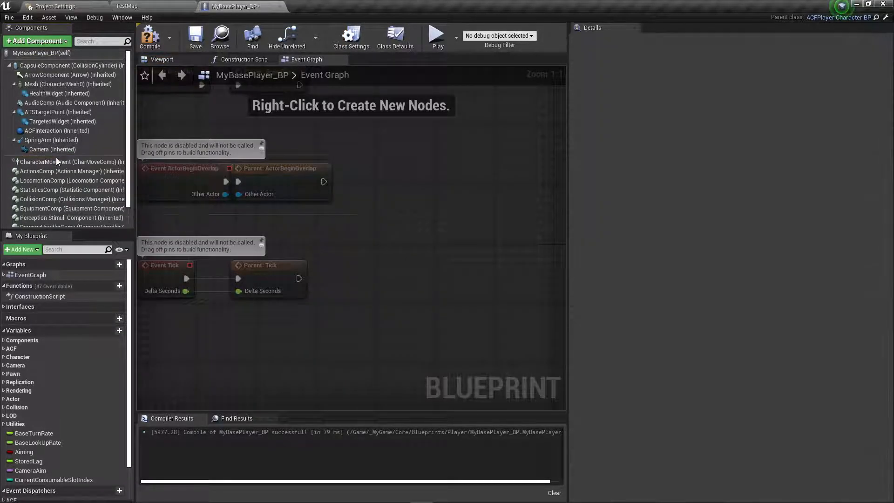
left_click(150, 44)
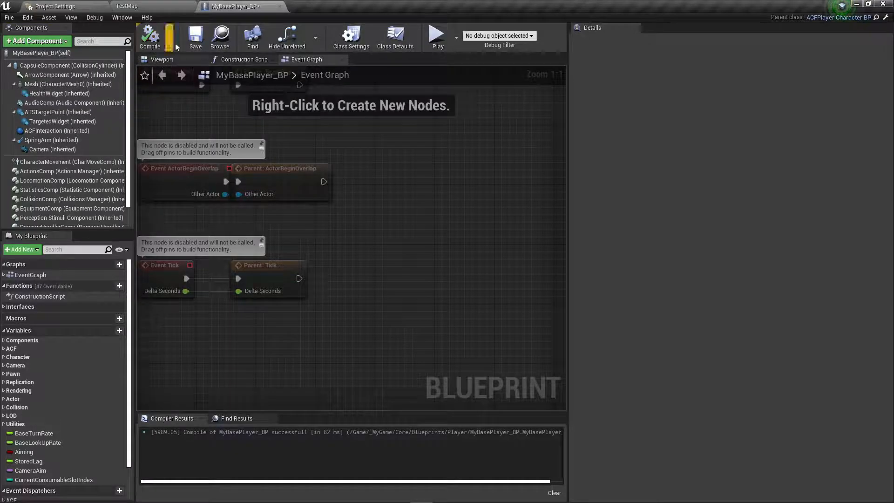
left_click(191, 46)
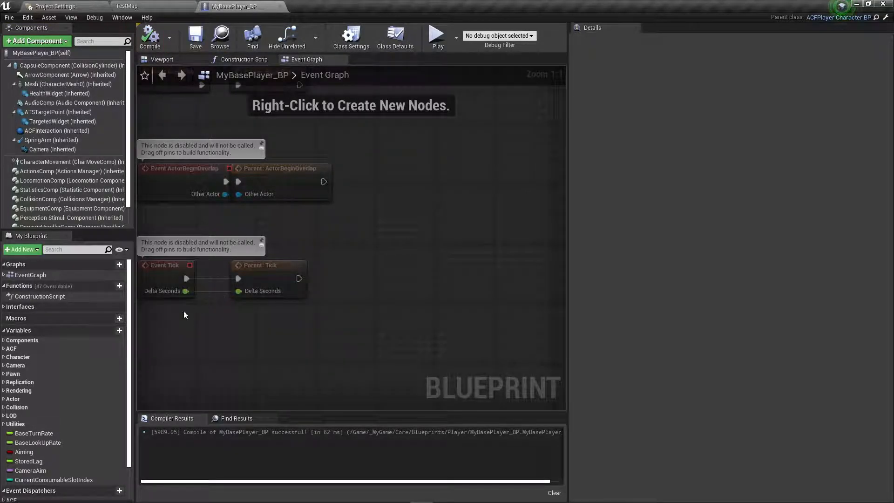
scroll(80, 381, "down", 2)
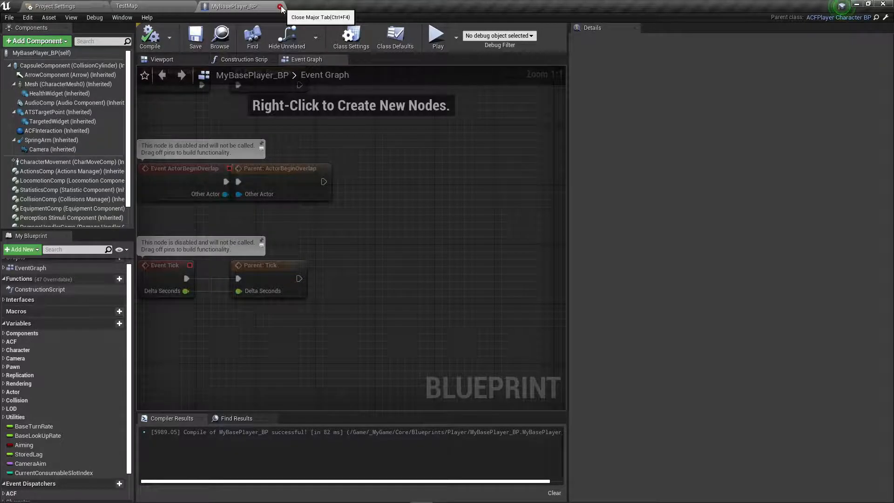
left_click(280, 7)
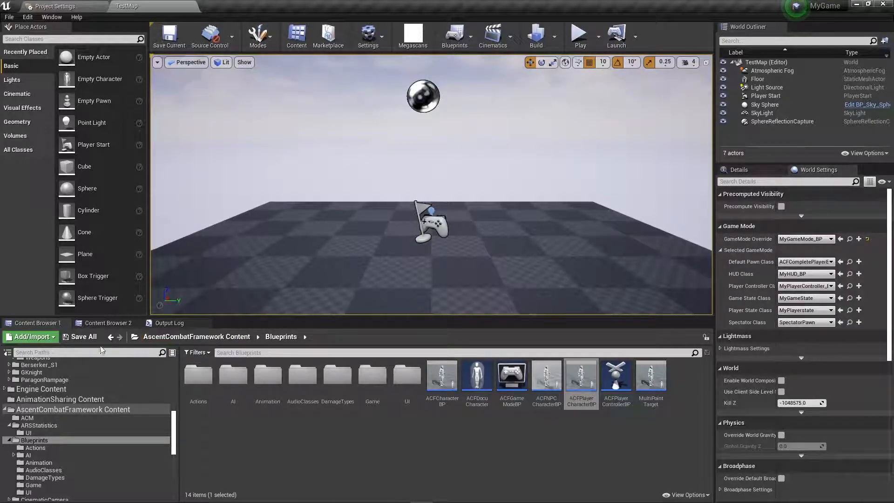
Copy ACFSamplePlayerBP from ACFExample/Blueprints/Characters into the _MyGame/Core/Blueprints/Player folder.
scroll(162, 401, "up", 10)
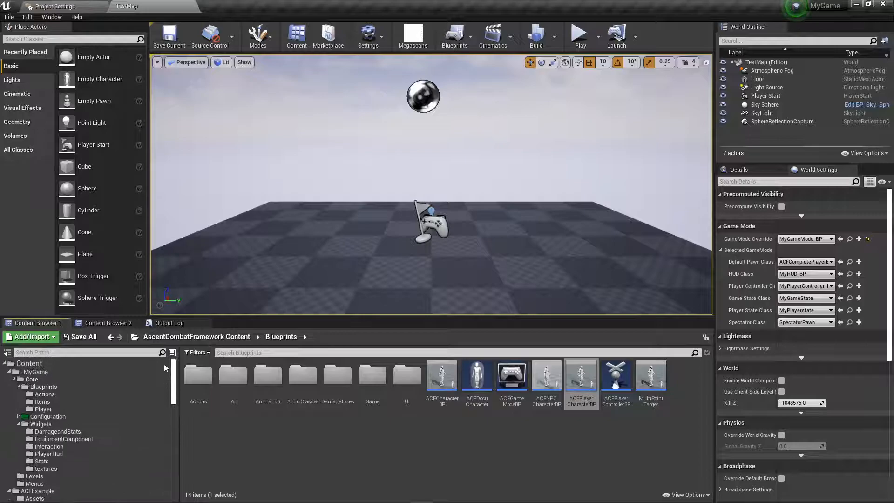
left_click(54, 364)
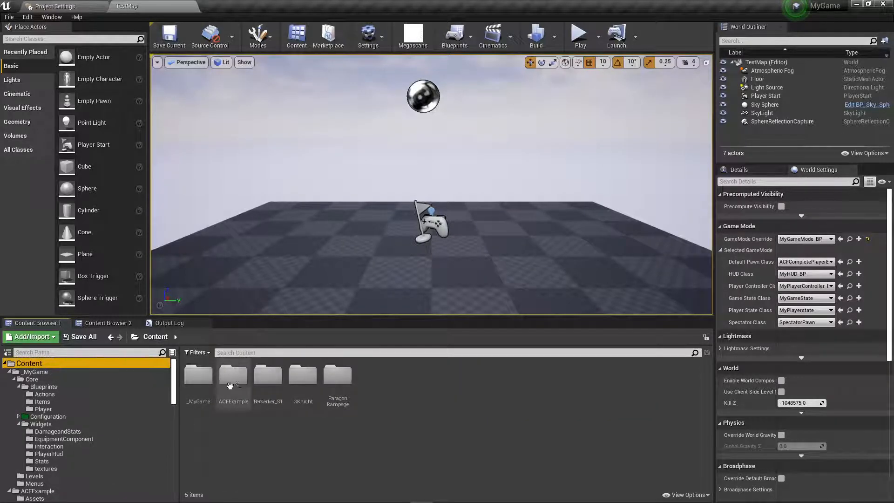
double_click(243, 378)
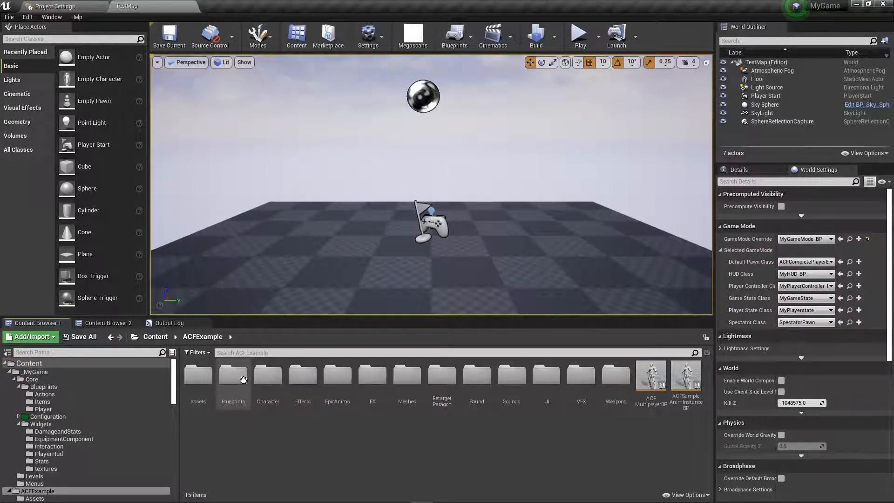
double_click(243, 378)
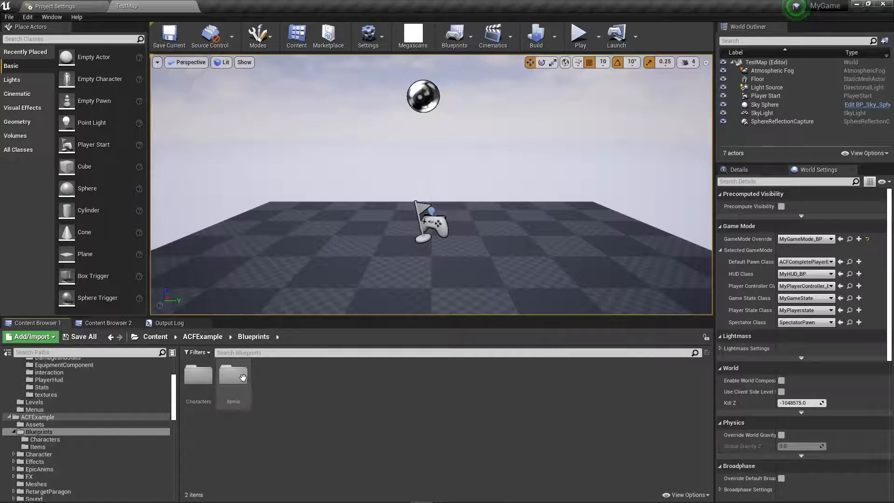
double_click(193, 373)
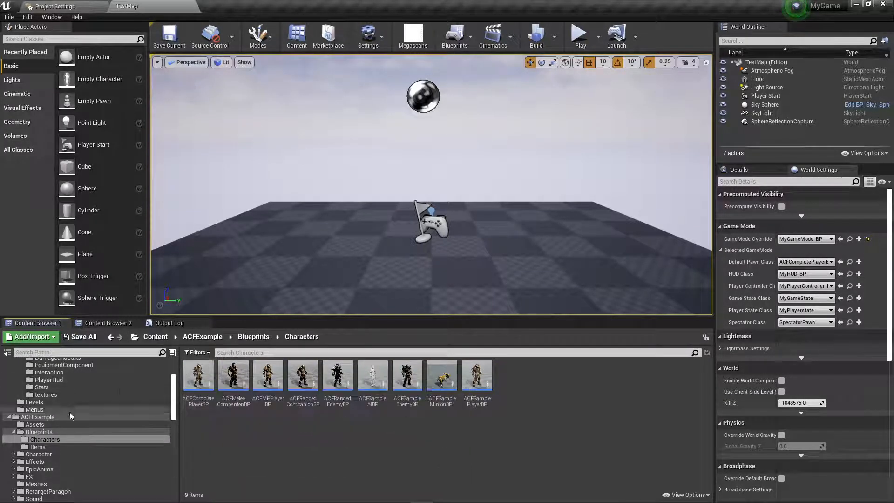
left_click_drag(172, 414, 171, 398)
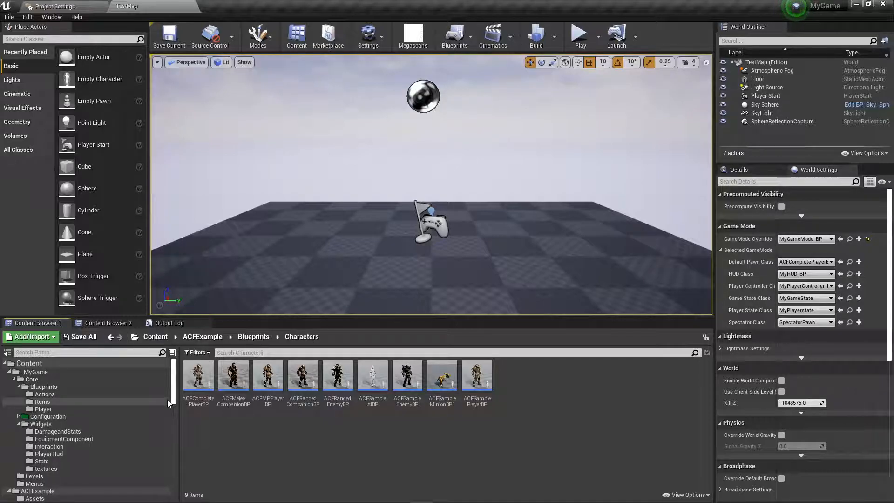
left_click_drag(479, 380, 52, 411)
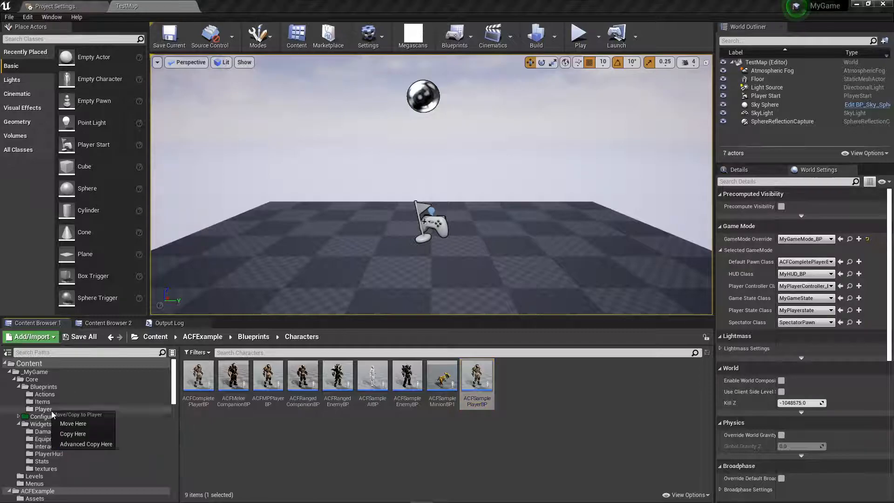
left_click(71, 434)
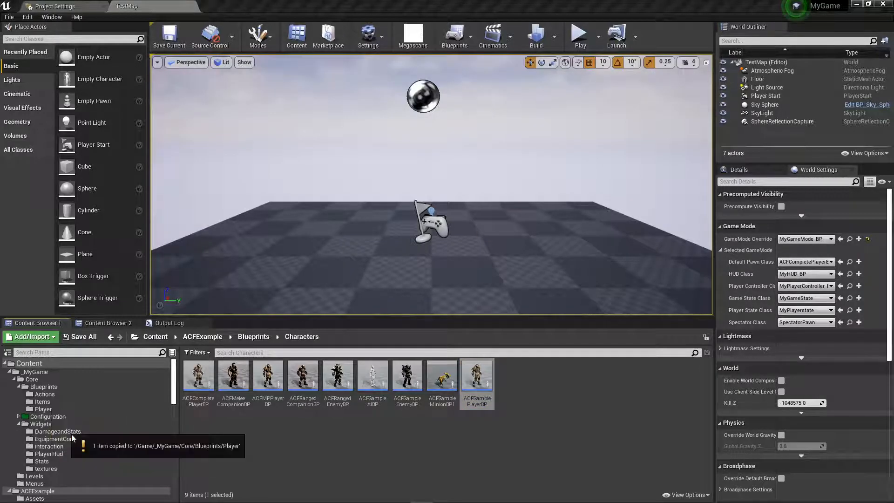
Rename the copied ACFSamplePlayerBP in the _MyGame Player folder as DP_ACFSamplePlayerBP.
left_click(52, 407)
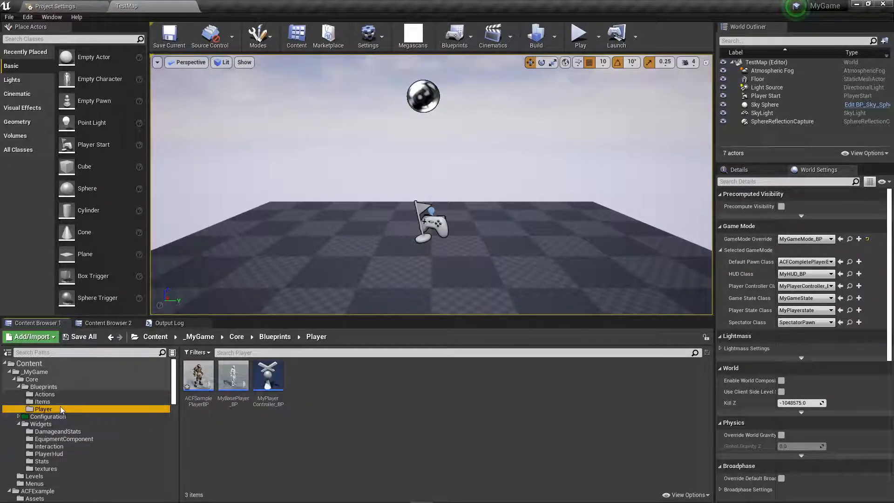
left_click(200, 377)
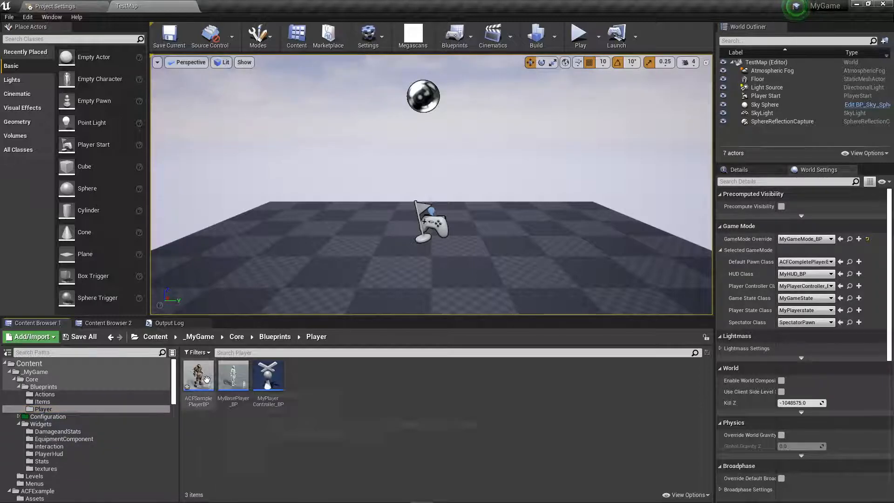
key("F2")
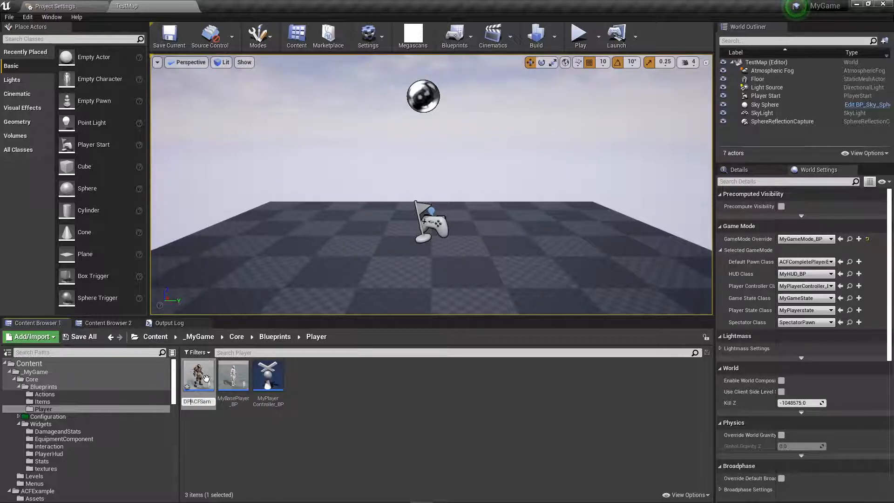
key("Return")
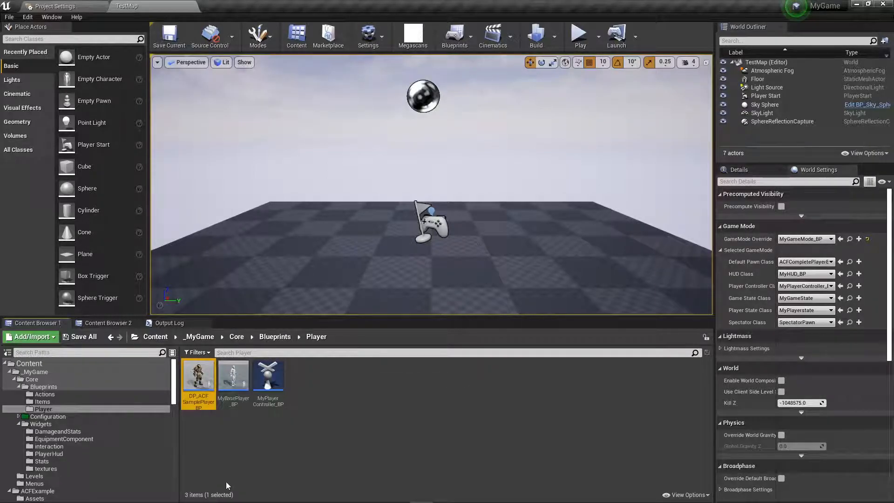
Open DP_ACFSamplePlayerBP and set its parent class to MyBasePlayer_BP in the class settings.
double_click(198, 381)
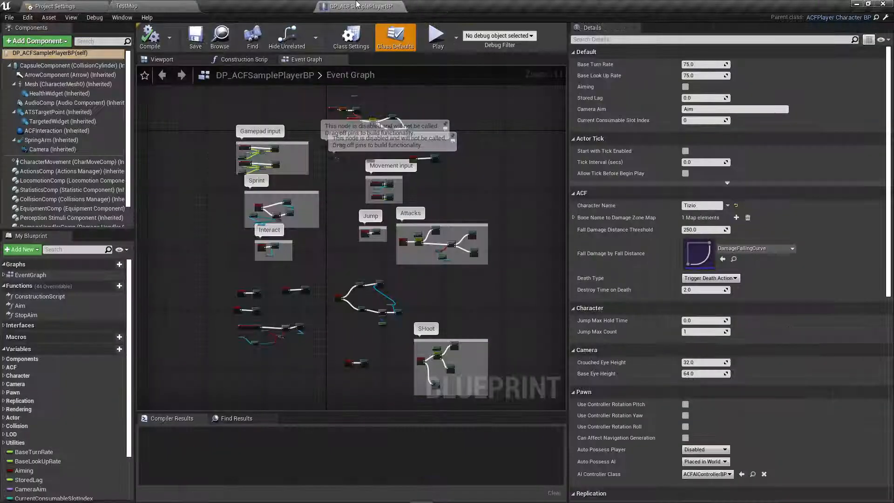
left_click(349, 46)
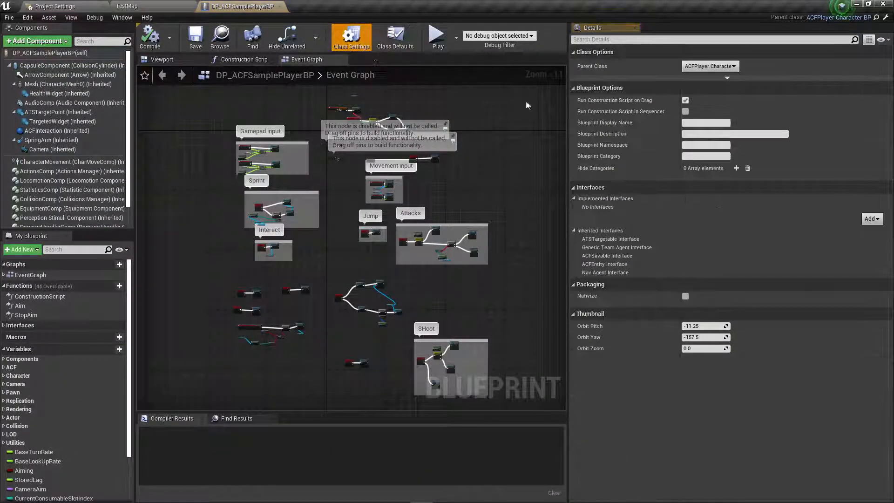
left_click(727, 67)
type("mybv")
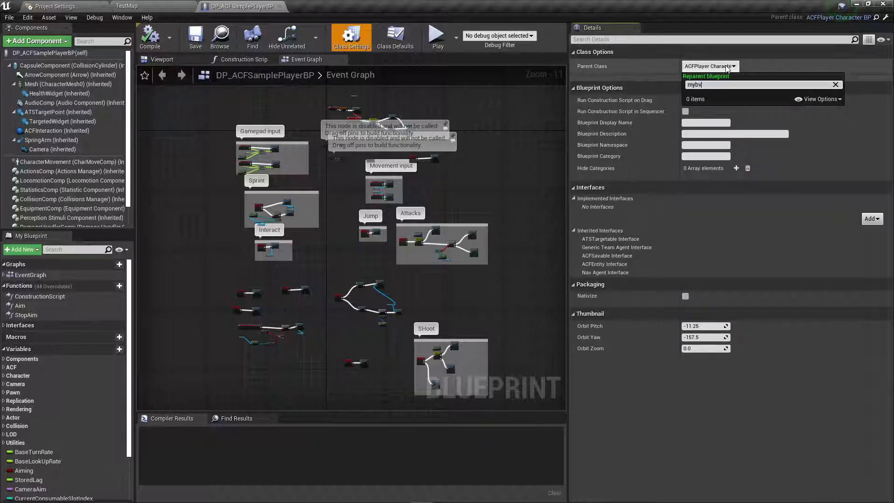
key("BackSpace")
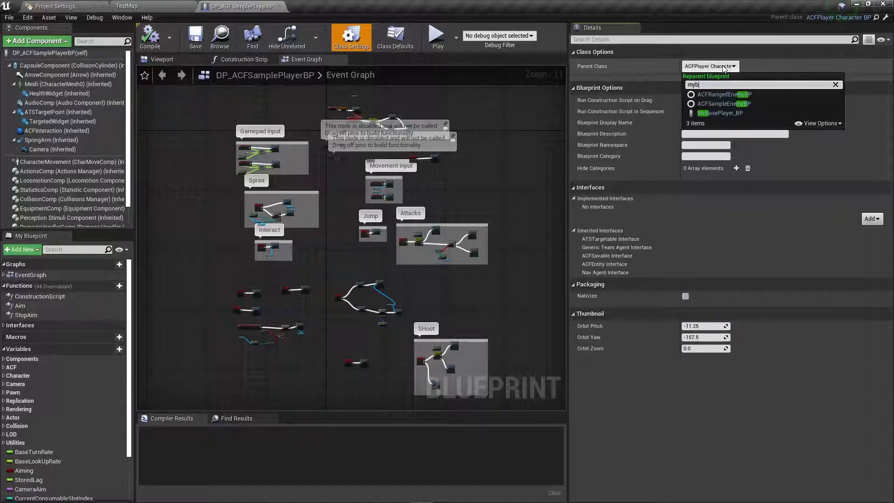
left_click(720, 113)
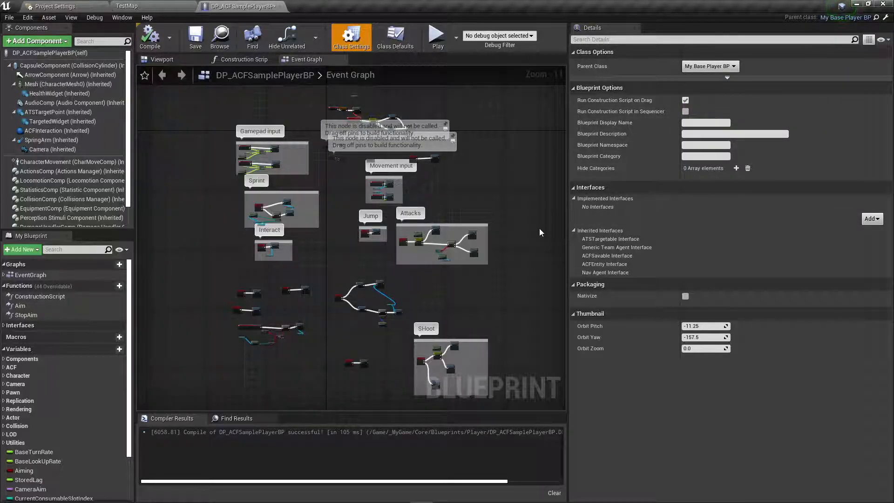
Compile and save DP_ACFSamplePlayerBP, and close its blueprint editor.
left_click(151, 41)
left_click(191, 41)
left_click(149, 35)
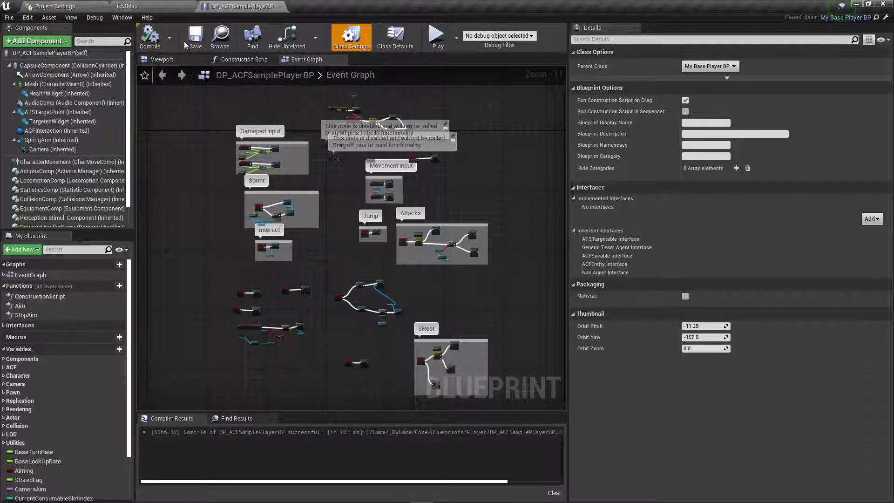
left_click(279, 6)
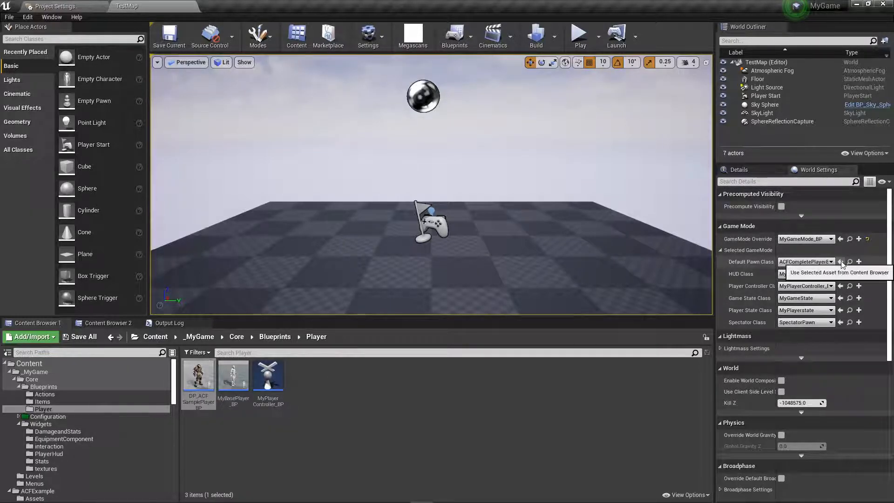
Assign DP_ACFSamplePlayerBP as the Default Pawn Class of the selected game mode in TestMap's world settings.
left_click(199, 396)
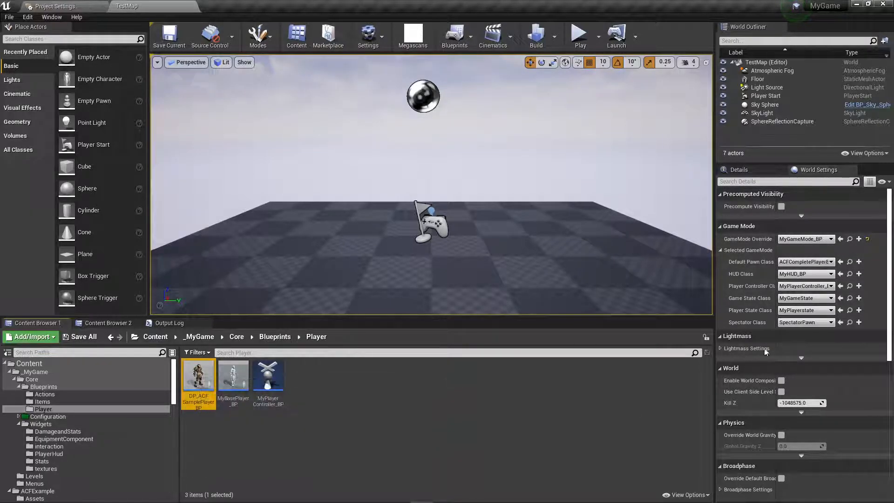
left_click(840, 262)
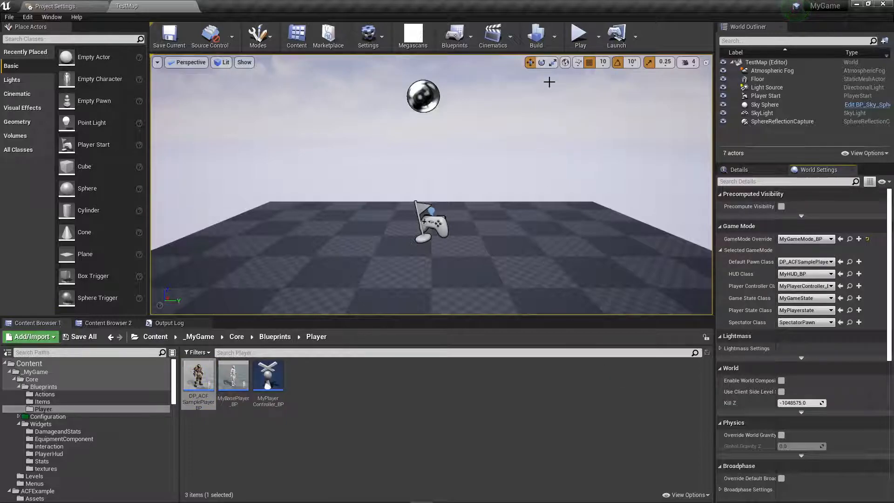
Play-test TestMap by running the player character around the floor in several directions, and end the play session.
left_click(580, 35)
key("s")
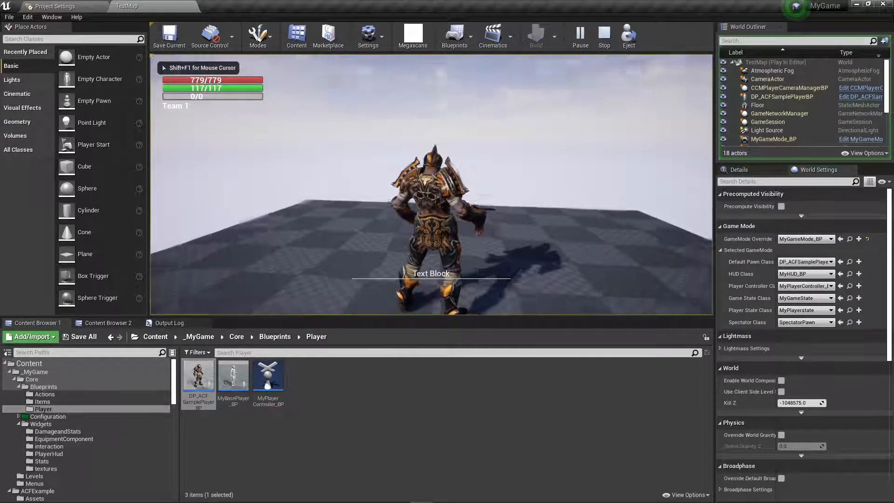
key("d")
key("w")
key("s")
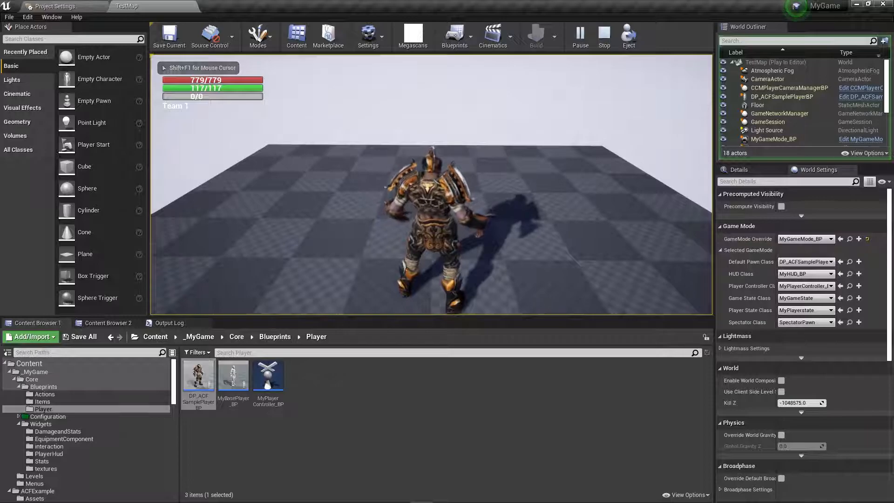
key("w")
key("w")
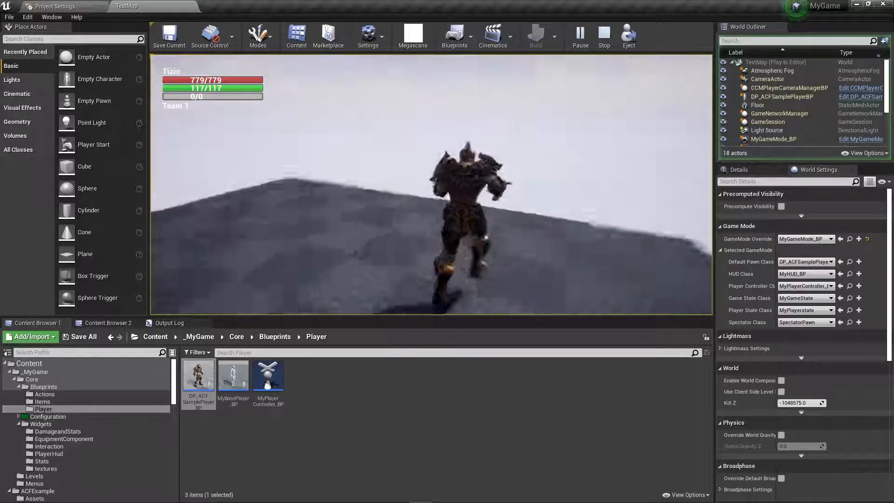
key("w")
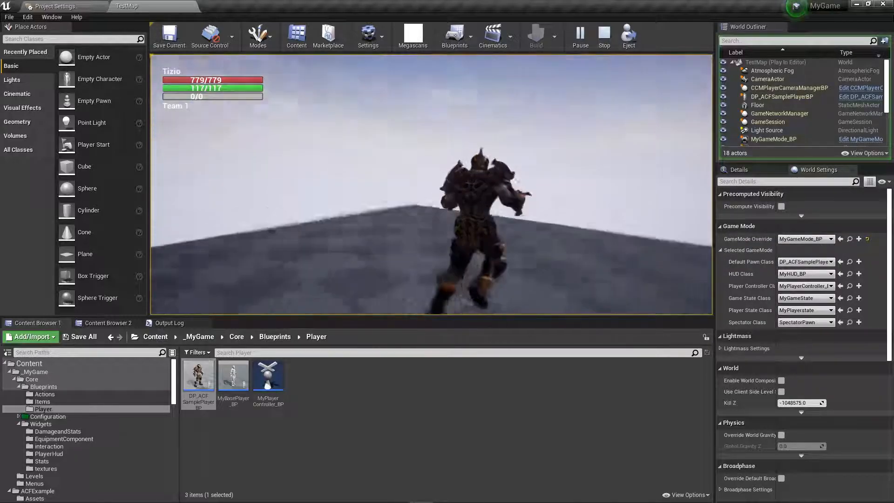
key("w")
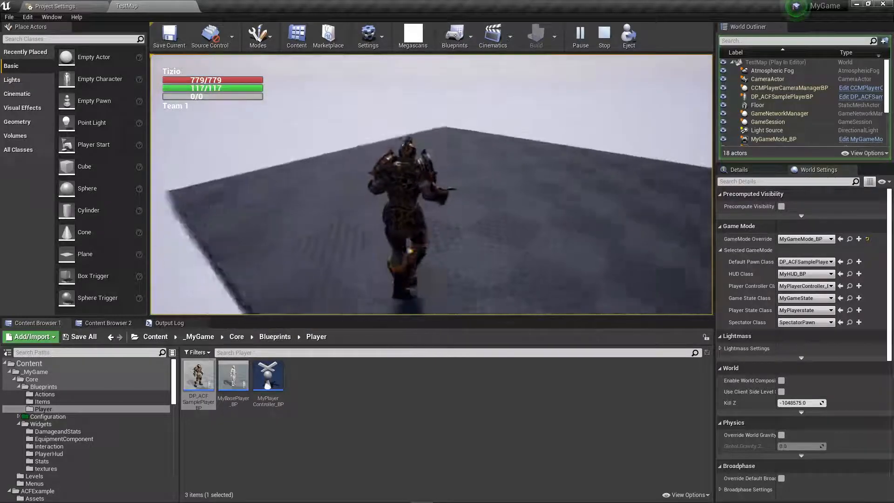
key("w")
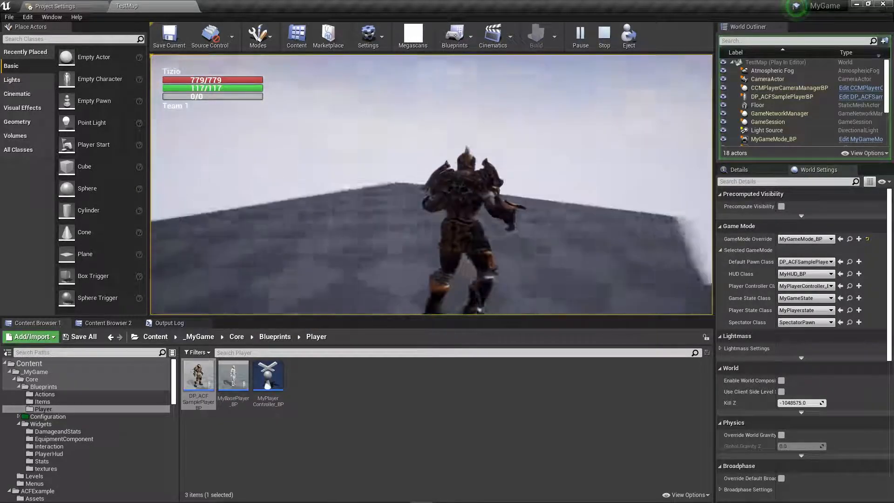
key("w")
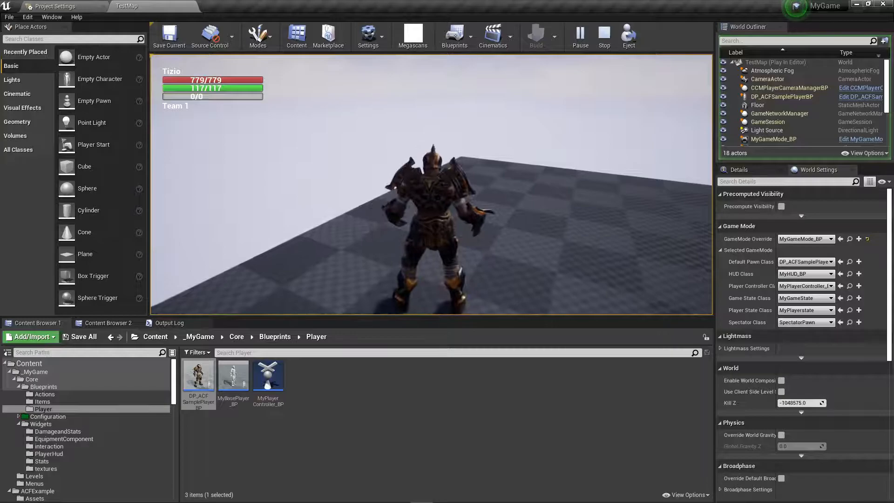
key("w")
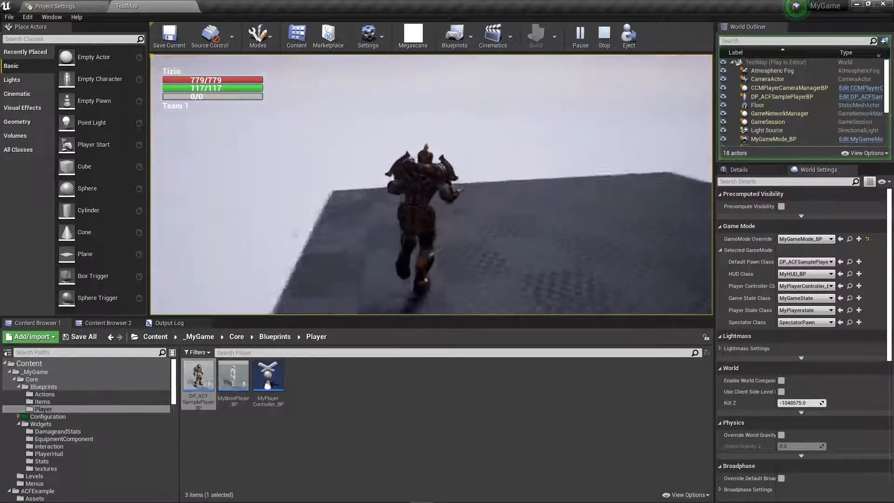
key("w")
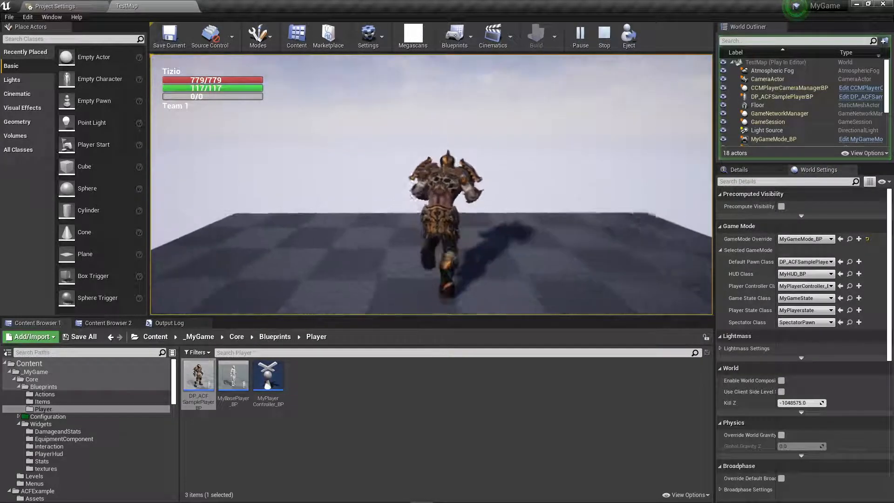
key("w")
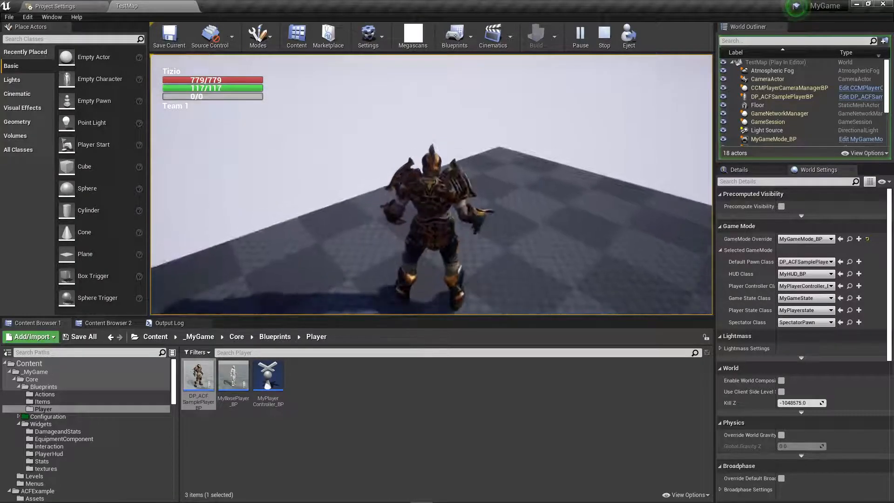
key("w")
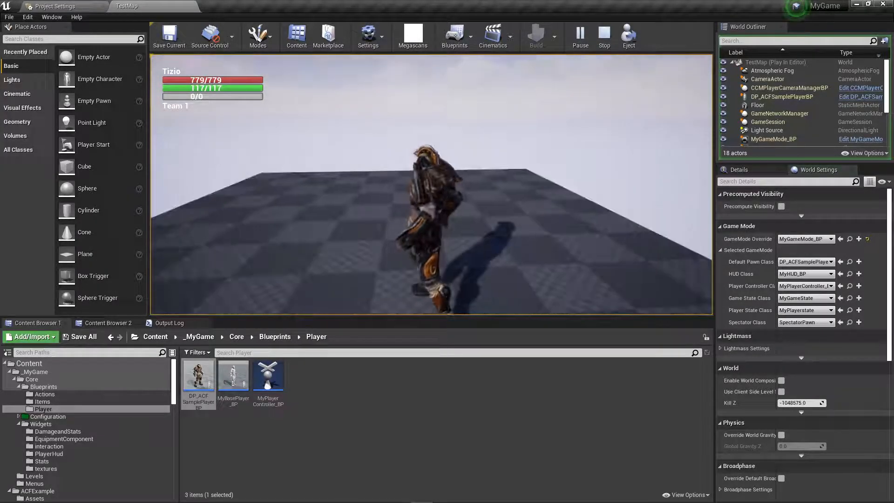
key("w")
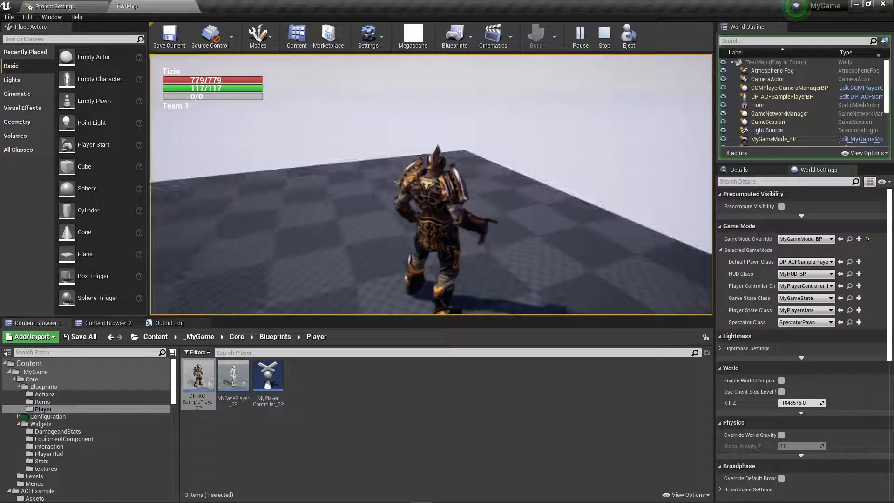
key("w")
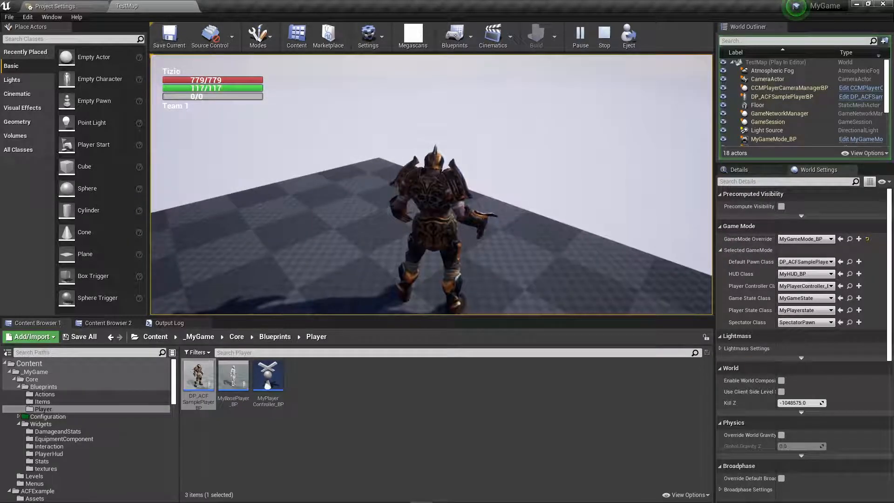
key("Escape")
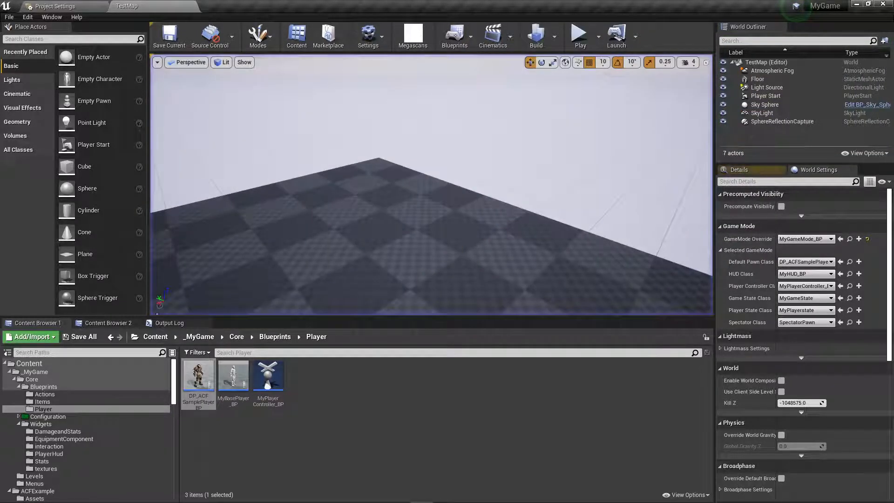
Locate ACFSampleAnimInstanceBP in the ACFExample folder and open it for inspection.
left_click(149, 336)
double_click(232, 374)
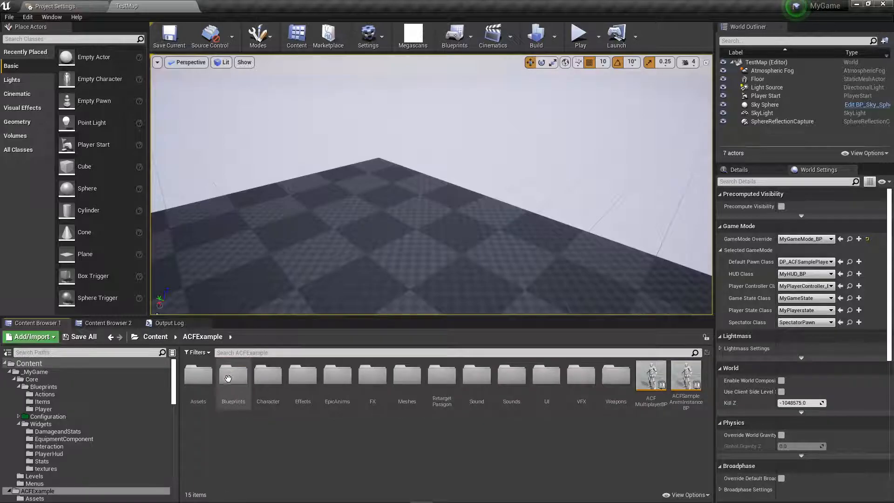
left_click(685, 377)
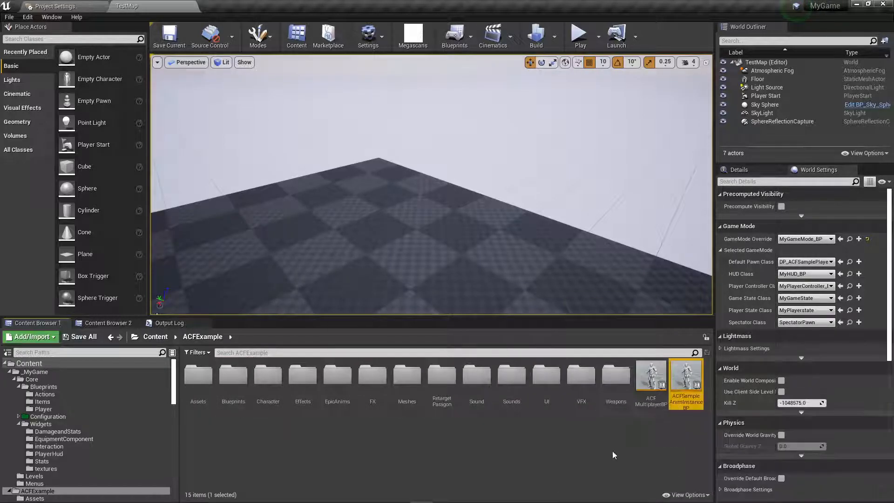
double_click(690, 379)
Open ANIM_GKnight_Pose from GKnight/Animation, examine the skeleton it uses, and close both asset editors.
left_click(157, 336)
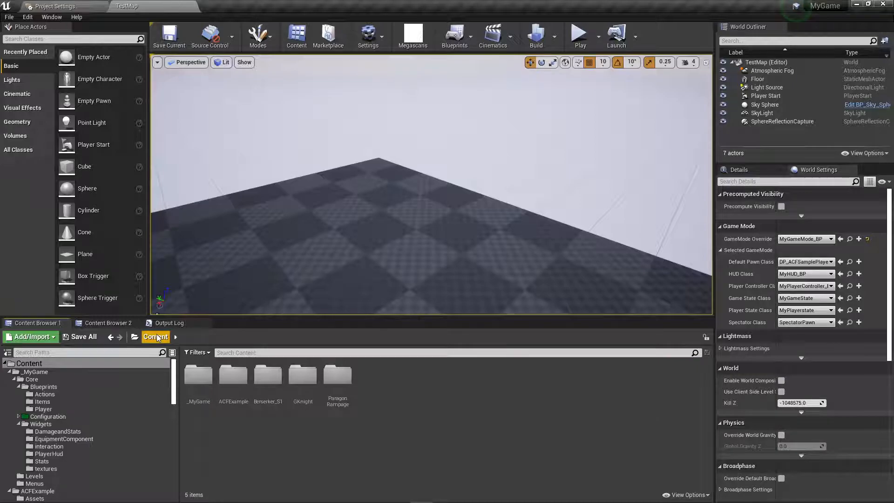
double_click(301, 375)
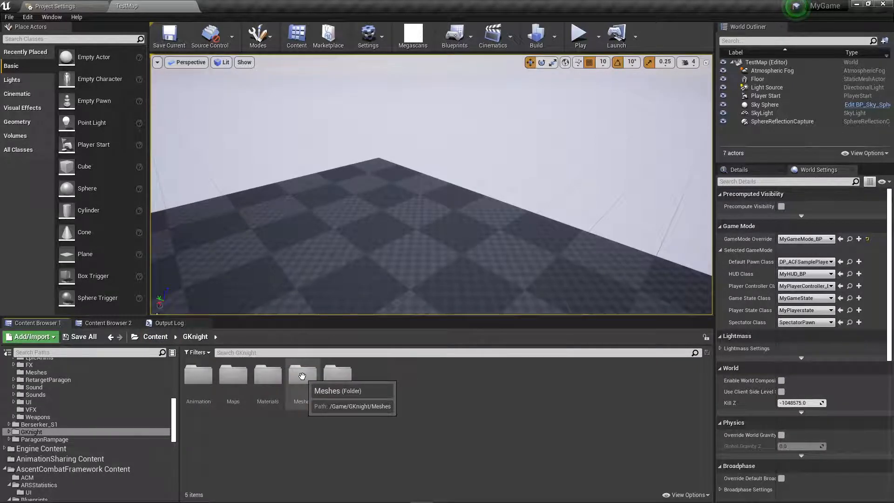
double_click(199, 375)
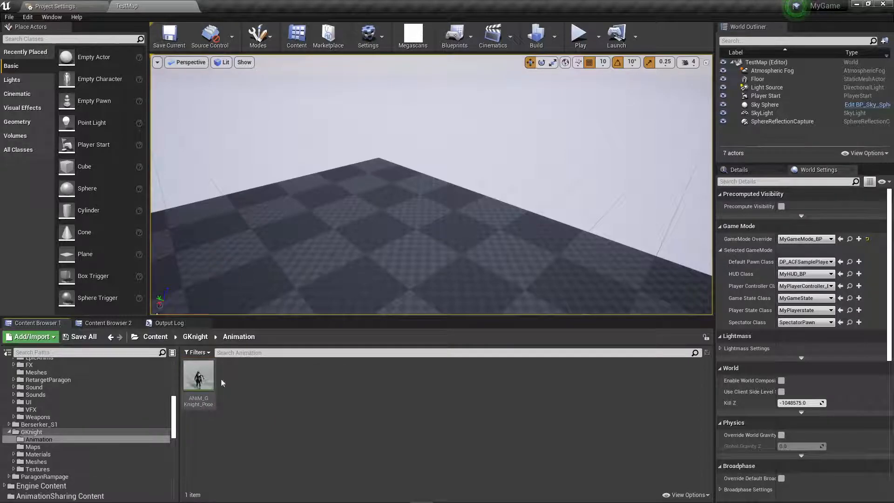
double_click(200, 379)
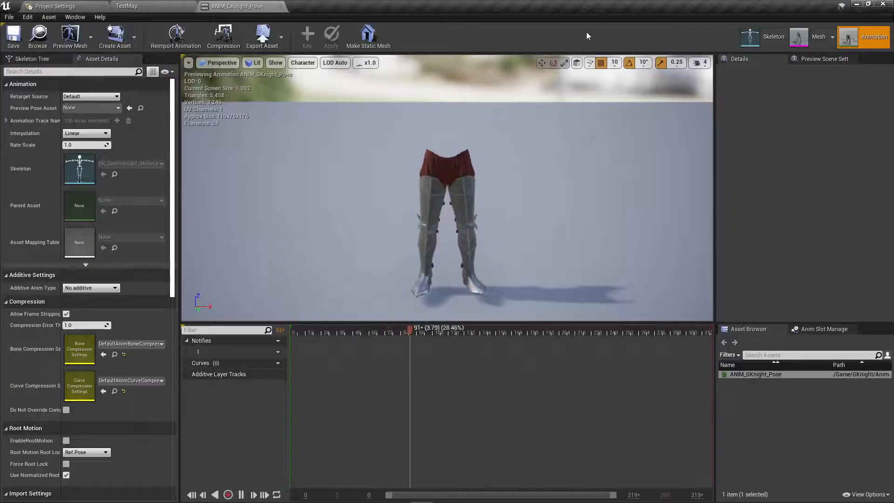
left_click(759, 36)
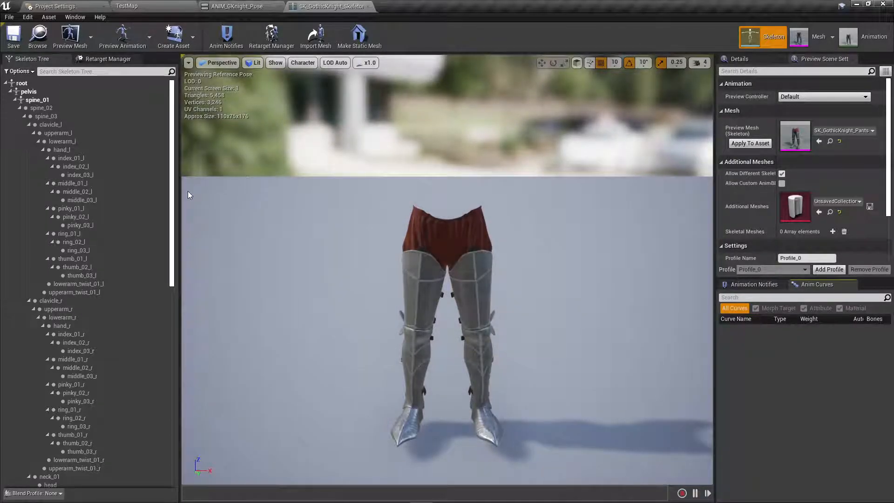
left_click(367, 7)
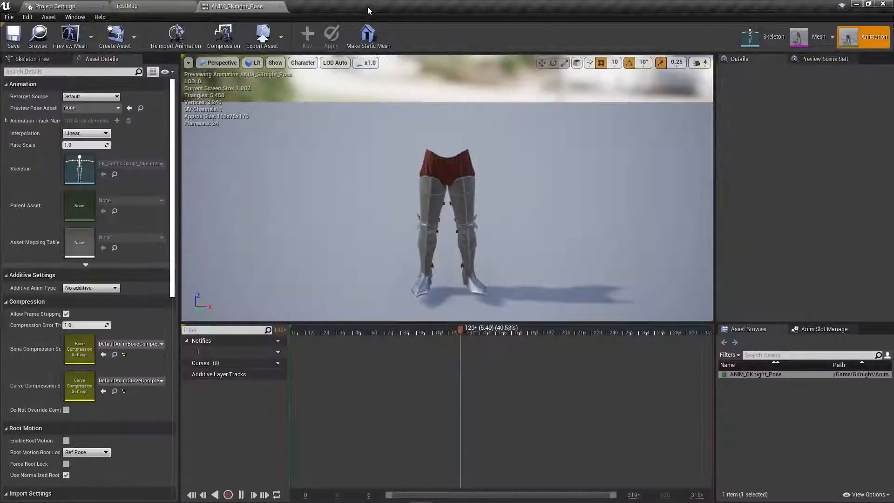
left_click(280, 7)
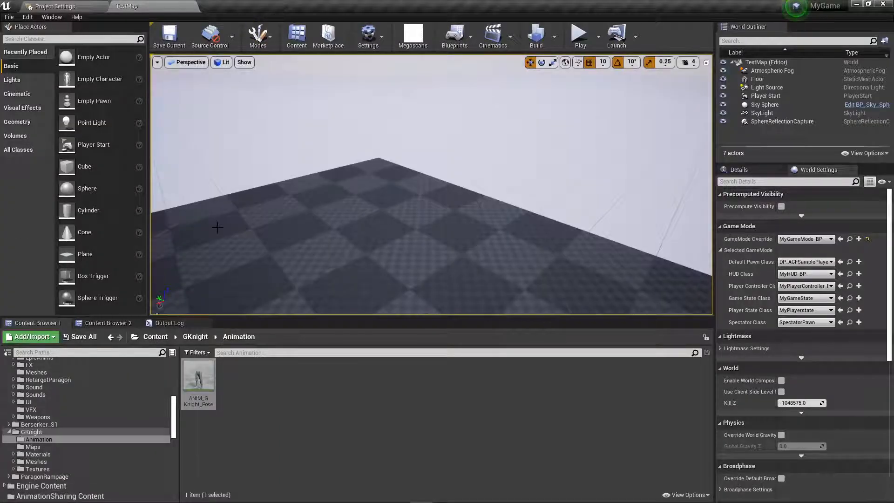
Open SK_GothicKnight_VA from GKnight/Meshes, examine the bone hierarchy in its skeleton tree, and close the mesh editor.
left_click(196, 337)
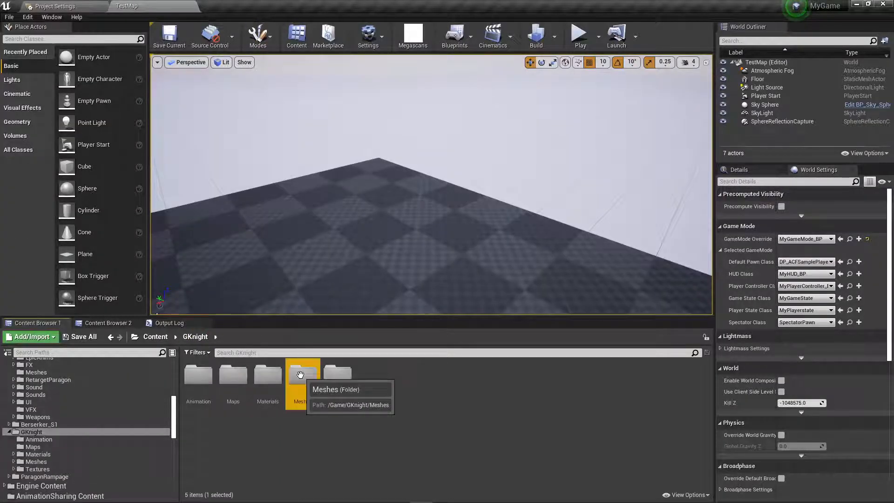
double_click(300, 374)
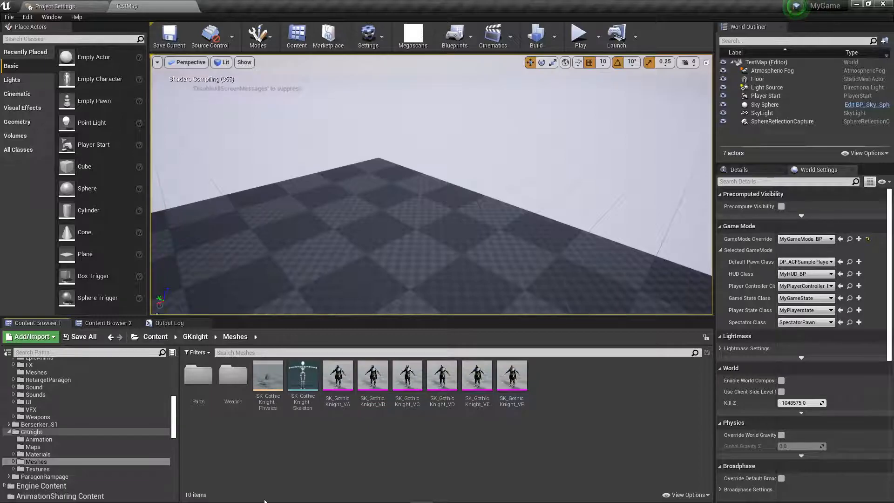
left_click(340, 376)
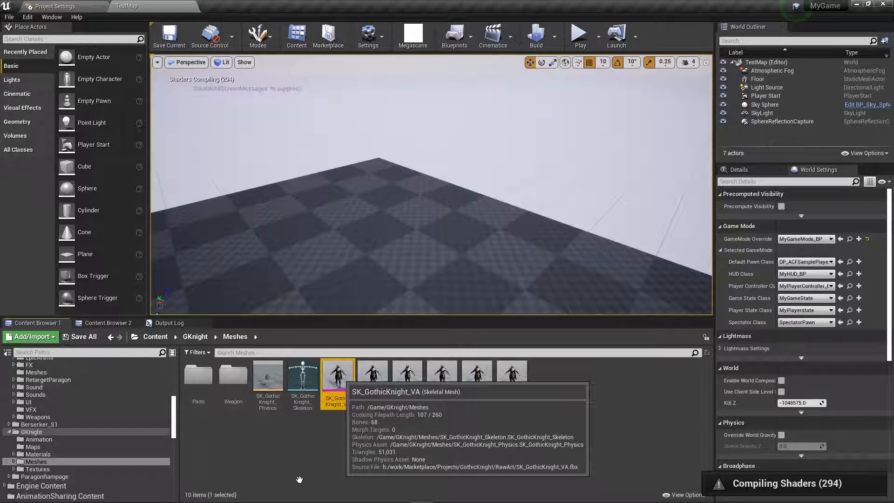
double_click(337, 379)
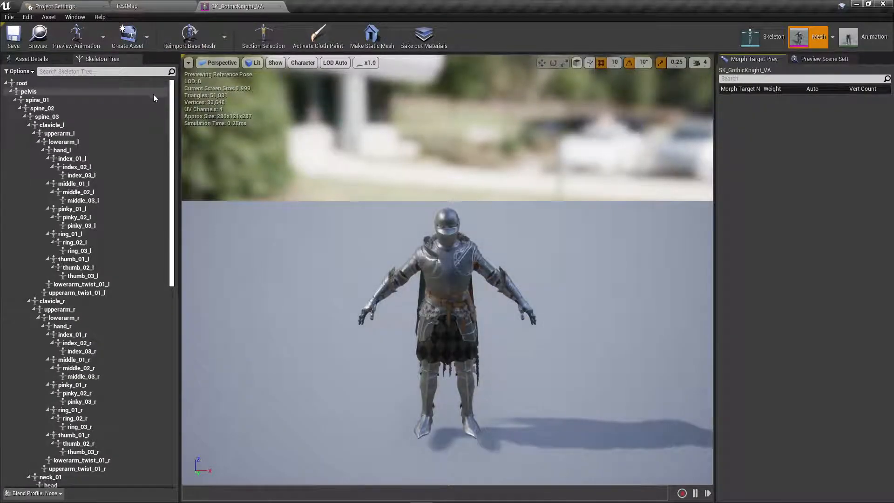
left_click_drag(173, 244, 164, 309)
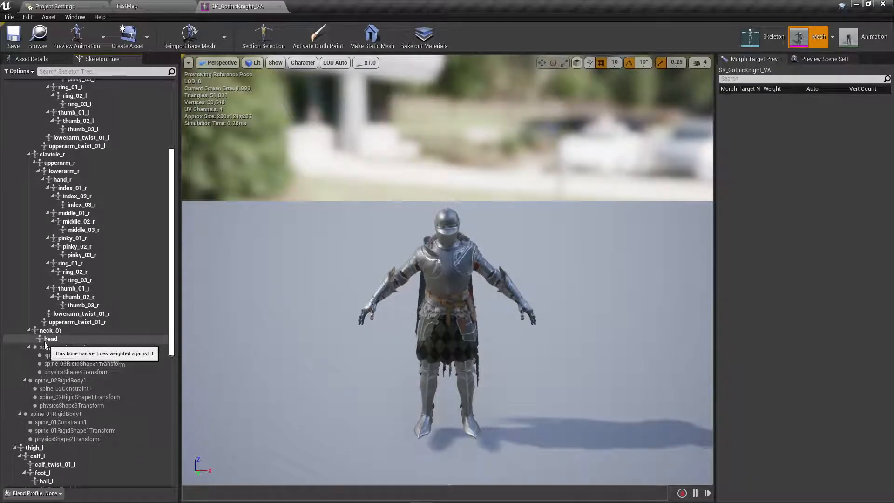
scroll(45, 348, "down", 3)
scroll(45, 349, "down", 6)
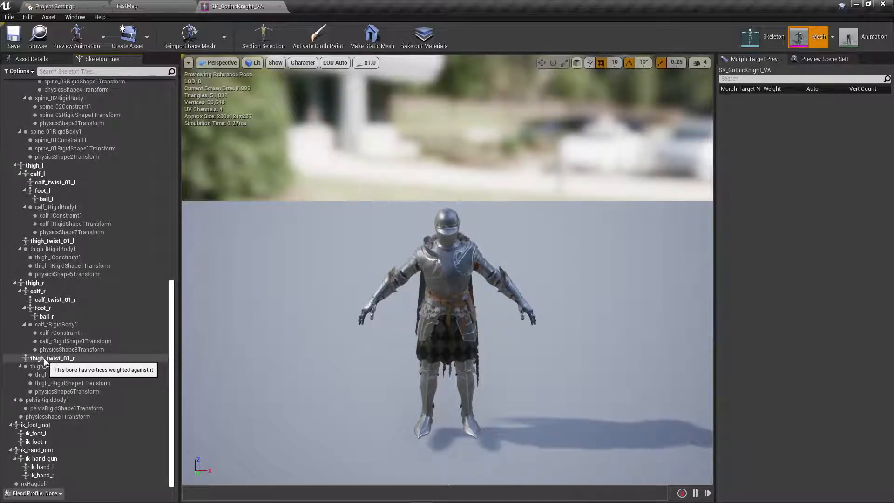
left_click(280, 6)
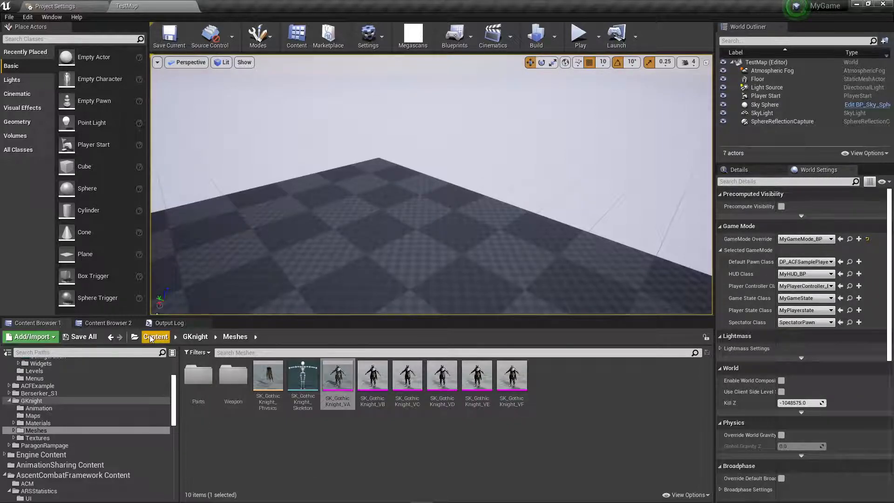
right_click(336, 373)
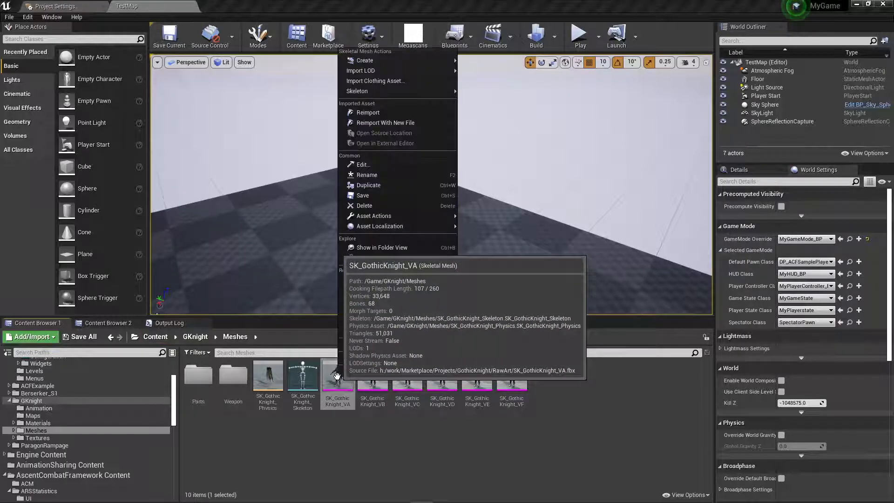
mouse_move(433, 90)
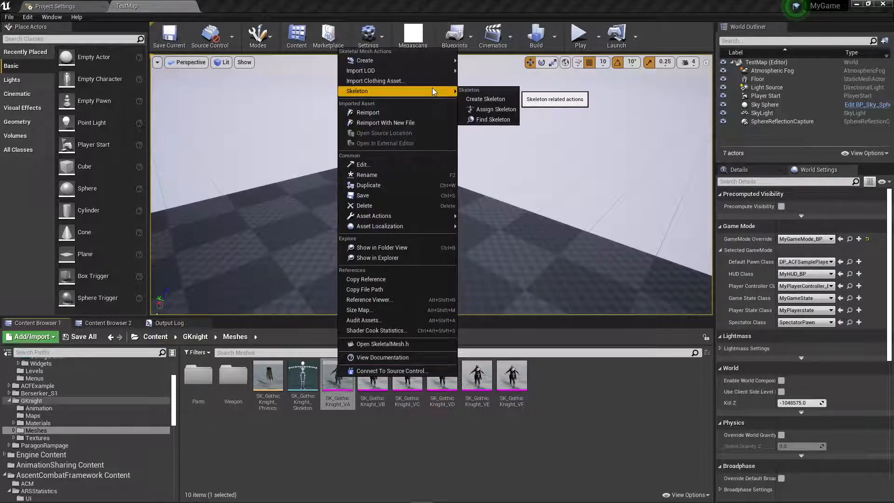
left_click(375, 489)
Open SK_GothicKnight_Skeleton from GKnight/Meshes, examine its retarget base pose in the Retarget Manager, and close the skeleton editor.
left_click(303, 392)
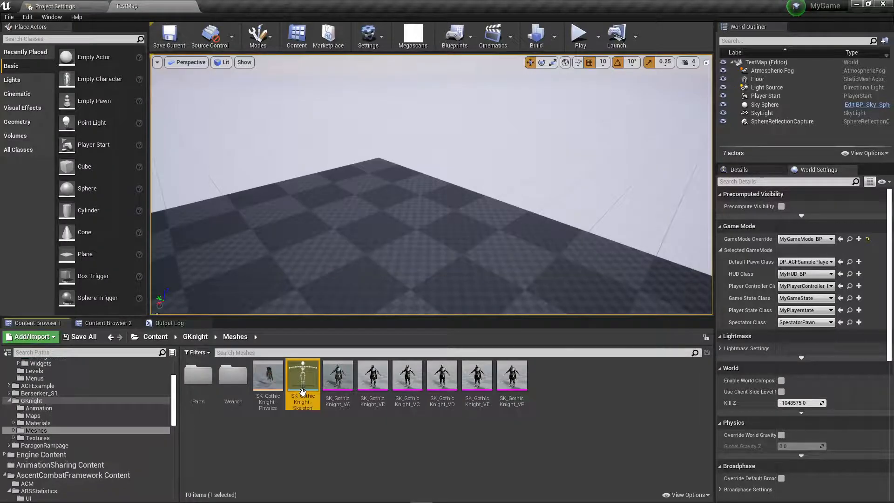
double_click(303, 392)
left_click(271, 37)
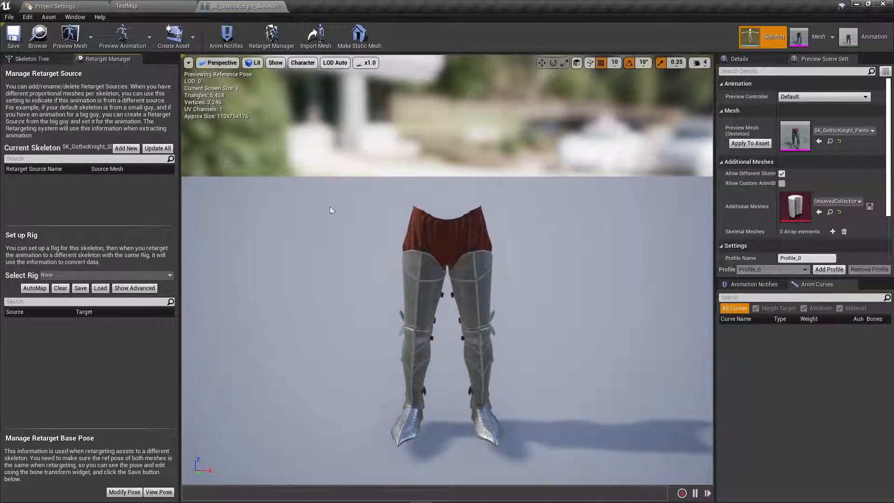
scroll(273, 240, "down", 2)
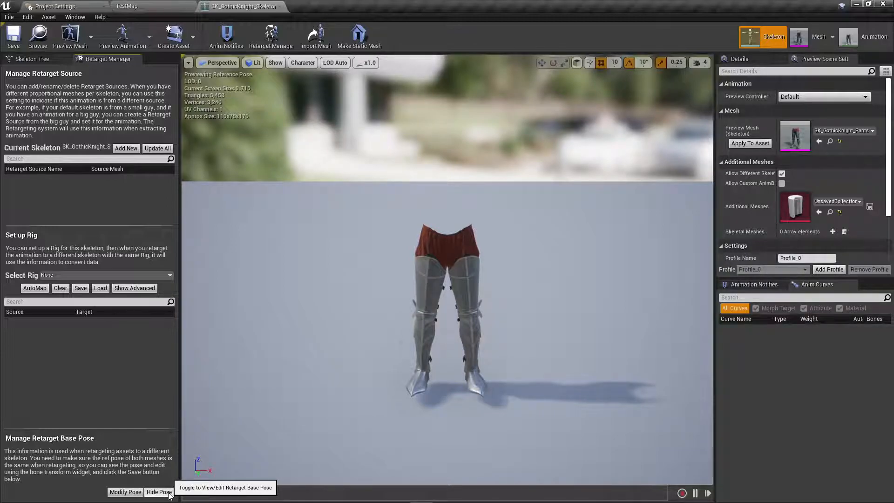
left_click(285, 6)
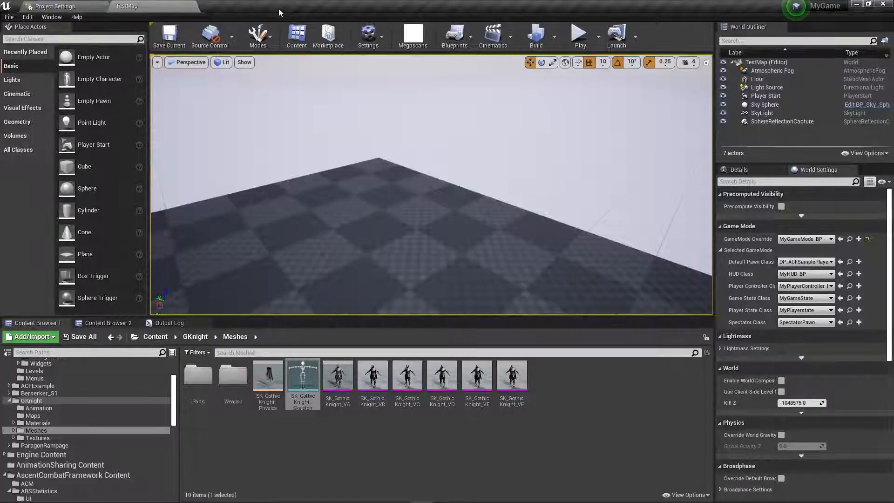
Assign UE4_Mannequin_Skeleton to the SK_GothicKnight_VA mesh, and save it together with MyGameMode_BP.
right_click(339, 379)
mouse_move(406, 100)
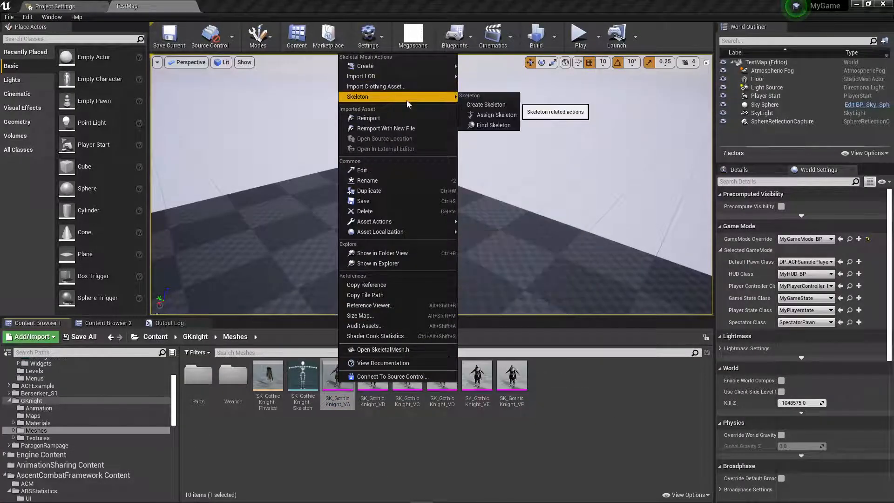
left_click(499, 115)
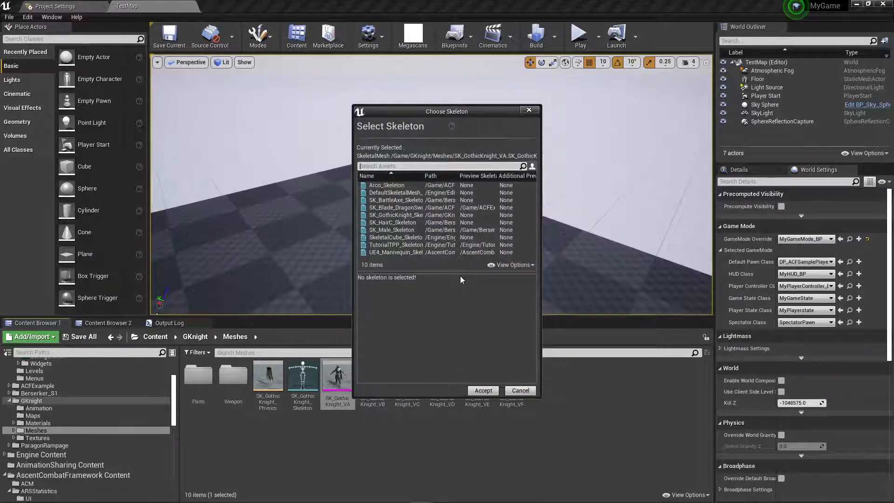
left_click(398, 253)
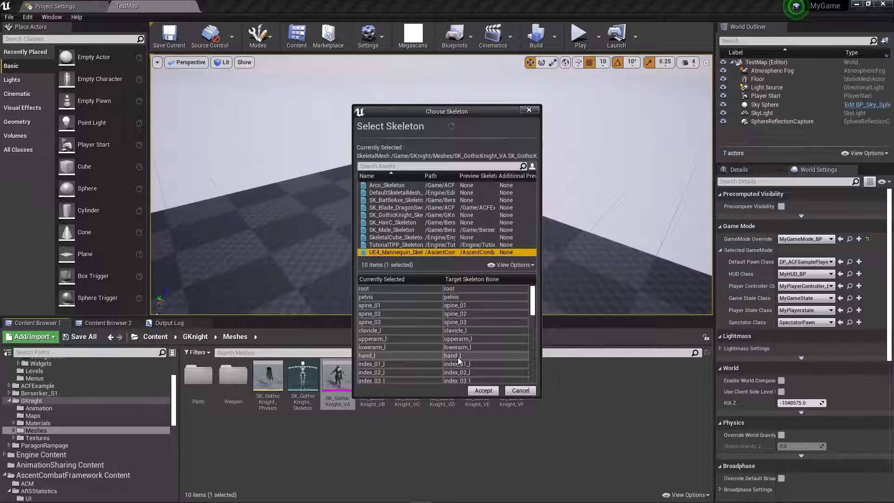
left_click(479, 390)
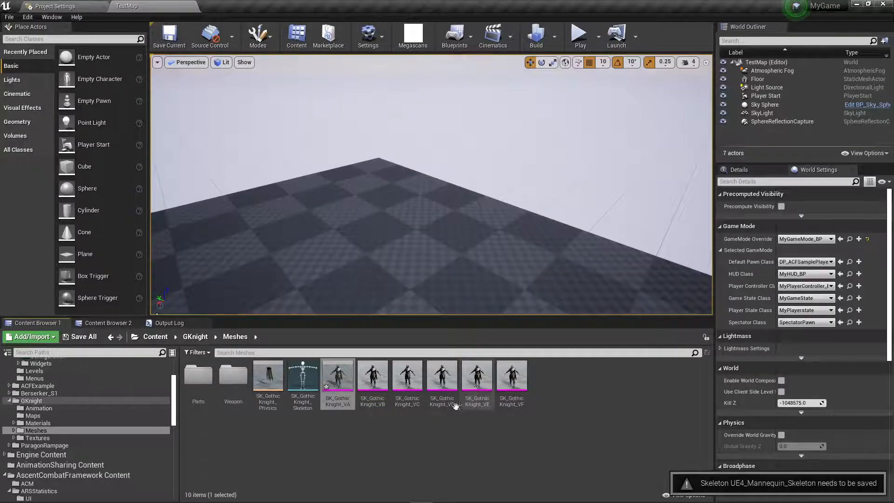
left_click(85, 338)
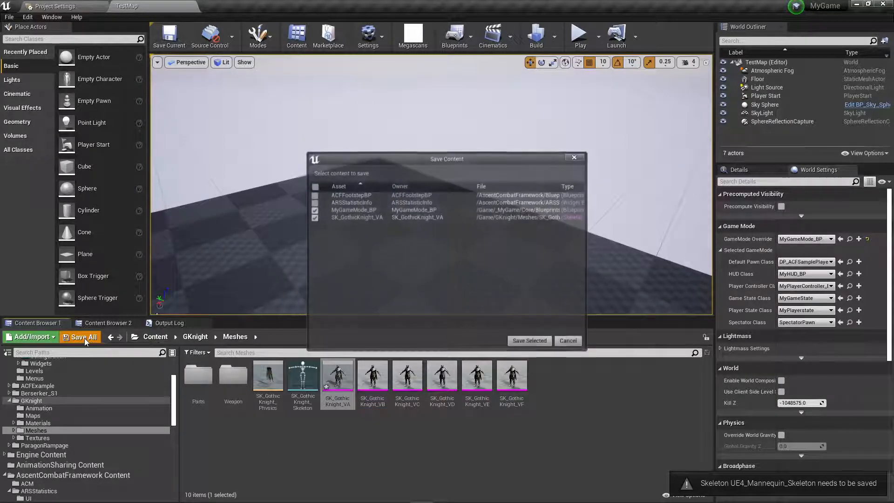
left_click(530, 341)
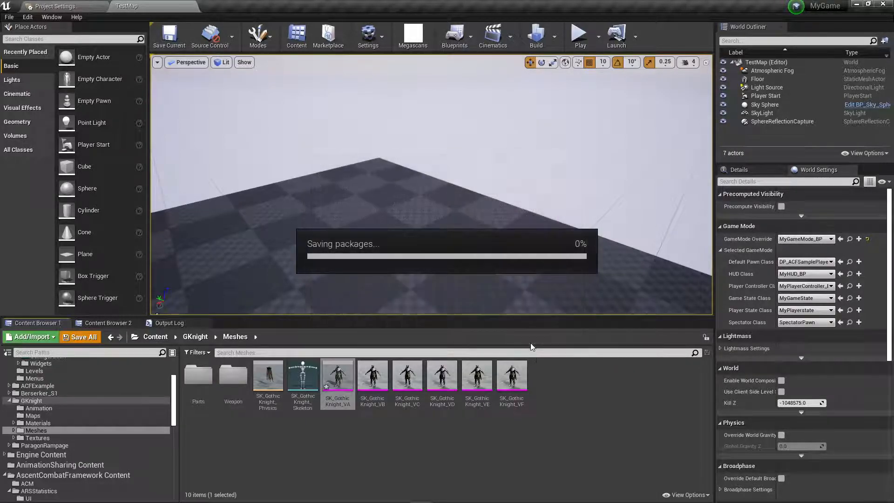
Delete SK_GothicKnight_Skeleton, replacing its references with UE4_Mannequin_Skeleton, and save the affected assets.
left_click(301, 373)
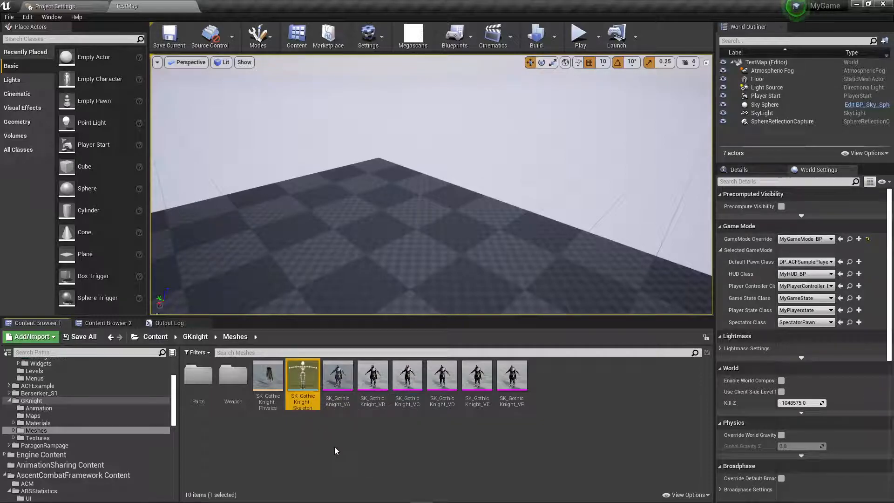
key("Delete")
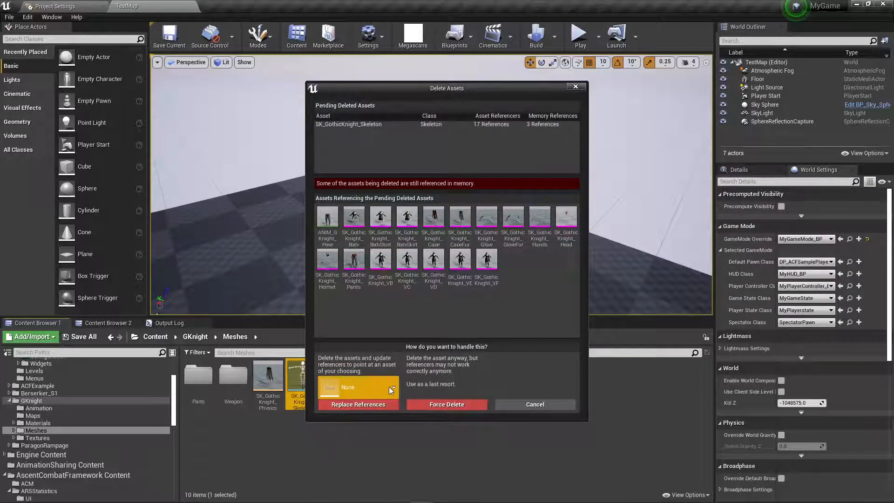
left_click(391, 386)
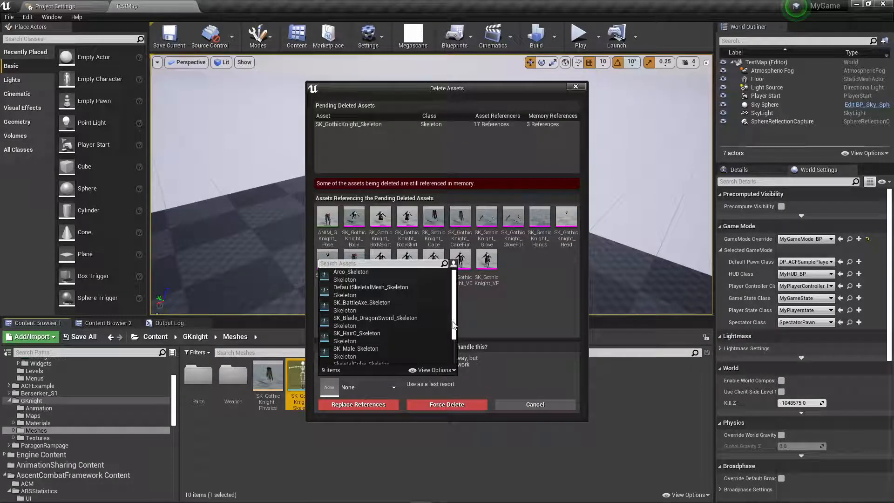
scroll(454, 345, "down", 2)
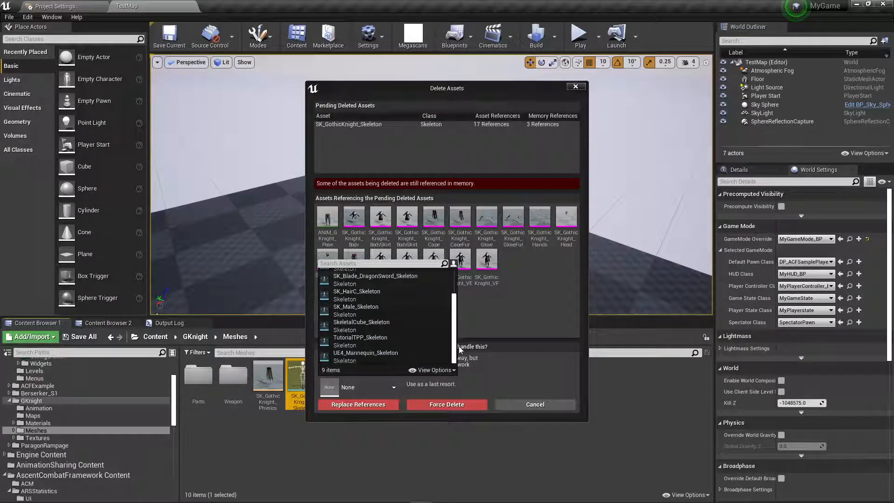
left_click(395, 361)
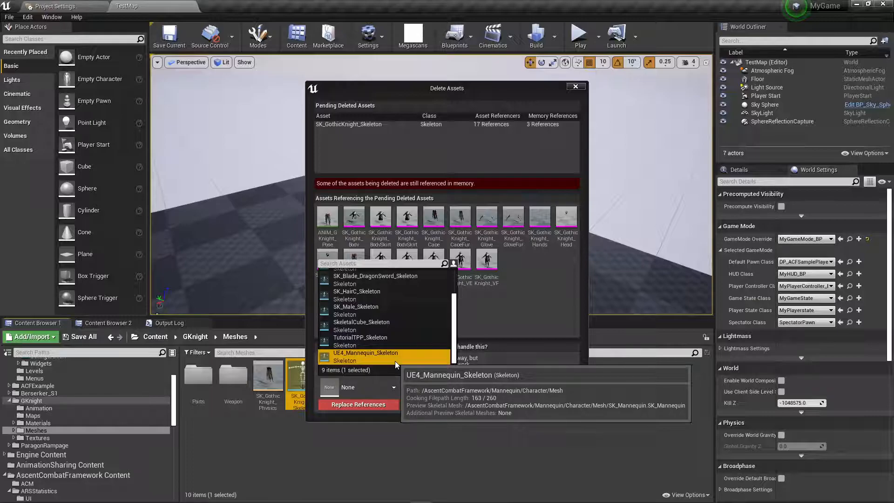
left_click(378, 404)
left_click(500, 290)
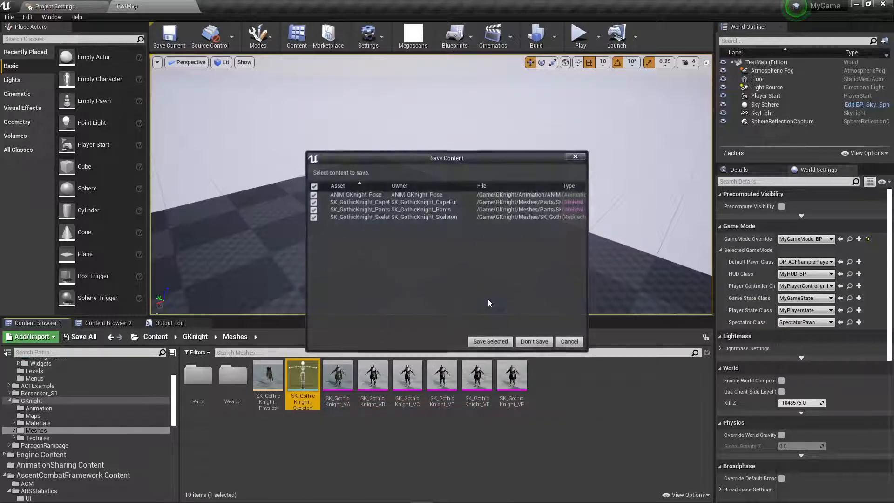
left_click(483, 343)
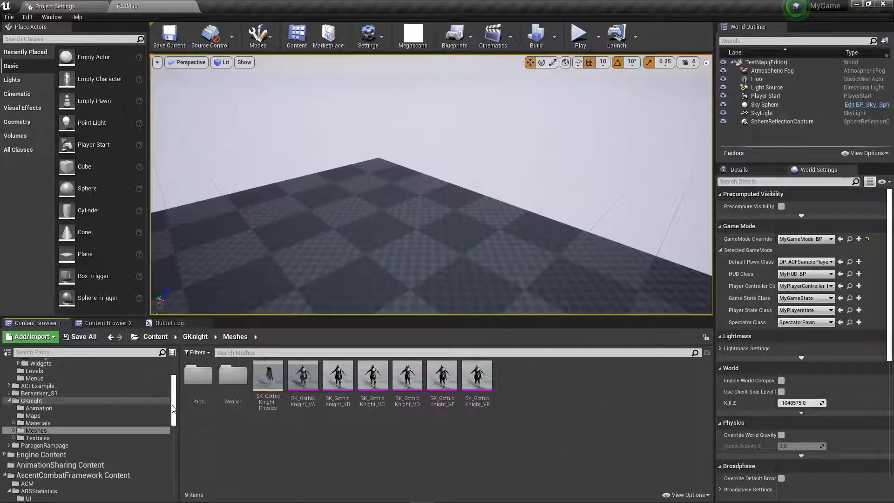
Fix up the redirectors in the whole Content folder.
left_click_drag(172, 403, 171, 383)
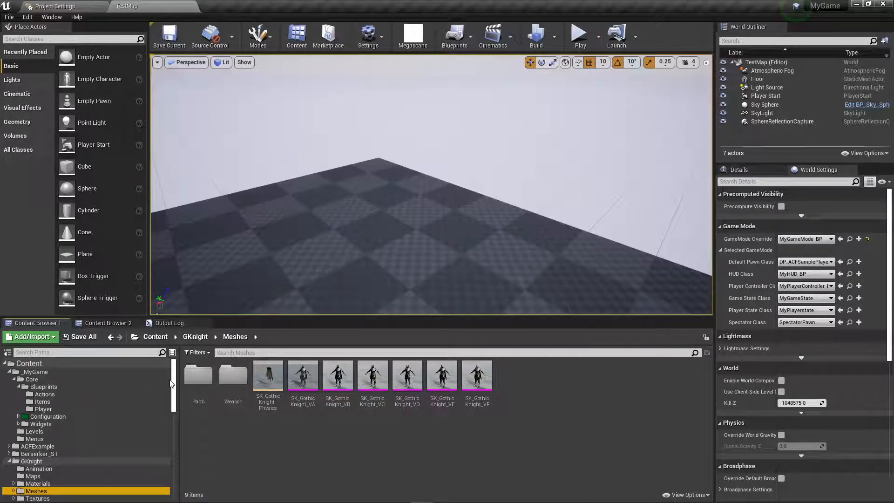
right_click(32, 363)
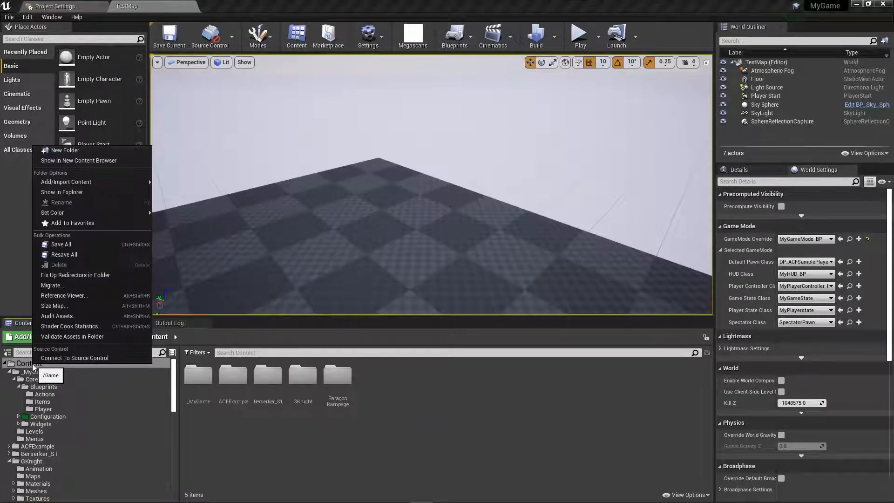
left_click(90, 276)
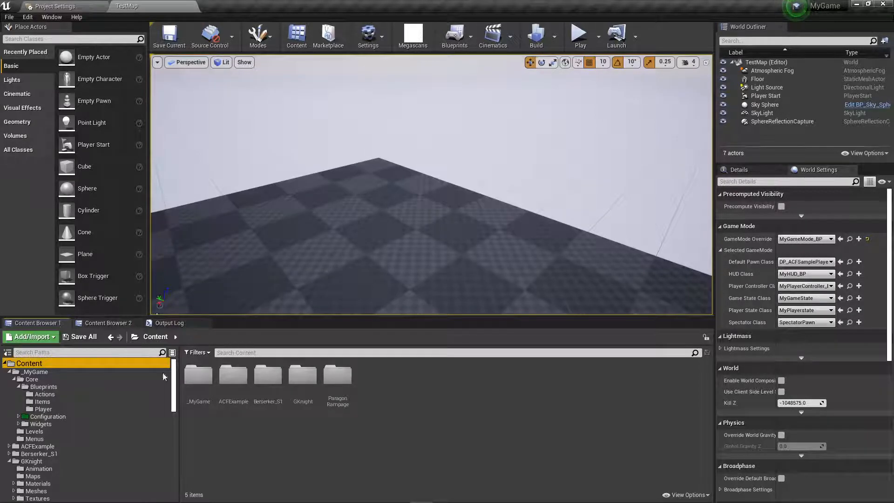
Open DP_ACFSamplePlayerBP from _MyGame/Core/Blueprints/Player and select its inherited Mesh component.
double_click(198, 376)
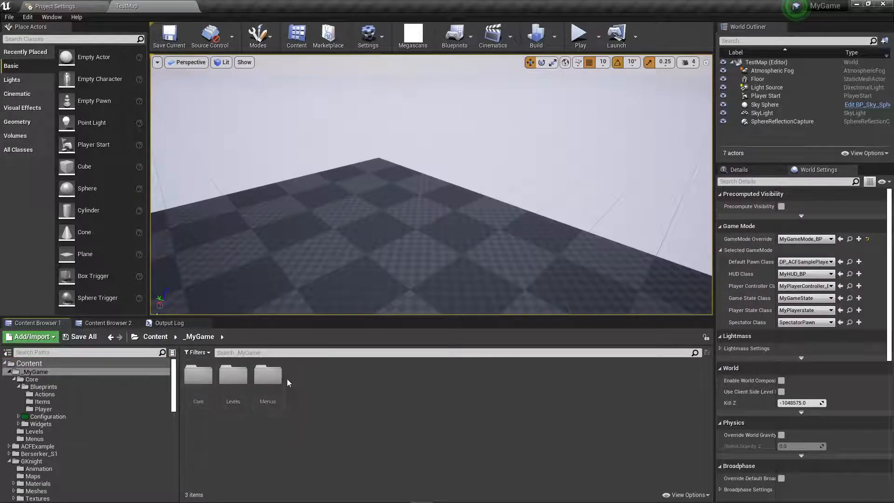
double_click(199, 377)
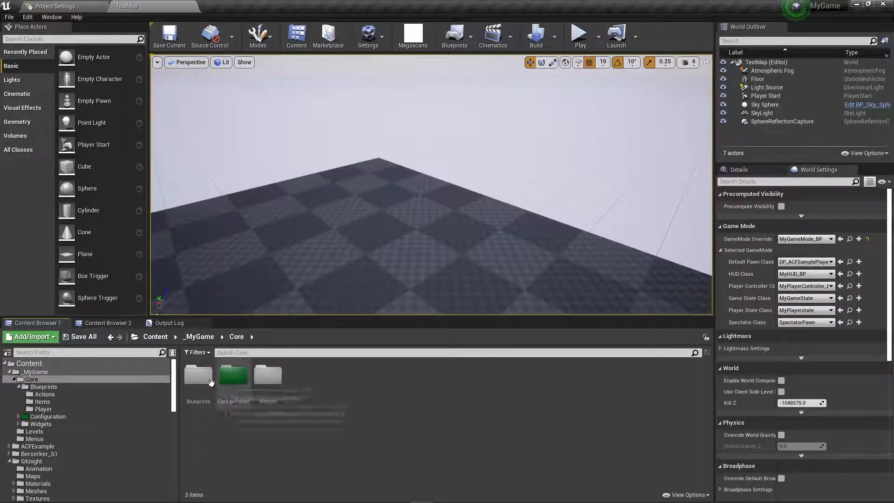
double_click(199, 376)
double_click(268, 377)
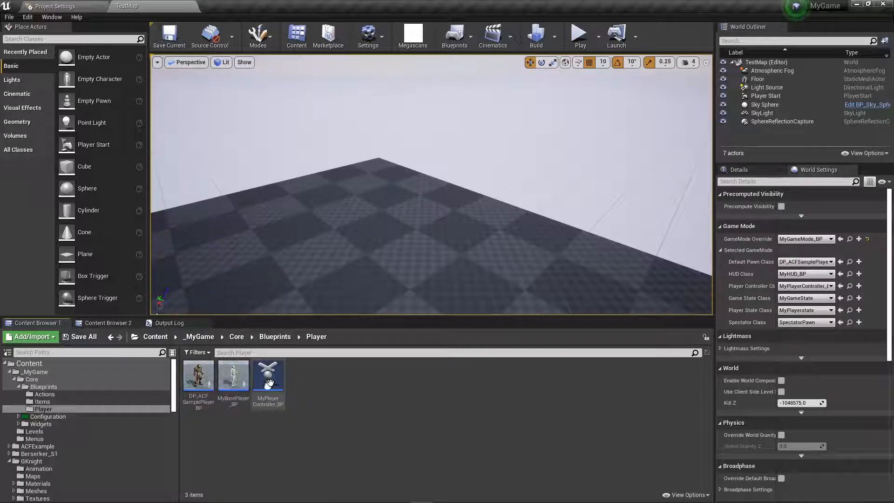
double_click(199, 372)
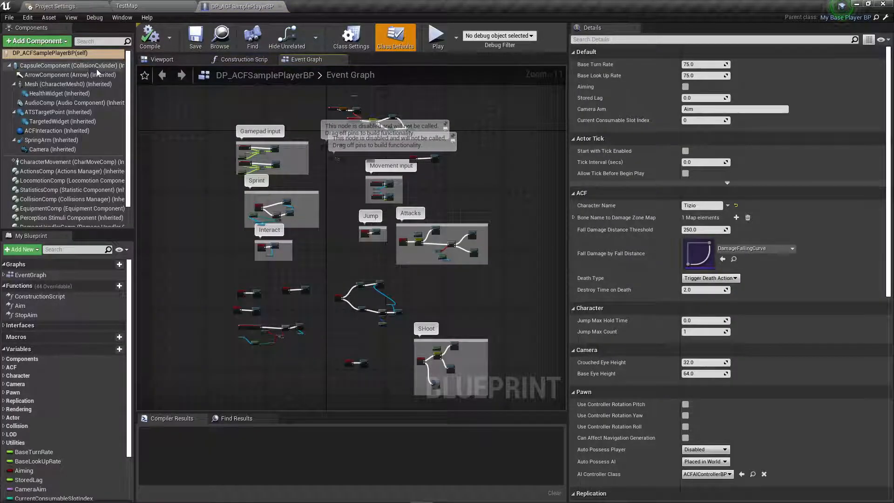
left_click(54, 85)
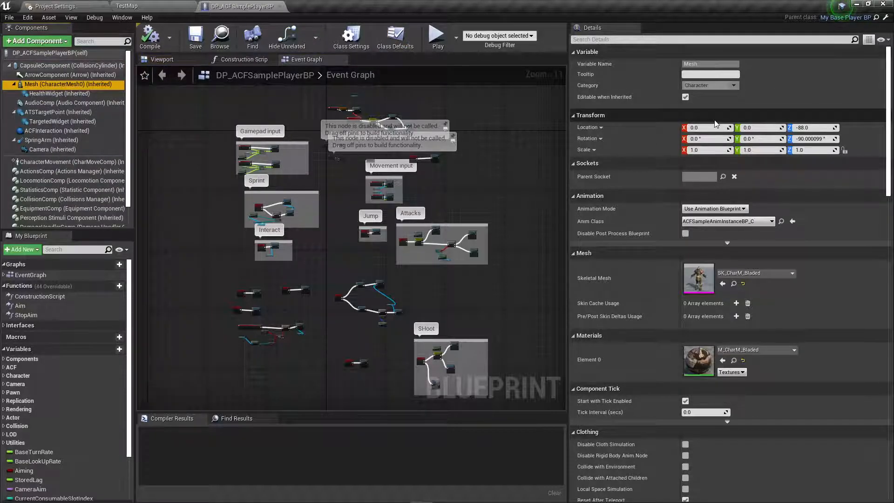
Go to Content/GKnight/Meshes in the level editor's second content browser and select the SK_GothicKnight_VA mesh.
left_click(150, 7)
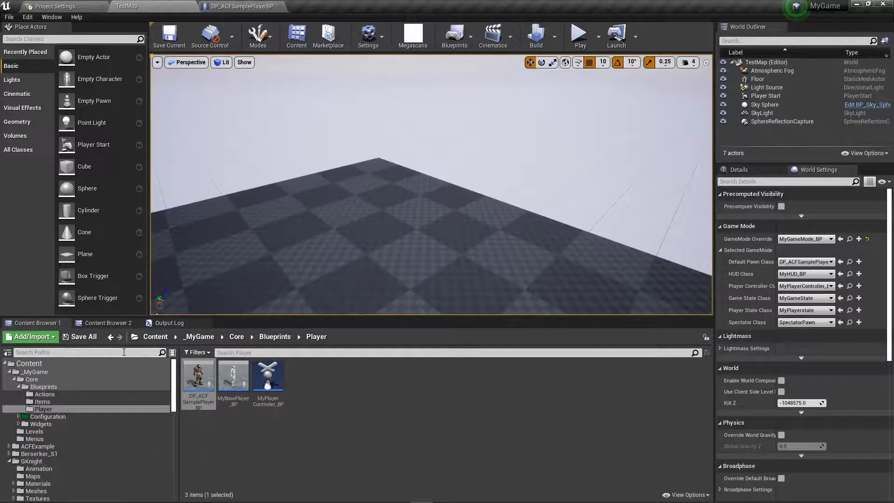
left_click(119, 325)
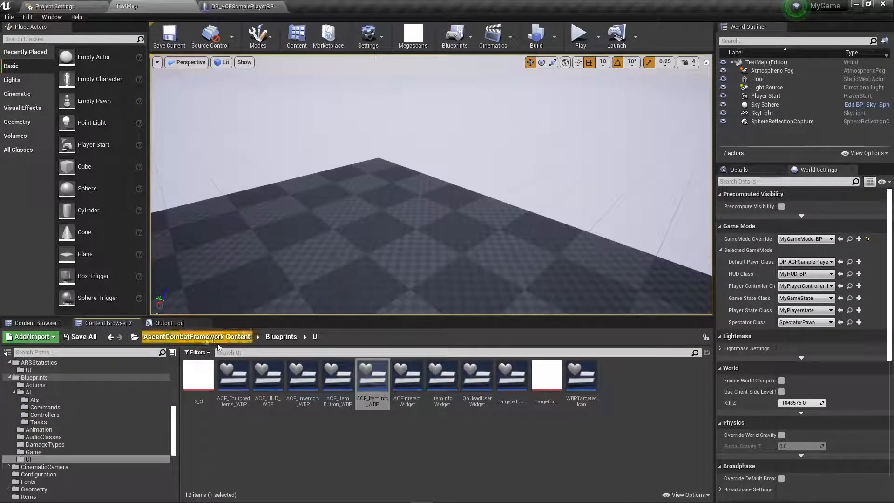
scroll(140, 409, "up", 8)
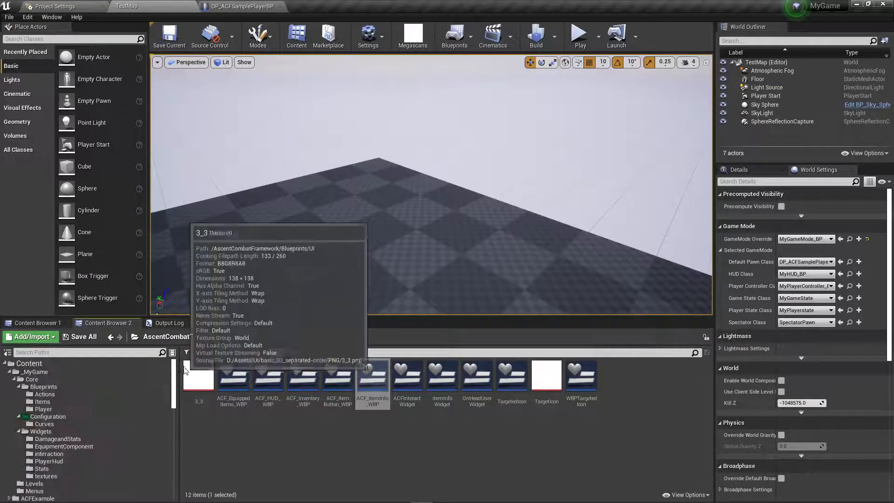
left_click(60, 372)
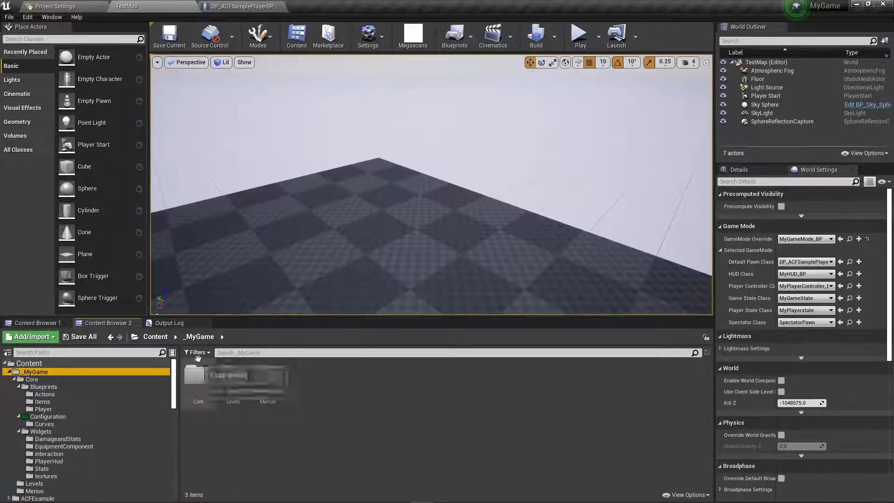
left_click(48, 362)
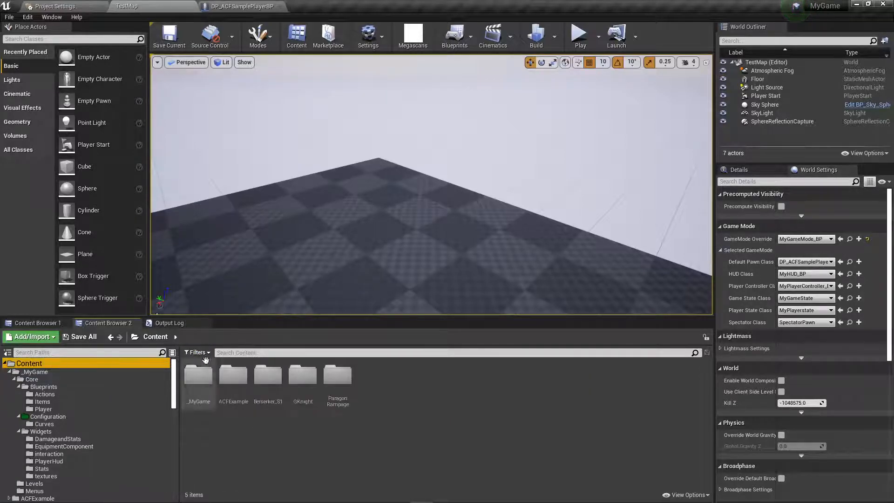
double_click(303, 377)
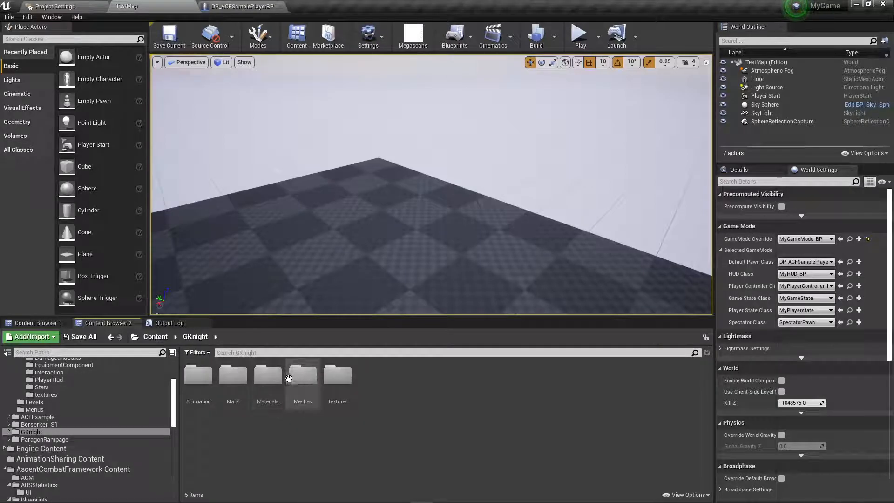
double_click(303, 377)
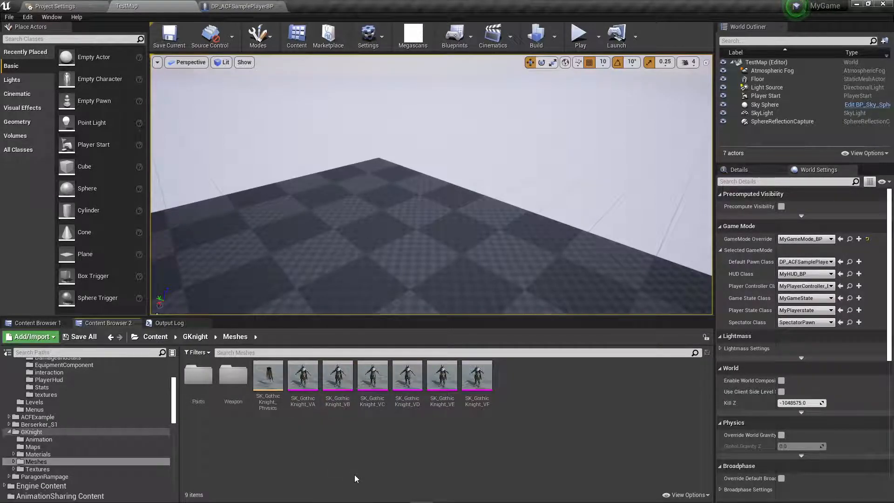
left_click(302, 378)
Assign SK_GothicKnight_VA as the skeletal mesh of the Mesh component in DP_ACFSamplePlayerBP and compile the blueprint.
left_click(242, 6)
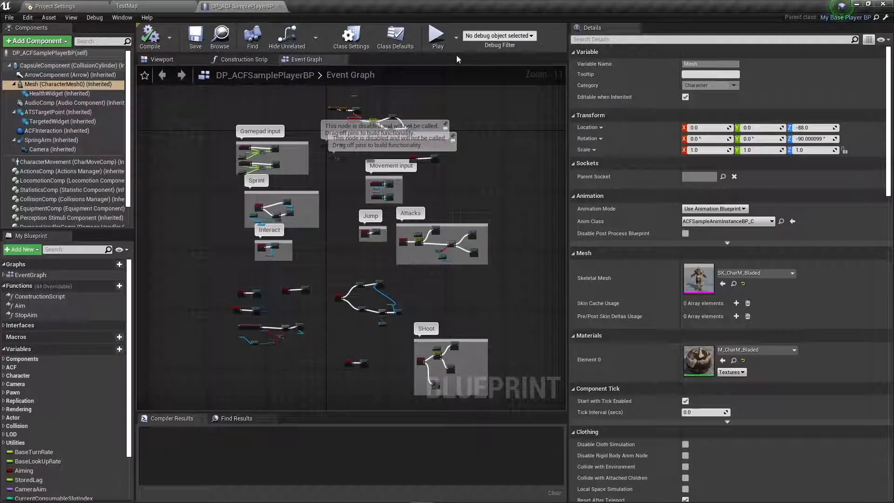
left_click(202, 61)
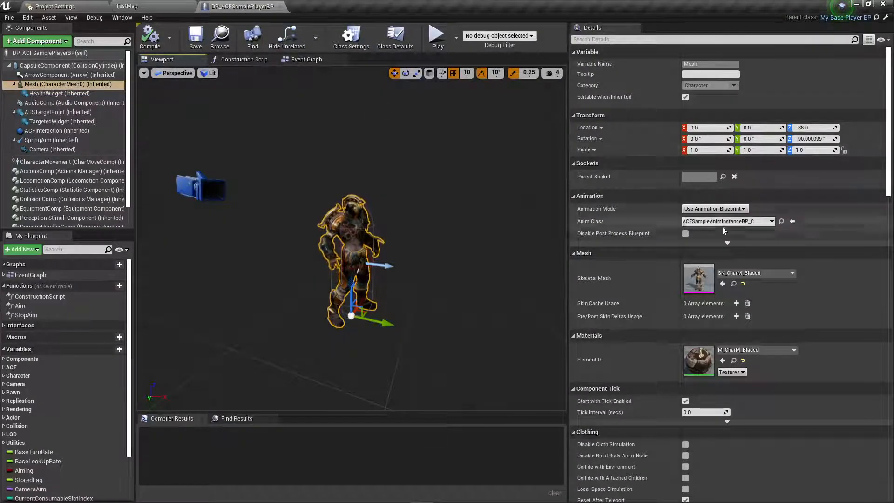
left_click(722, 284)
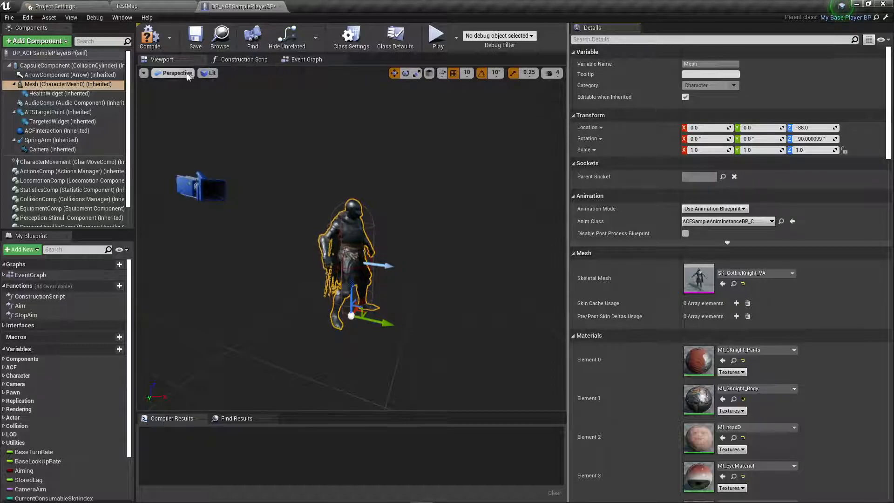
left_click(148, 36)
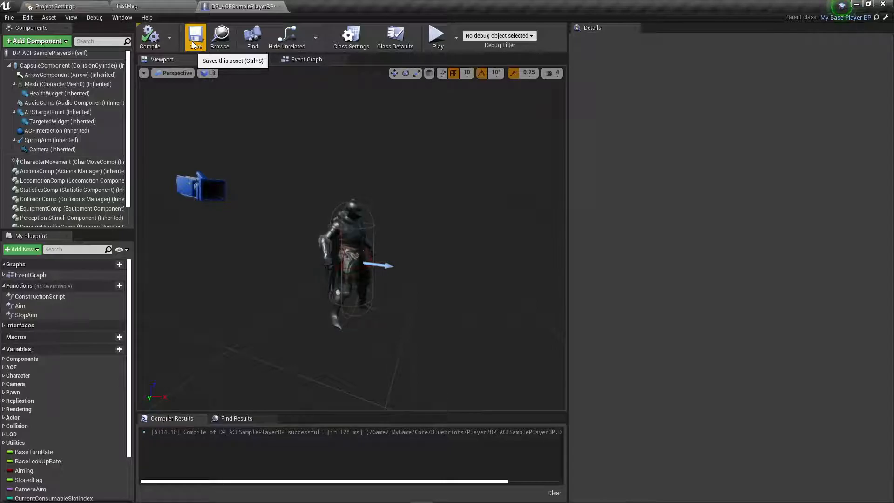
Scale the Floor actor in TestMap to 10 in both X and Y.
left_click(166, 5)
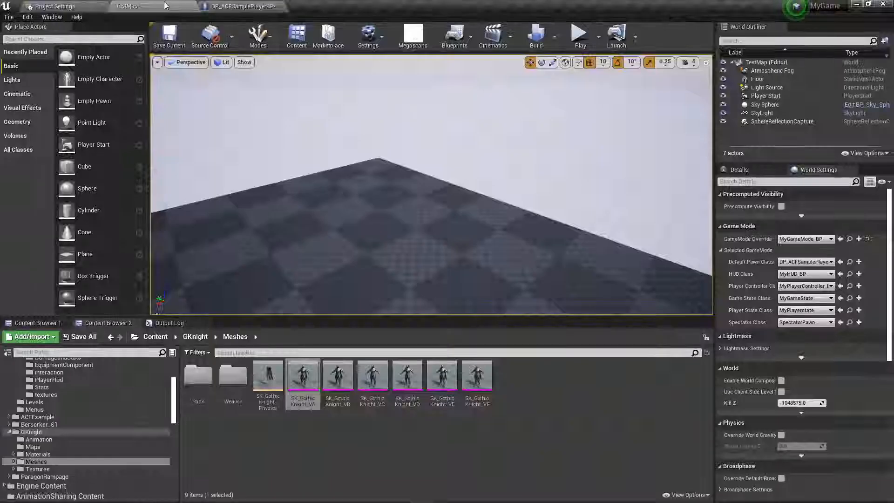
left_click(757, 78)
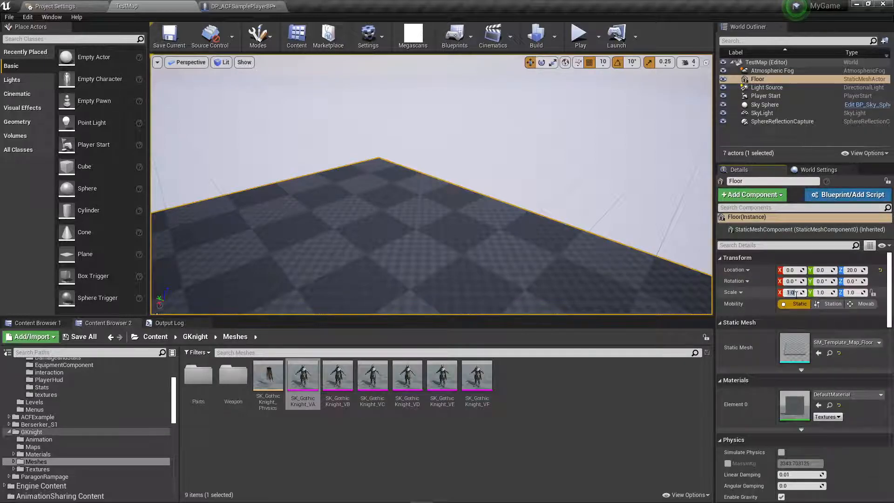
type("10")
left_click(821, 293)
type("100")
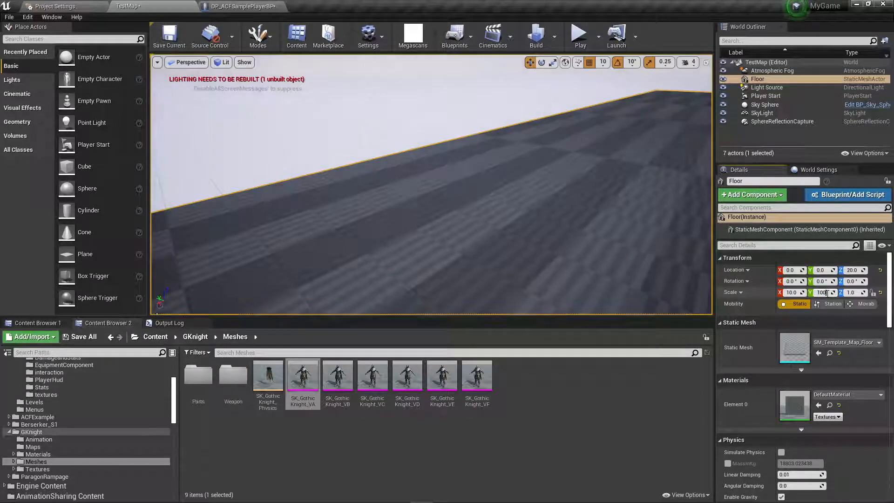
key("Return")
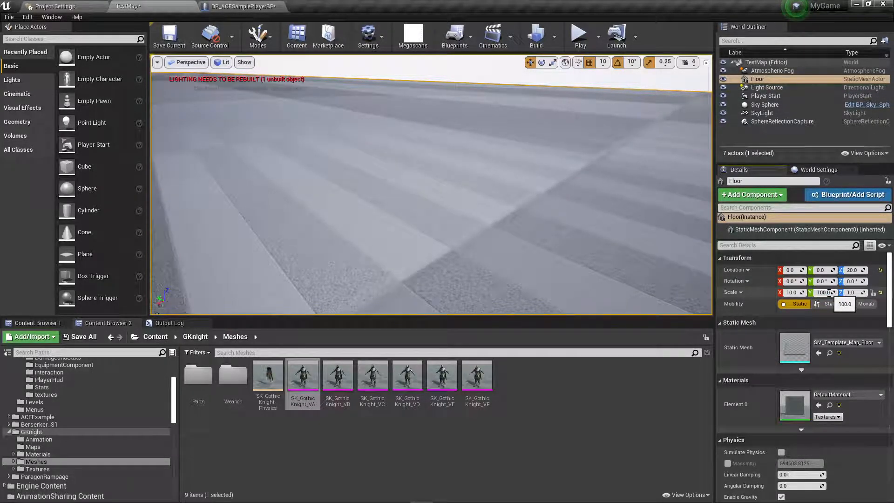
key("Return")
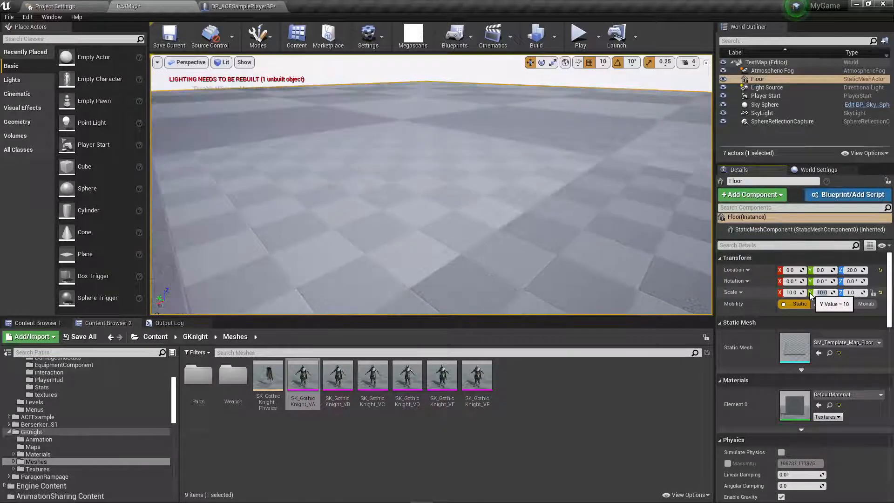
Set the mobility of the Light Source and the SkyLight to Movable.
left_click(767, 87)
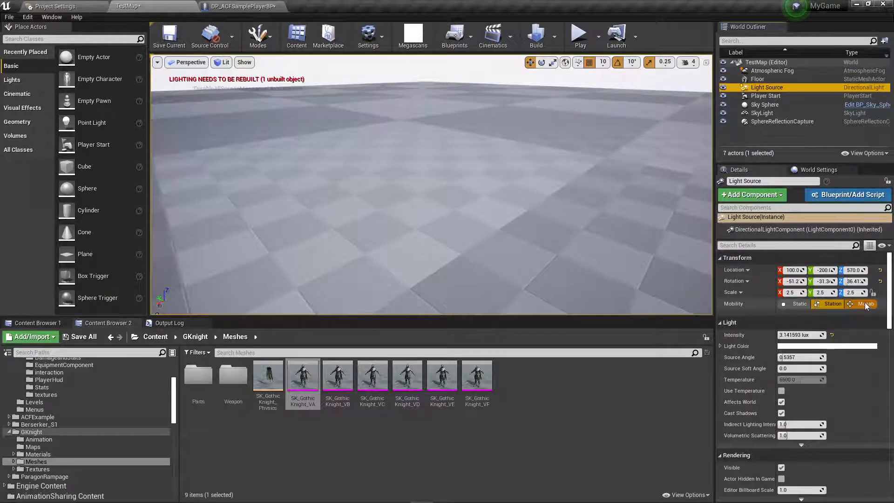
left_click(766, 113)
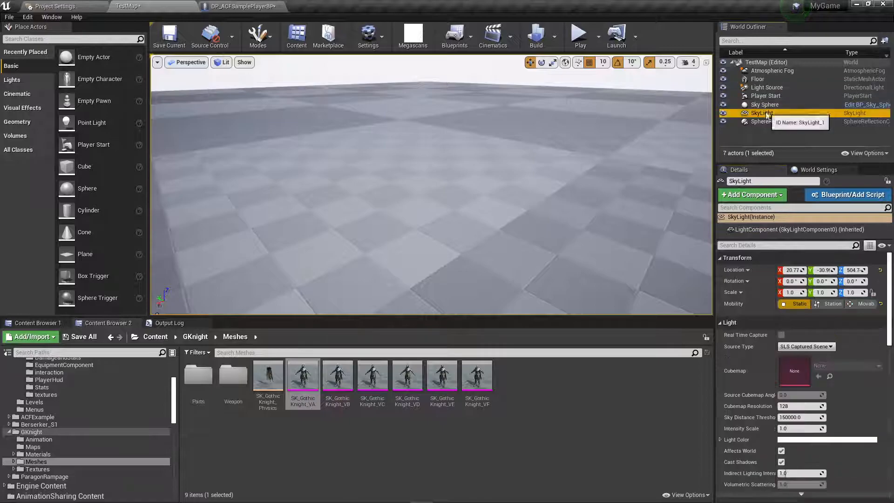
left_click(864, 304)
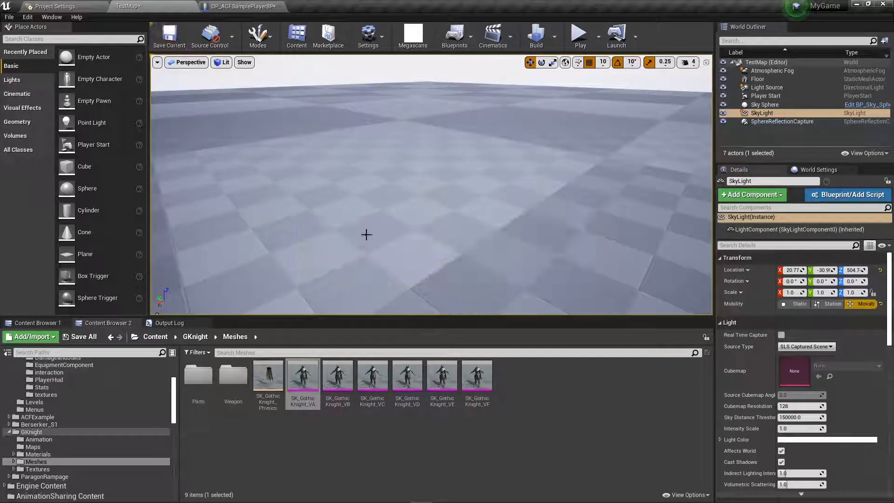
Play TestMap in the editor, test running and the space-bar action with the knight character, and end the session.
left_click(580, 35)
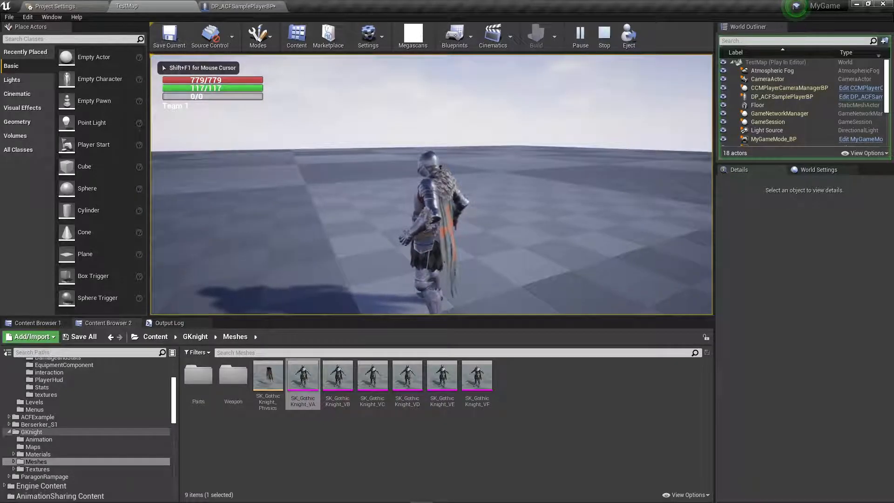
key("w")
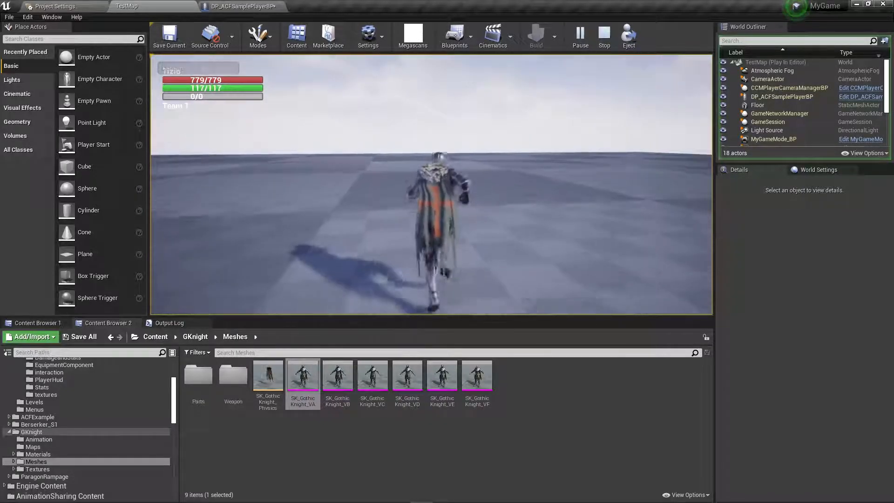
key("space")
key("w")
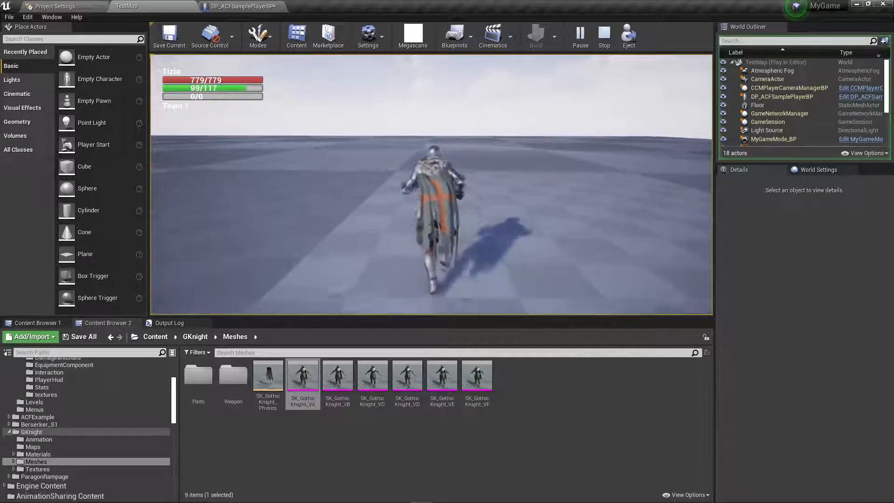
key("space")
key("w")
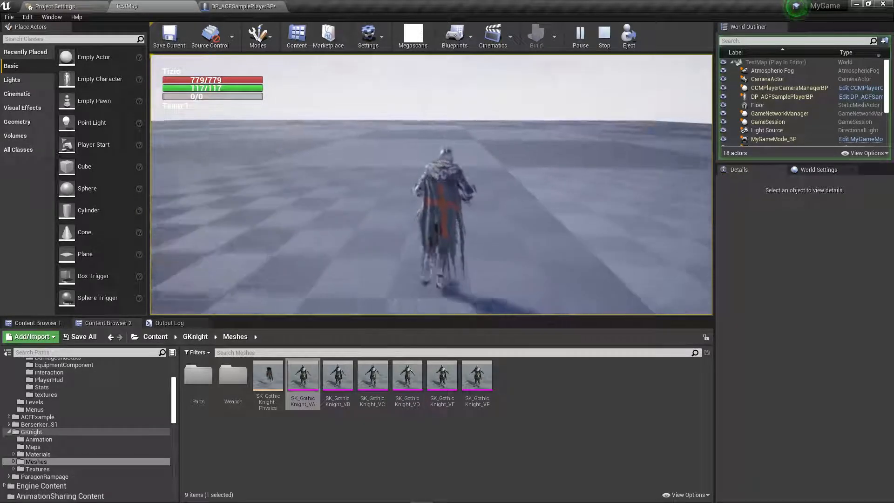
key("w")
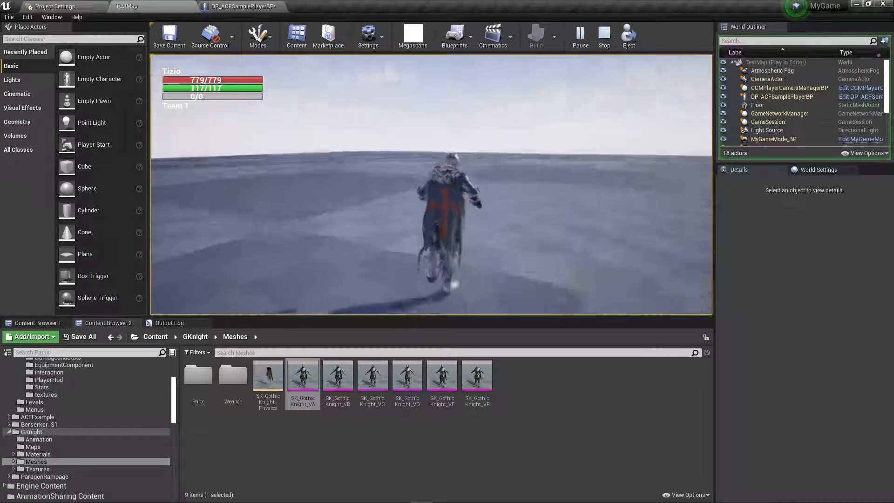
key("w")
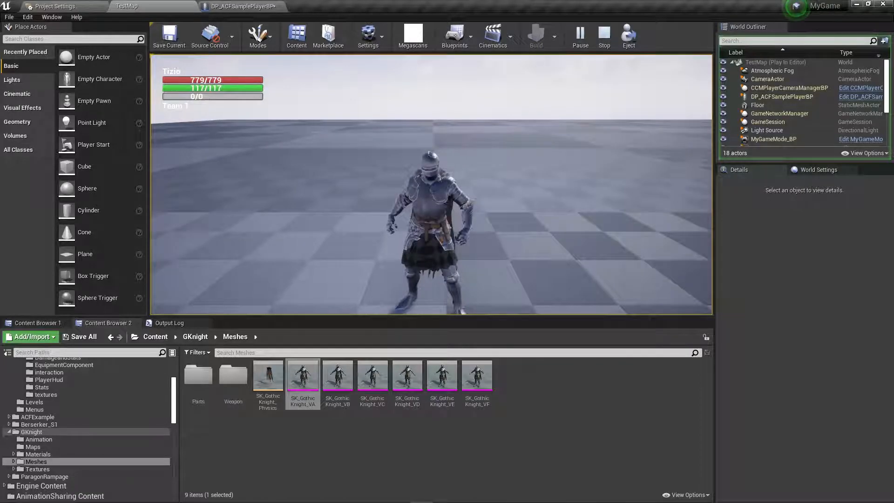
key("Escape")
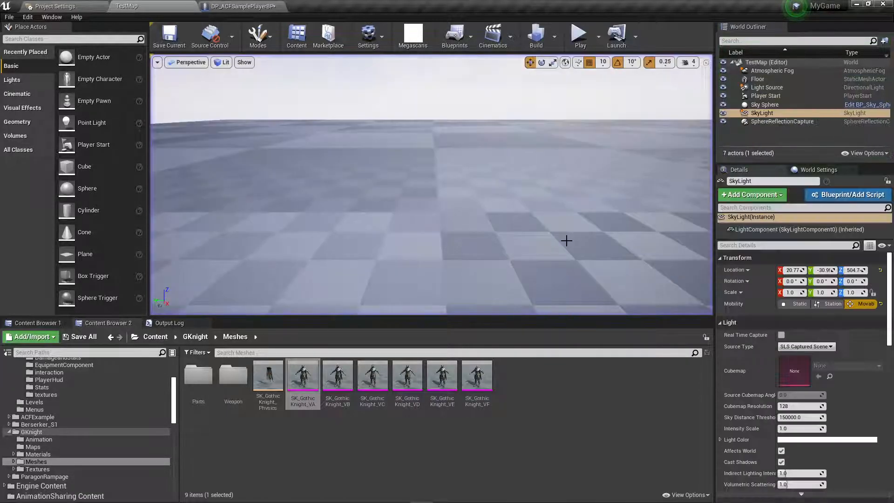
Open SK_Male_Skeleton from Berserker_S1/Meshes/Character/Combines, dock its editor with the other tabs and examine its bone hierarchy.
left_click(148, 338)
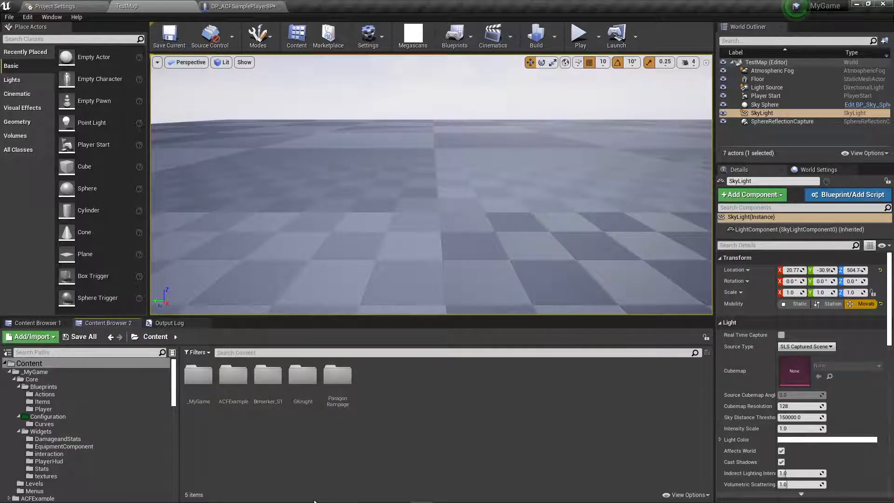
double_click(268, 375)
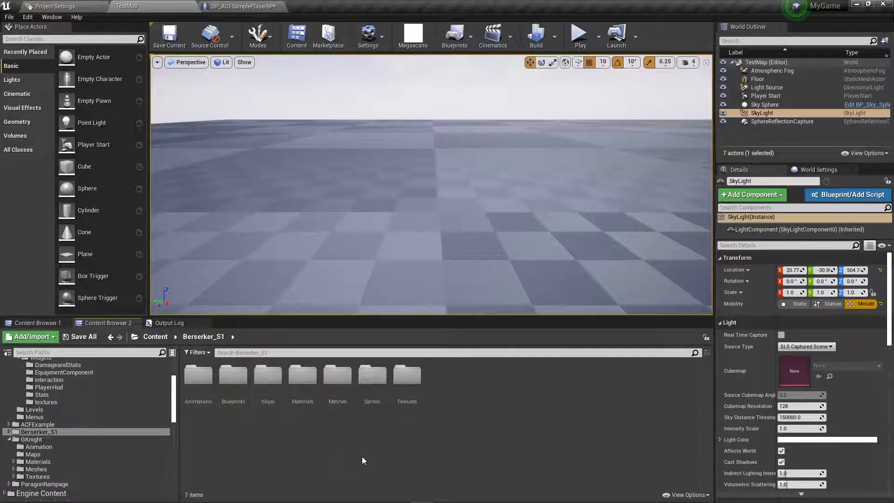
left_click(336, 375)
double_click(336, 375)
double_click(198, 375)
left_click(205, 380)
double_click(205, 381)
double_click(406, 378)
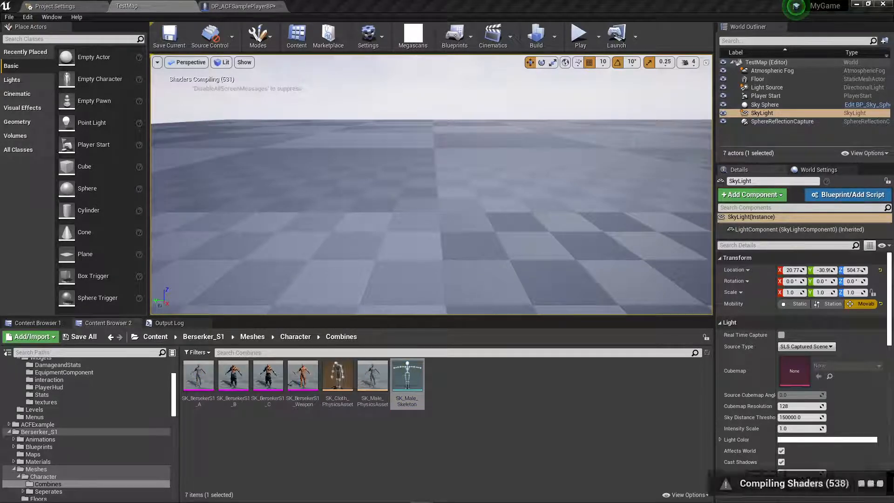
left_click_drag(428, 134, 323, 6)
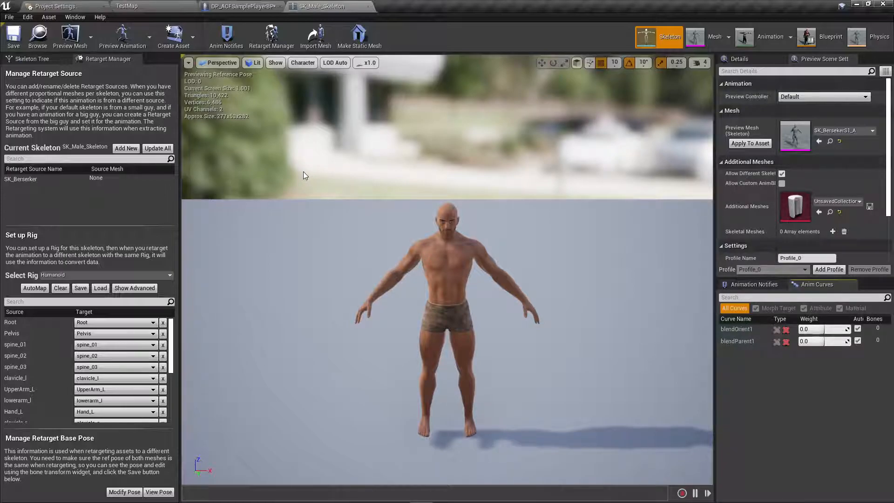
left_click(33, 60)
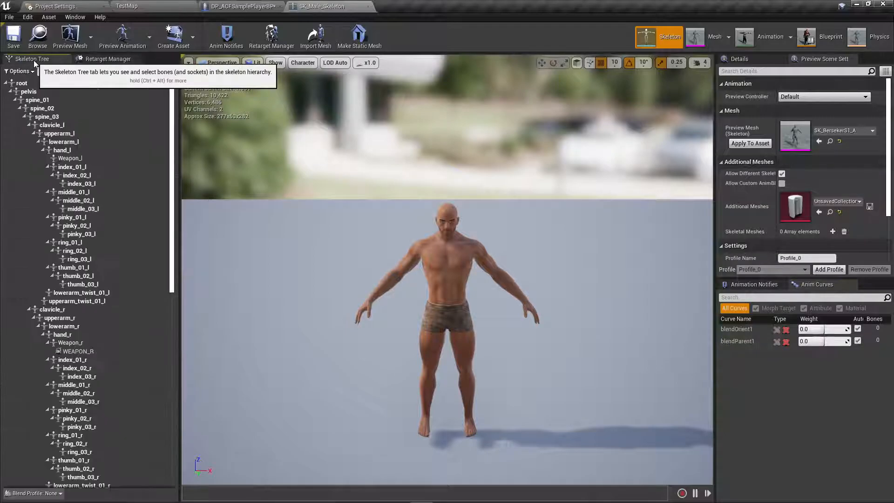
Open UE4_Mannequin_Skeleton from AscentCombatFramework Content/Mannequin/Character/Mesh.
left_click(142, 5)
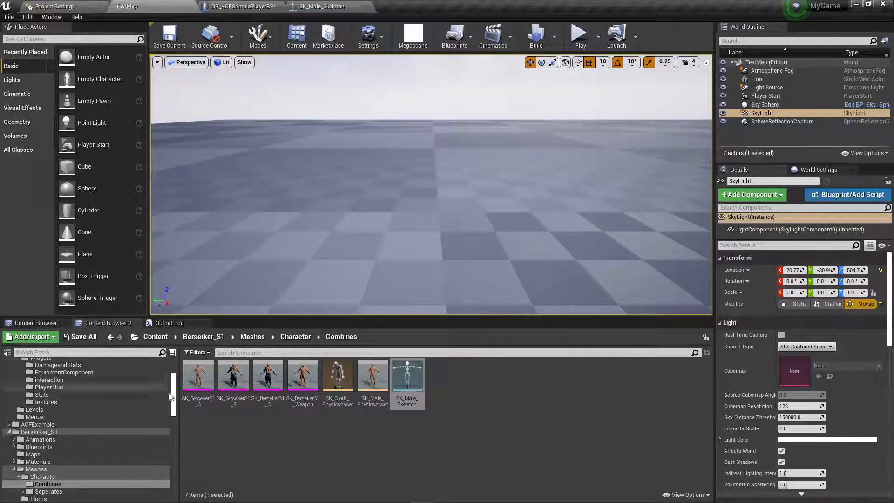
scroll(175, 406, "down", 6)
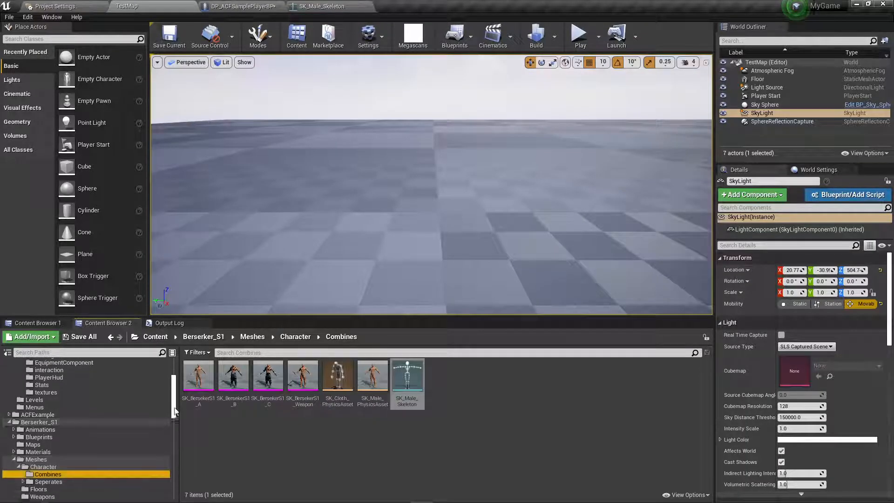
left_click(27, 324)
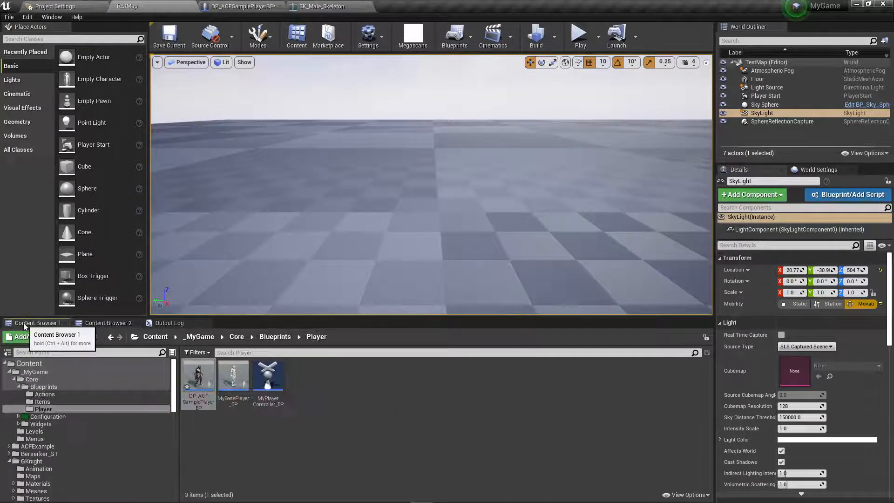
scroll(177, 394, "down", 5)
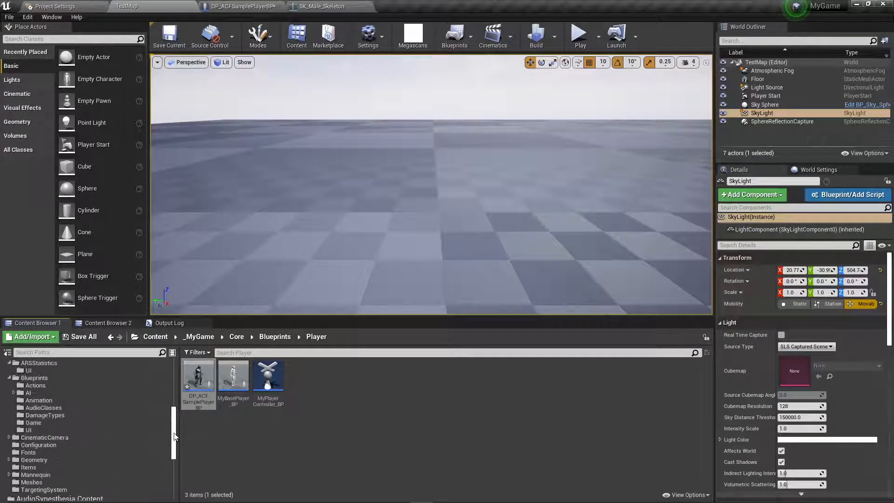
left_click(127, 425)
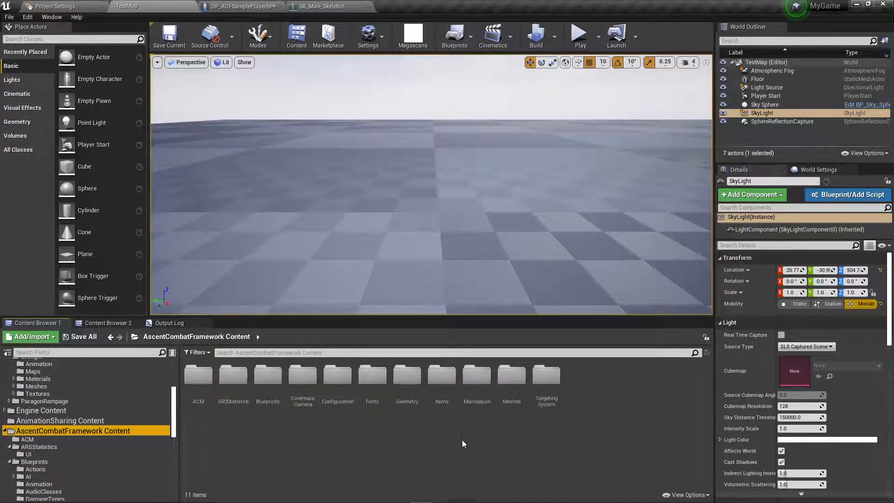
double_click(476, 374)
double_click(222, 377)
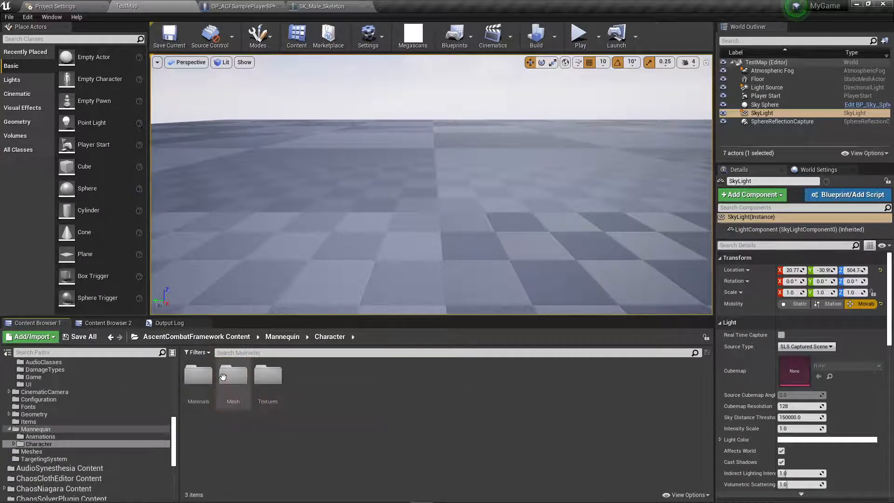
double_click(222, 377)
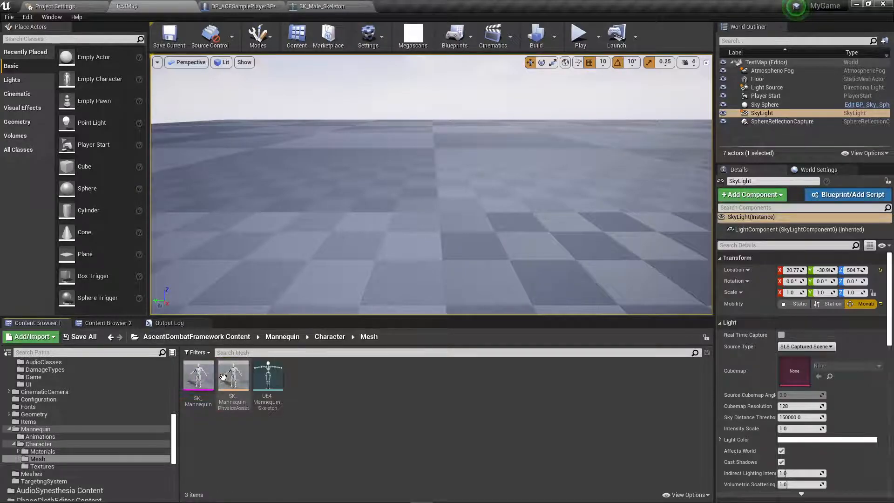
double_click(270, 374)
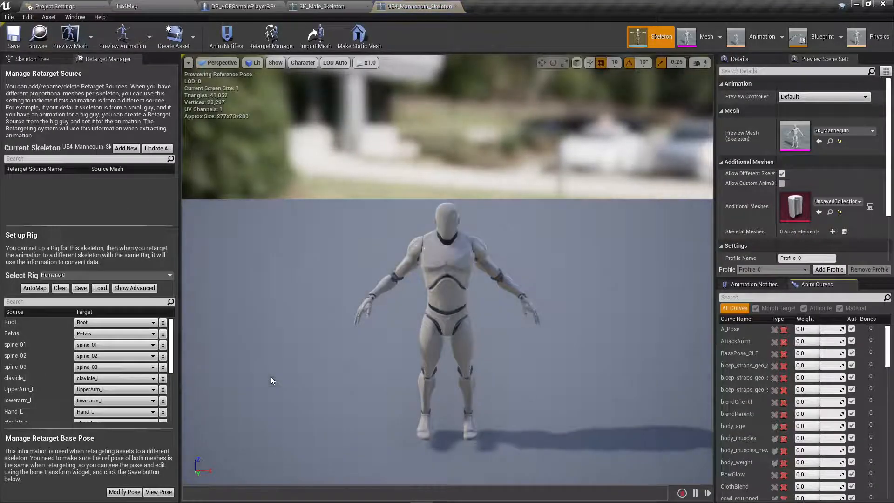
Review the mannequin skeleton's bone hierarchy and retarget setup, then inspect the Shield, LeftWeapon and BowHand sockets under Hand_L.
left_click(41, 59)
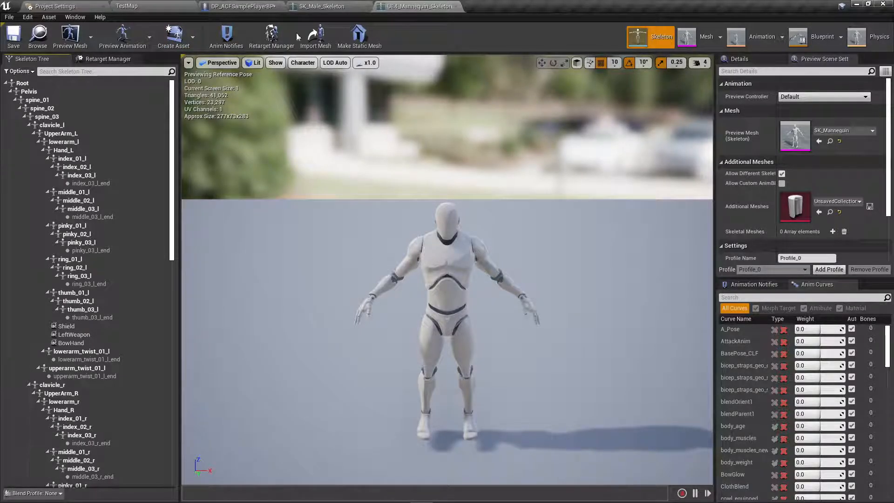
left_click(121, 59)
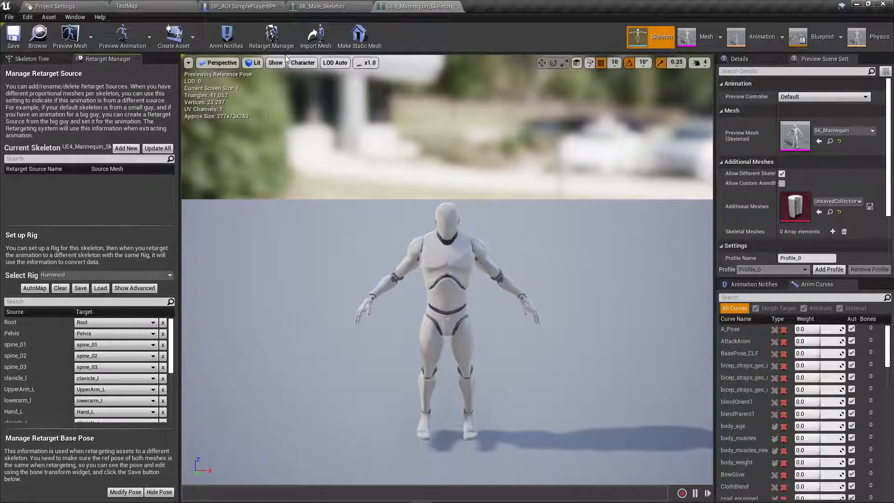
left_click(160, 493)
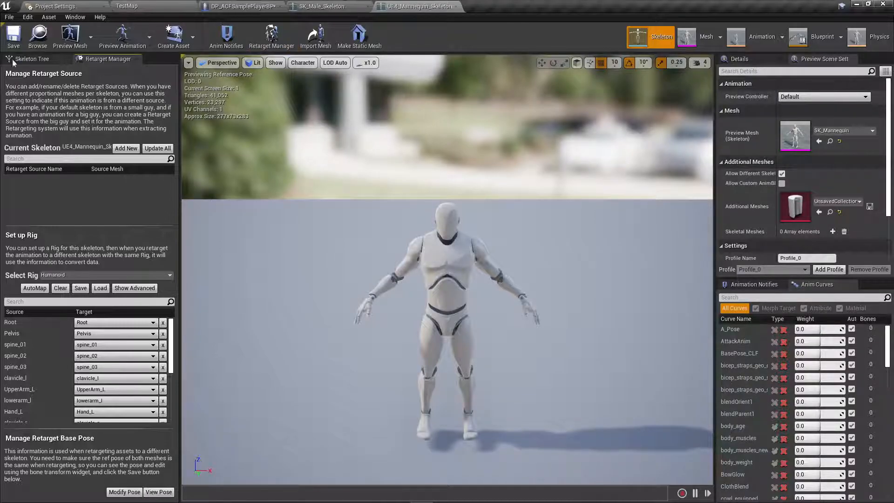
left_click(28, 59)
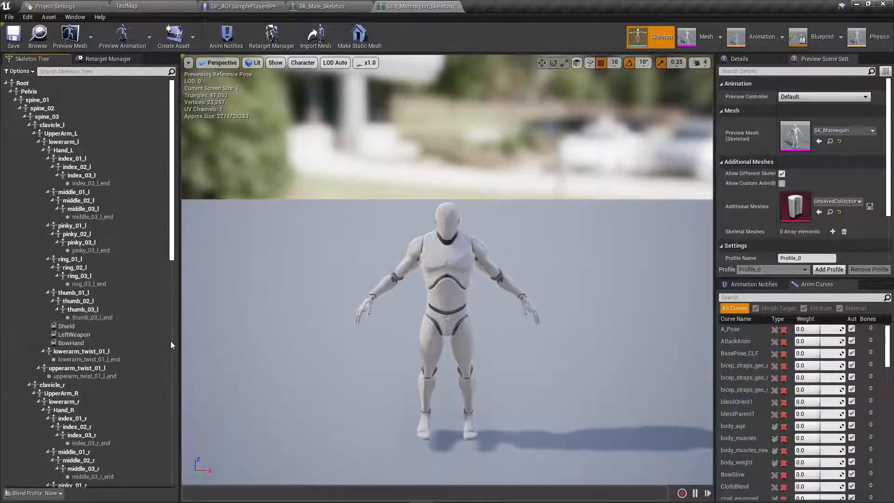
left_click(70, 325)
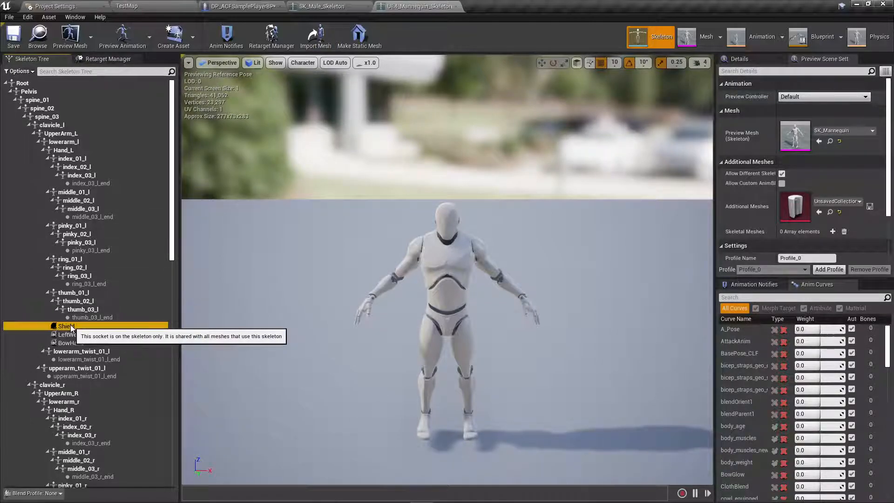
left_click(728, 63)
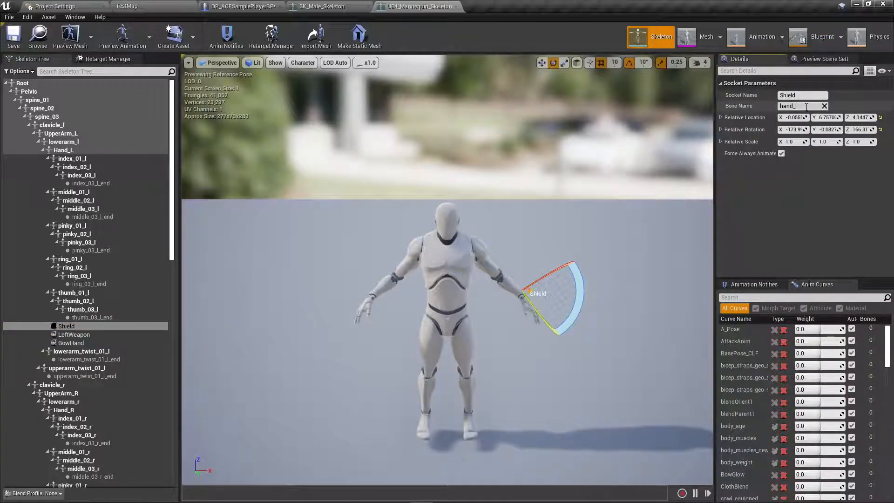
left_click(85, 335)
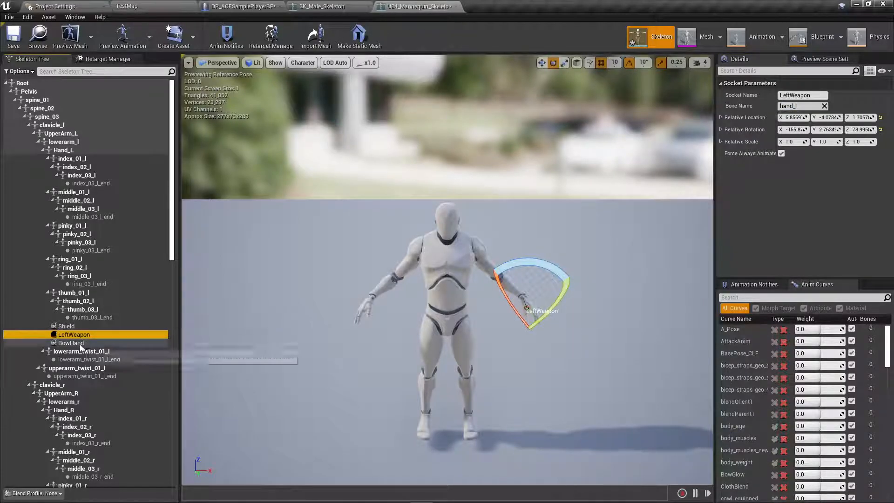
left_click(78, 343)
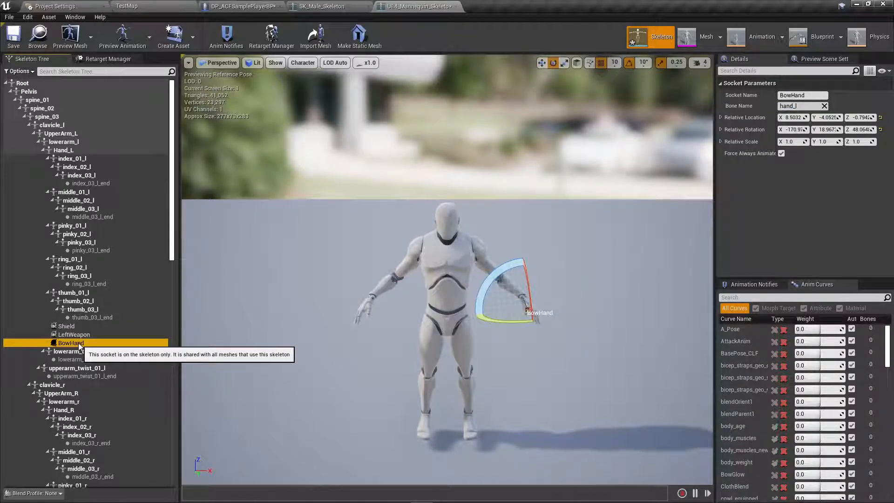
Copy the Shield, LeftWeapon and BowHand sockets from the mannequin skeleton's left hand.
left_click(77, 326)
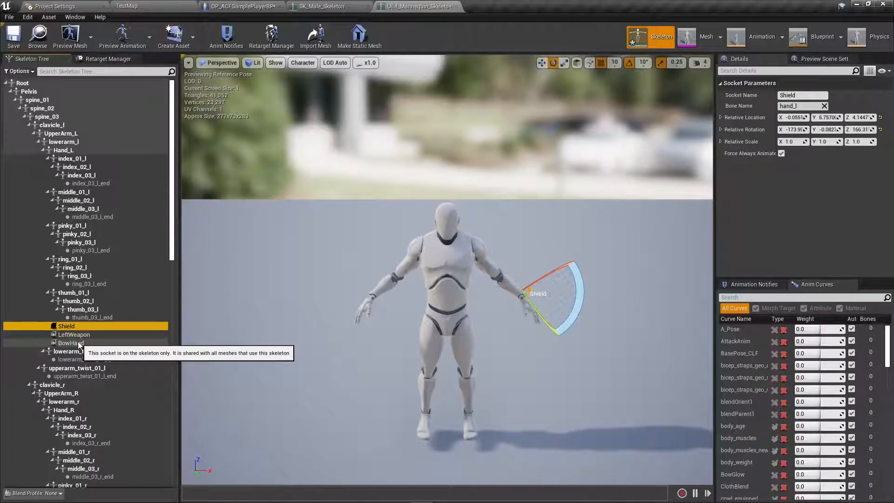
left_click(78, 342, "shift")
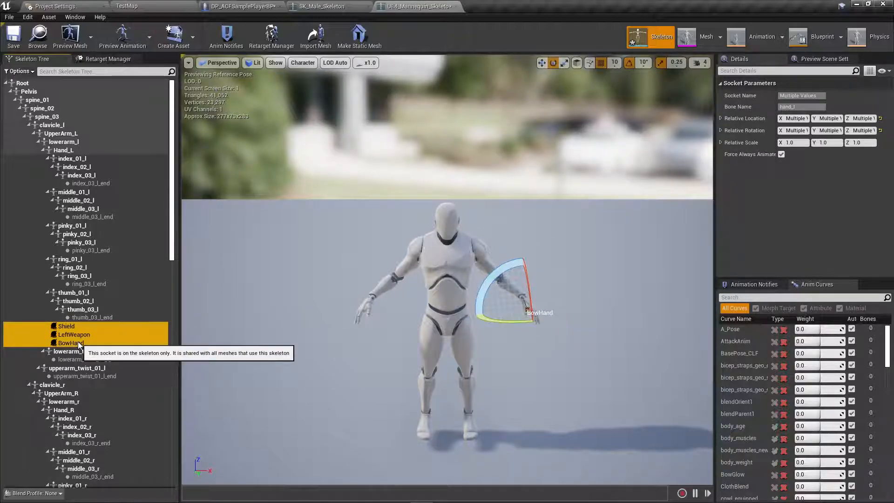
right_click(77, 341)
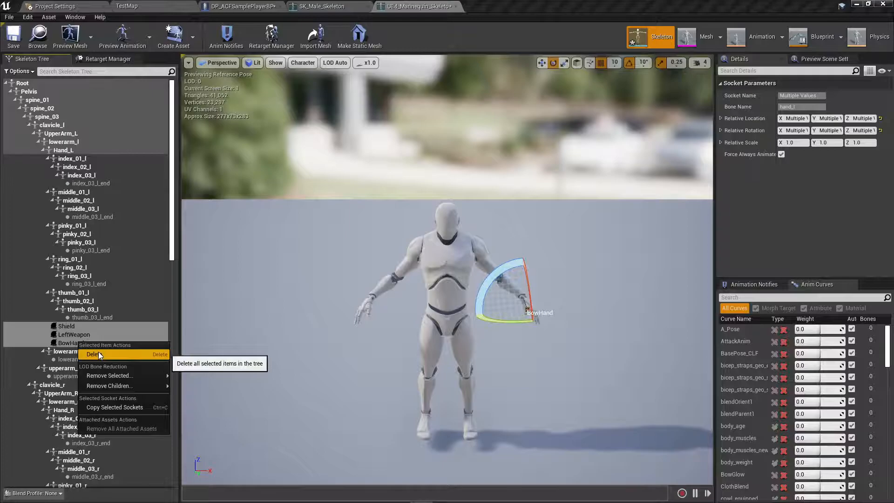
left_click(104, 407)
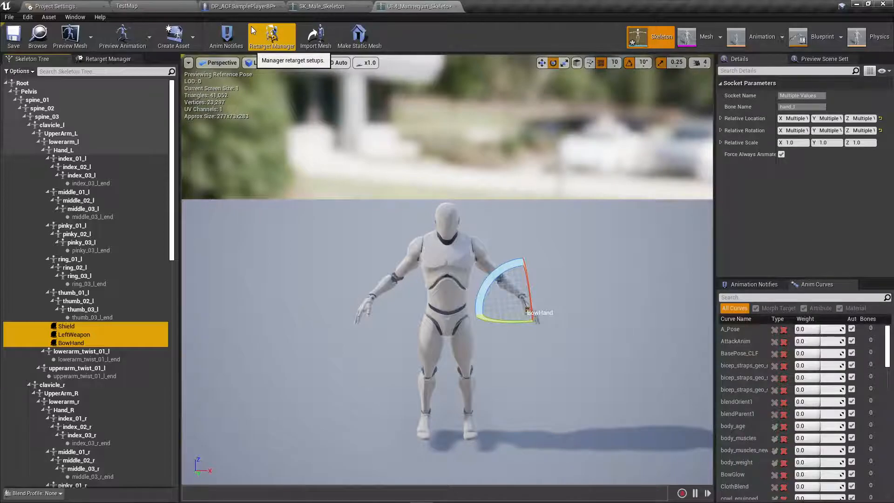
Paste the copied left-hand sockets into SK_Male_Skeleton with the hand_l bone selected.
left_click(332, 9)
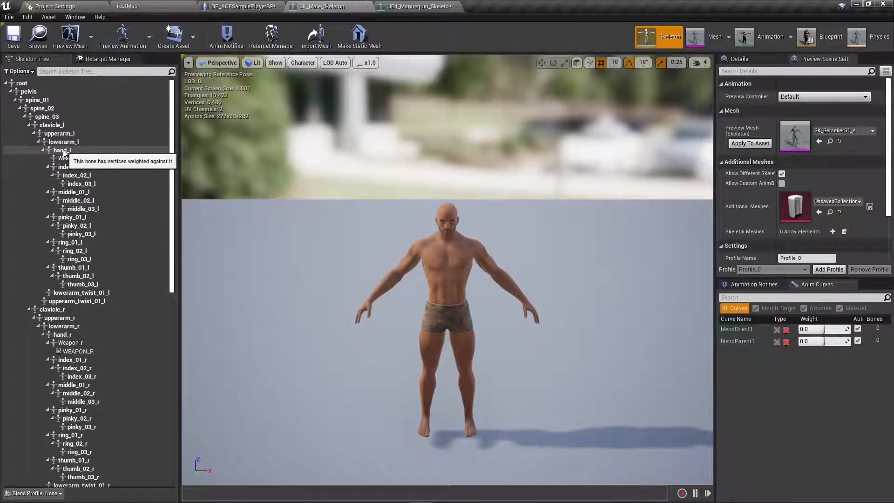
left_click(61, 151)
right_click(63, 151)
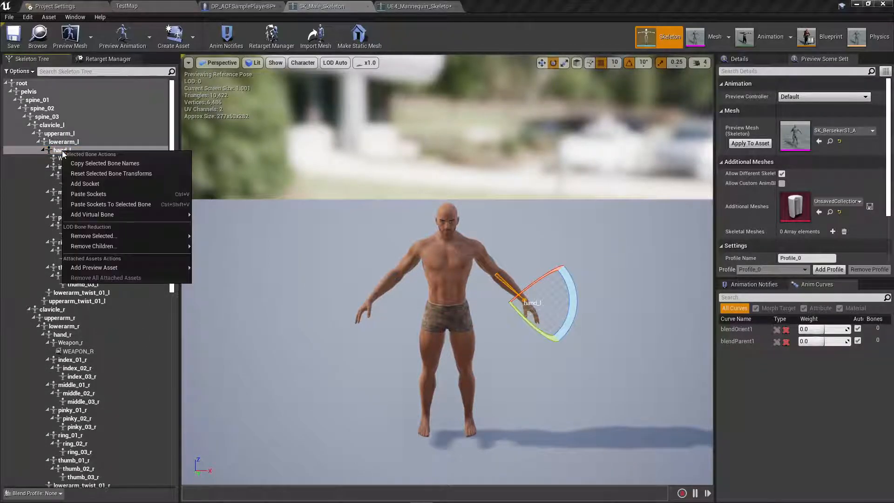
left_click(98, 193)
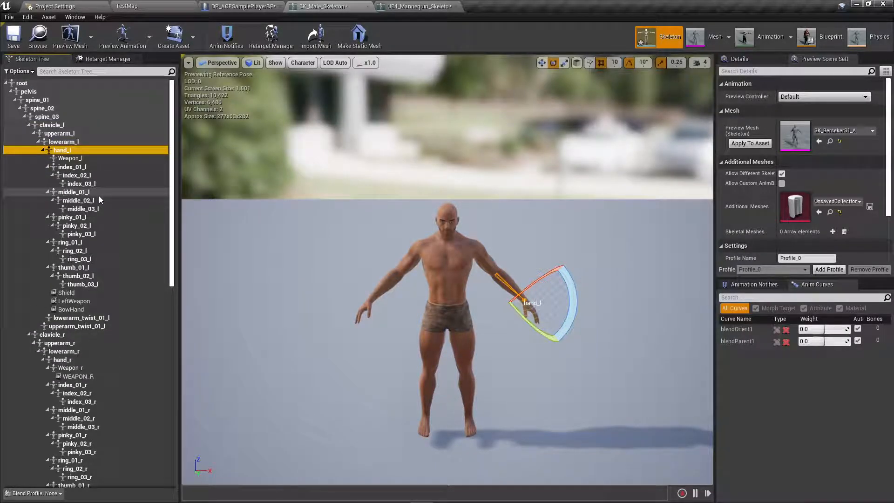
Copy the six right-hand sockets of UE4_Mannequin_Skeleton, from SingleHandWeapon through Rifle.
left_click(419, 8)
left_click(172, 242)
left_click_drag(172, 242, 169, 340)
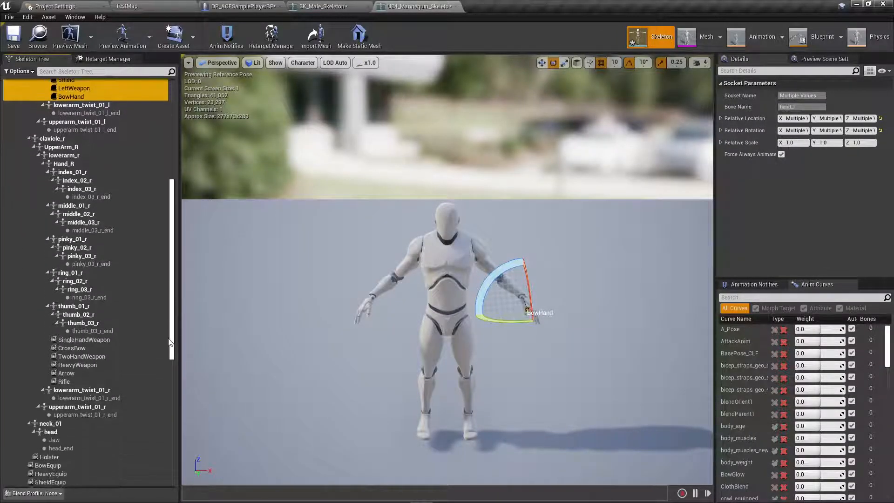
left_click(108, 343)
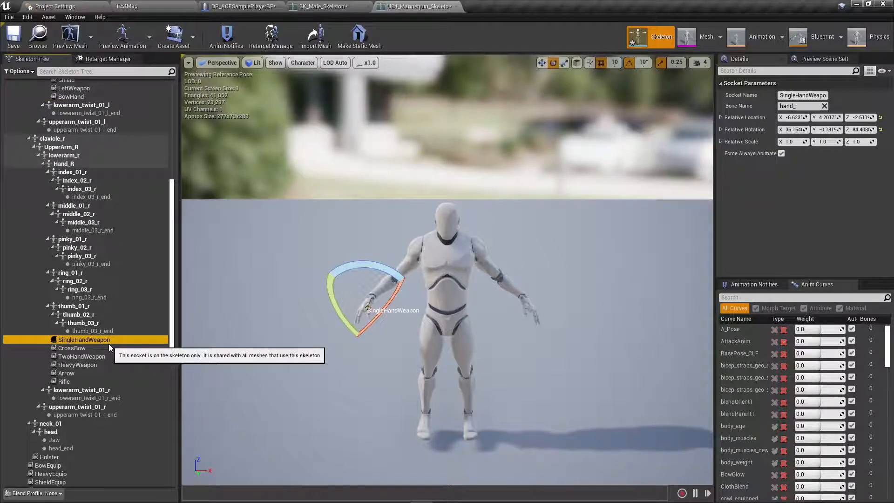
left_click(70, 382)
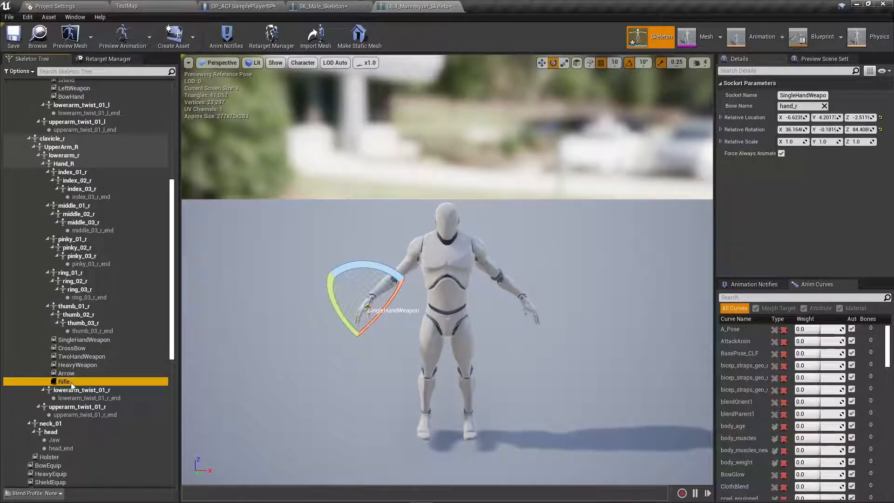
left_click(88, 340)
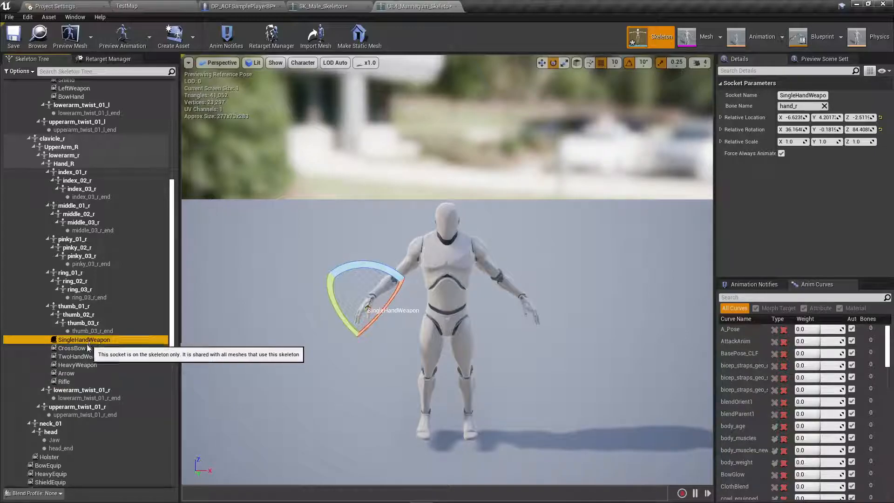
left_click(74, 381, "shift")
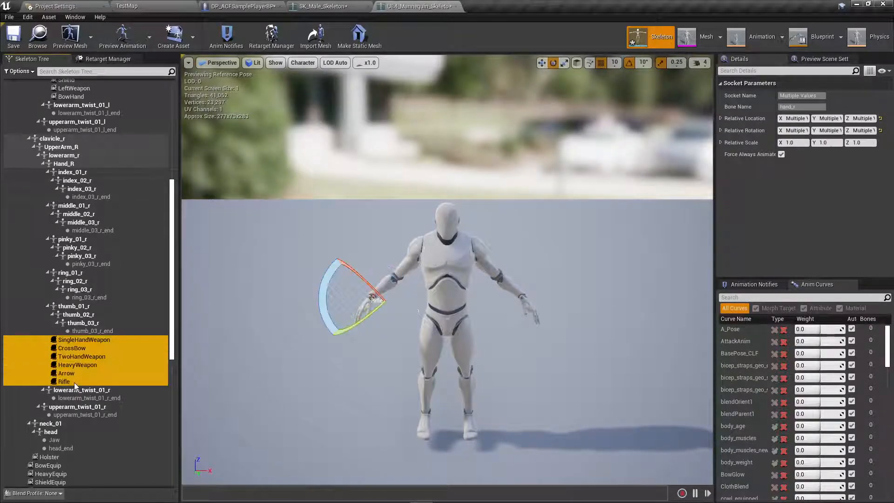
right_click(74, 382)
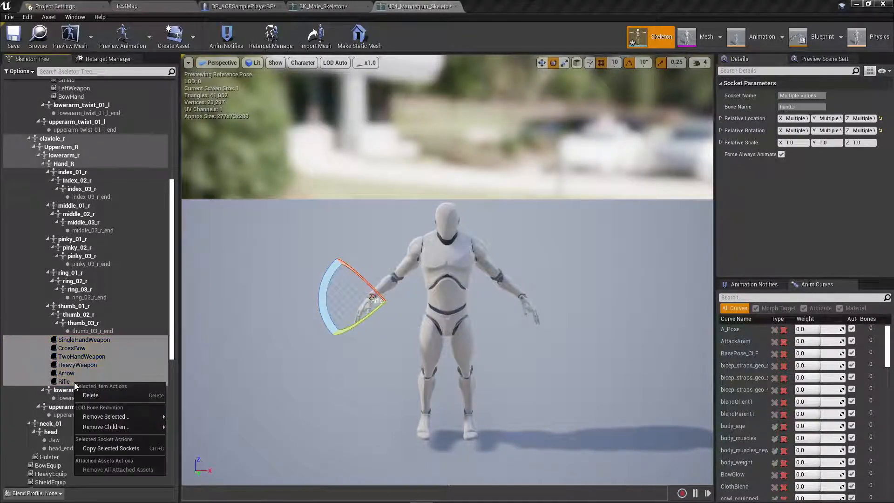
left_click(97, 448)
Paste the copied right-hand weapon sockets into SK_Male_Skeleton with the hand_r bone selected.
left_click(318, 7)
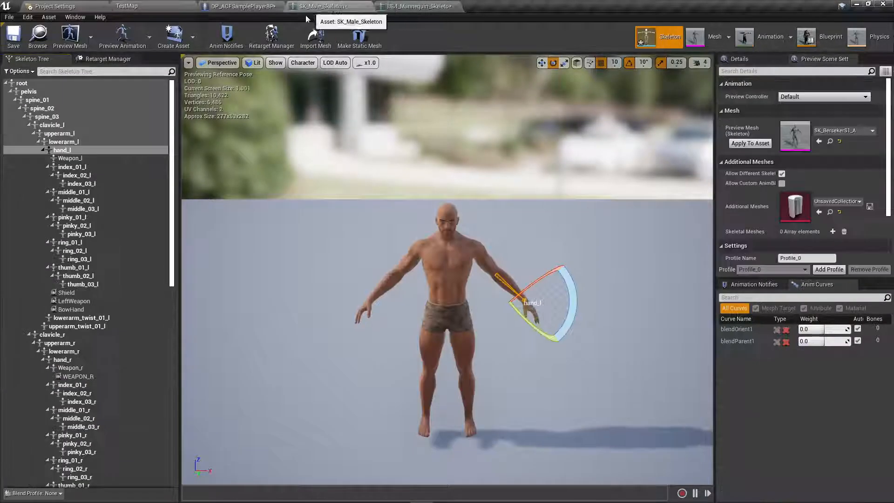
left_click(69, 360)
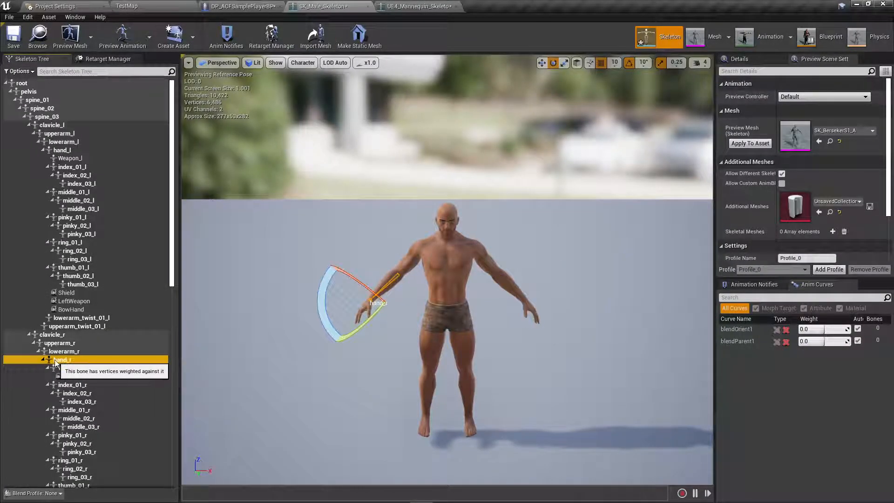
right_click(59, 362)
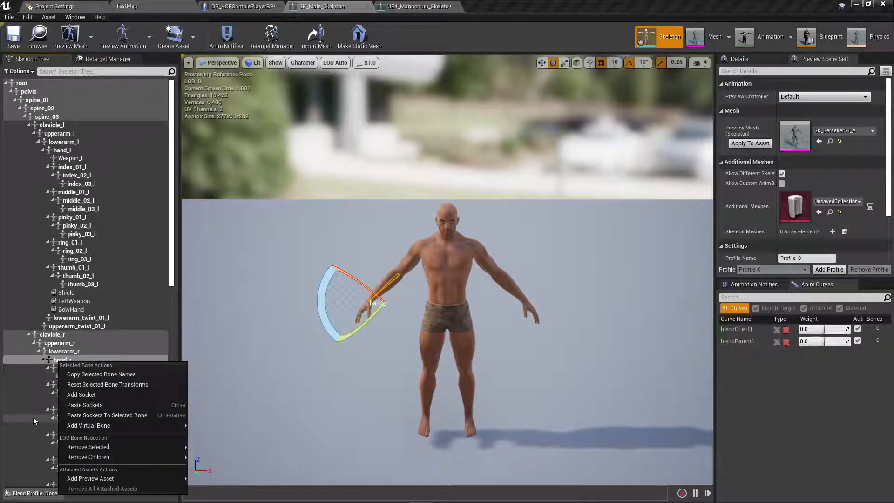
left_click(83, 404)
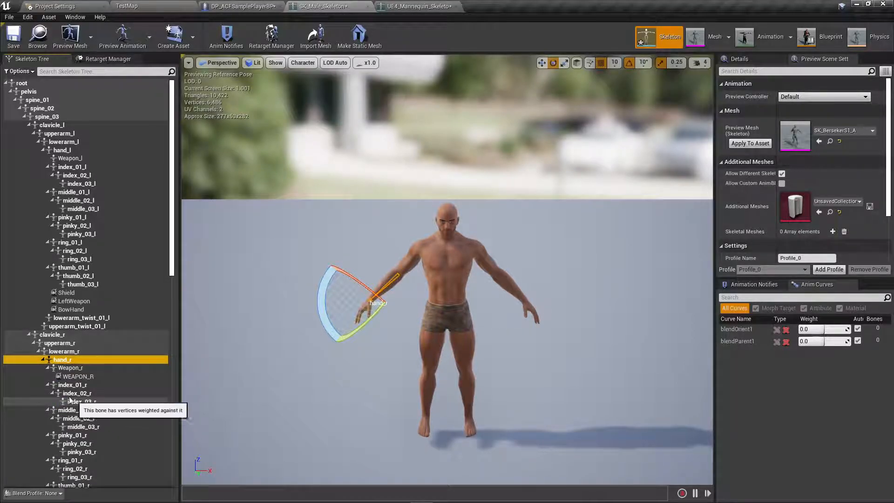
Copy the Holster socket of UE4_Mannequin_Skeleton.
left_click(420, 7)
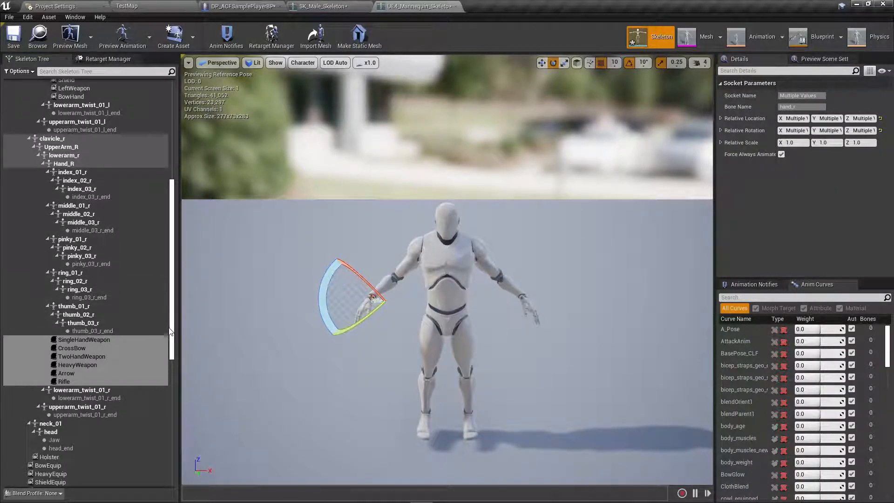
scroll(171, 344, "down", 5)
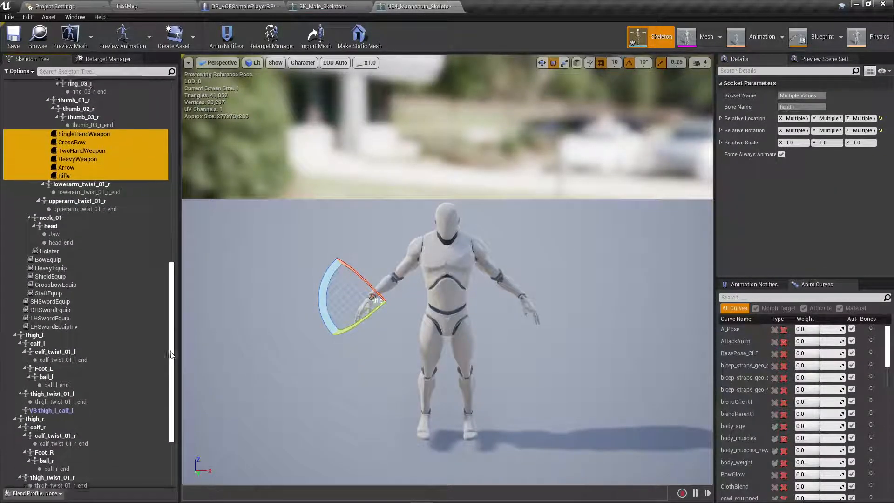
scroll(170, 354, "up", 1)
left_click(51, 275)
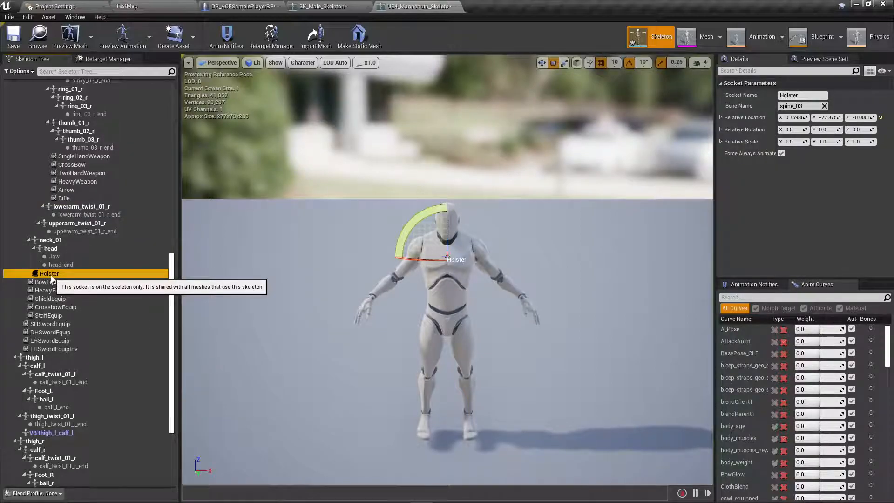
right_click(51, 275)
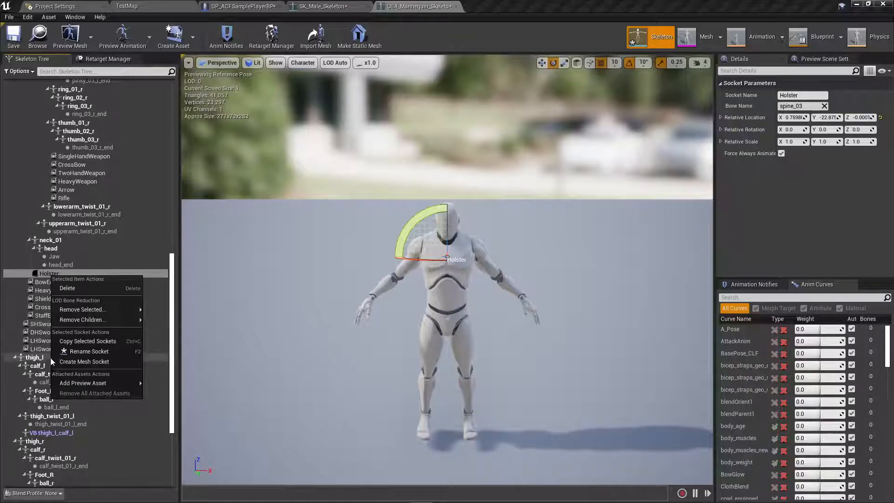
left_click(66, 342)
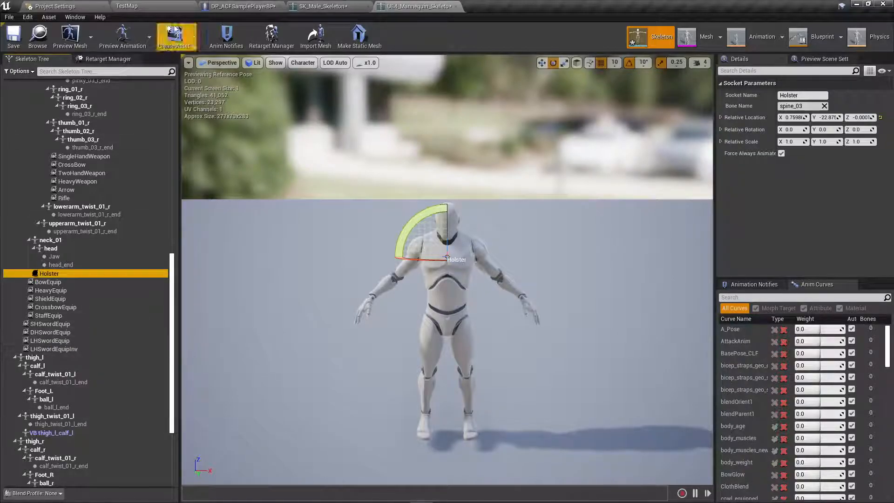
Paste the copied Holster socket onto the spine_03 bone of SK_Male_Skeleton.
left_click(328, 7)
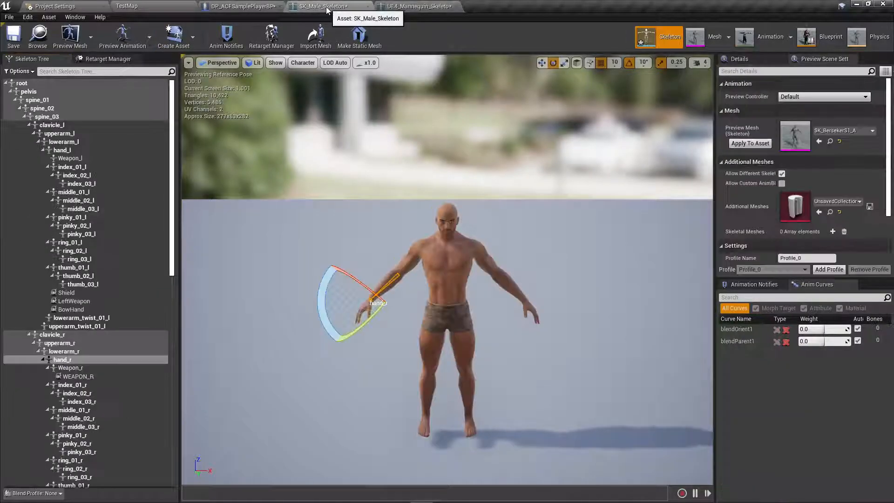
left_click(51, 116)
right_click(55, 117)
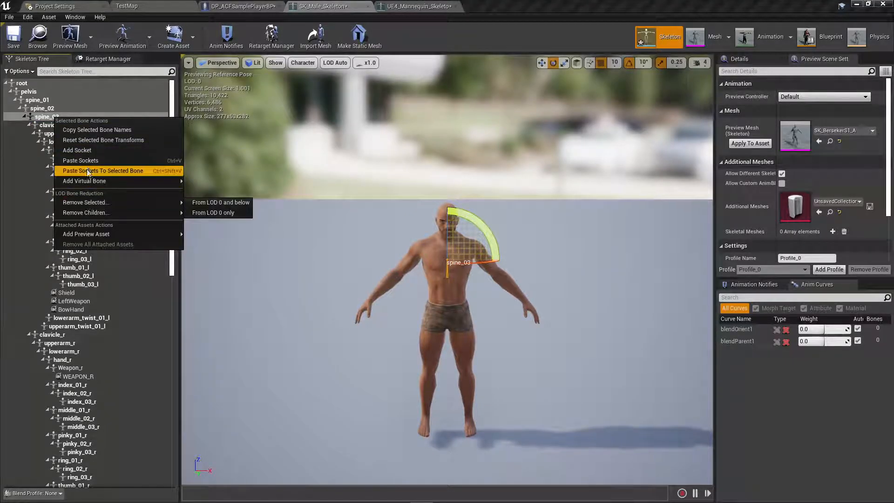
left_click(88, 171)
Copy the five spine_02 sockets of UE4_Mannequin_Skeleton, from BowEquip through StaffEquip.
left_click(419, 6)
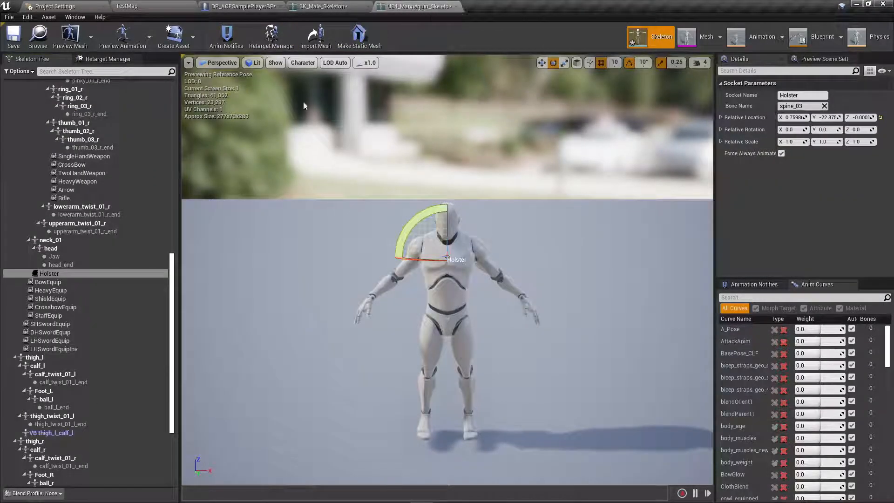
left_click(51, 282)
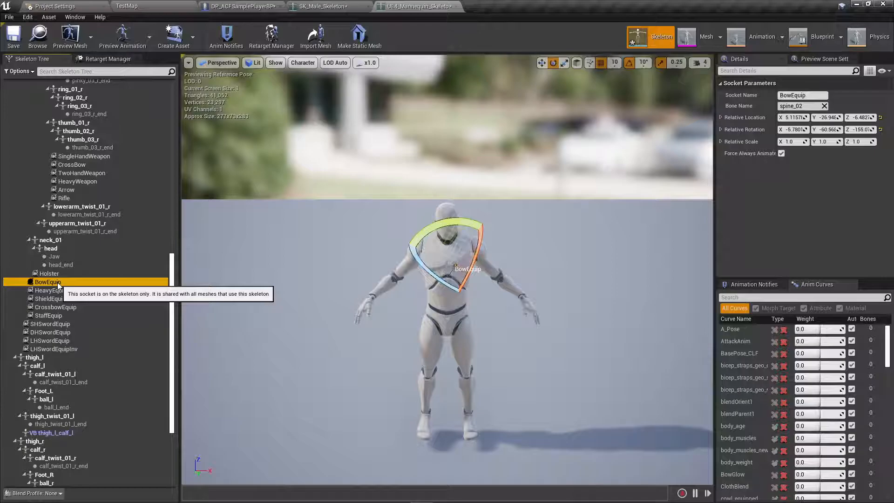
left_click(53, 316)
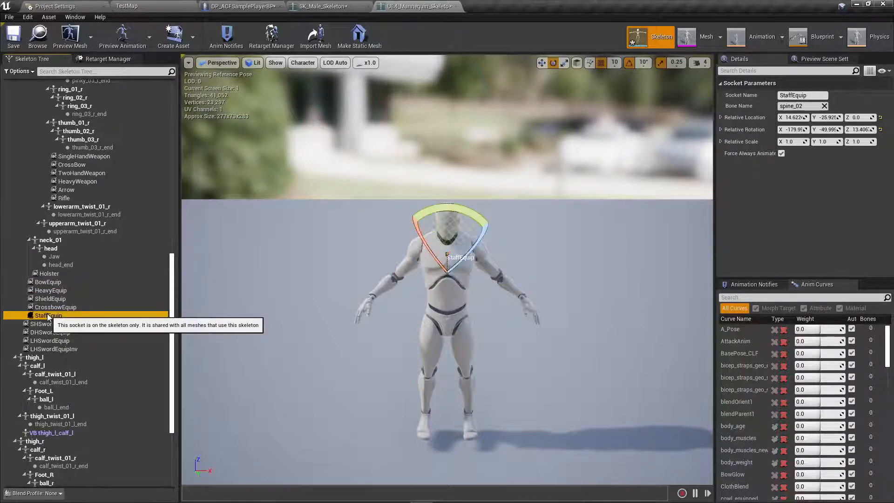
left_click(48, 282)
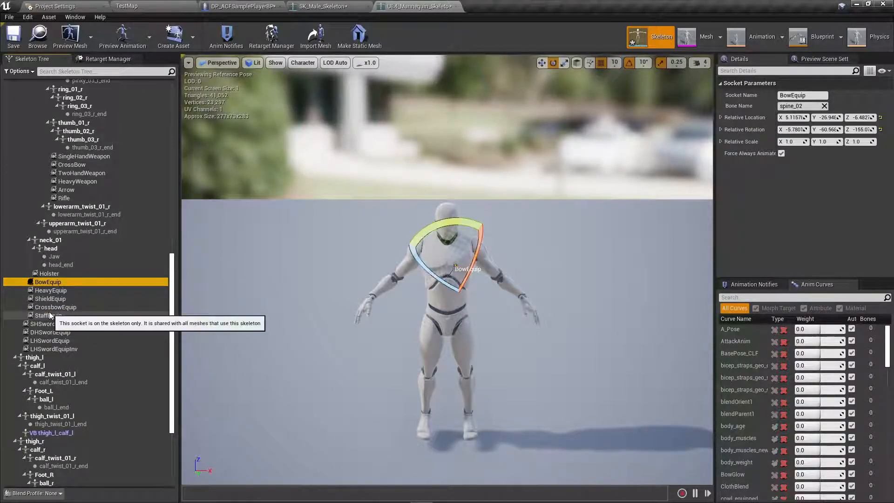
left_click(49, 316, "shift")
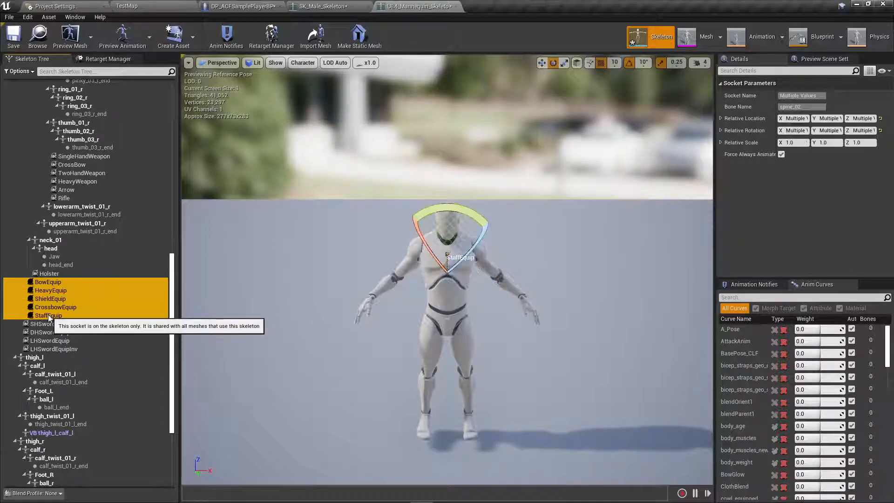
right_click(48, 317)
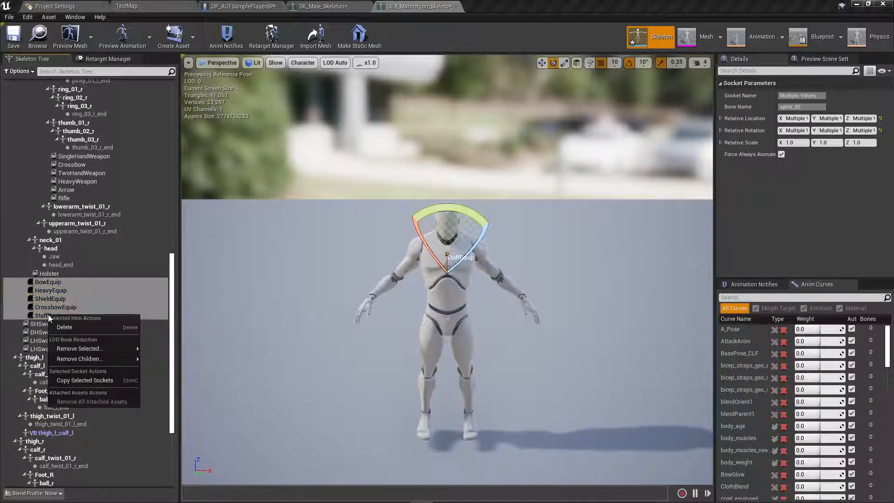
left_click(67, 378)
Paste the copied BowEquip to StaffEquip sockets into SK_Male_Skeleton with the spine_02 bone selected.
left_click(323, 6)
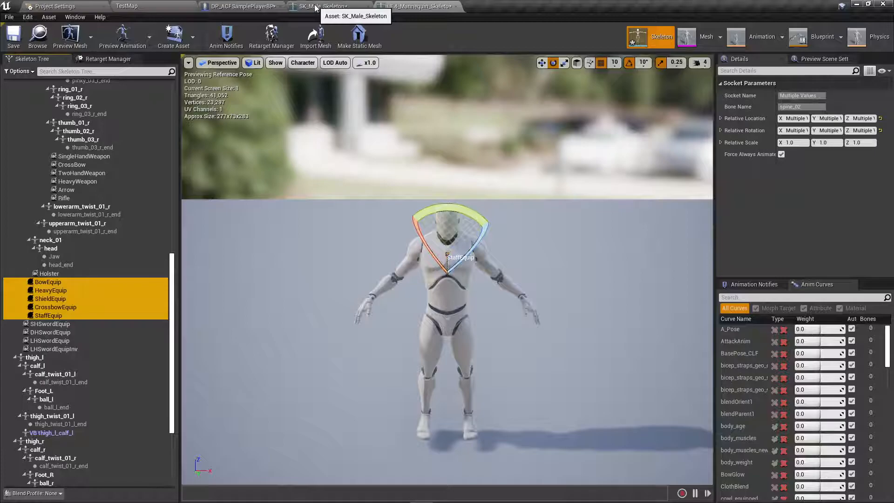
left_click(46, 109)
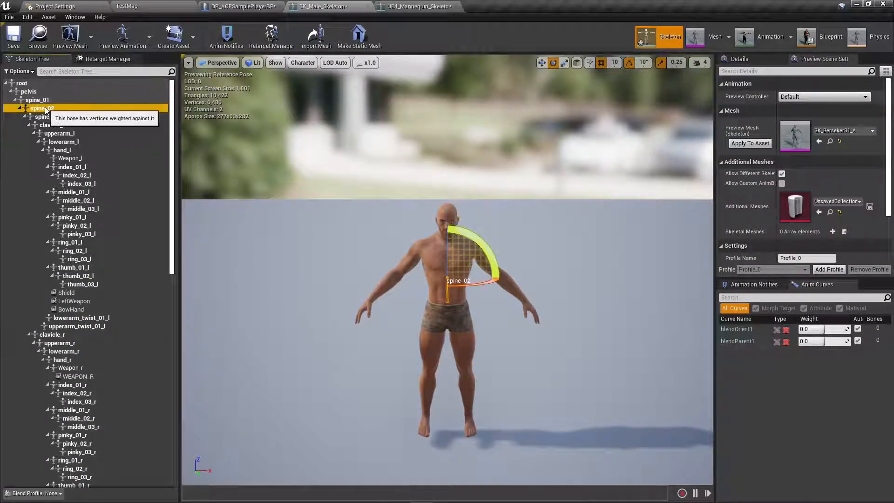
right_click(44, 109)
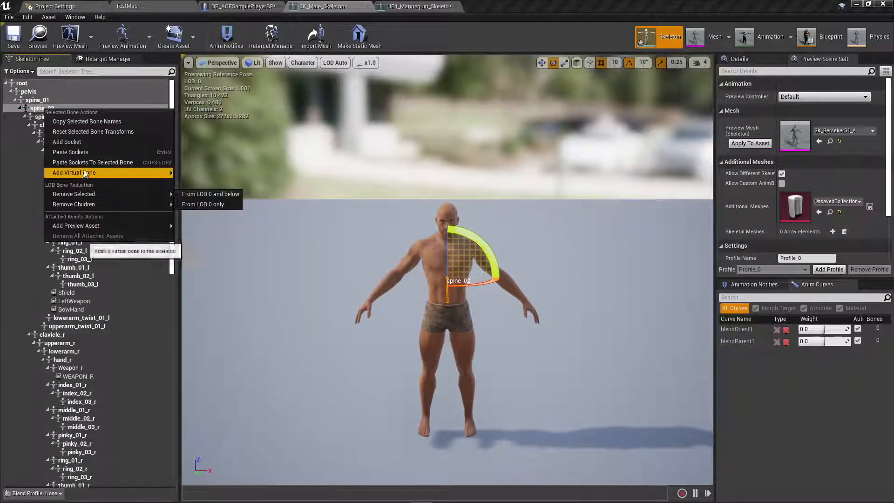
left_click(90, 153)
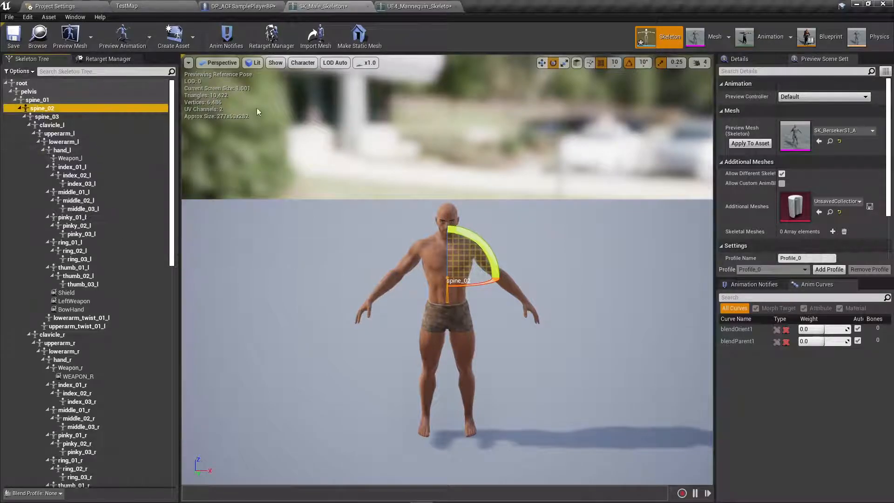
Copy the four spine_01 sword sockets of UE4_Mannequin_Skeleton, from SHSwordEquip through LHSwordEquipInv.
left_click(413, 6)
left_click(58, 324)
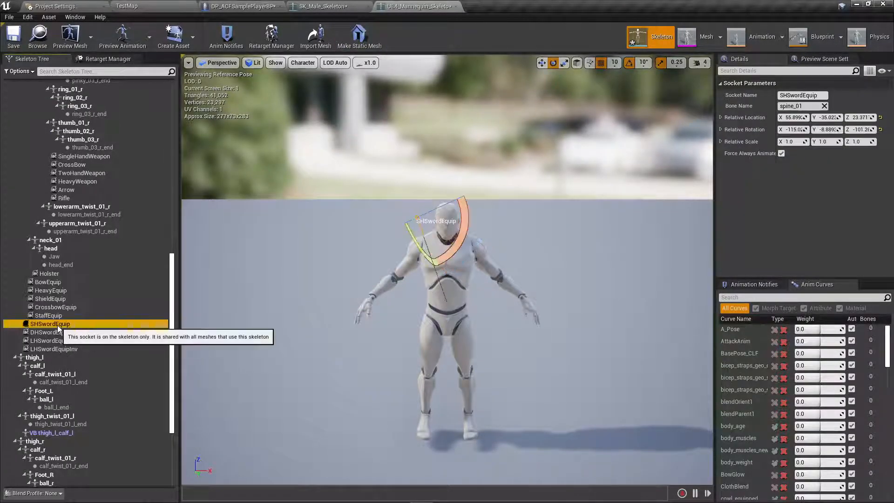
left_click(65, 353, "shift")
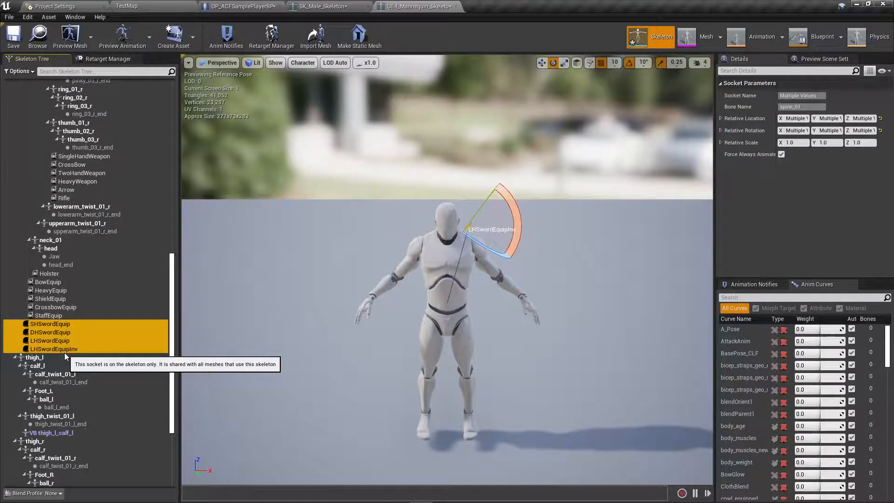
right_click(64, 353)
left_click(76, 419)
Paste the copied sword equip sockets into SK_Male_Skeleton with the spine_01 bone selected.
left_click(318, 4)
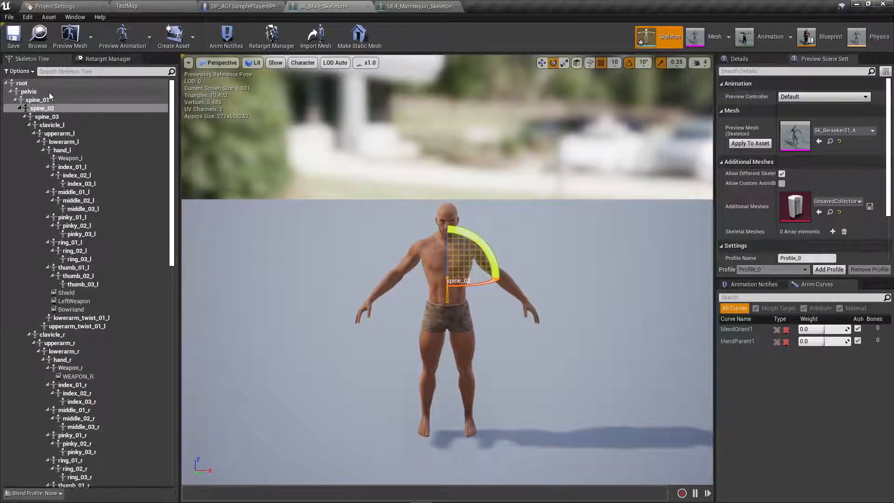
right_click(39, 101)
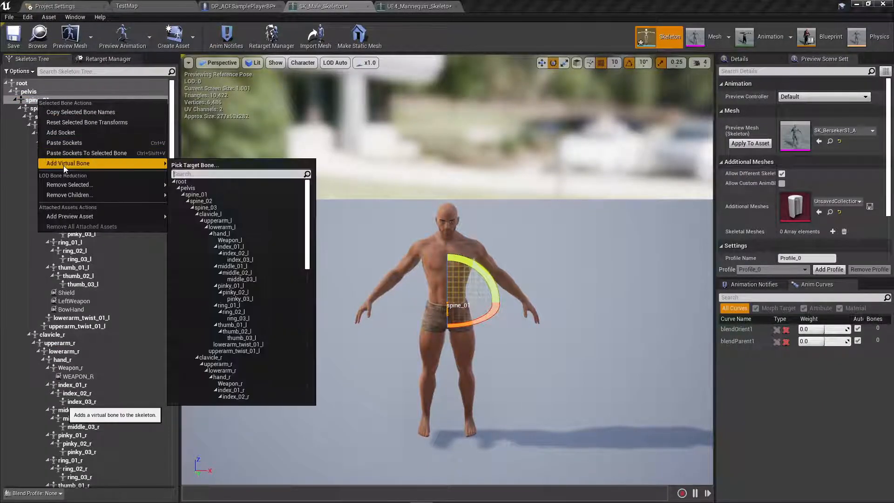
left_click(72, 142)
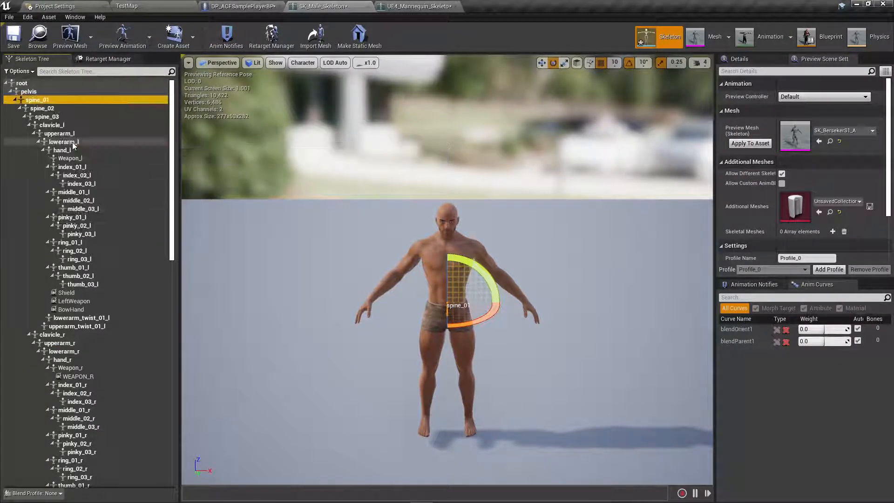
Check the rest of the mannequin's bone tree for sockets, close UE4_Mannequin_Skeleton and save SK_Male_Skeleton.
left_click(423, 8)
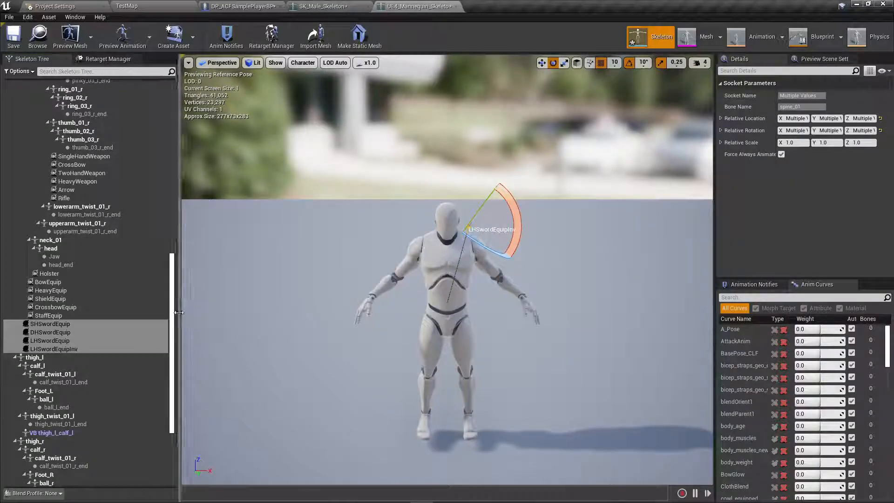
left_click_drag(173, 328, 169, 405)
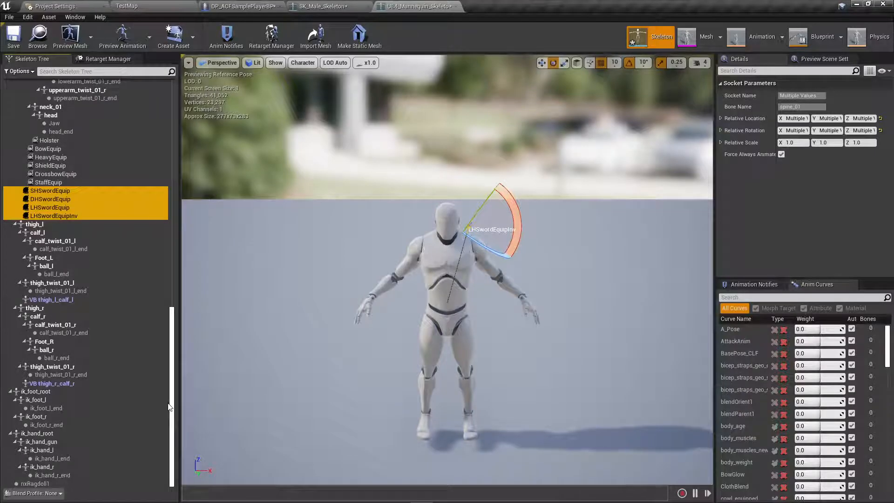
left_click_drag(167, 382, 173, 142)
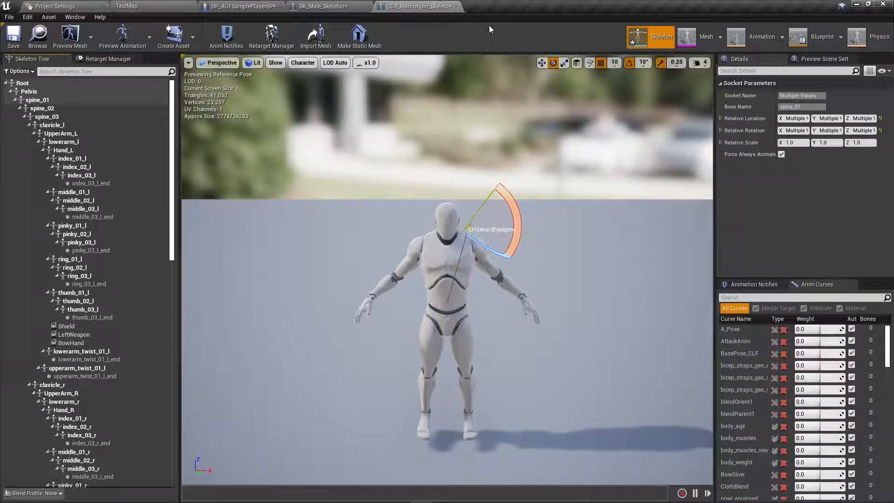
left_click(456, 6)
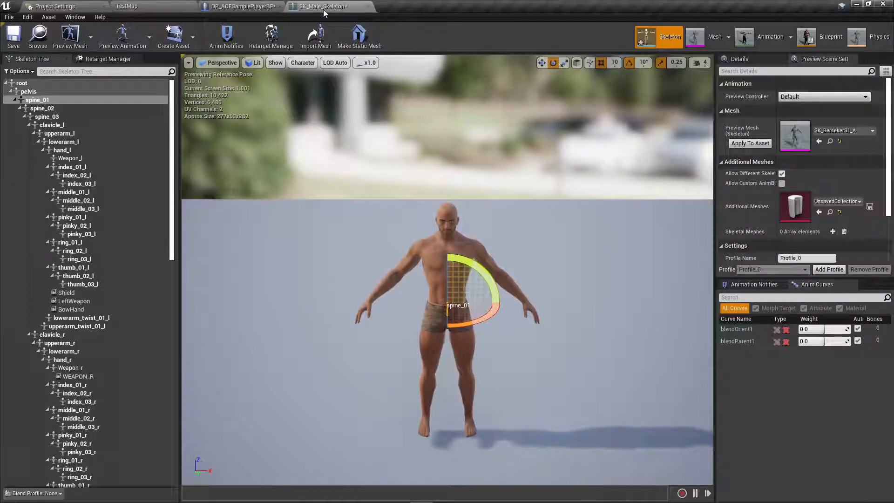
left_click(14, 39)
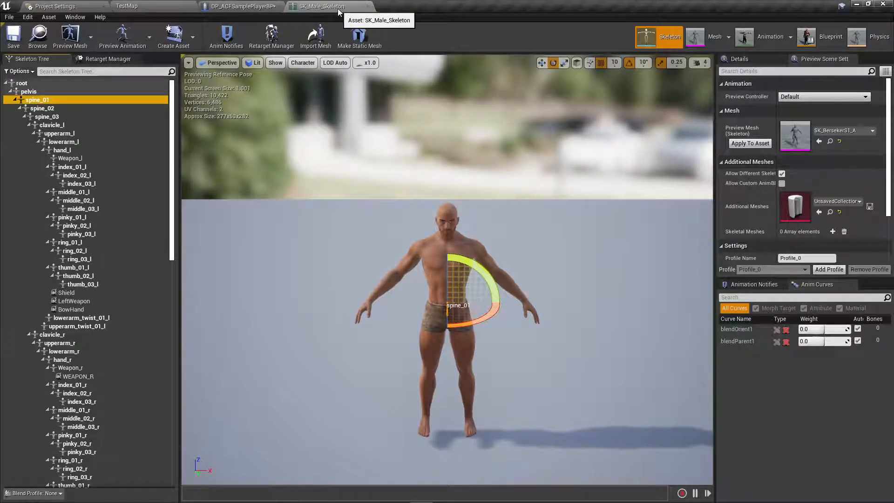
Locate the animation class asset used by the Mesh component of DP_ACFSamplePlayerBP in the project content.
left_click(247, 7)
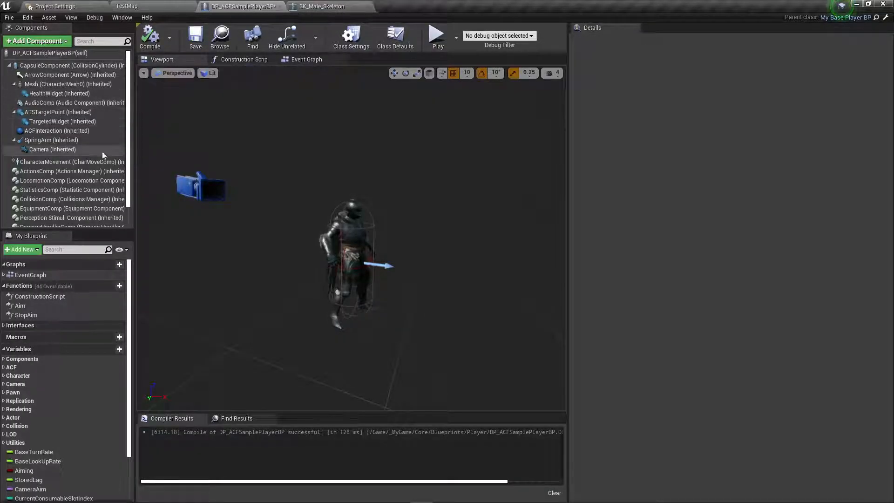
left_click(57, 84)
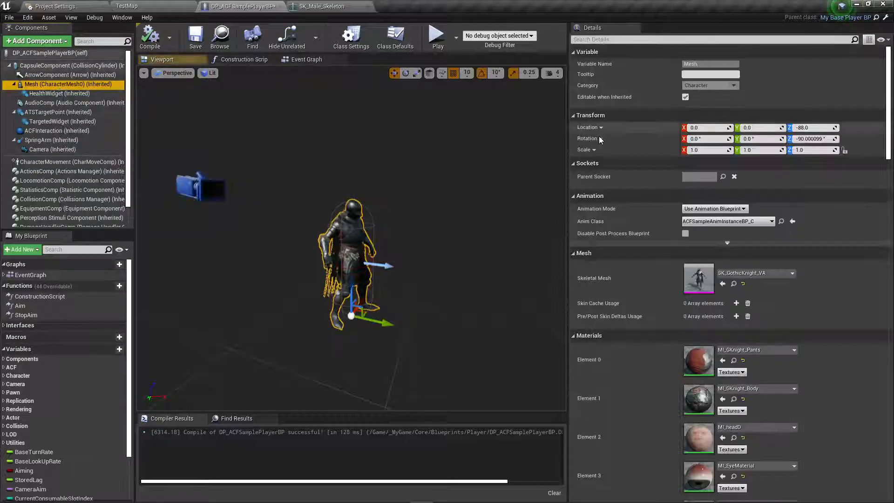
left_click(791, 221)
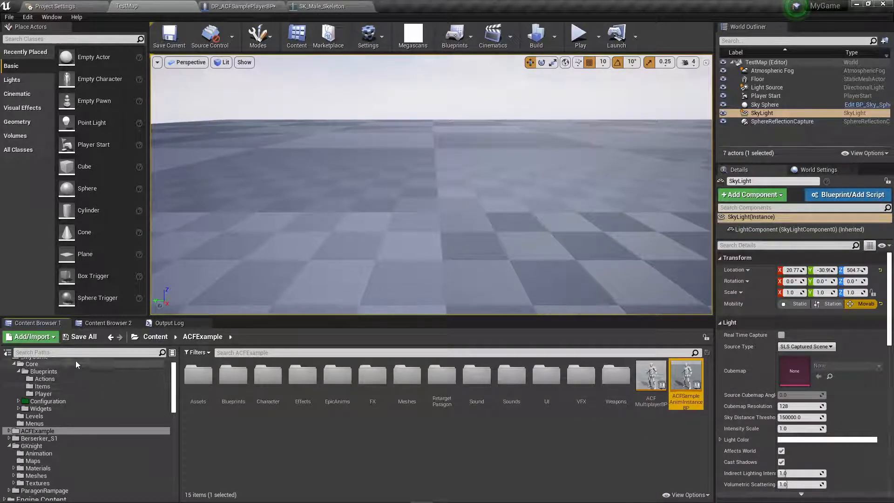
Create a folder named Testroot inside Content/_MyGame/Core.
left_click(102, 325)
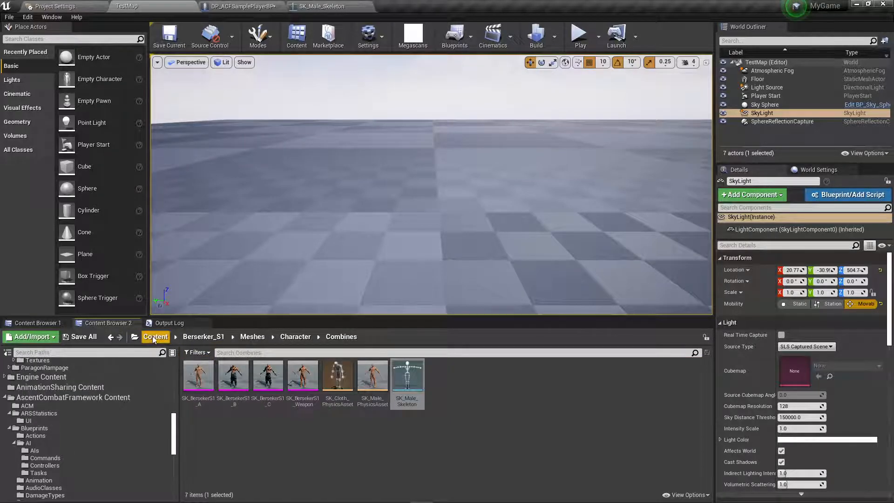
left_click(153, 338)
double_click(199, 376)
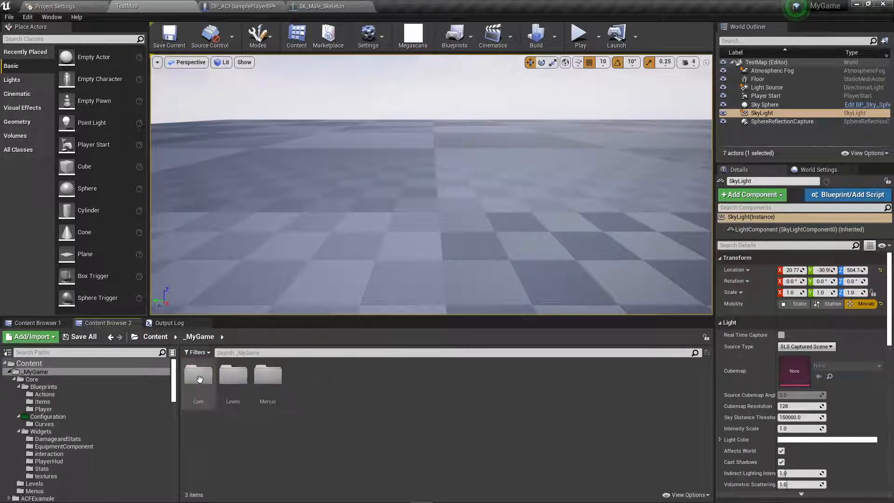
double_click(199, 378)
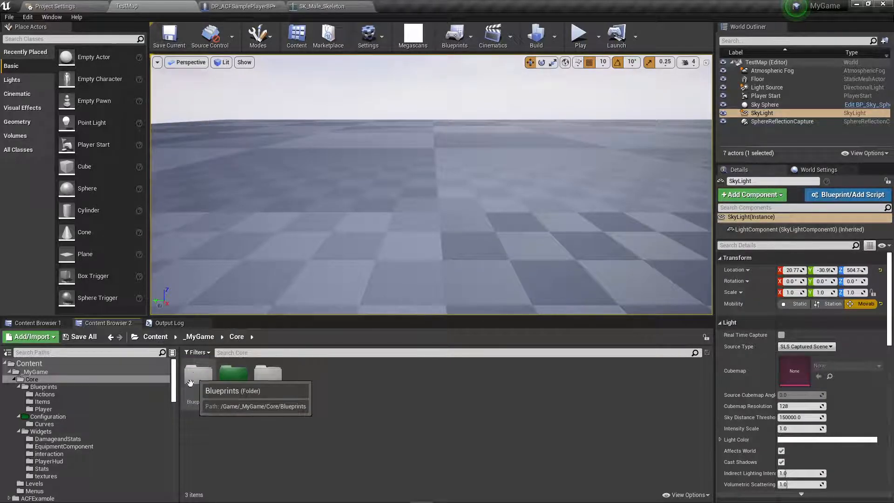
right_click(422, 397)
left_click(462, 124)
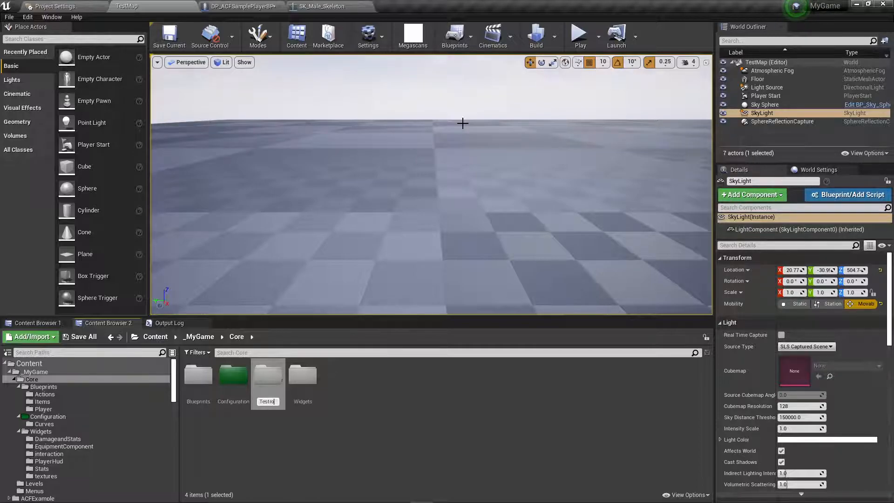
key("Return")
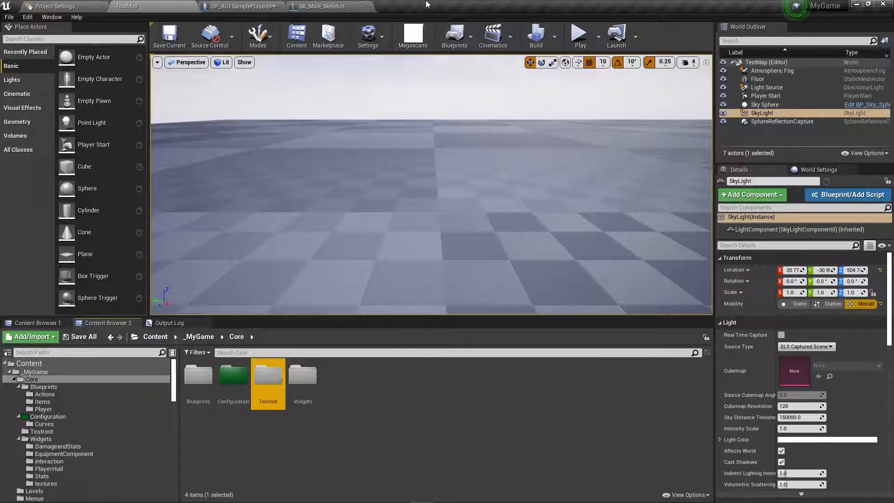
left_click(221, 8)
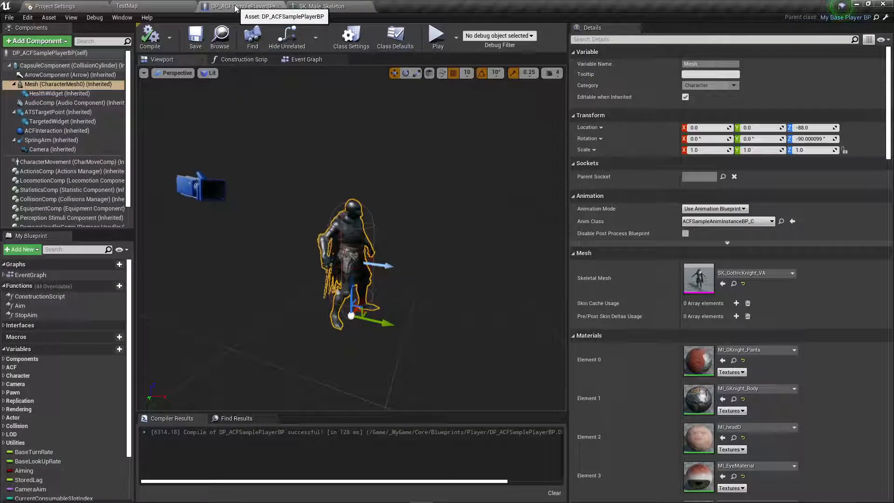
left_click(156, 6)
left_click(37, 322)
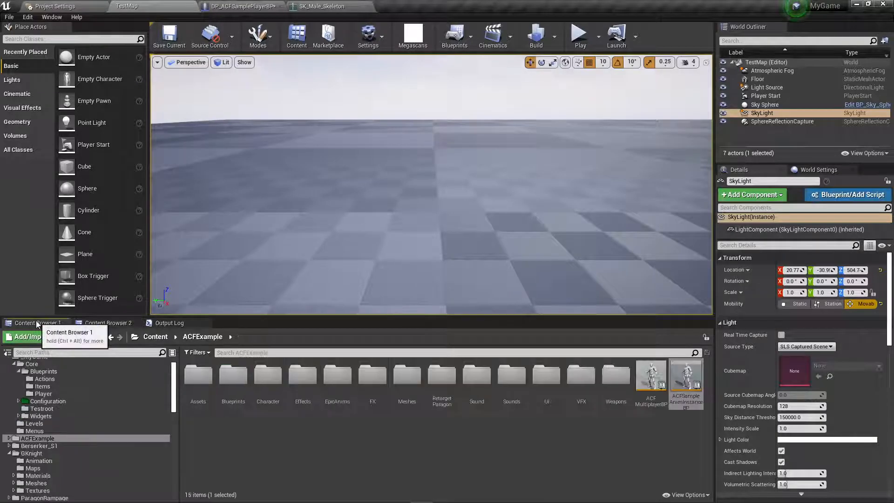
right_click(685, 377)
mouse_move(748, 160)
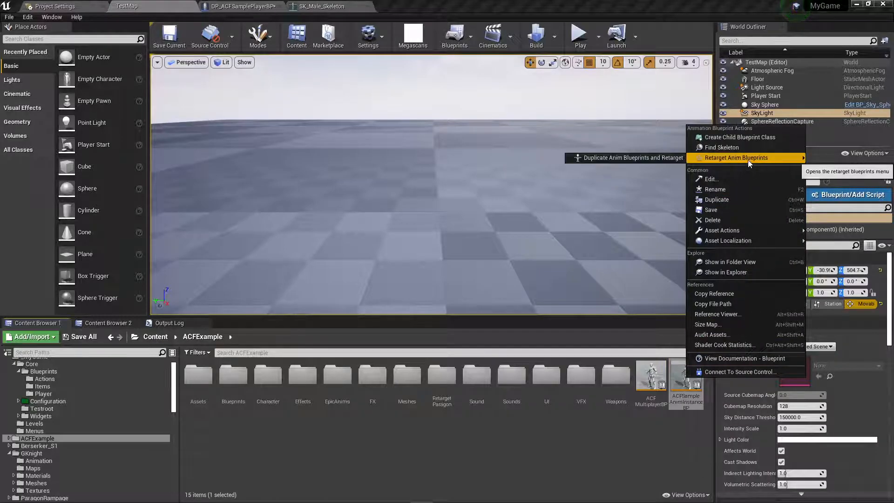
left_click(670, 158)
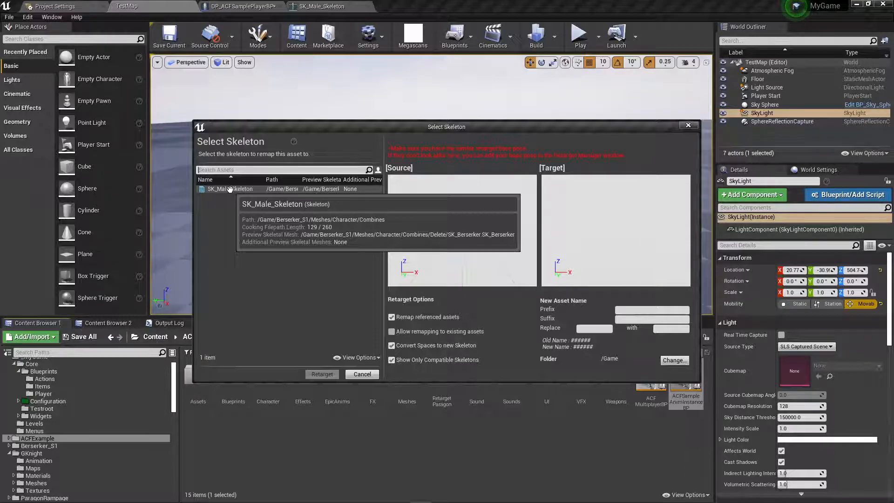
left_click(230, 189)
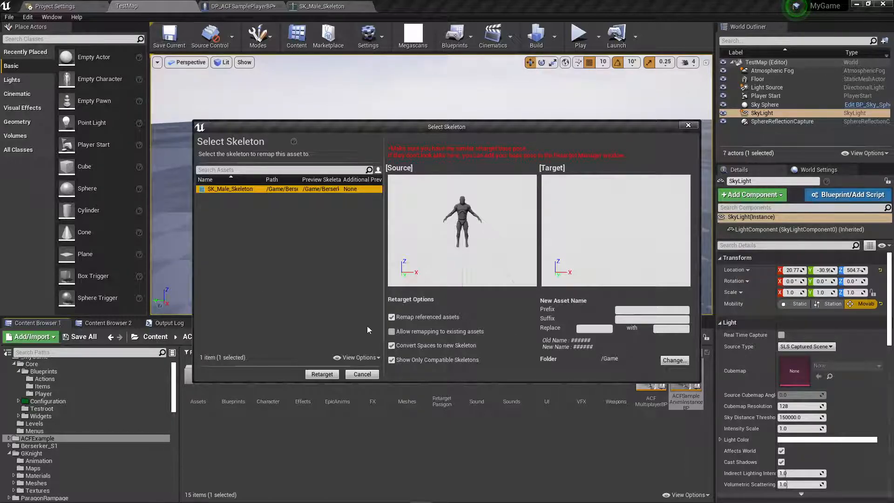
left_click(362, 374)
Update the SK_Berserker retarget source in the Retarget Manager of SK_Male_Skeleton.
left_click(322, 6)
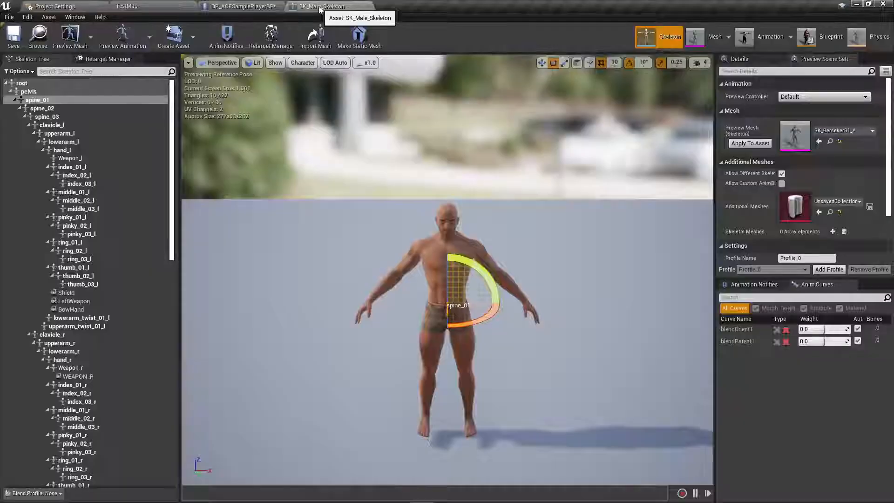
left_click(101, 60)
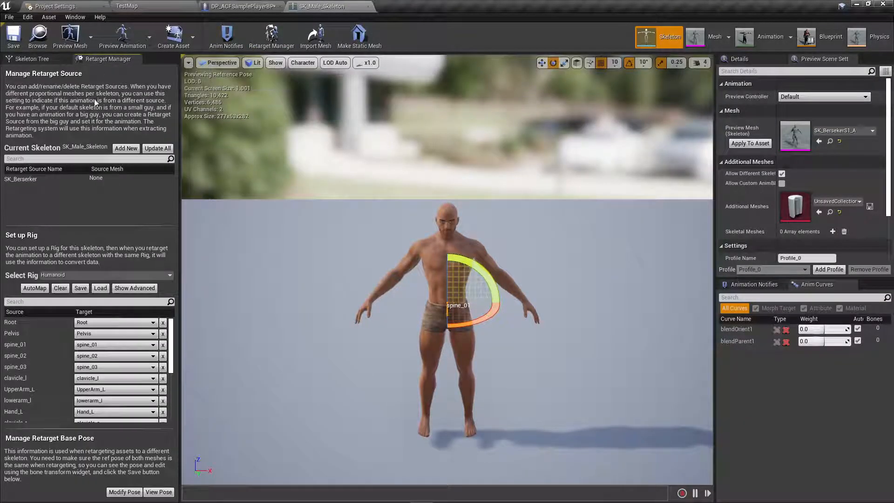
left_click(31, 179)
right_click(31, 180)
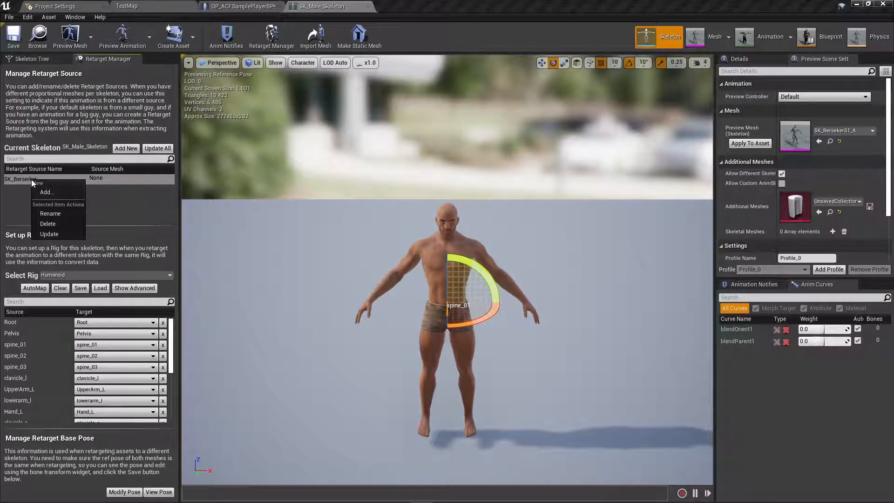
left_click(20, 182)
right_click(23, 179)
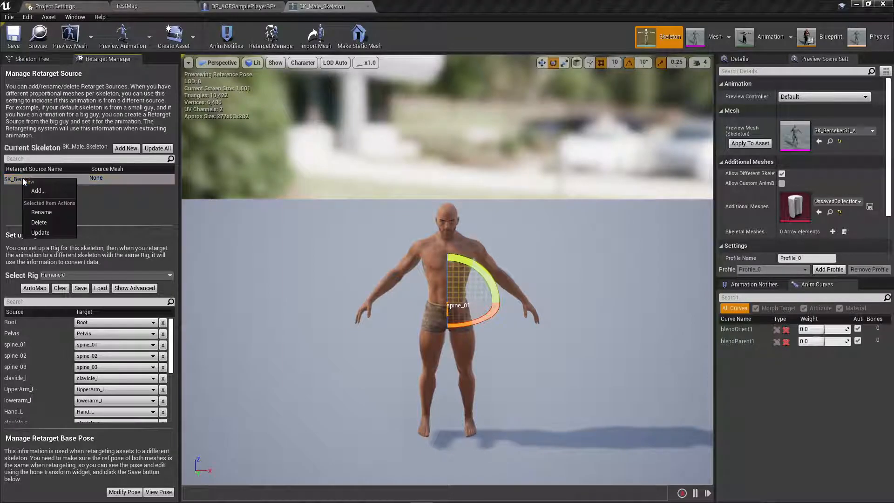
left_click(40, 233)
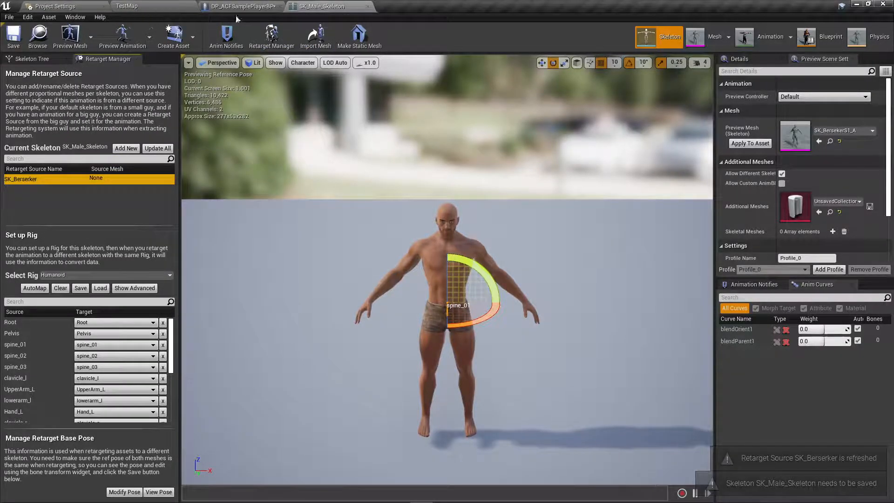
Set up a duplicate-and-retarget of the ACFSampleAnimInstanceBP animation blueprint to SK_Male_Skeleton, with the prefix DP_ for new assets.
left_click(122, 6)
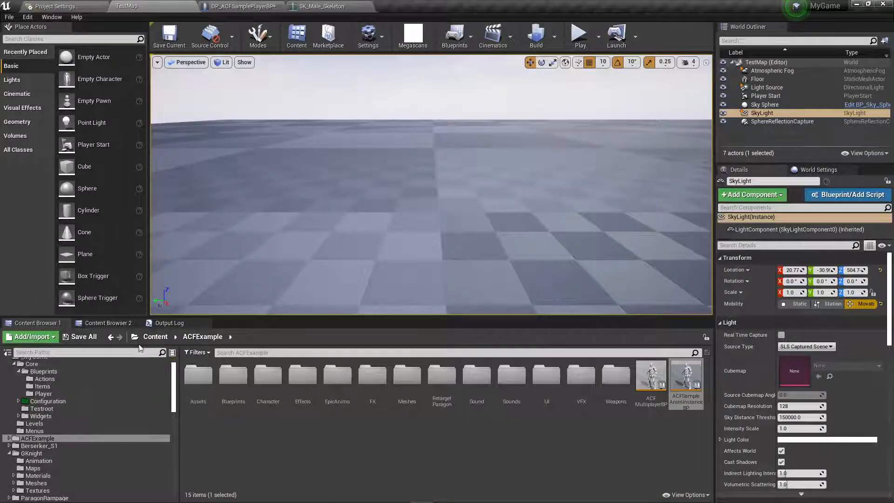
right_click(686, 379)
mouse_move(732, 166)
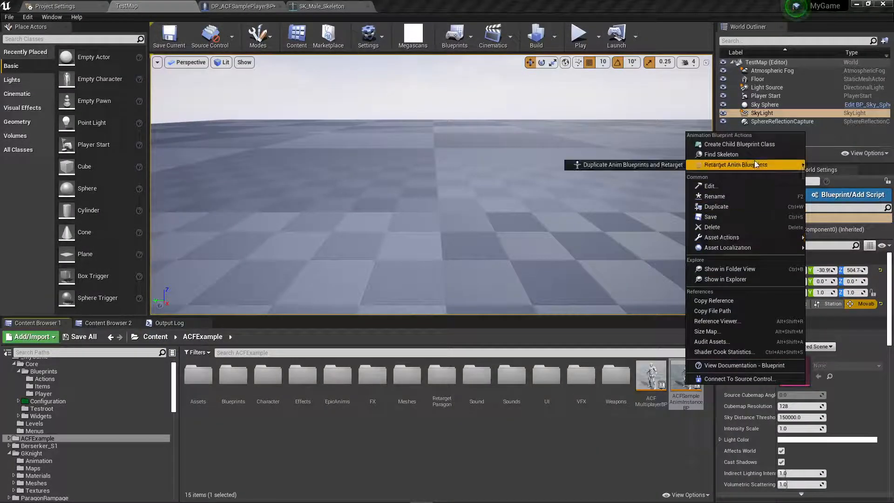
left_click(644, 166)
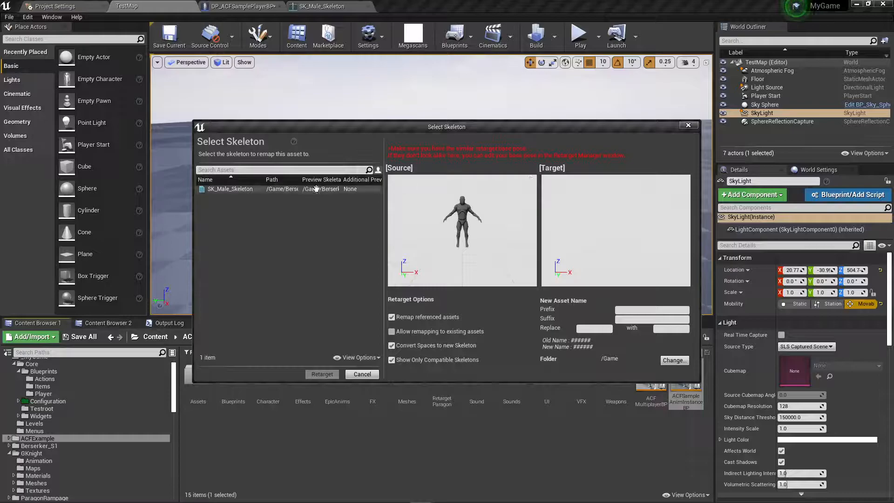
left_click(293, 189)
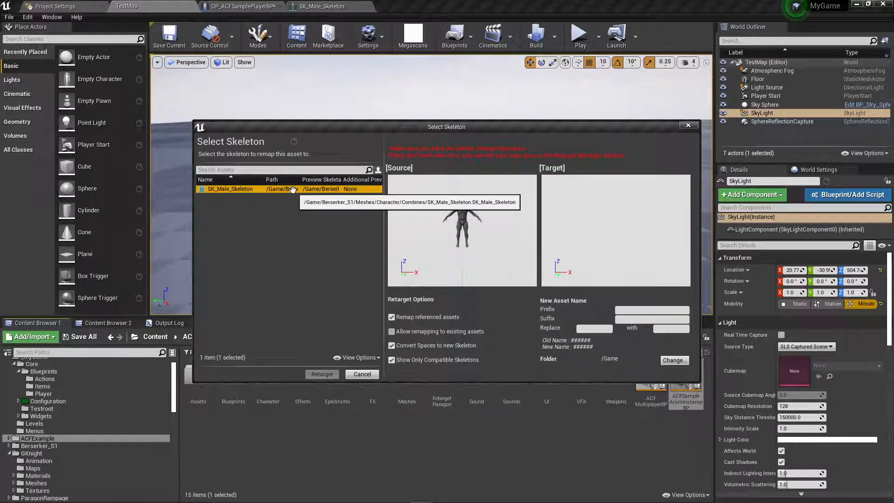
left_click(639, 310)
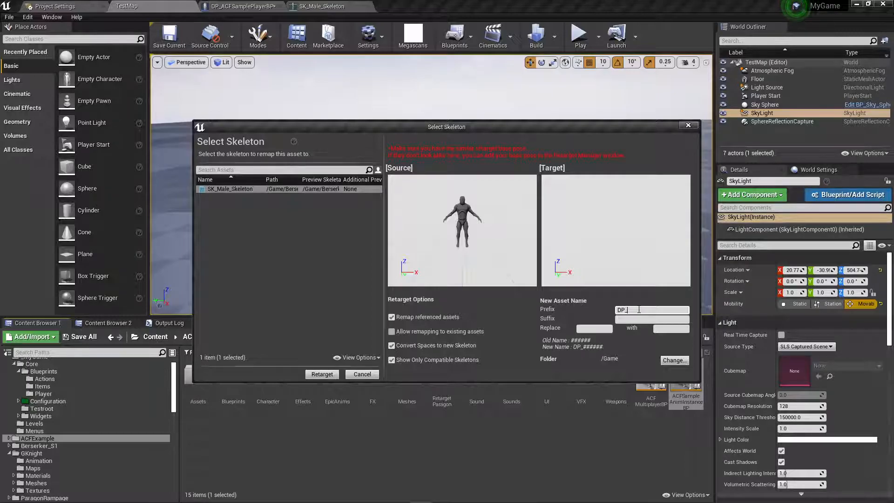
Retarget the animation blueprint and its referenced assets into Content/_MyGame/Core/Testroot and save the preselected modified content.
left_click(673, 361)
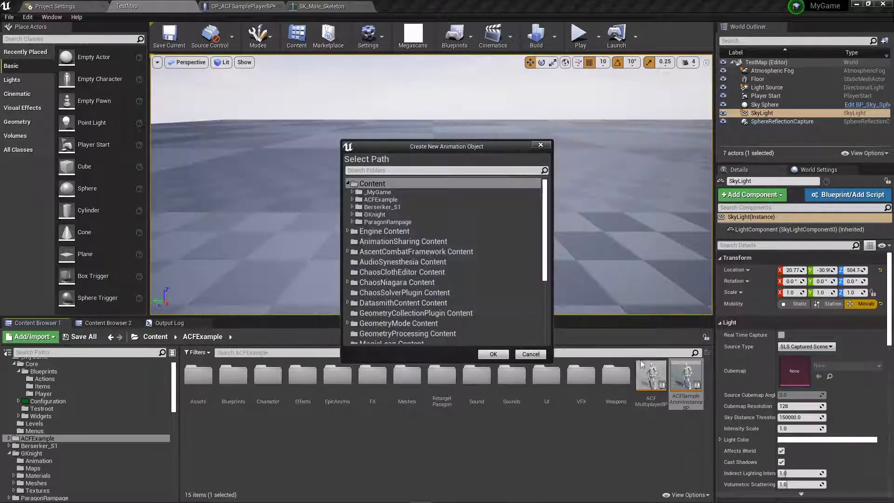
left_click(353, 193)
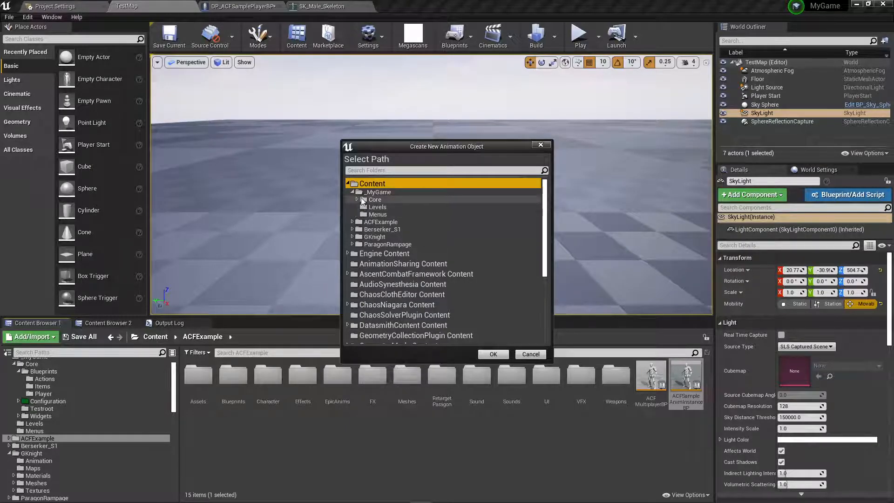
left_click(357, 200)
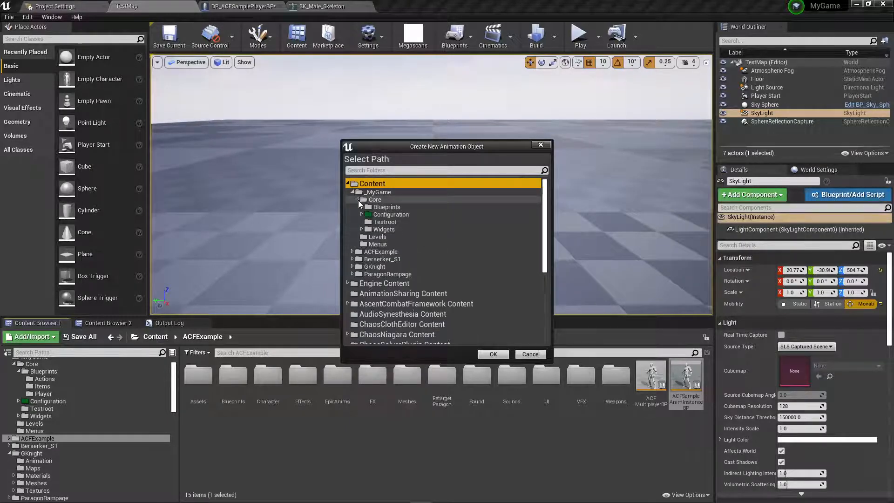
left_click(384, 223)
left_click(493, 354)
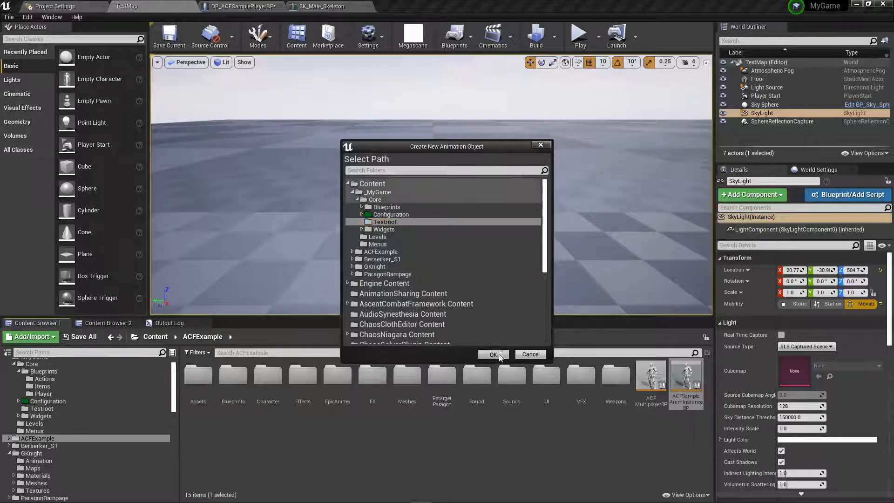
mouse_move(524, 494)
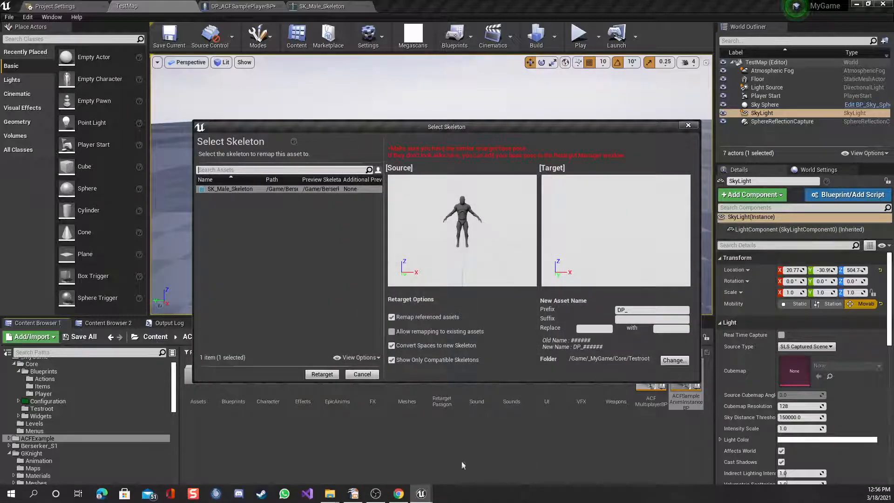
left_click(323, 374)
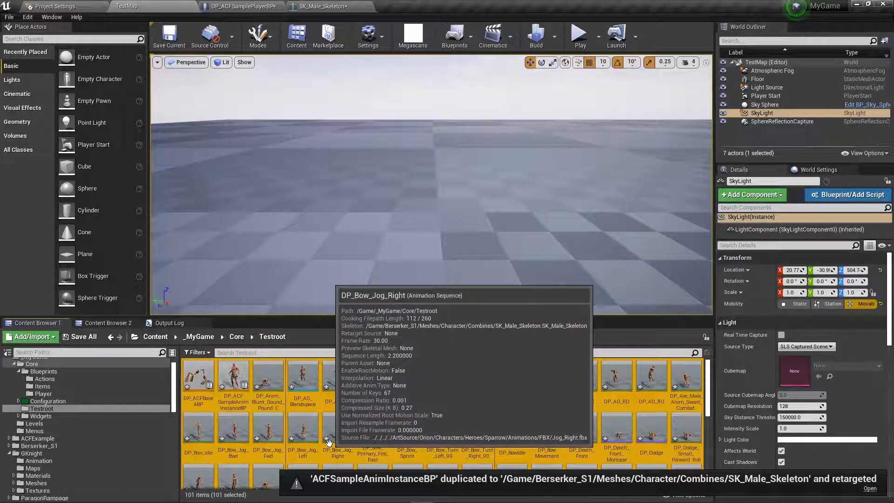
left_click(80, 338)
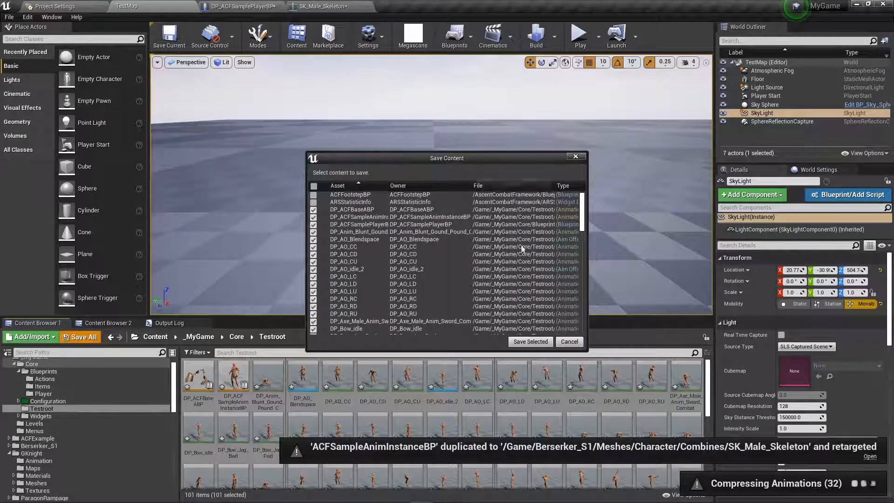
left_click(530, 341)
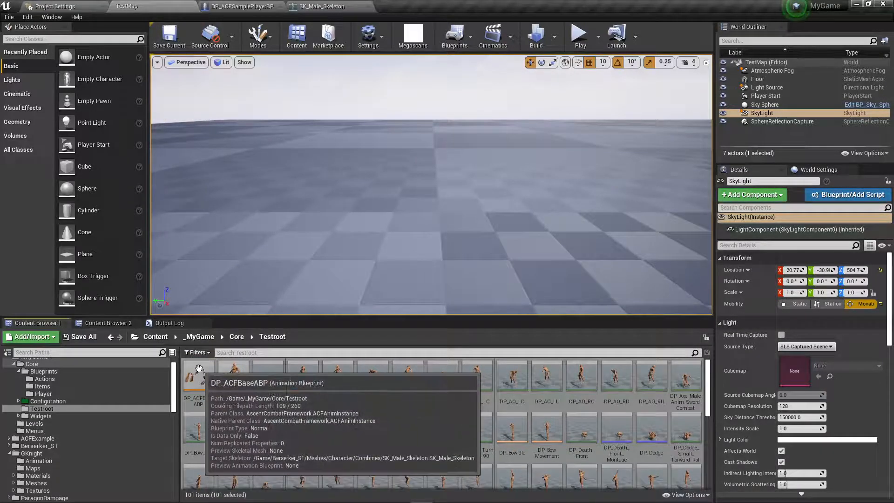
Preview the retargeted DP_BowIdle blend space from the Testroot folder and close its editor.
left_click(199, 383)
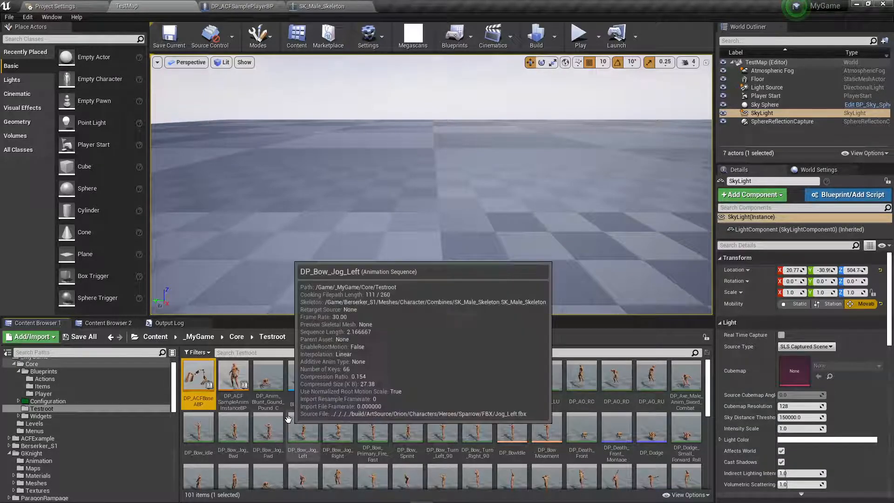
double_click(512, 427)
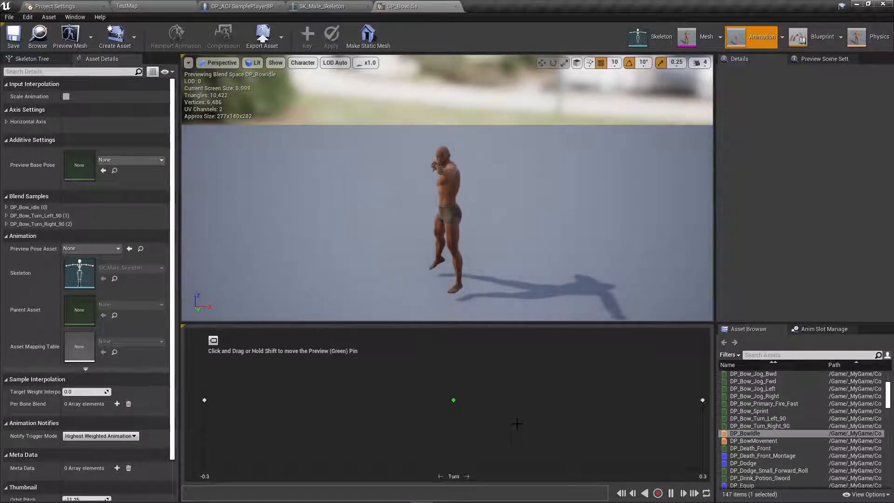
left_click(456, 6)
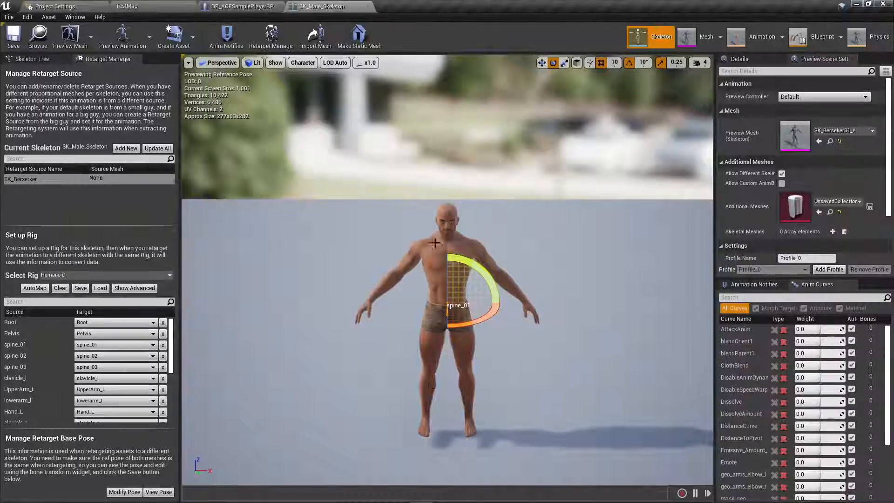
Close the SK_Male_Skeleton and DP_ACFSamplePlayerBP editors and look through the retargeted assets in Testroot.
left_click(368, 6)
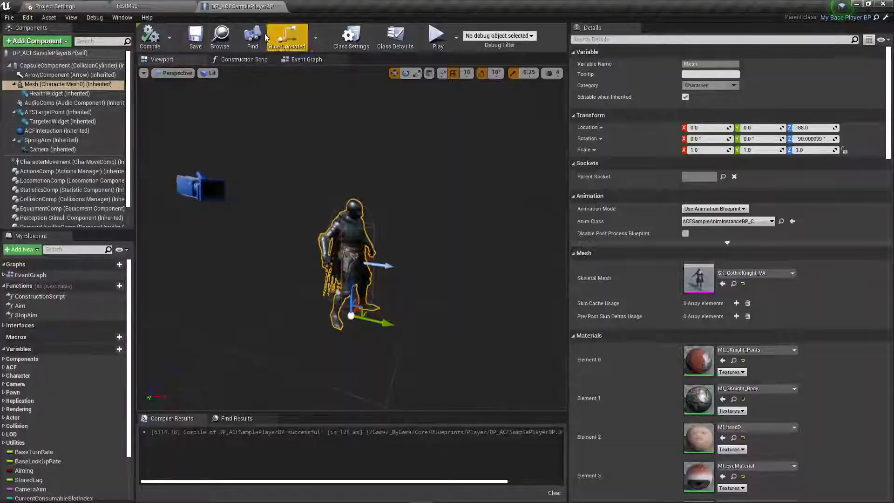
left_click(280, 6)
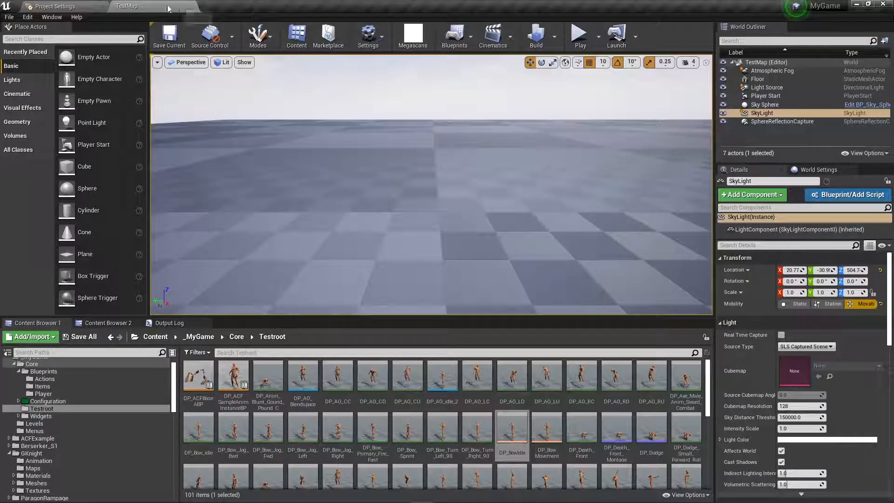
scroll(540, 419, "down", 2)
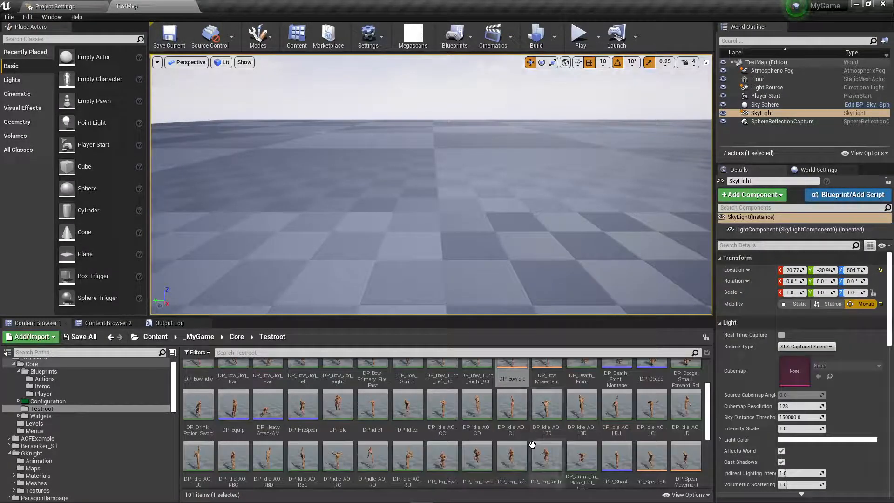
scroll(550, 414, "down", 1)
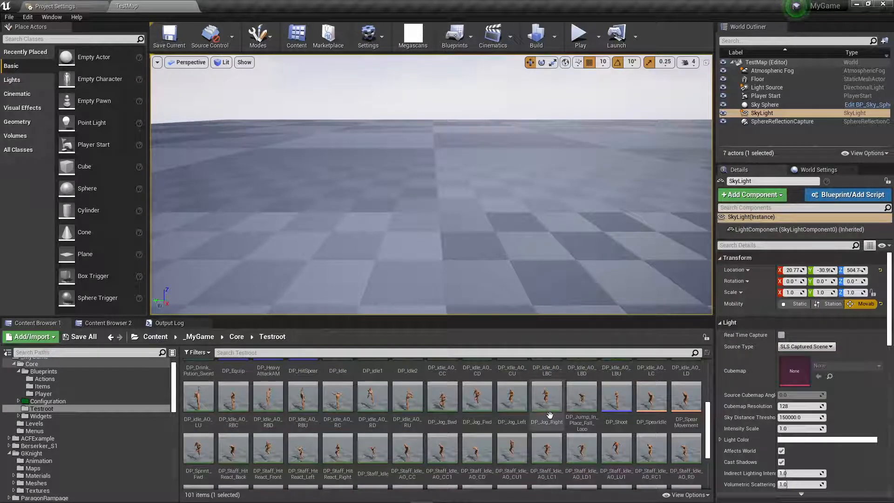
scroll(549, 415, "down", 2)
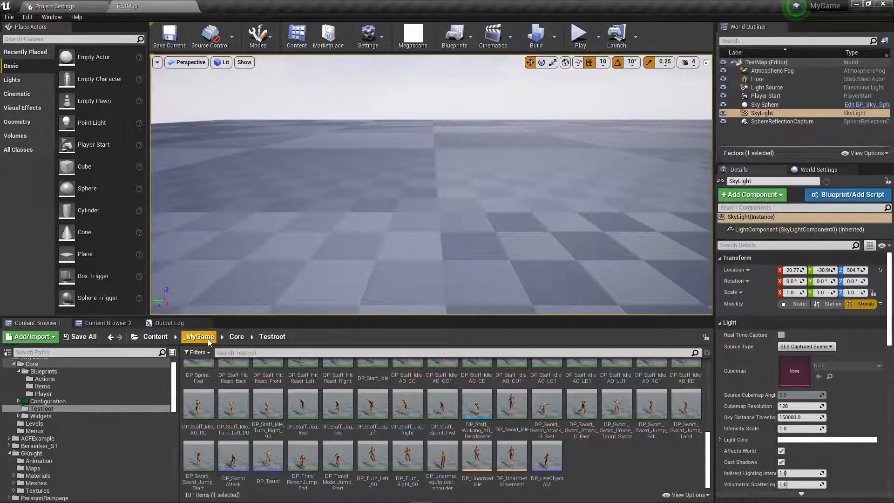
Copy DP_ACFSamplePlayerBP from Core/Blueprints/Player into the Testroot folder and open that folder.
left_click(236, 338)
double_click(209, 375)
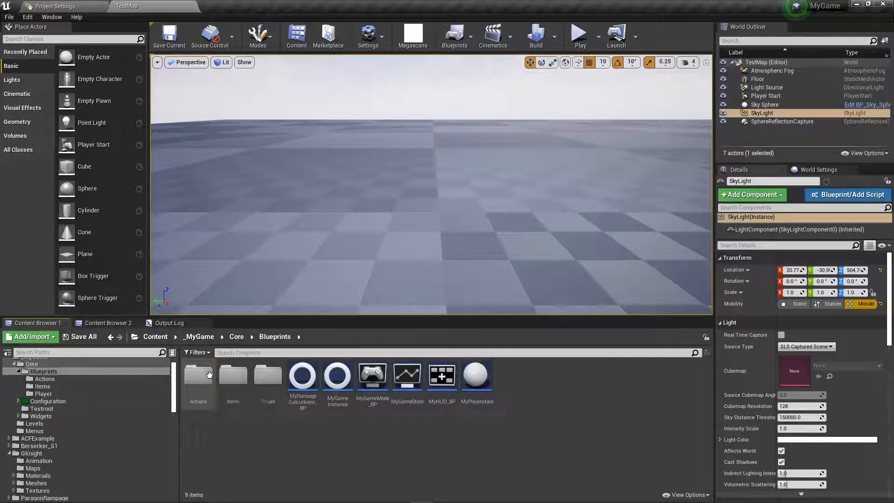
double_click(268, 375)
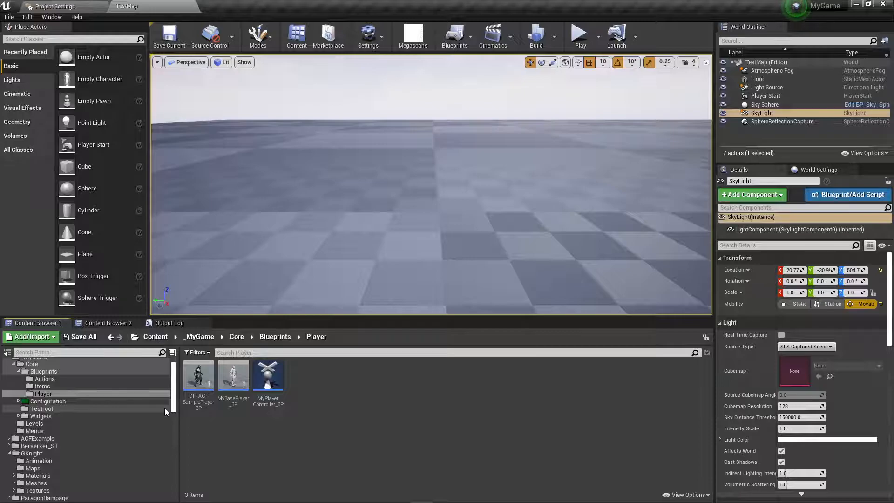
left_click_drag(199, 377, 100, 410)
left_click(110, 431)
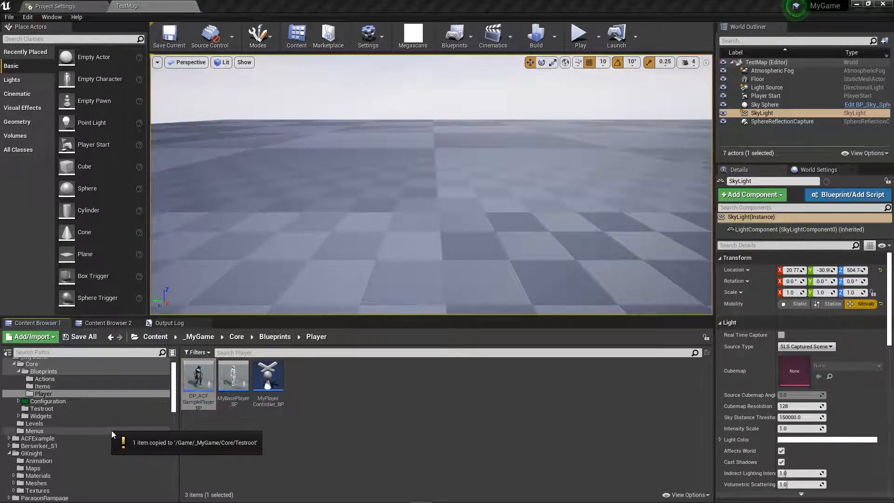
left_click(45, 408)
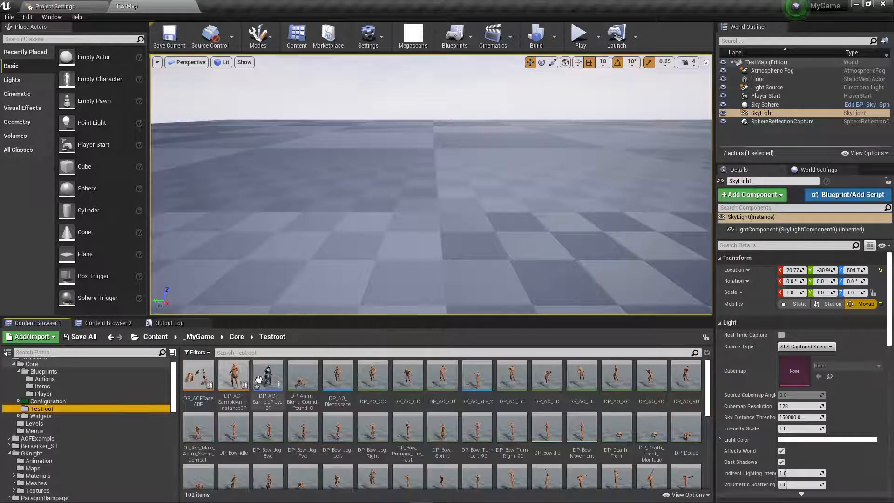
Open the Testroot copy of DP_ACFSamplePlayerBP for editing and glance over the other assets in its folder.
double_click(261, 380)
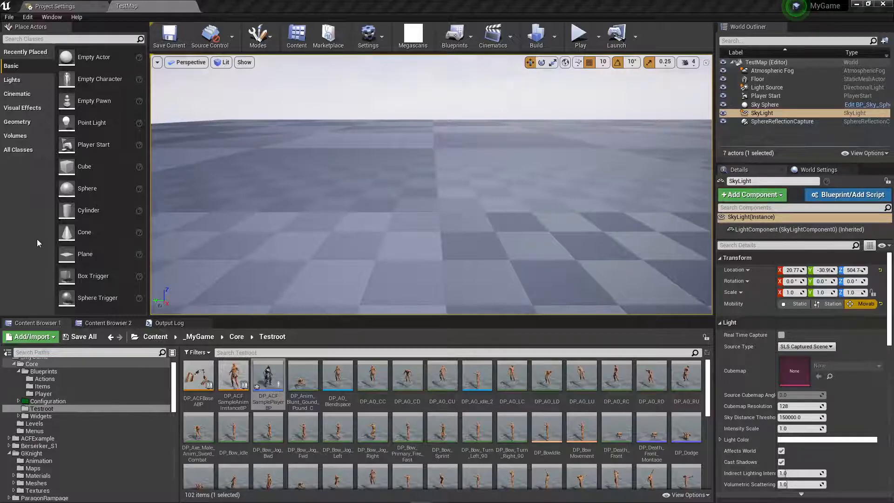
scroll(439, 423, "down", 3)
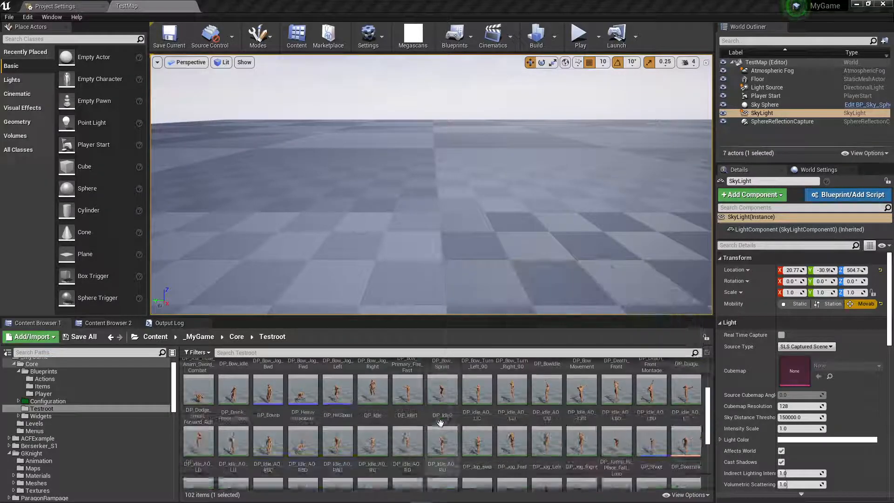
scroll(440, 424, "down", 6)
scroll(440, 422, "up", 5)
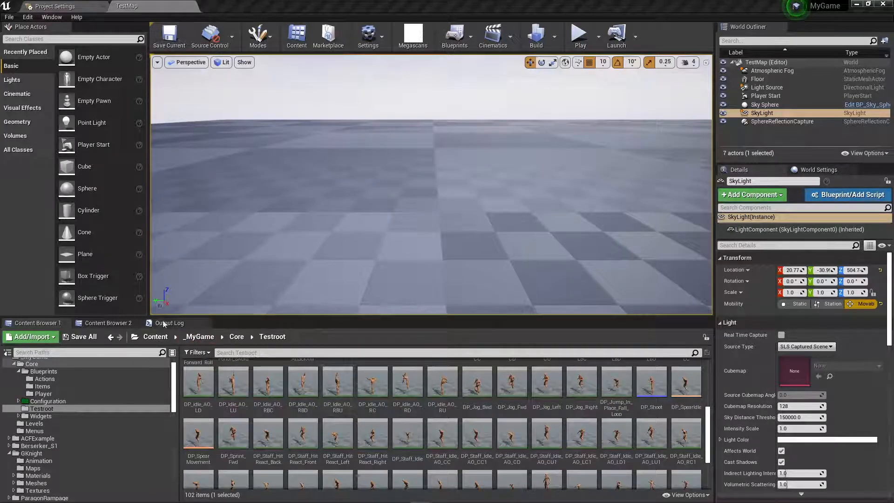
Assign SK_BersekerS1_C from Berserker_S1/Meshes/Character/Combines as the player blueprint's skeletal mesh and show the character in the blueprint's 3D view.
left_click(111, 336)
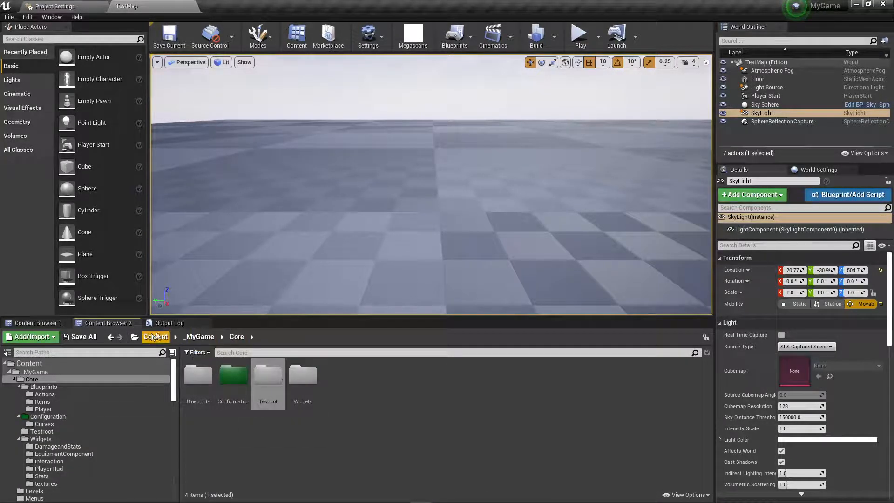
left_click(156, 336)
double_click(267, 378)
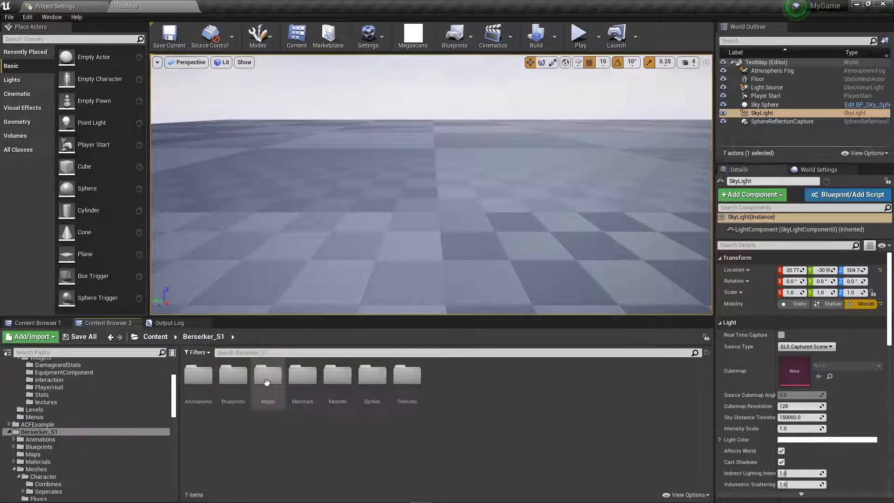
double_click(337, 376)
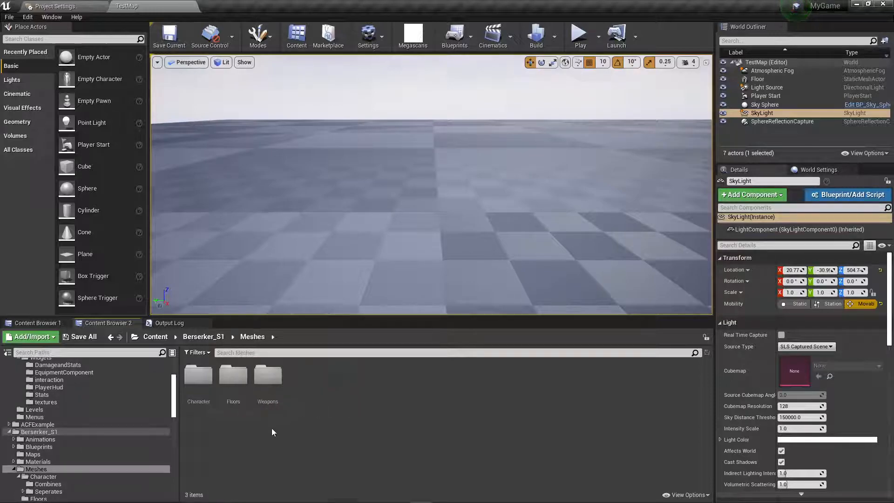
double_click(205, 375)
double_click(199, 376)
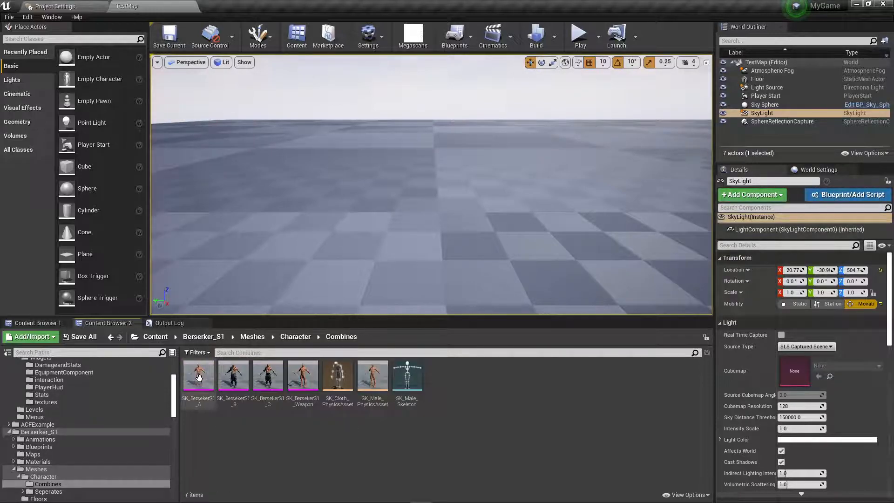
left_click(268, 378)
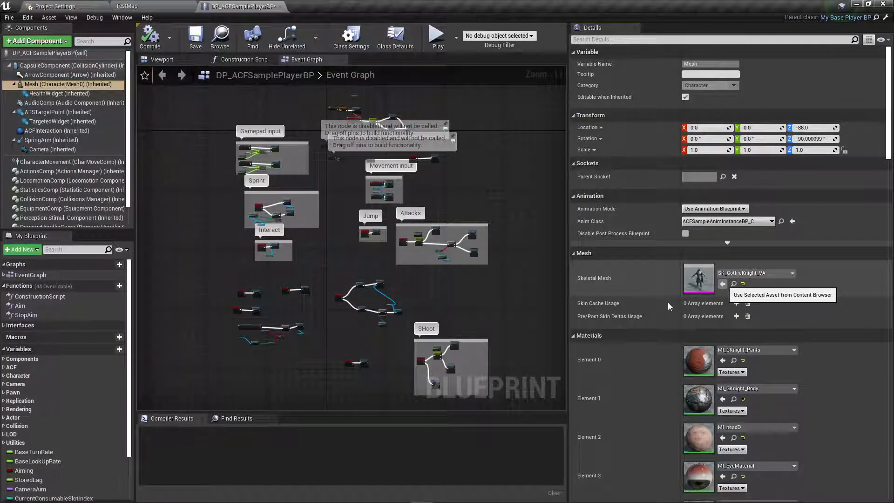
left_click(162, 61)
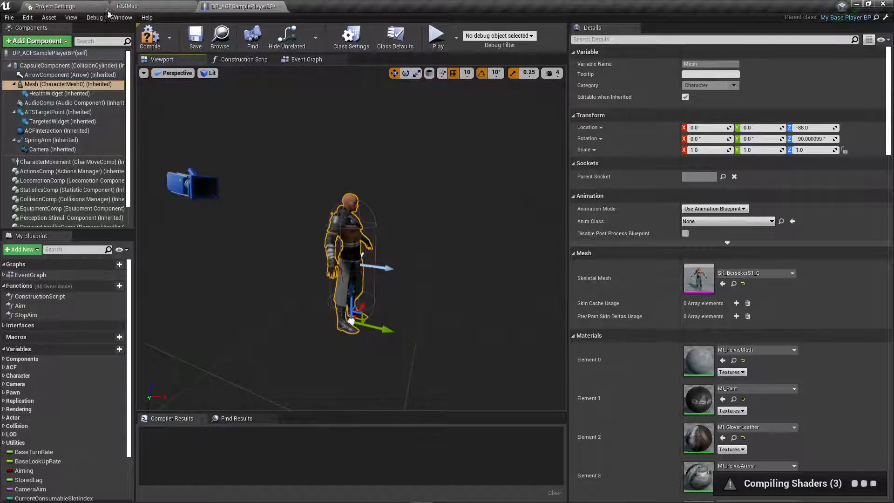
Set the mesh's anim class to the retargeted DP_ACFSampleAnimInstanceBP from Testroot and compile the player blueprint.
left_click(129, 6)
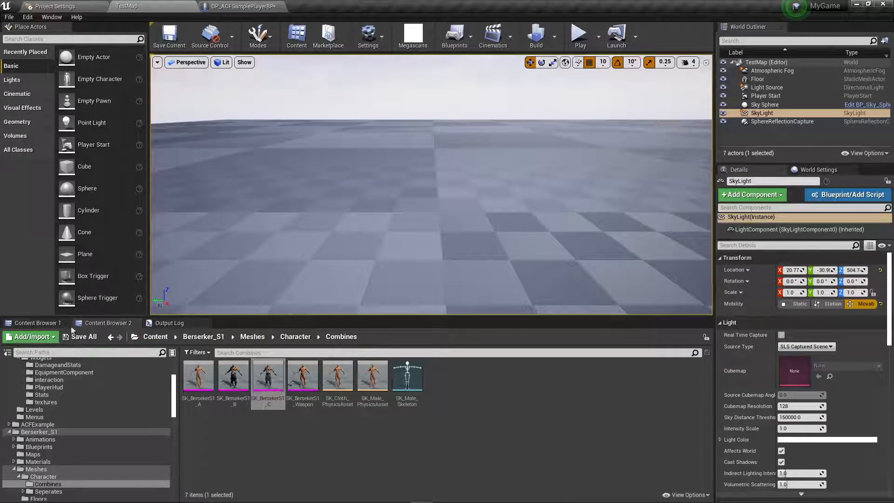
left_click(29, 322)
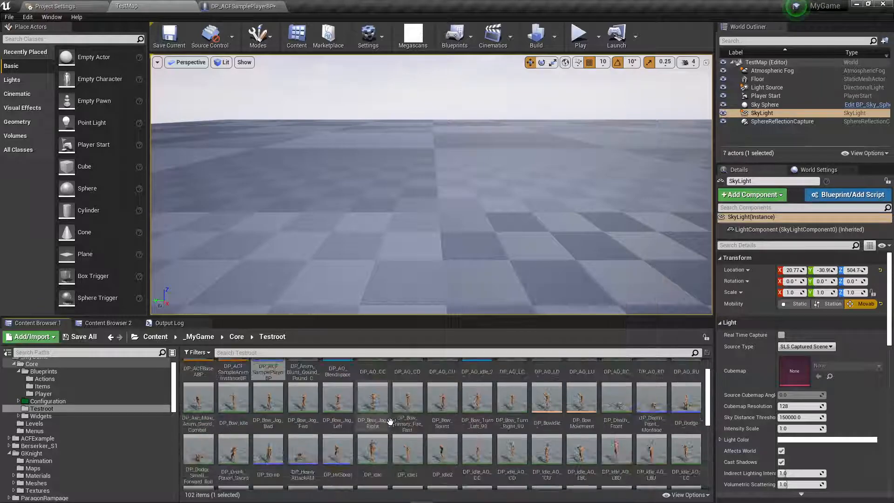
scroll(389, 423, "up", 1)
left_click(233, 378)
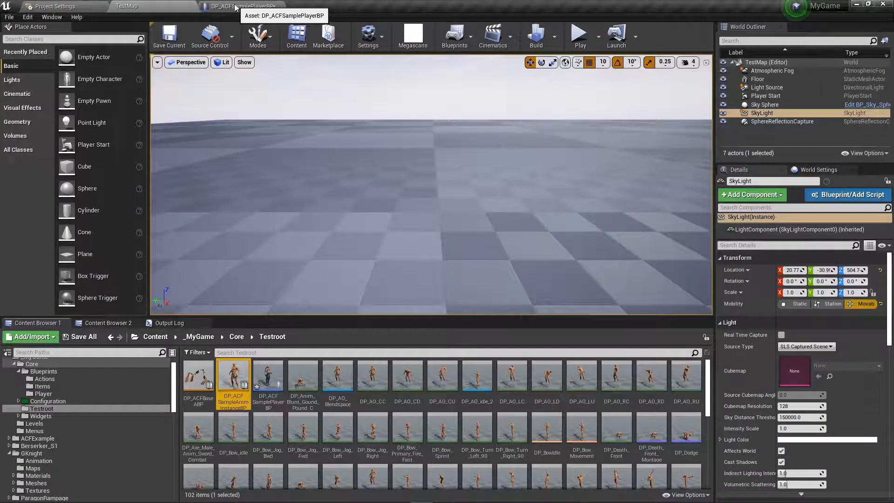
left_click(235, 7)
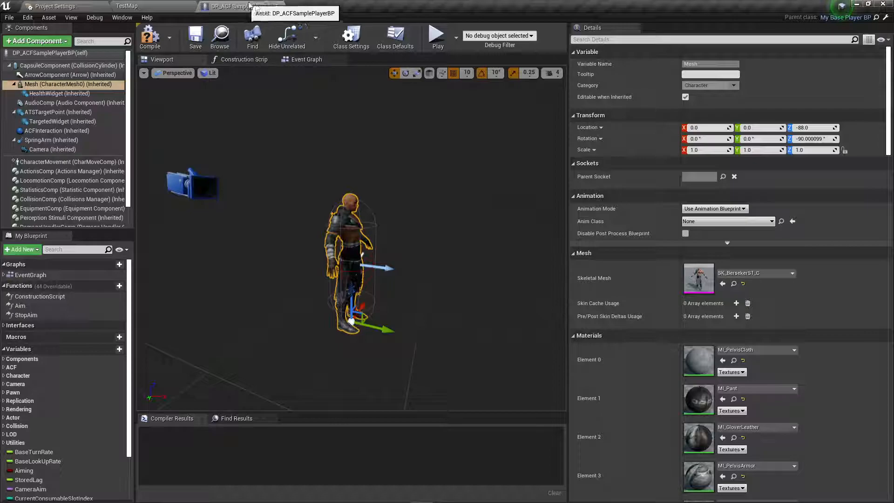
left_click(792, 222)
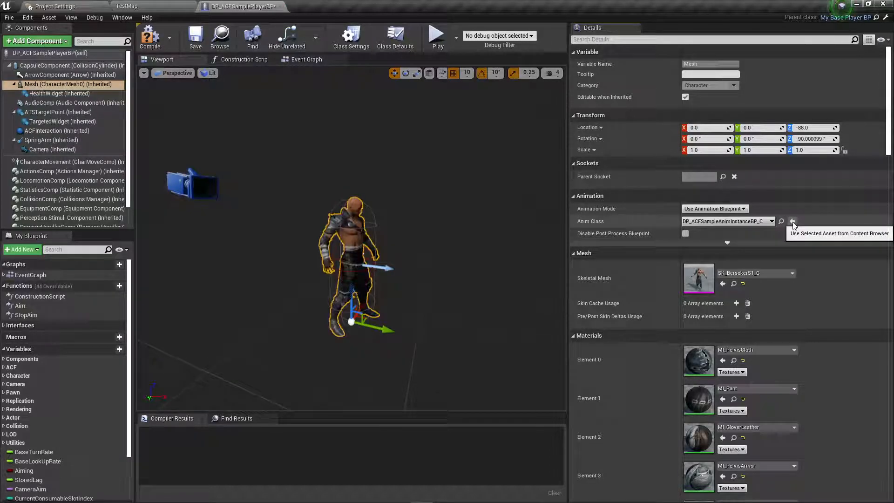
left_click(150, 40)
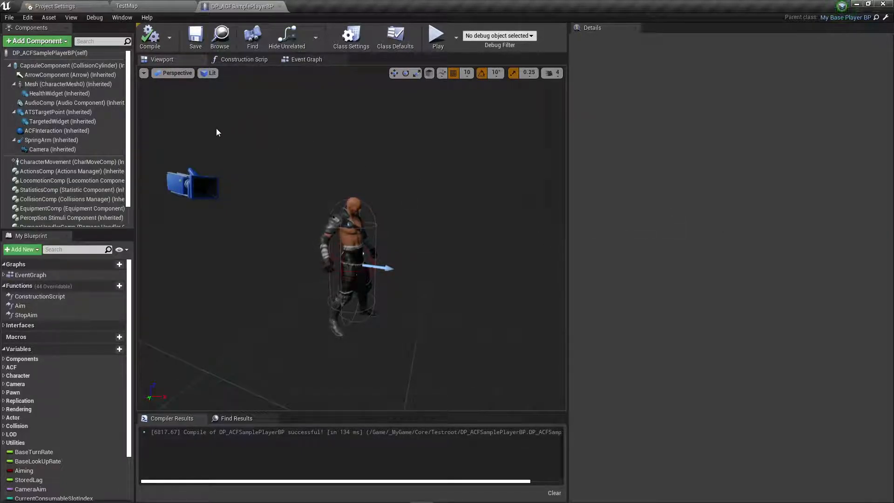
Set TestMap's default pawn class to the Testroot copy of DP_ACFSamplePlayerBP in the world's game mode settings.
left_click(132, 6)
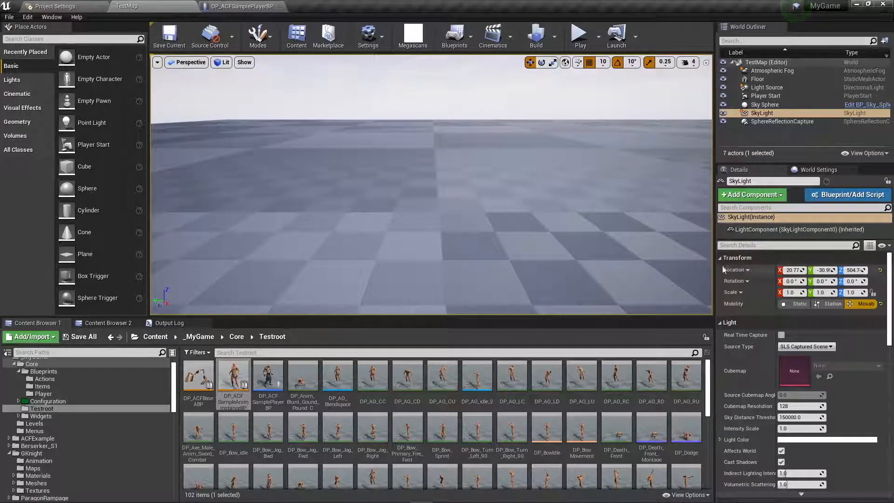
left_click(818, 169)
left_click(260, 397)
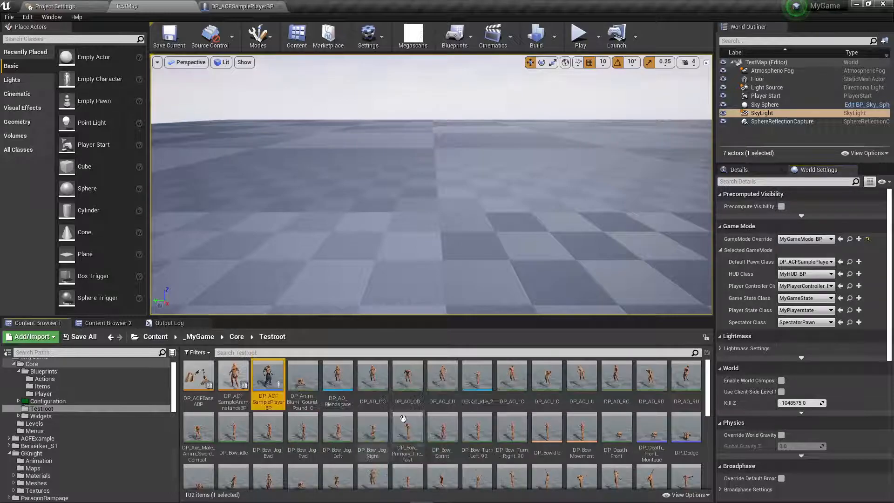
left_click(841, 261)
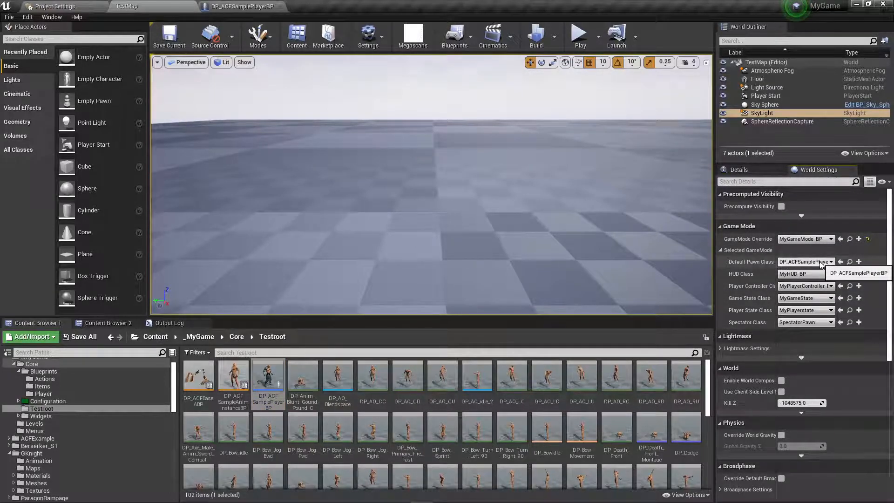
Play-test TestMap by running and jumping with the Berserker character, and end the play session.
left_click(578, 34)
left_click(538, 139)
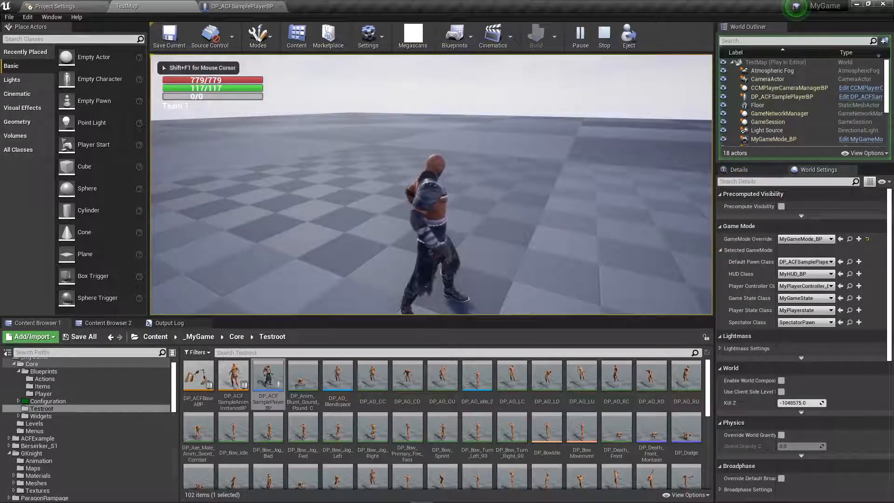
key("w")
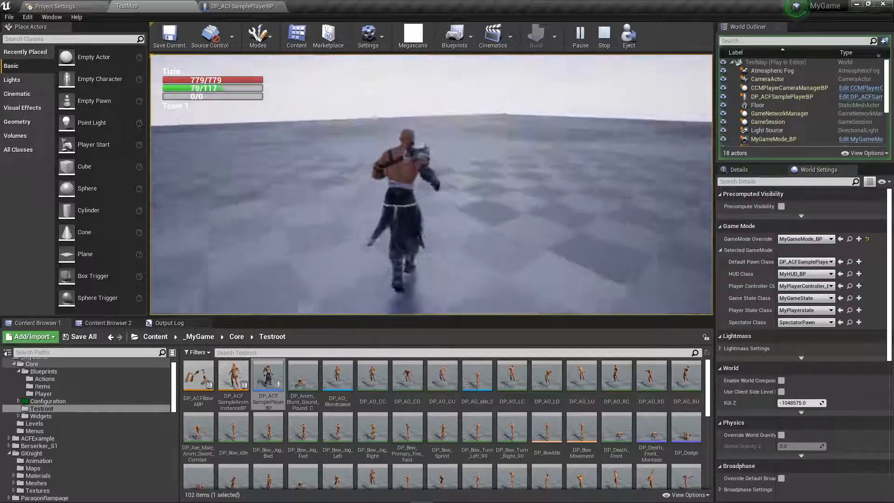
key("space")
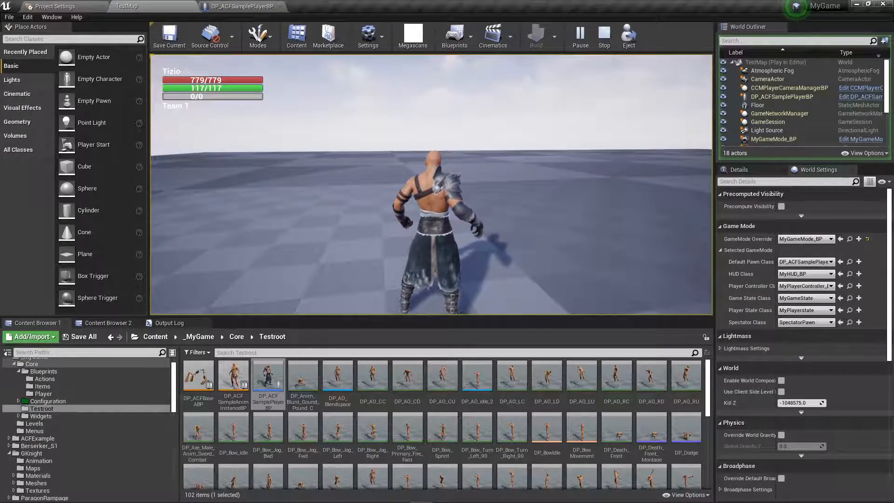
key("Escape")
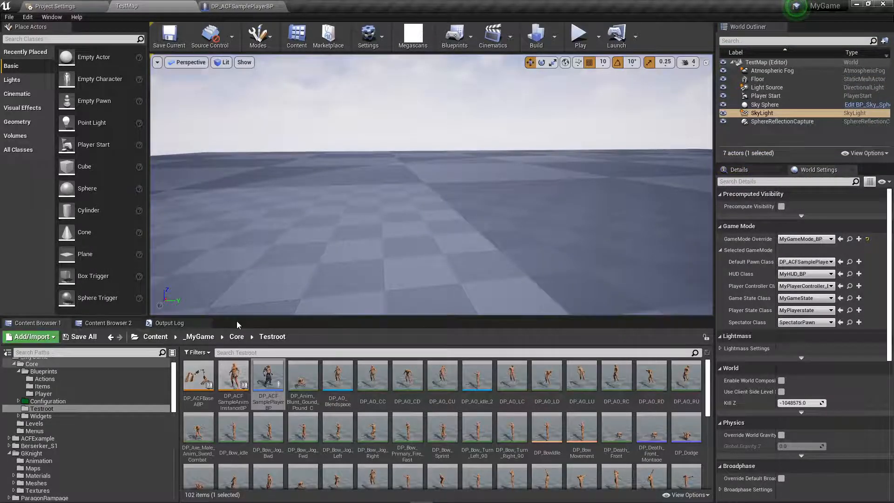